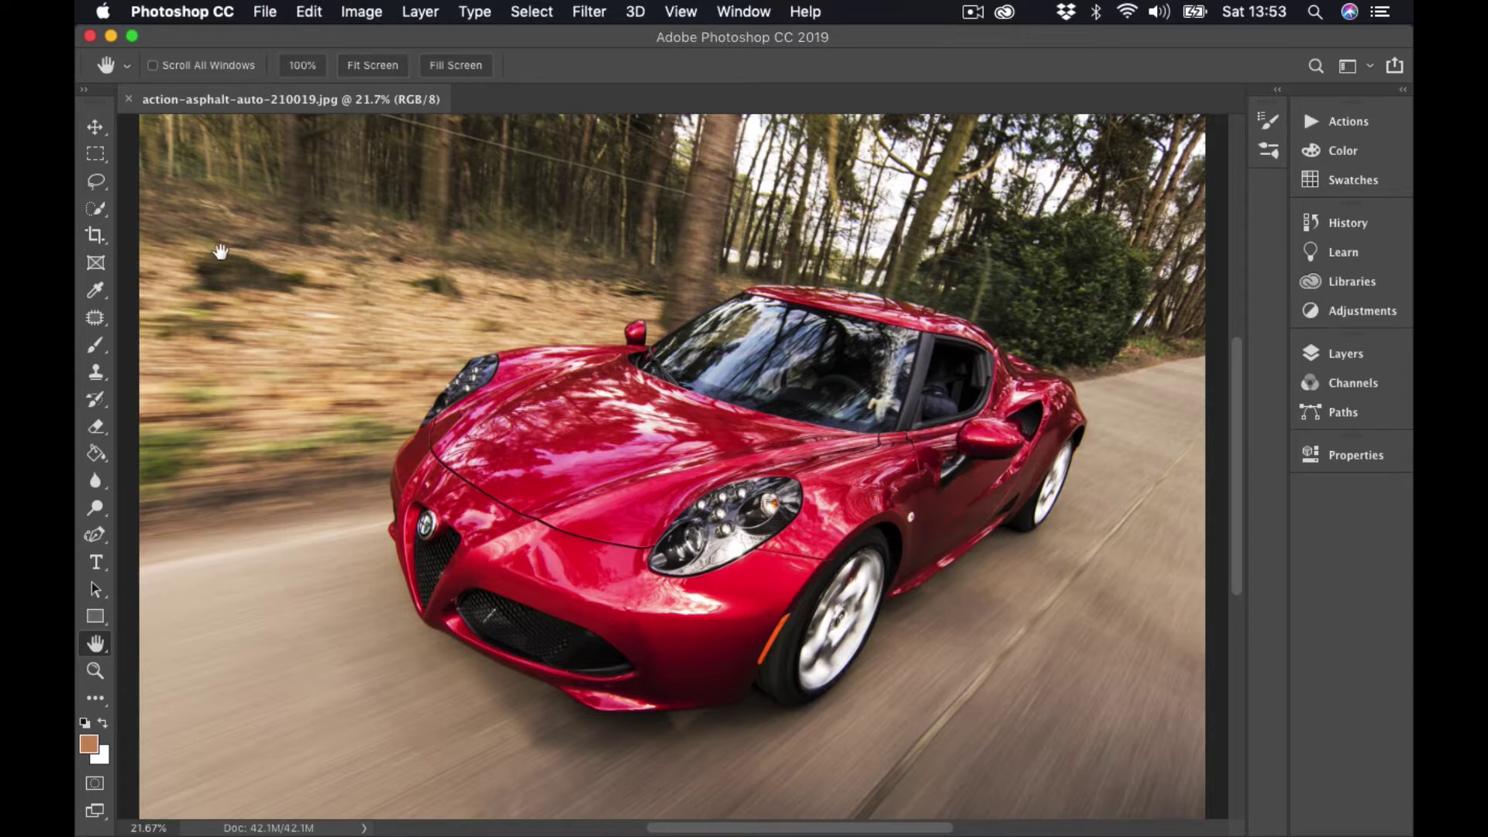
Select the car with Select Subject and subtract the stray background beside its side mirror from the selection
{"action": "left_click", "coordinate": [94, 211]}
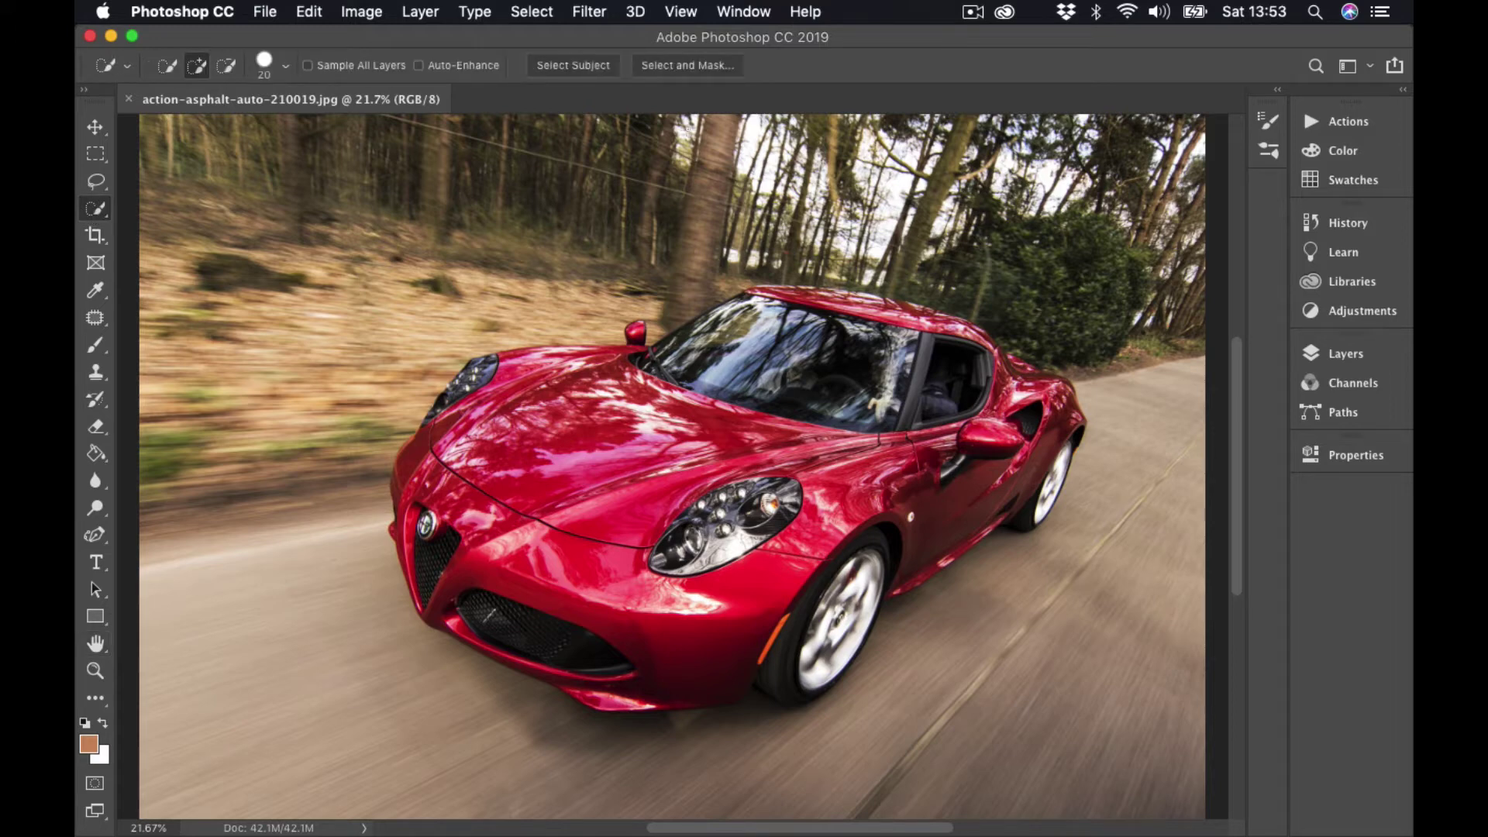
{"action": "left_click", "coordinate": [572, 65]}
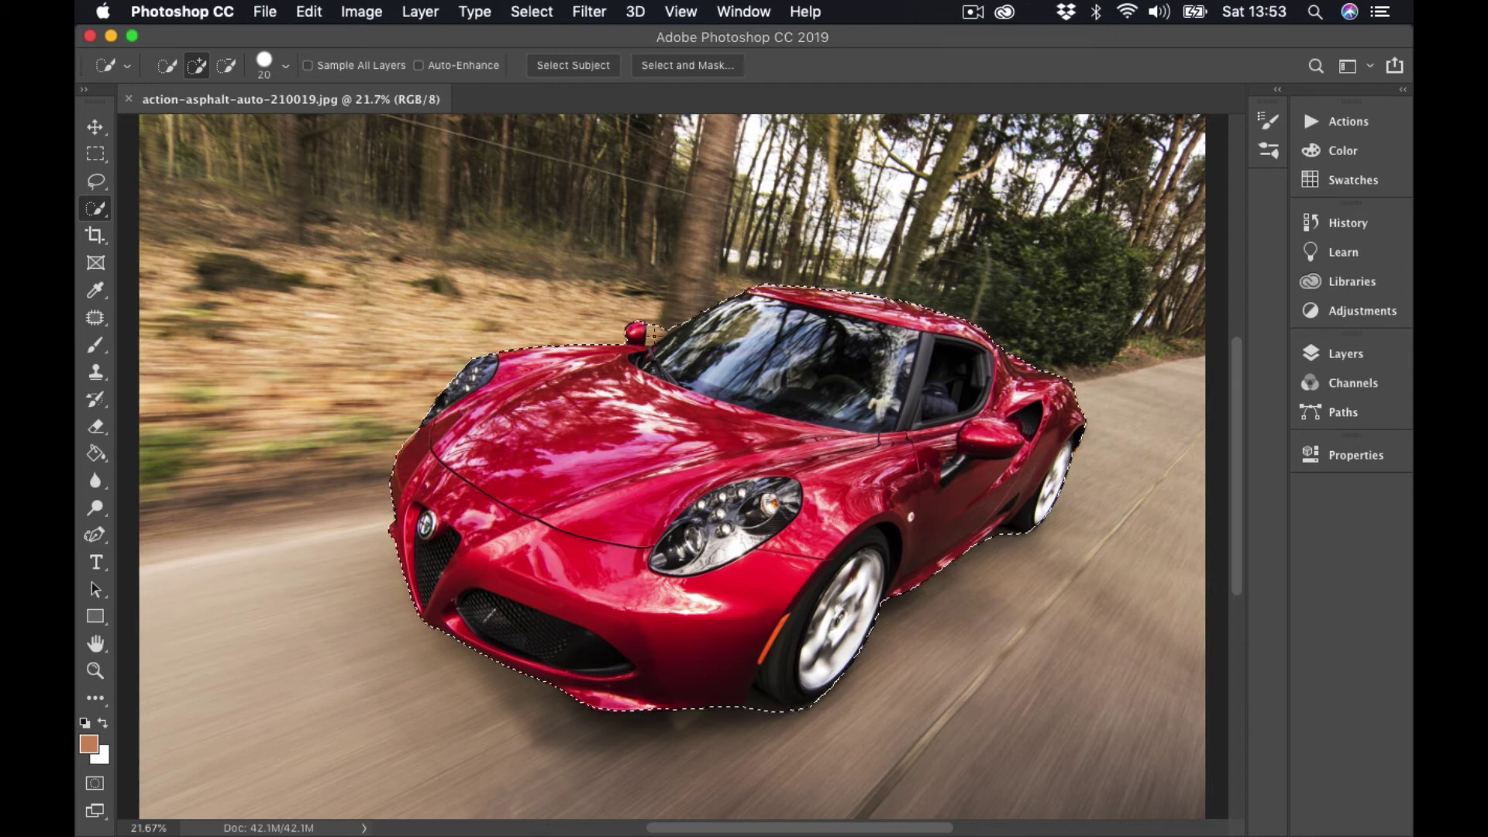
{"action": "left_click", "coordinate": [226, 65]}
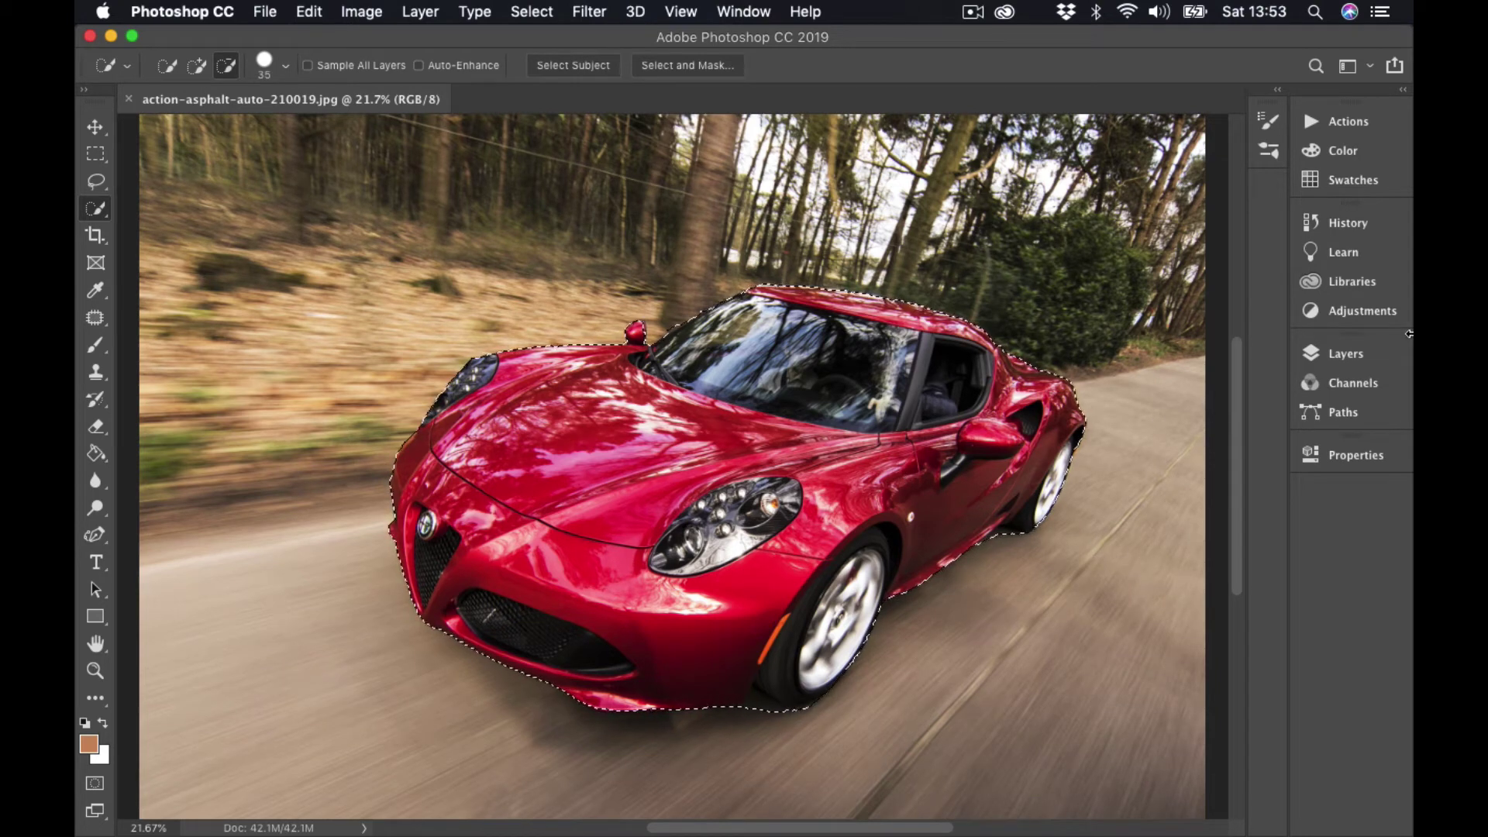
Duplicate the Background layer, mask the copy with the car selection, and make the copy's image active instead of its mask
{"action": "left_click", "coordinate": [1347, 353]}
{"action": "right_click", "coordinate": [1120, 424]}
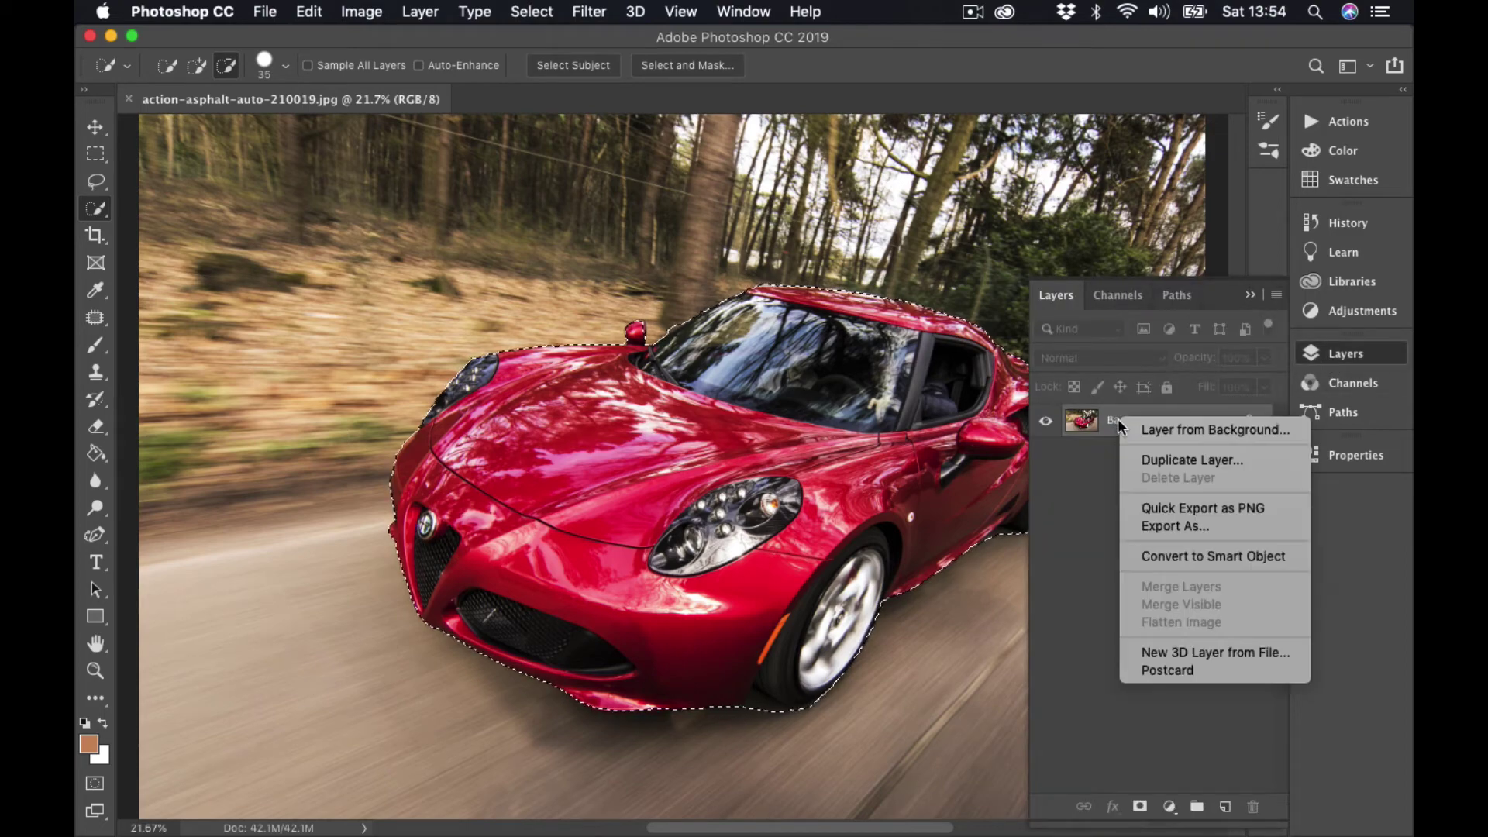
{"action": "left_click", "coordinate": [1163, 459]}
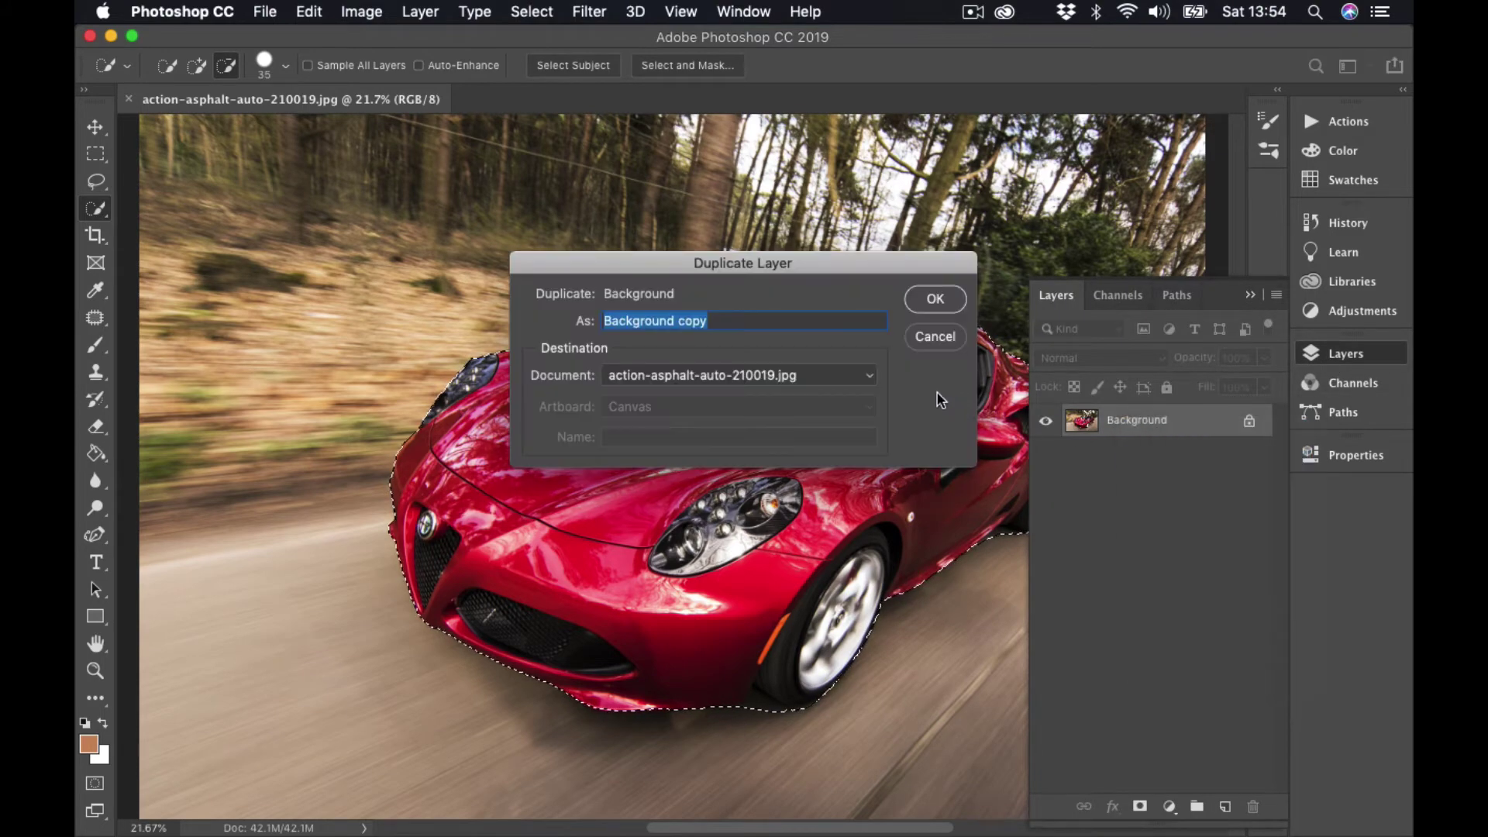
{"action": "left_click", "coordinate": [934, 300]}
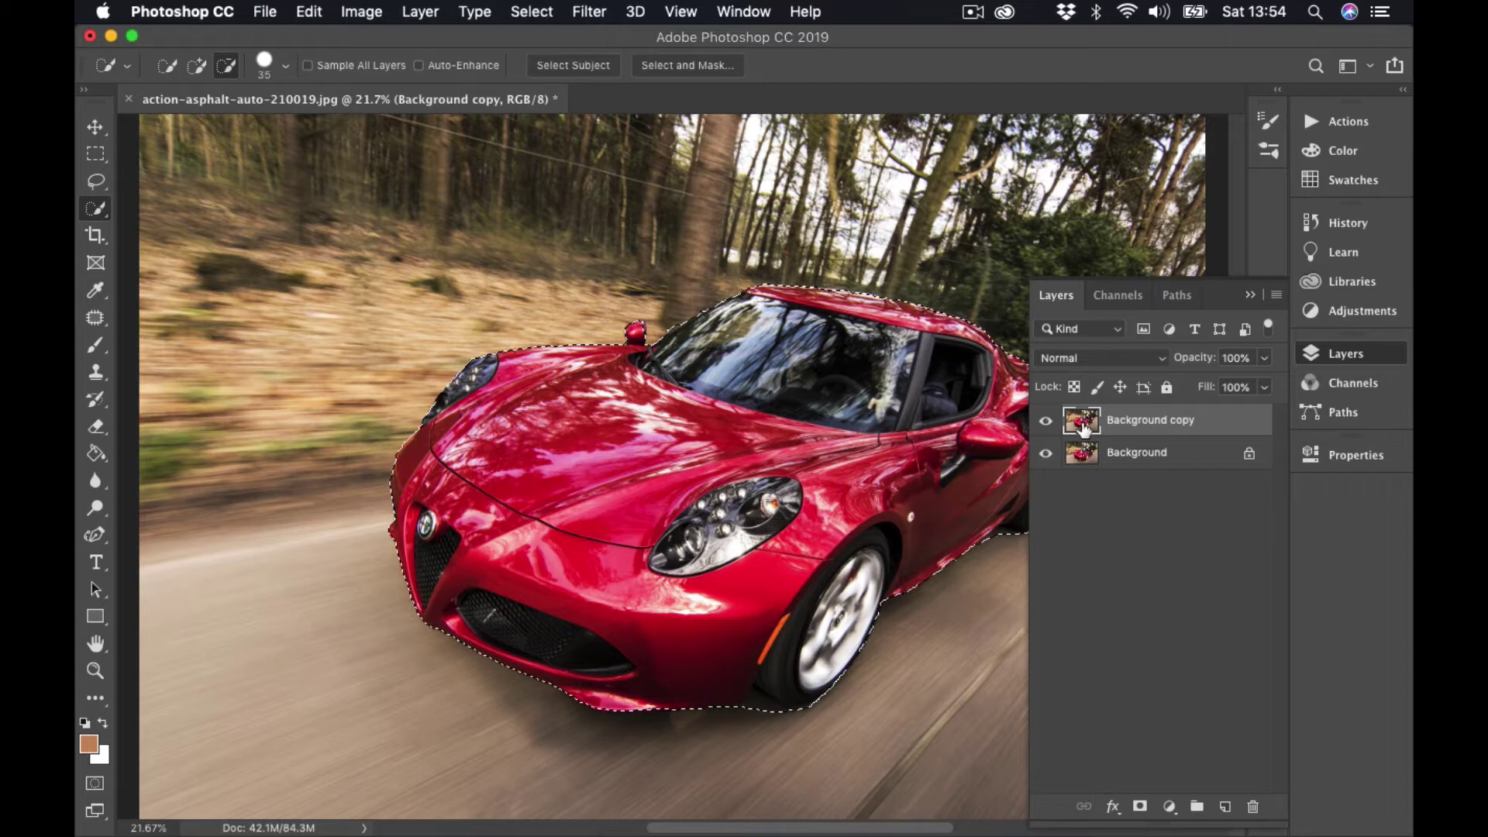
{"action": "left_click", "coordinate": [1139, 808]}
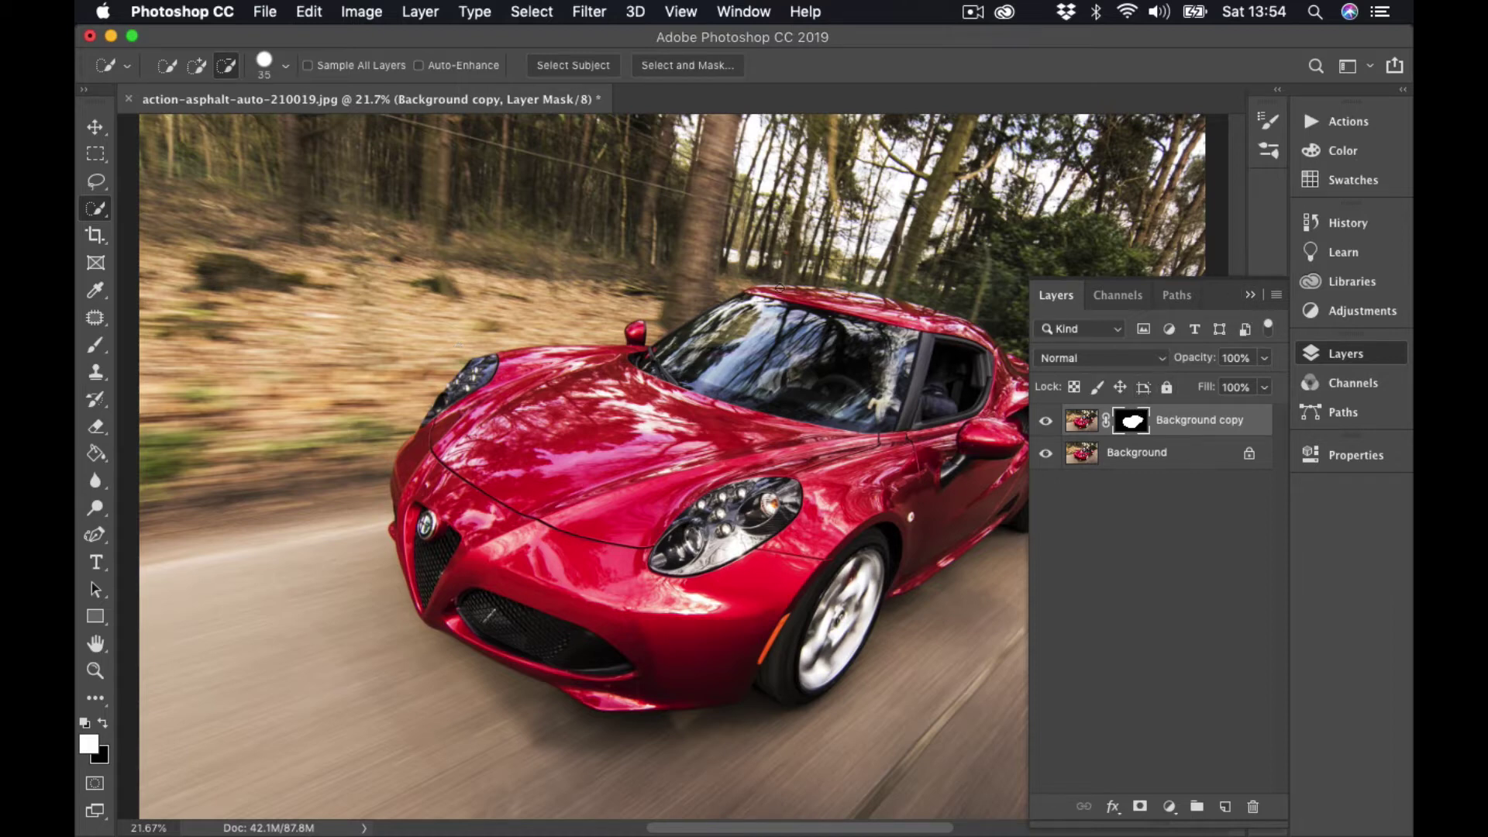
{"action": "left_click", "coordinate": [1077, 425]}
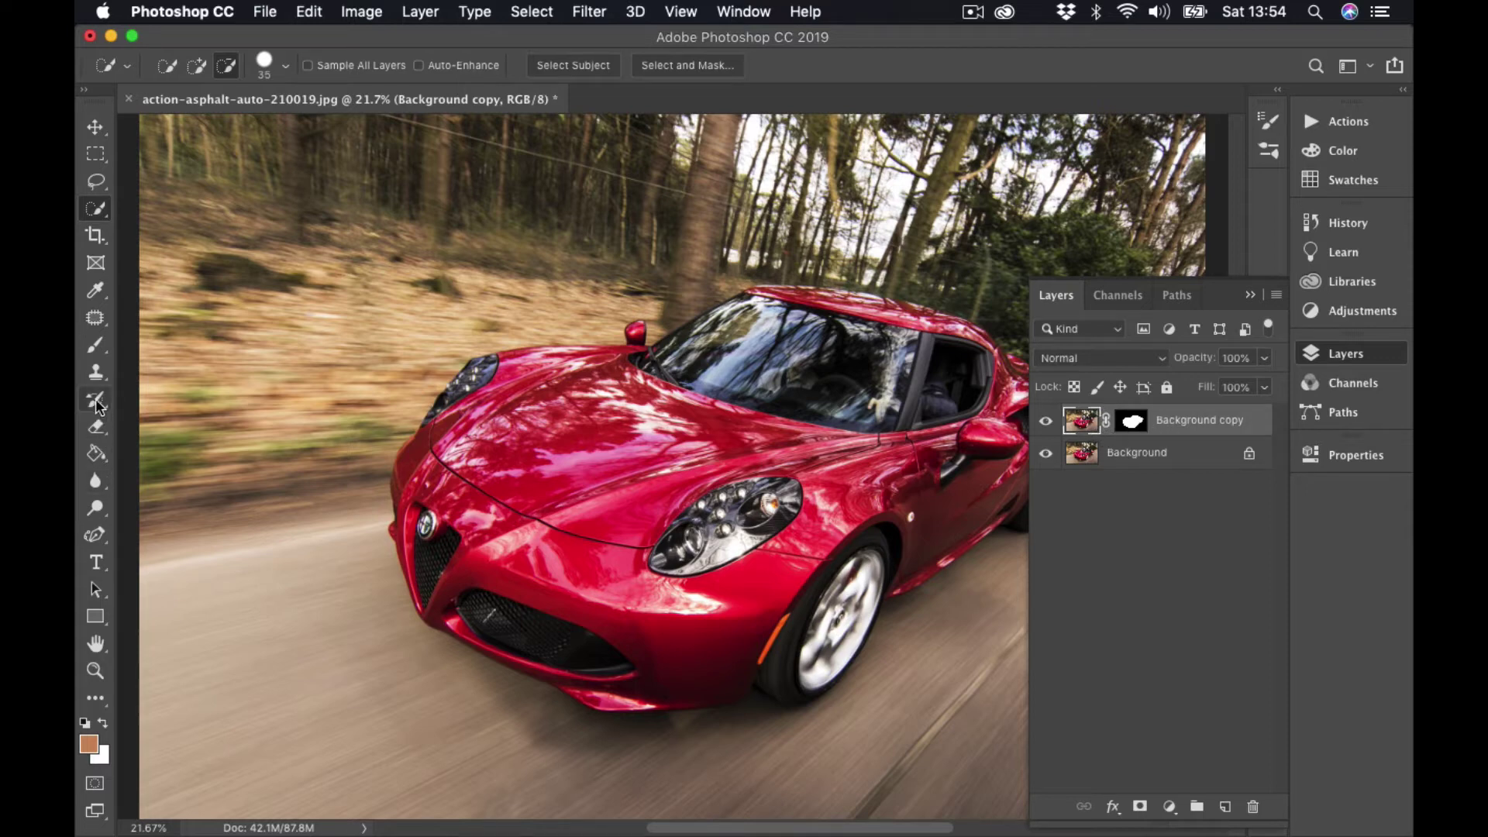
Sample the red paint on the car's front bumper with the Eyedropper at a 31 by 31 Average sample size
{"action": "left_click", "coordinate": [96, 290]}
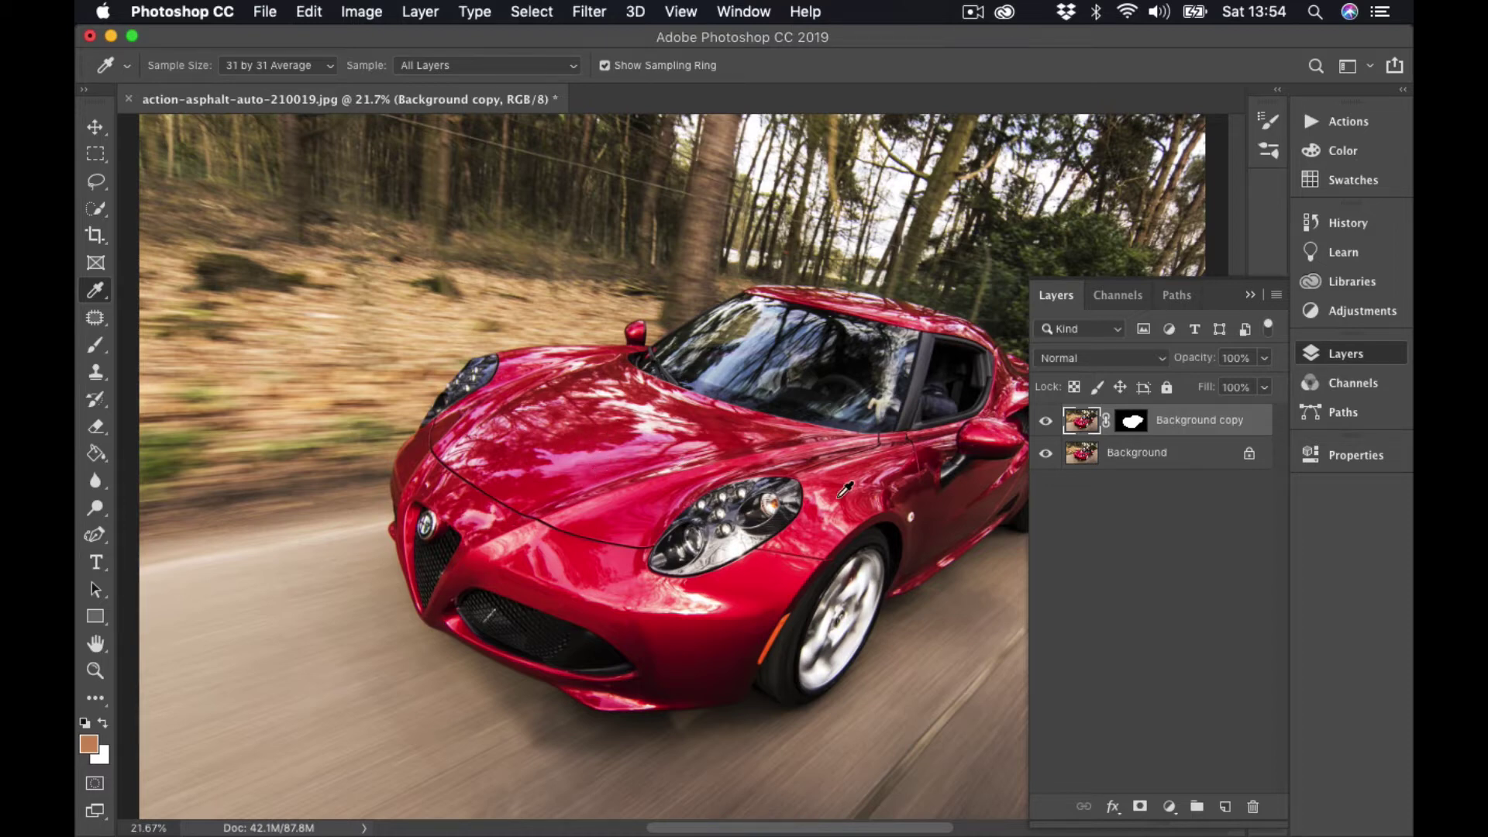
{"action": "left_click", "coordinate": [1250, 294]}
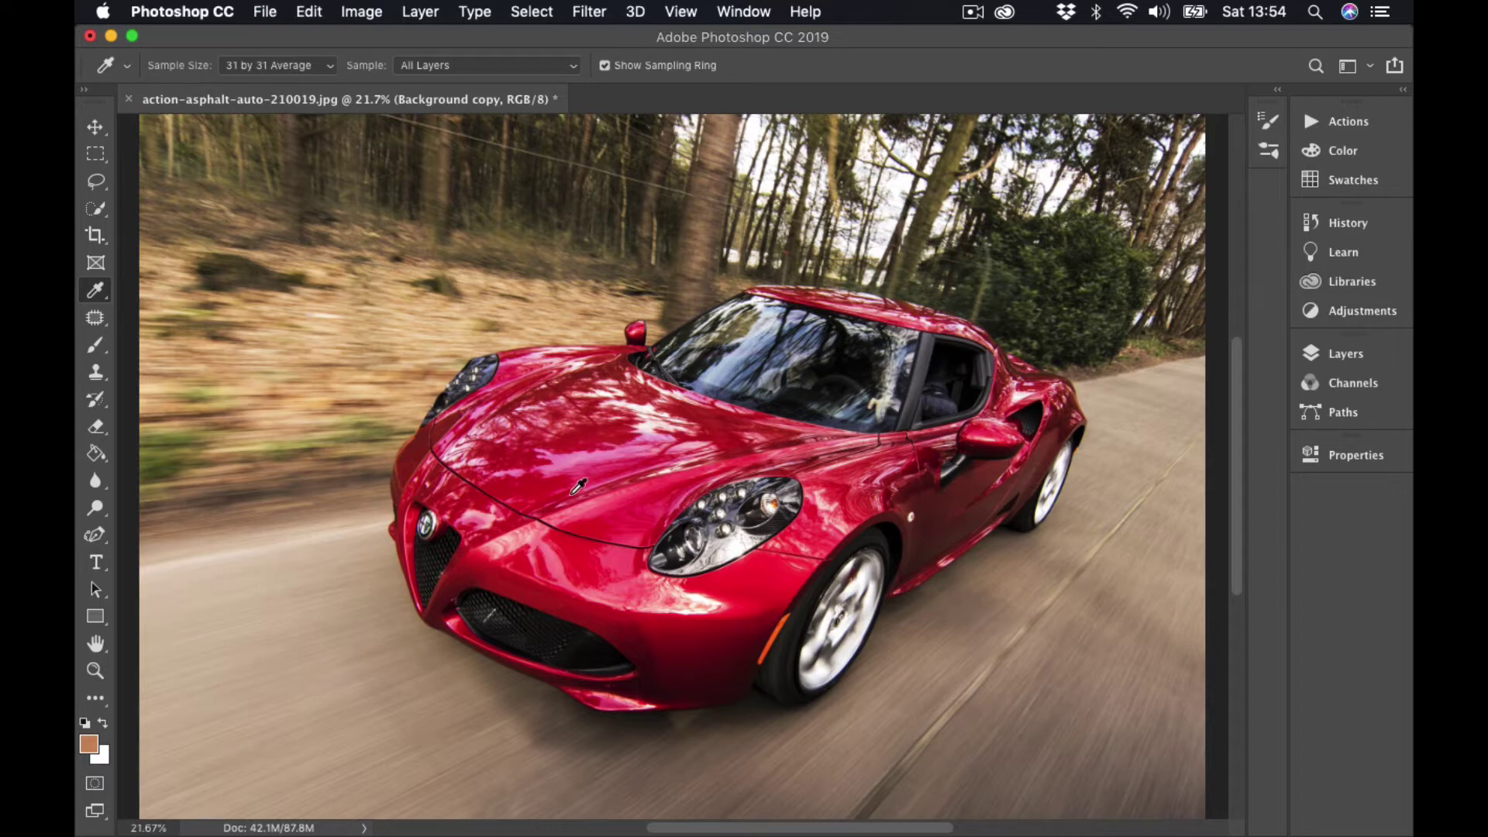
{"action": "left_click", "coordinate": [281, 70]}
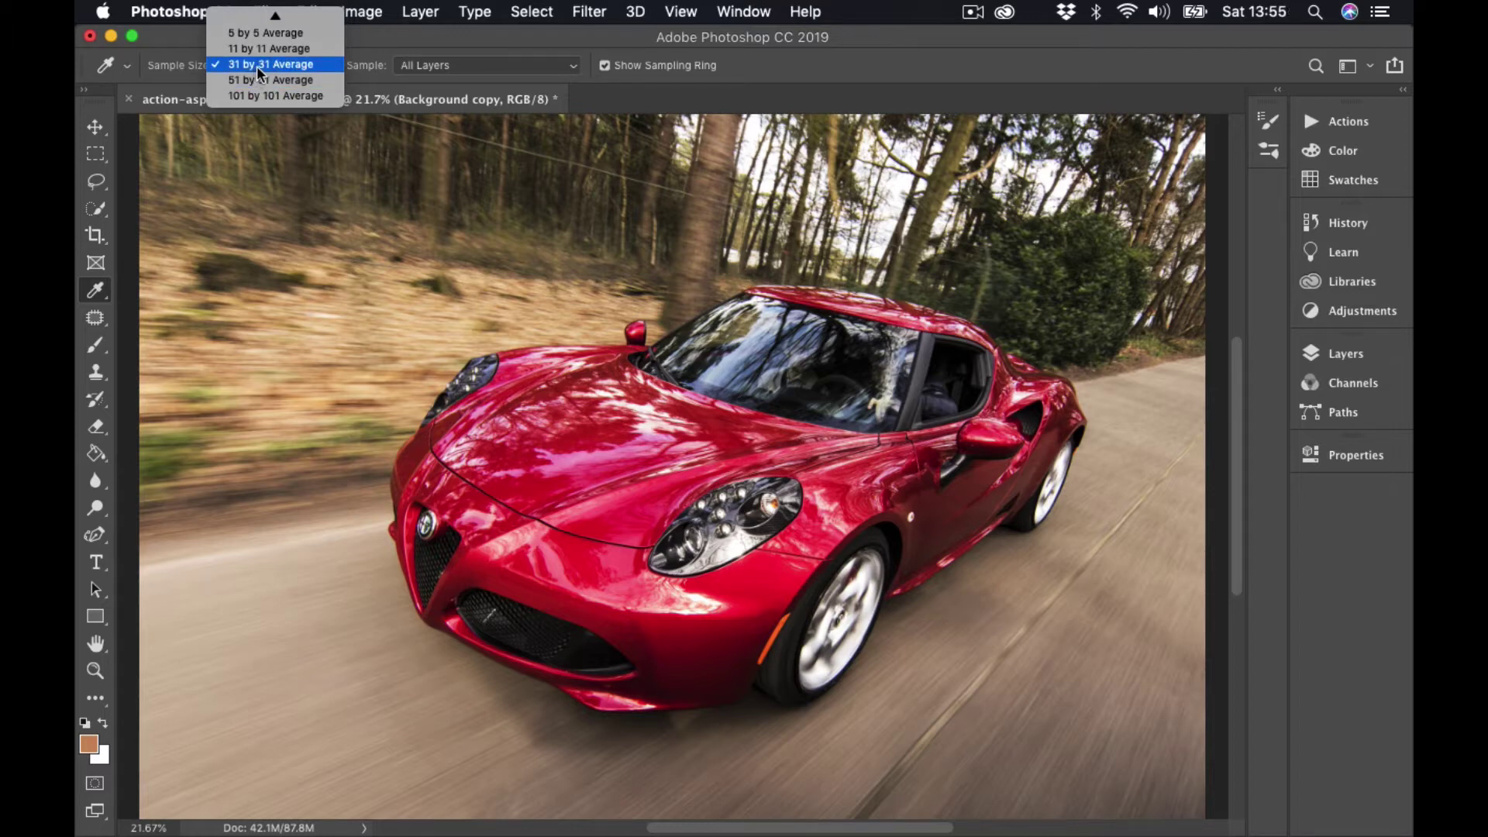
{"action": "left_click", "coordinate": [259, 66]}
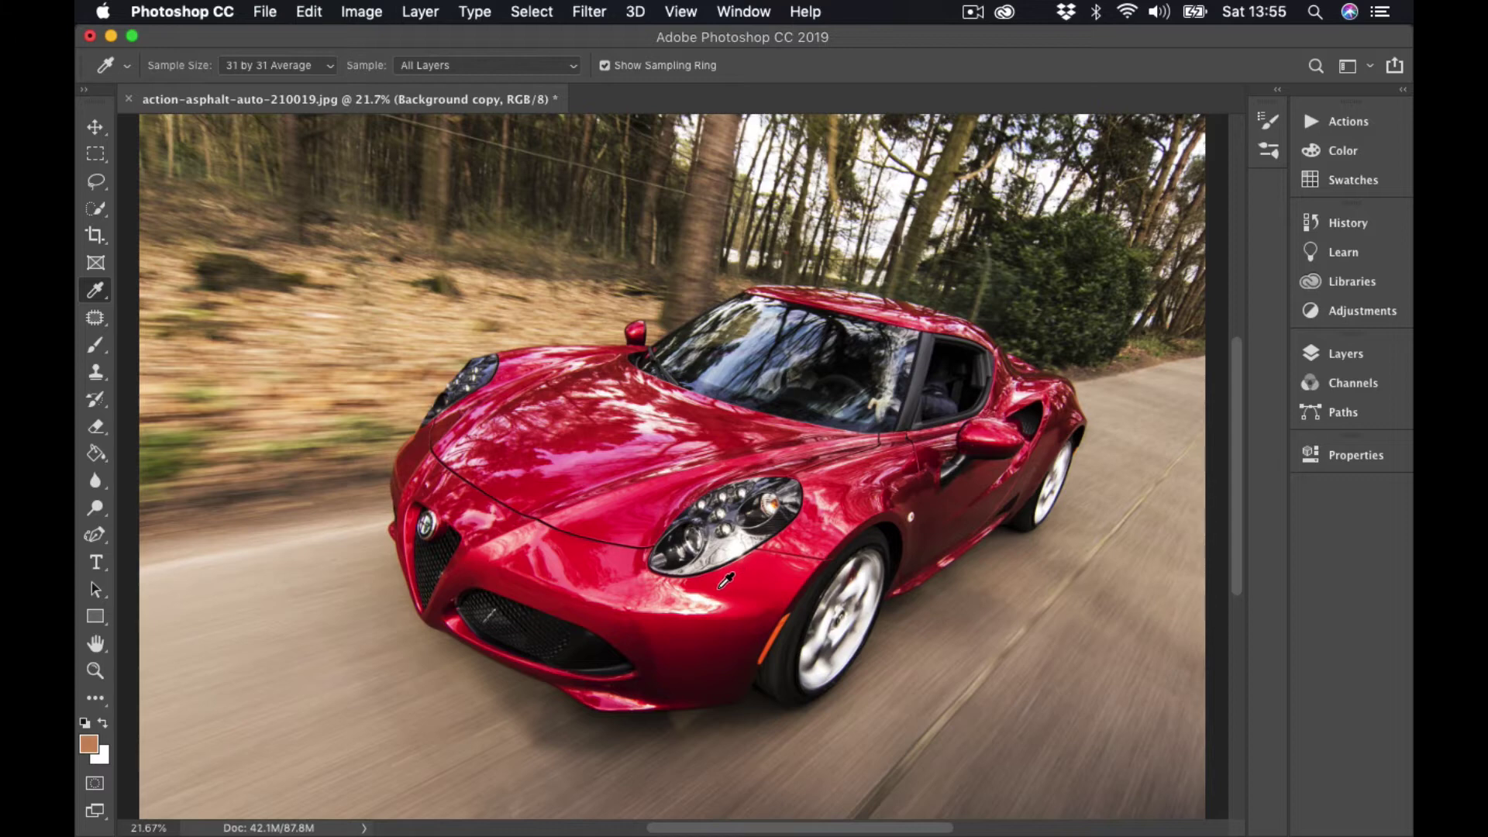
{"action": "left_click", "coordinate": [671, 618]}
Change the foreground color to the blue 3030df
{"action": "left_click", "coordinate": [89, 746]}
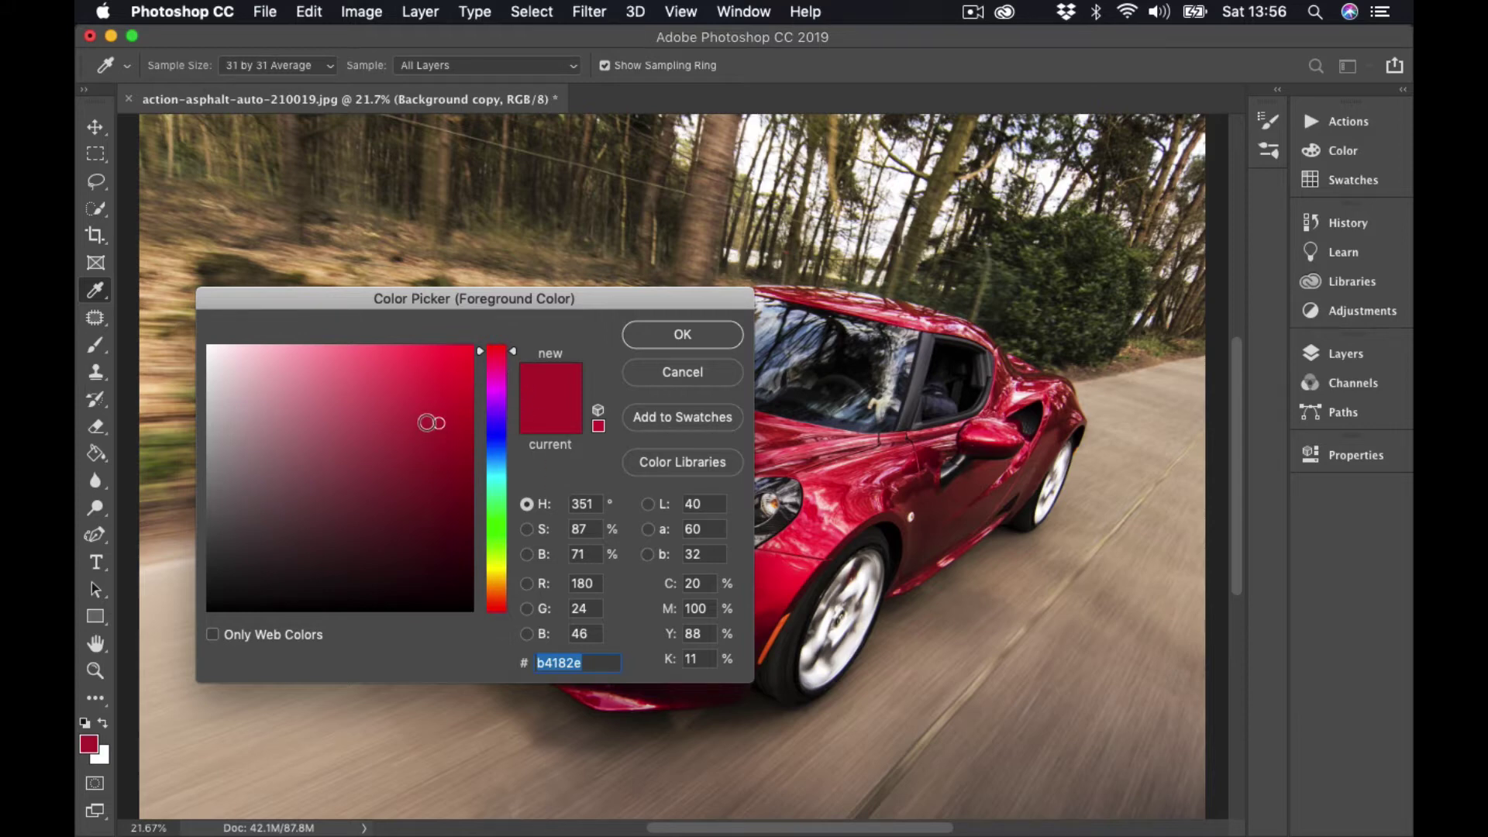
{"action": "left_click", "coordinate": [493, 433]}
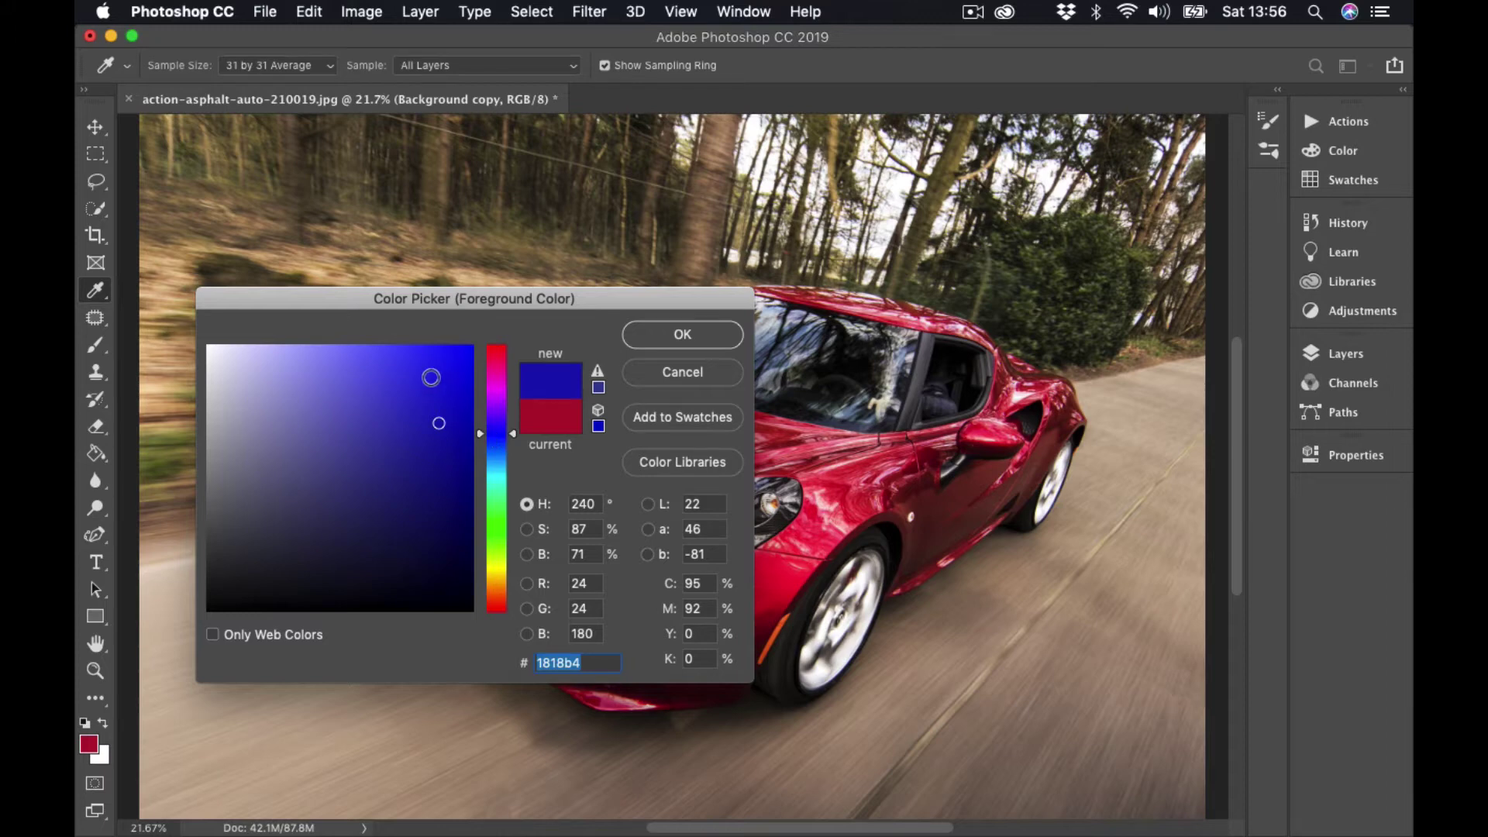
{"action": "left_click", "coordinate": [416, 378]}
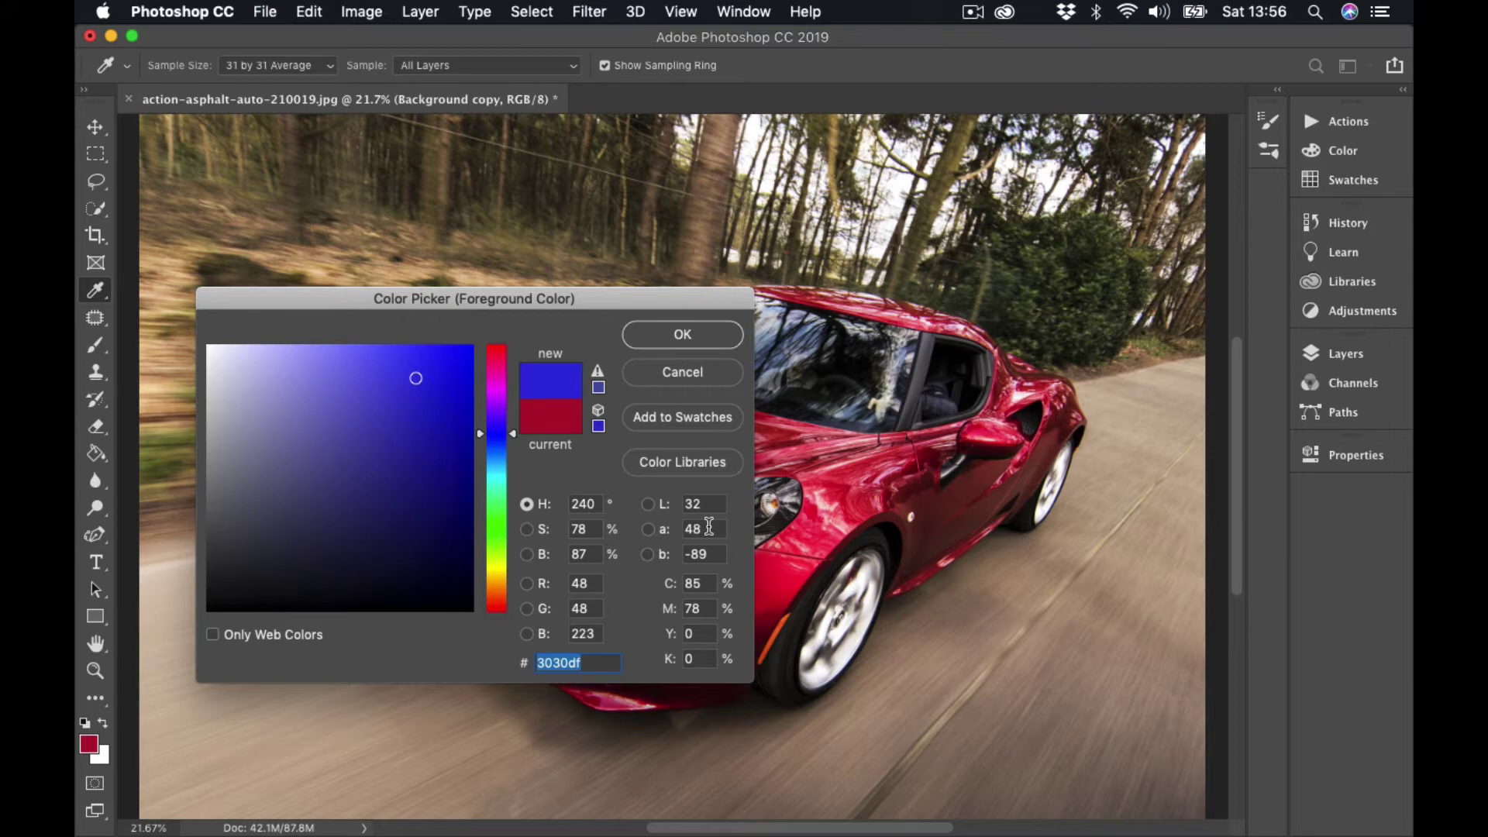
{"action": "left_click", "coordinate": [694, 337]}
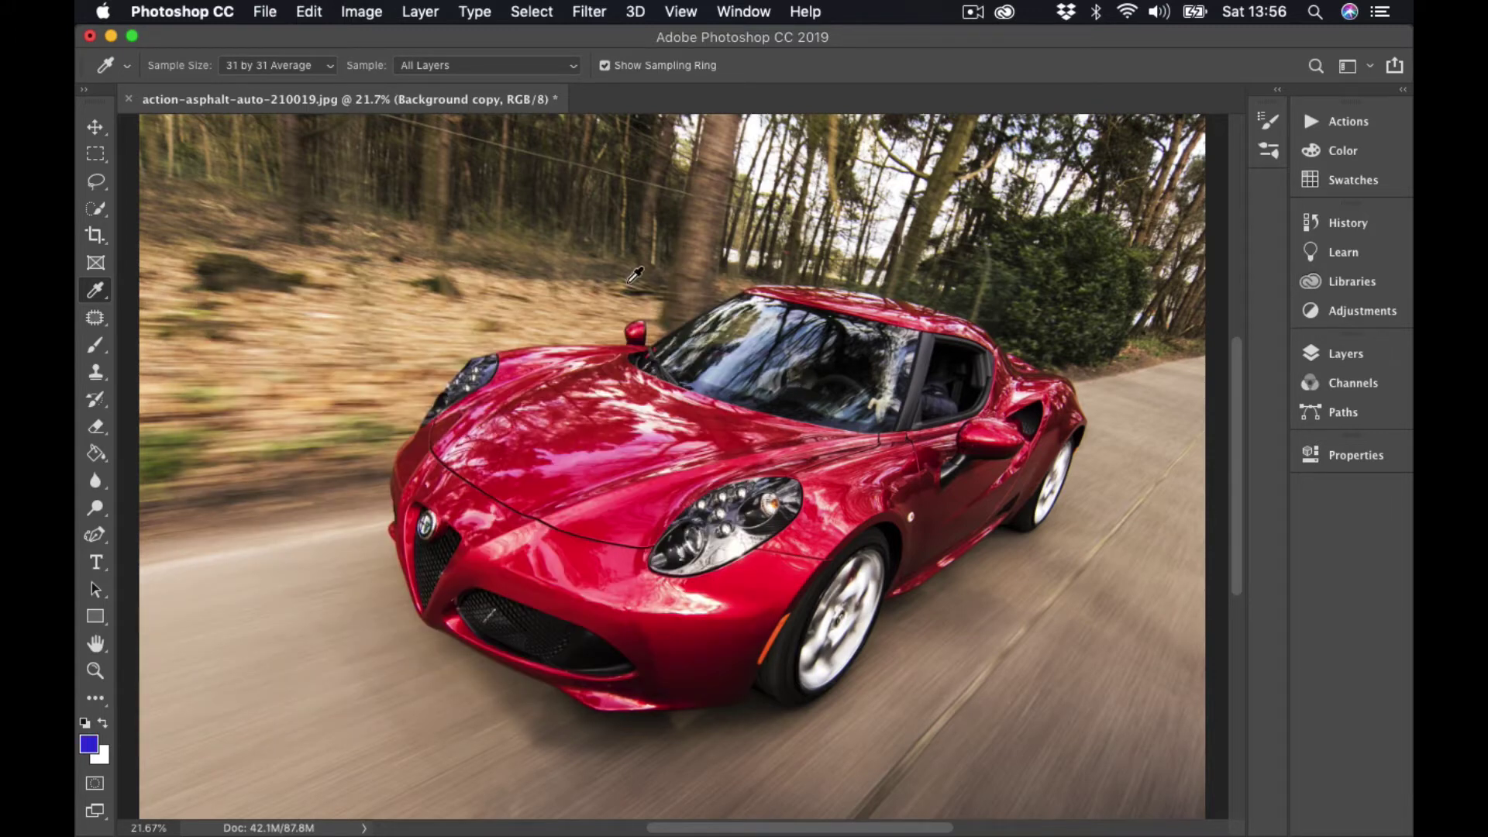
Convert the image to Lab Color mode without flattening the layers
{"action": "left_click", "coordinate": [262, 14]}
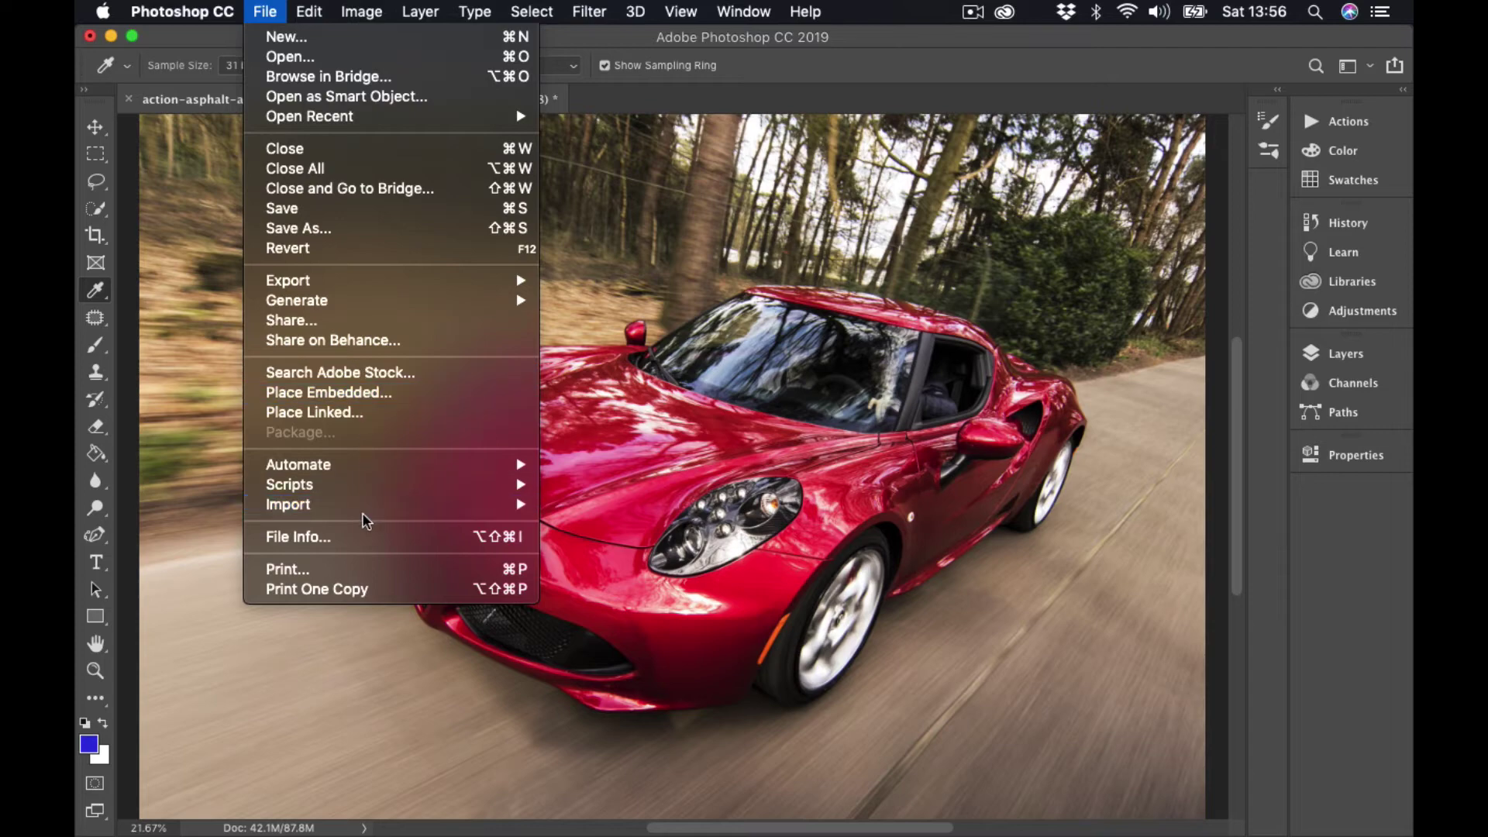
{"action": "mouse_move", "coordinate": [361, 11]}
{"action": "mouse_move", "coordinate": [381, 40]}
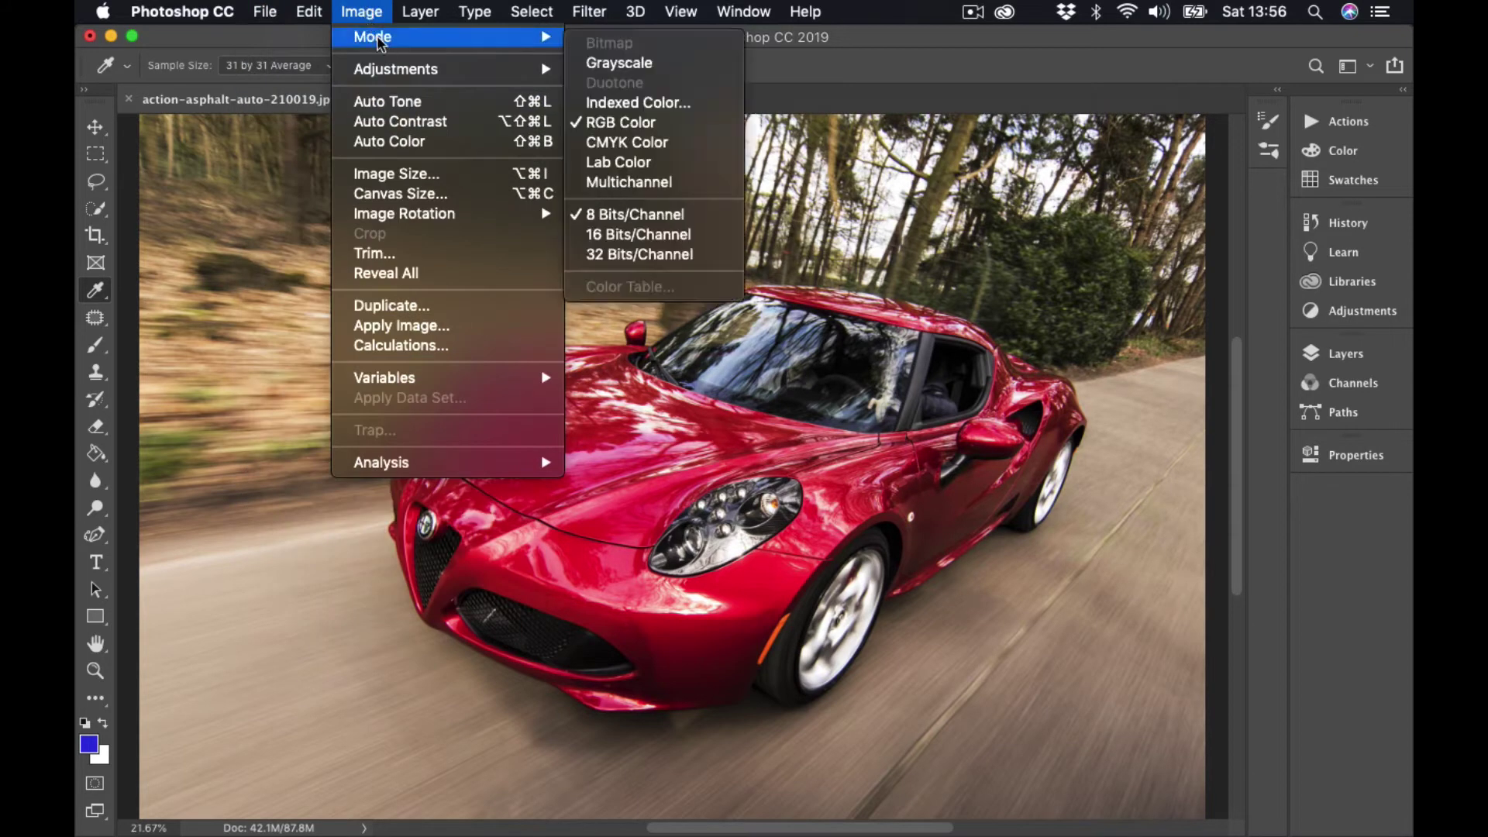
{"action": "left_click", "coordinate": [620, 165]}
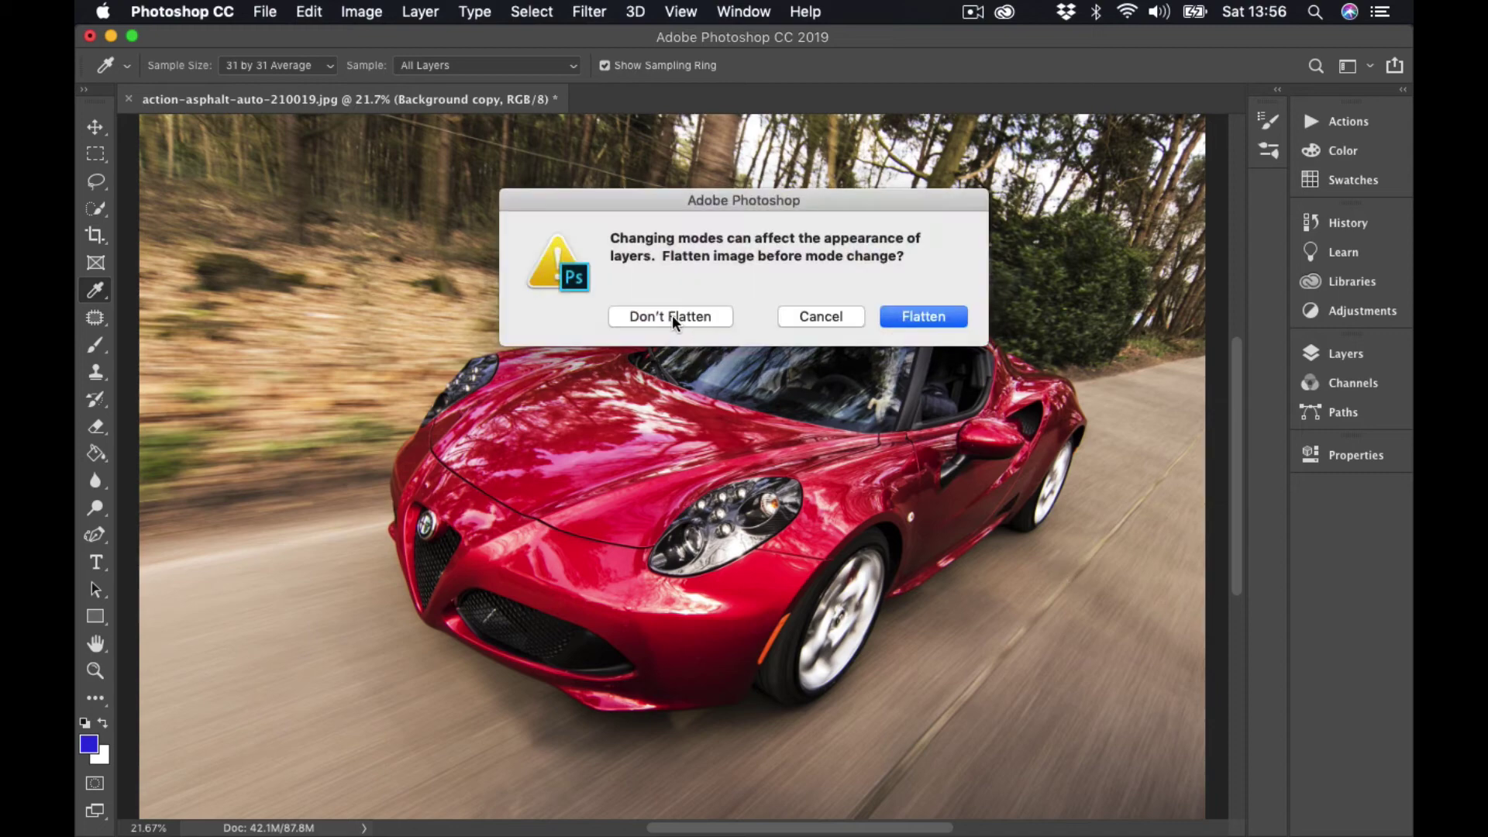
{"action": "left_click", "coordinate": [673, 317]}
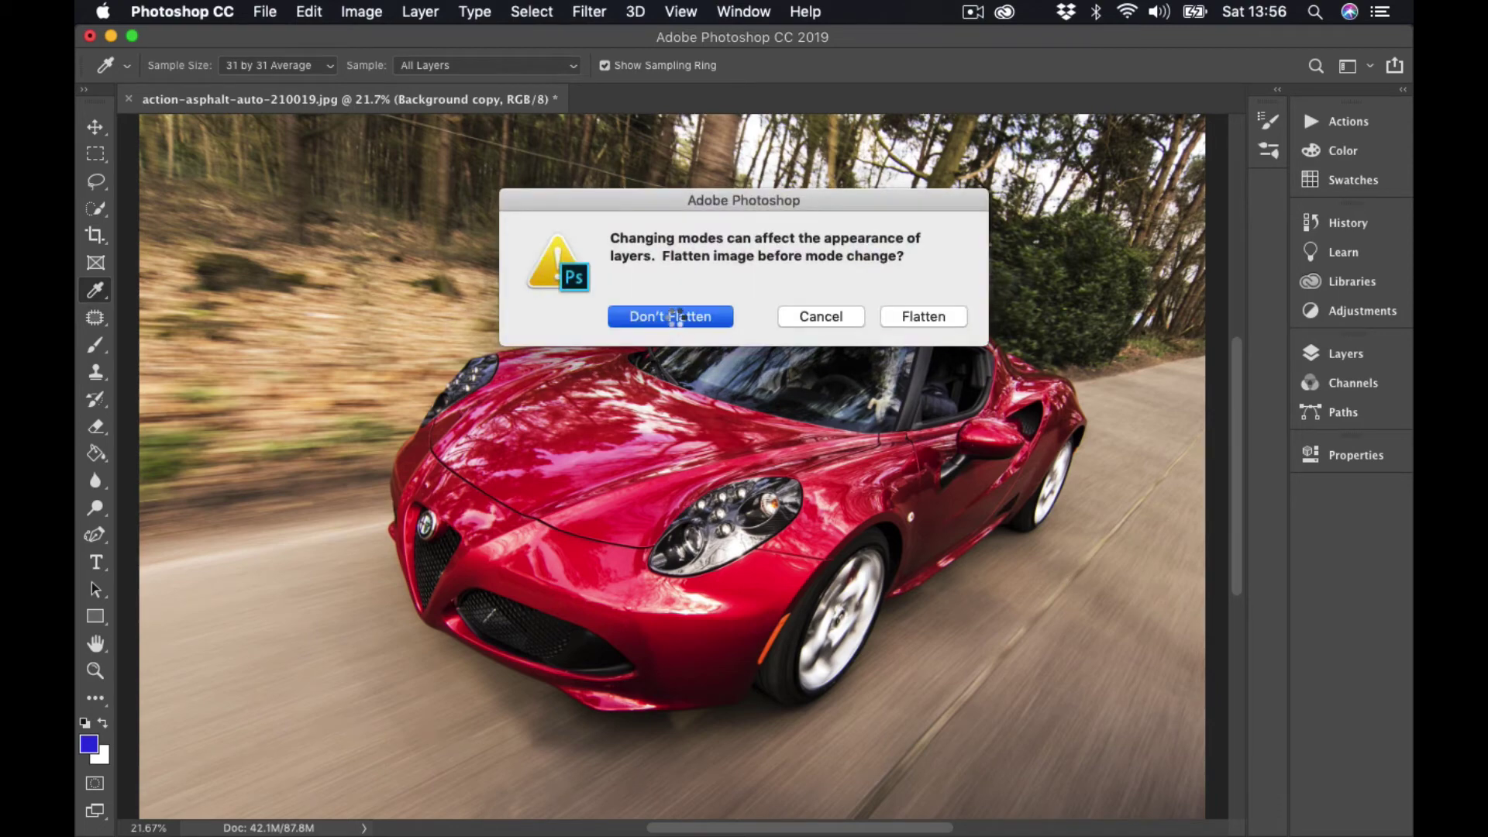
Add a Curves adjustment layer above the masked car layer and narrow its settings panel to reveal more of the car
{"action": "left_click", "coordinate": [1346, 355]}
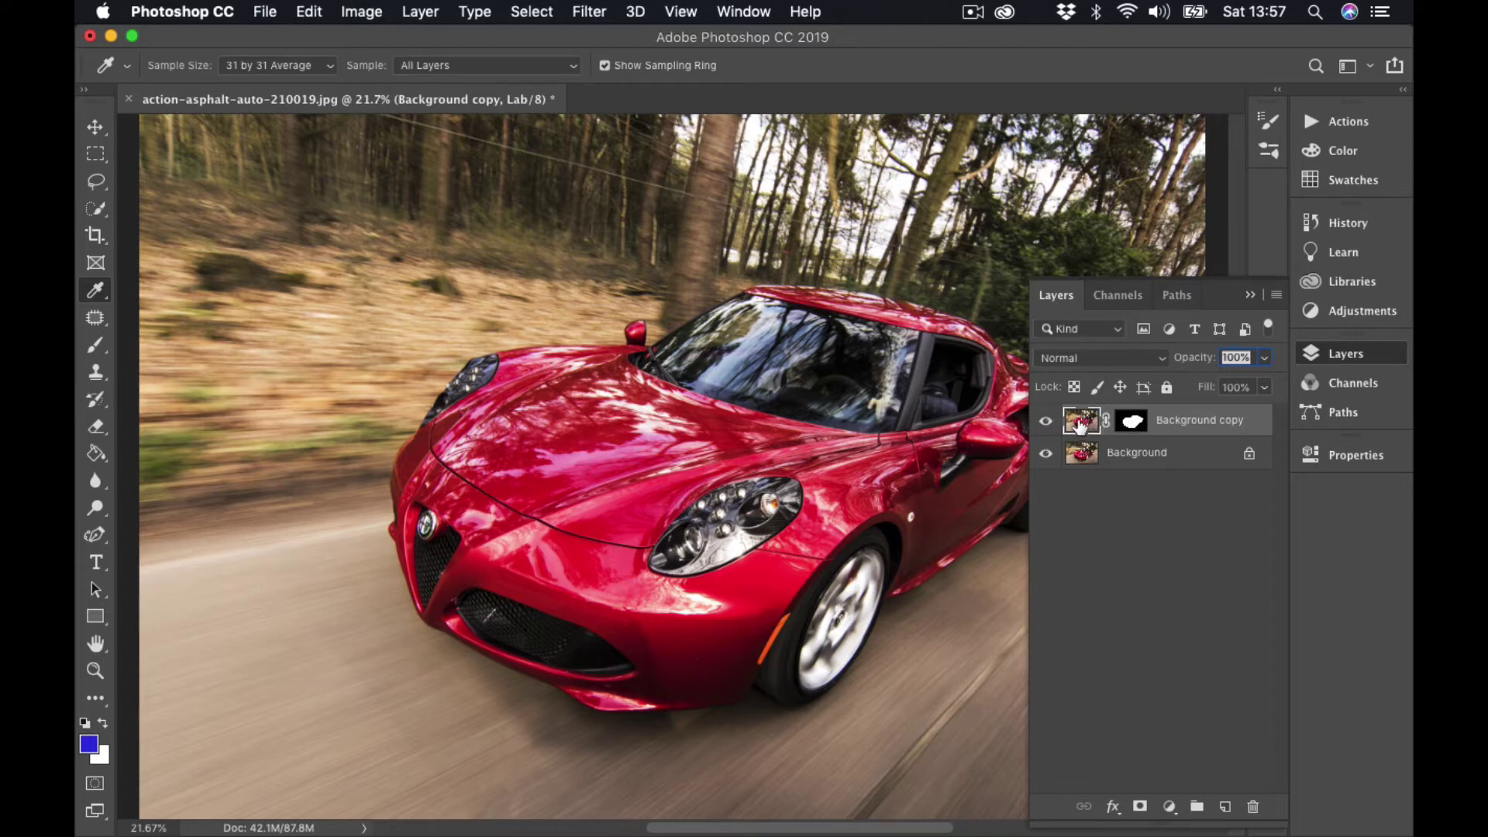
{"action": "left_click", "coordinate": [1249, 298]}
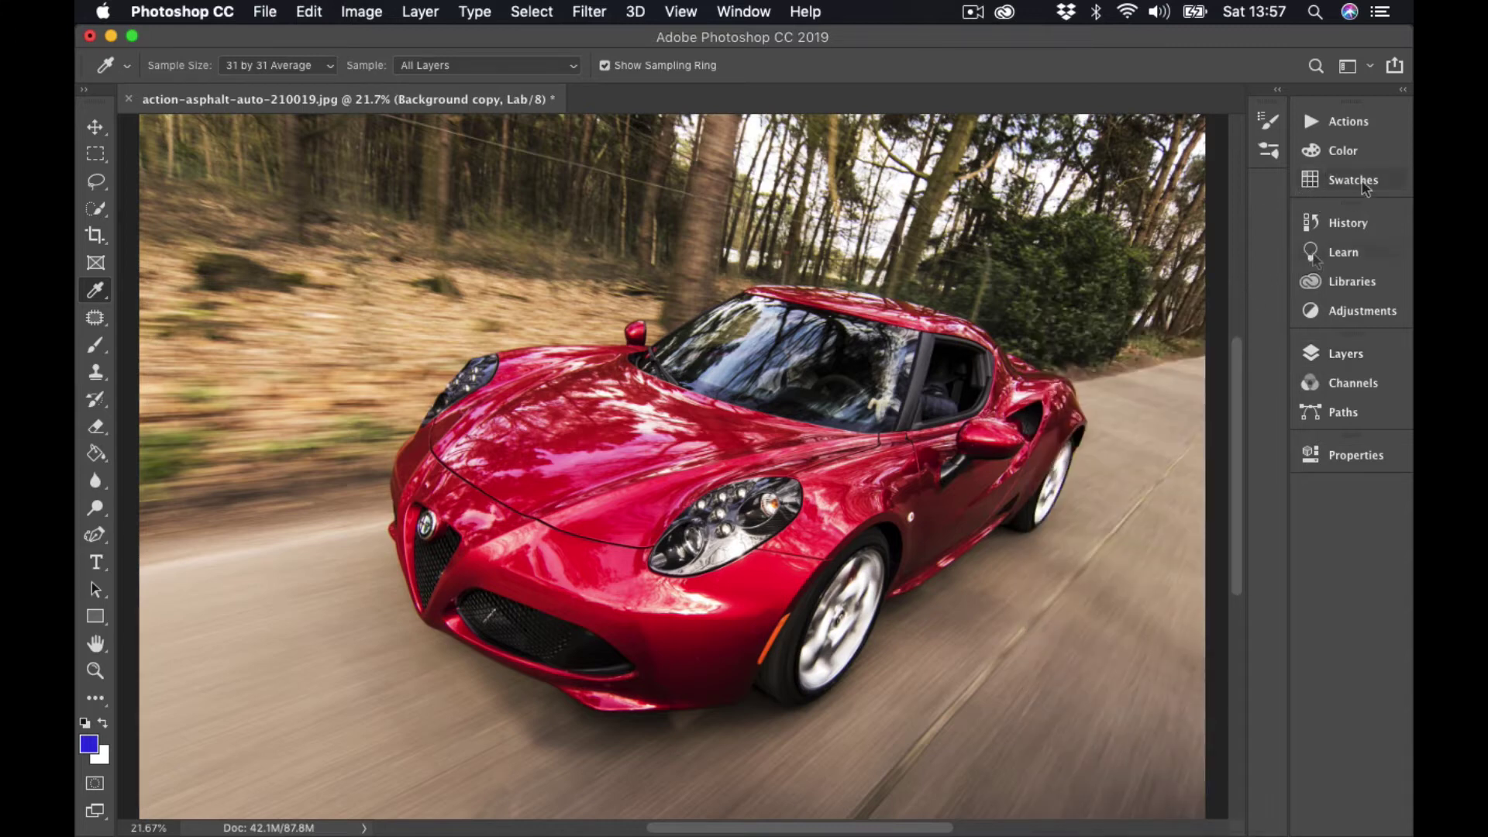
{"action": "left_click", "coordinate": [1340, 313]}
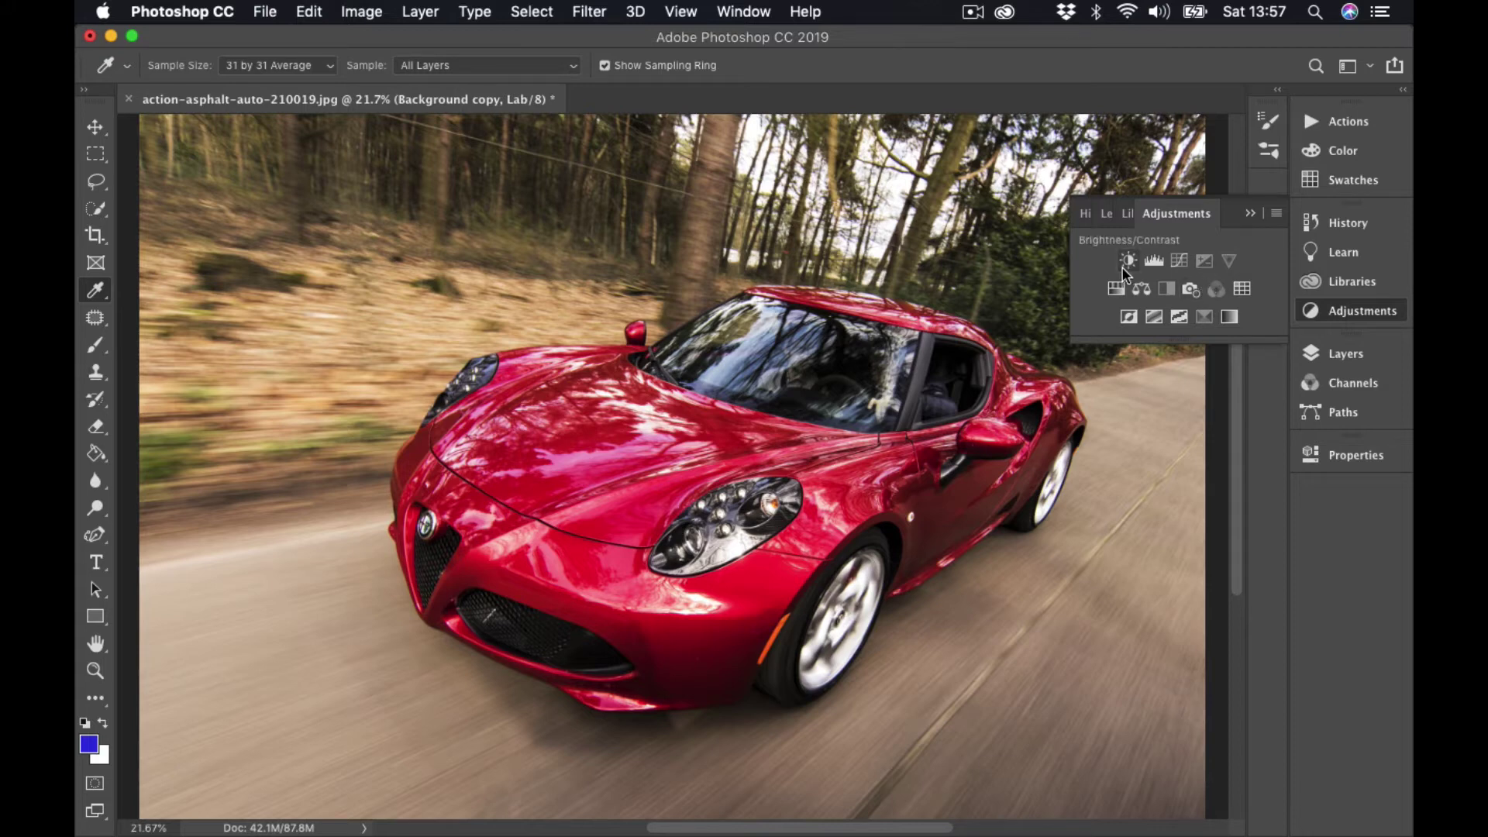
{"action": "left_click", "coordinate": [1179, 260]}
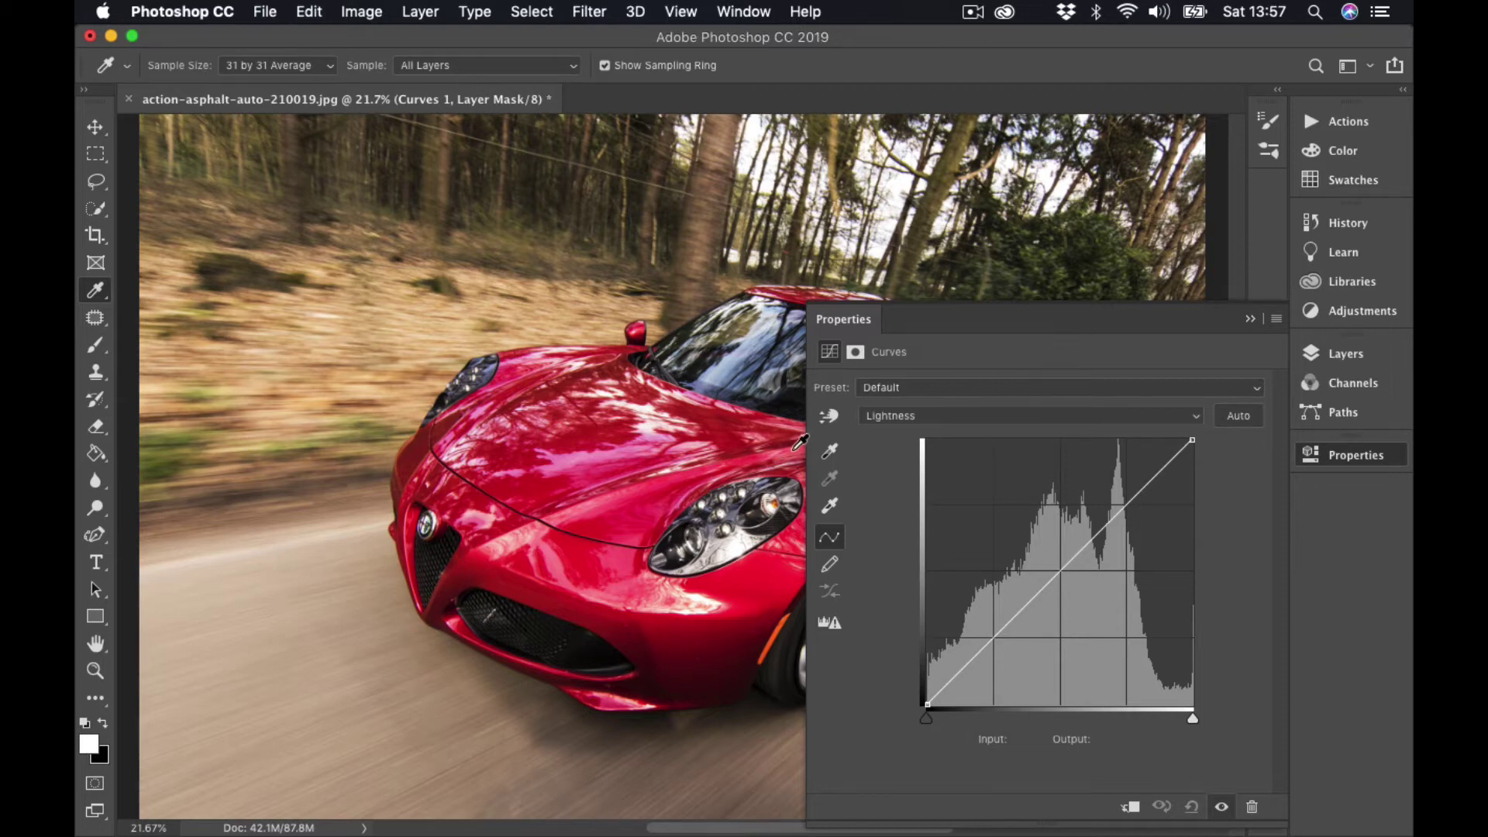
{"action": "left_click_drag", "start_coordinate": [806, 450], "coordinate": [883, 450]}
Add a point to the a channel curve and set its input to 60 and output to 48
{"action": "left_click", "coordinate": [1054, 419]}
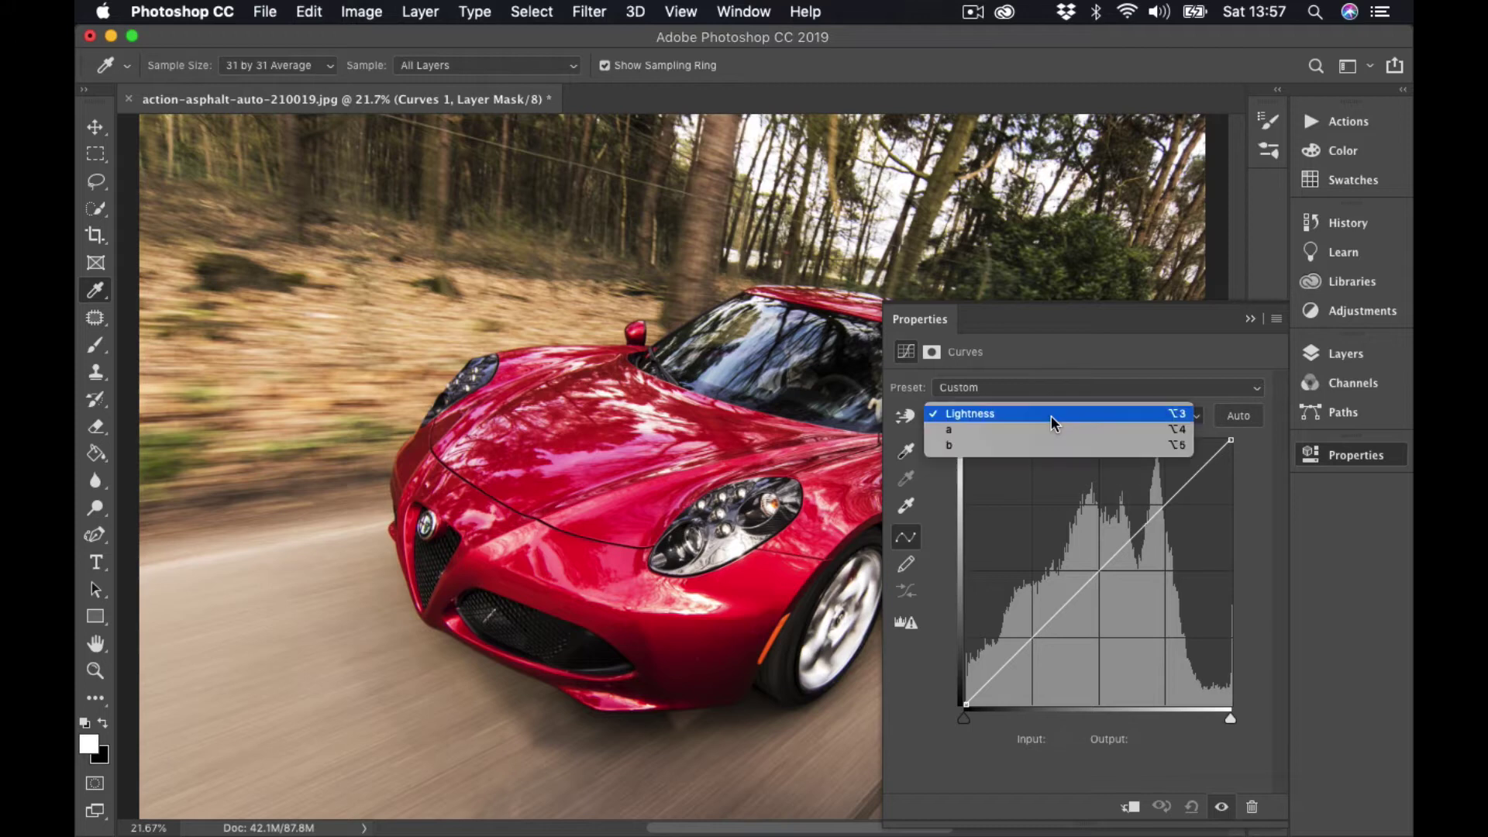
{"action": "left_click", "coordinate": [1011, 434]}
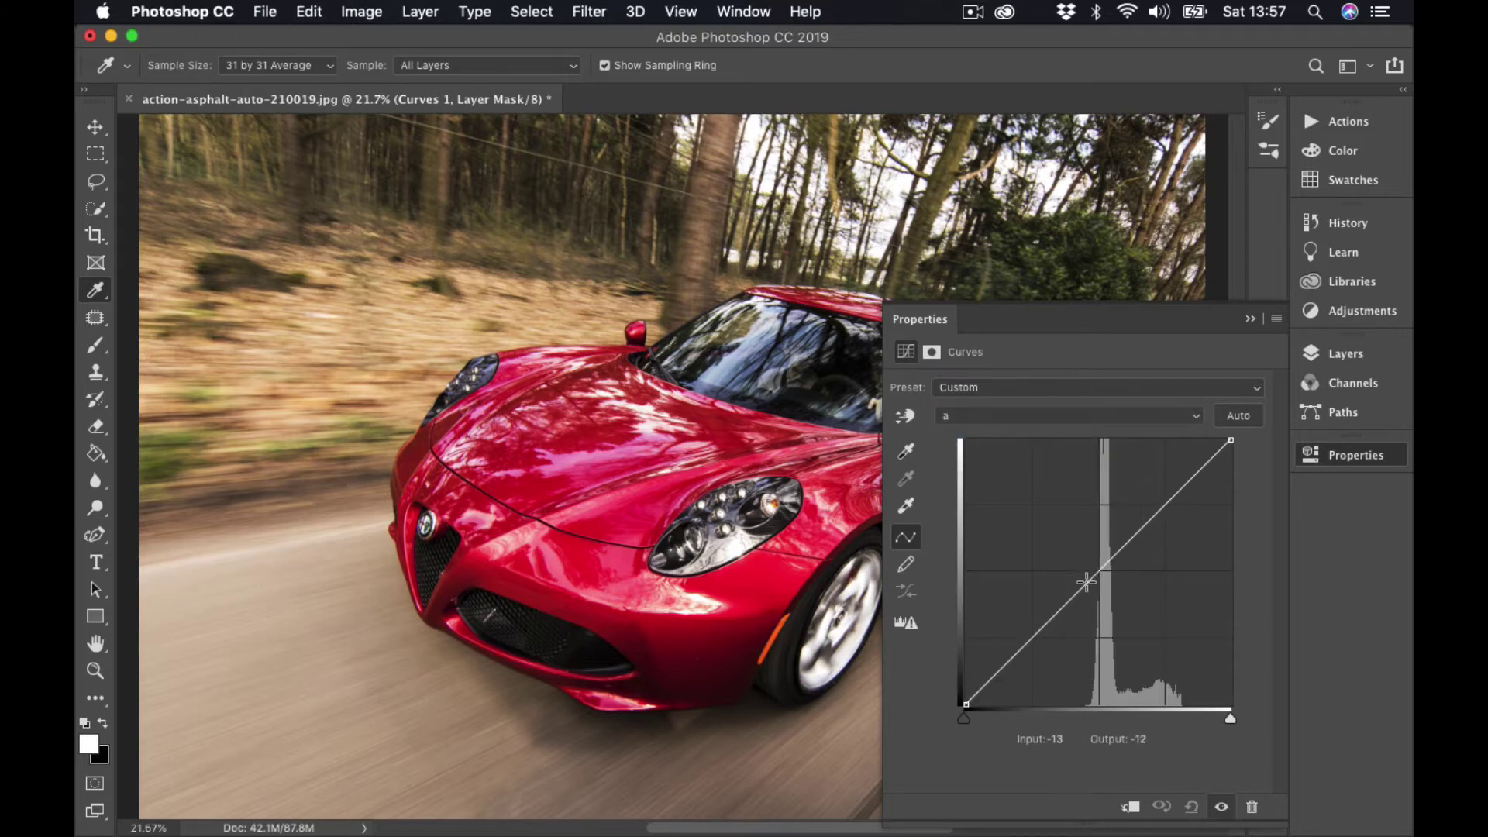
{"action": "left_click", "coordinate": [1087, 583]}
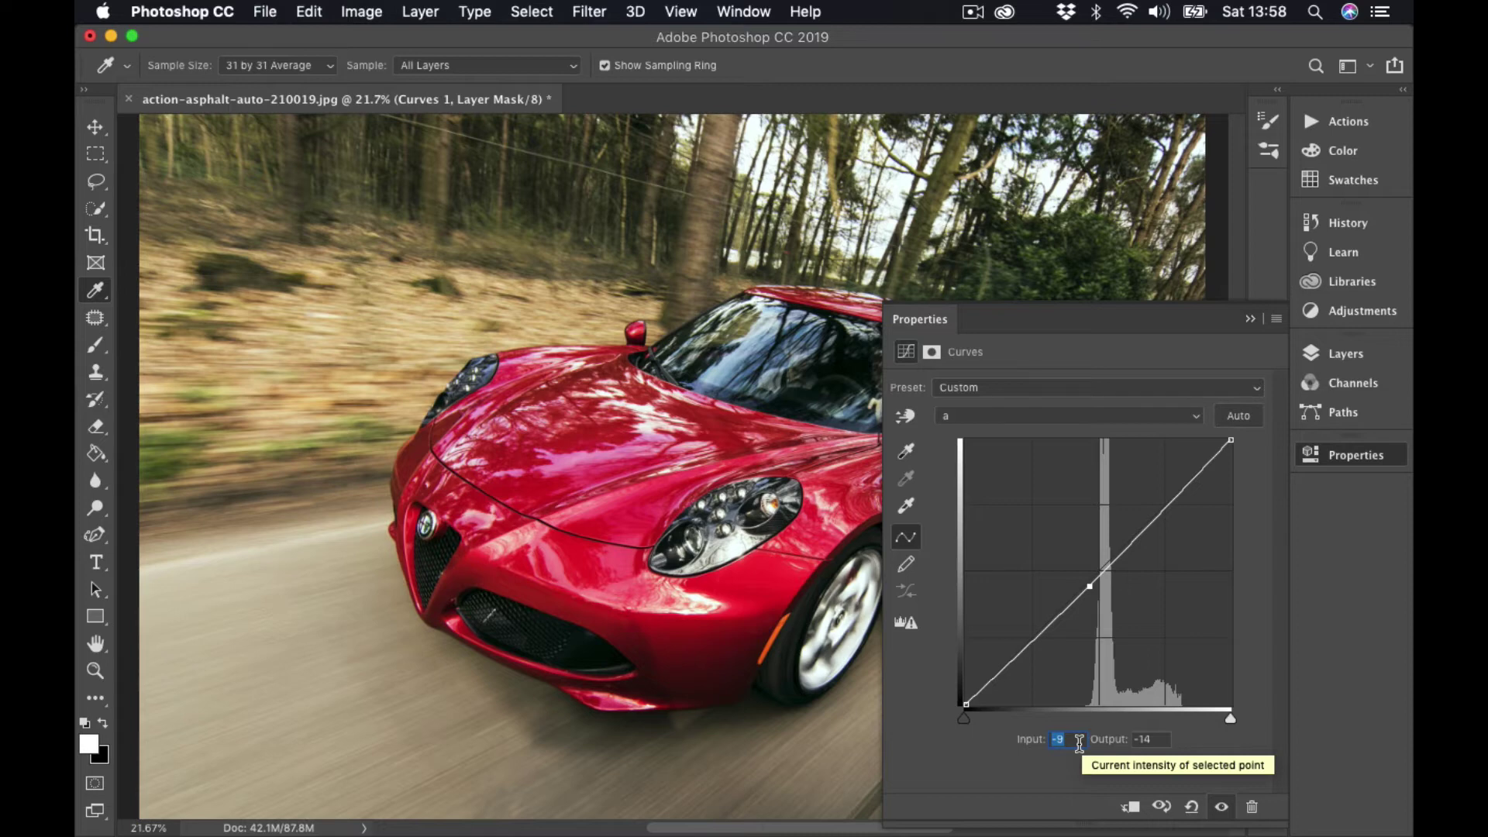
{"action": "type", "text": "60"}
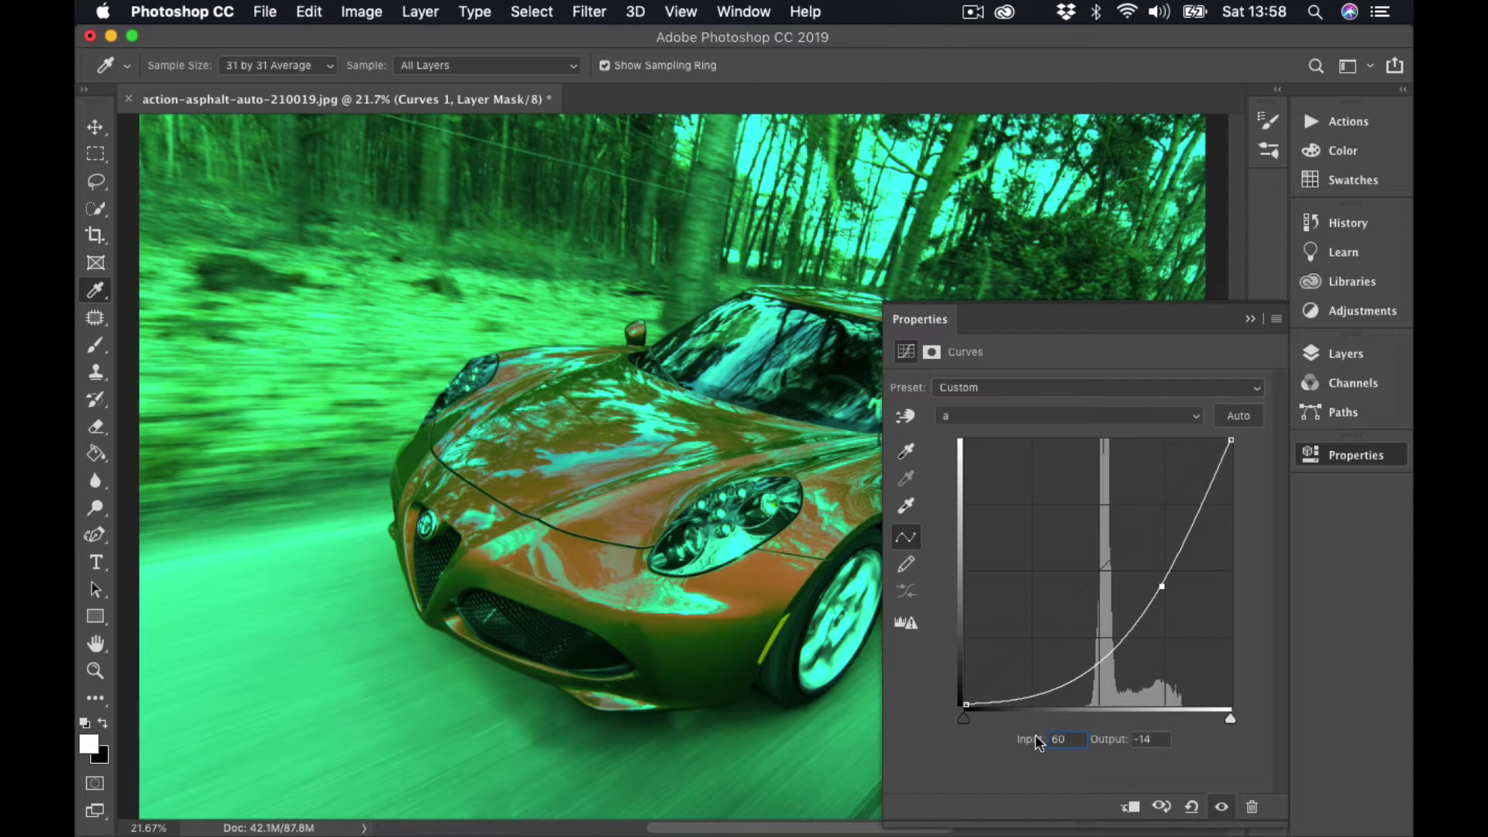
{"action": "left_click", "coordinate": [1148, 739]}
{"action": "type", "text": "4"}
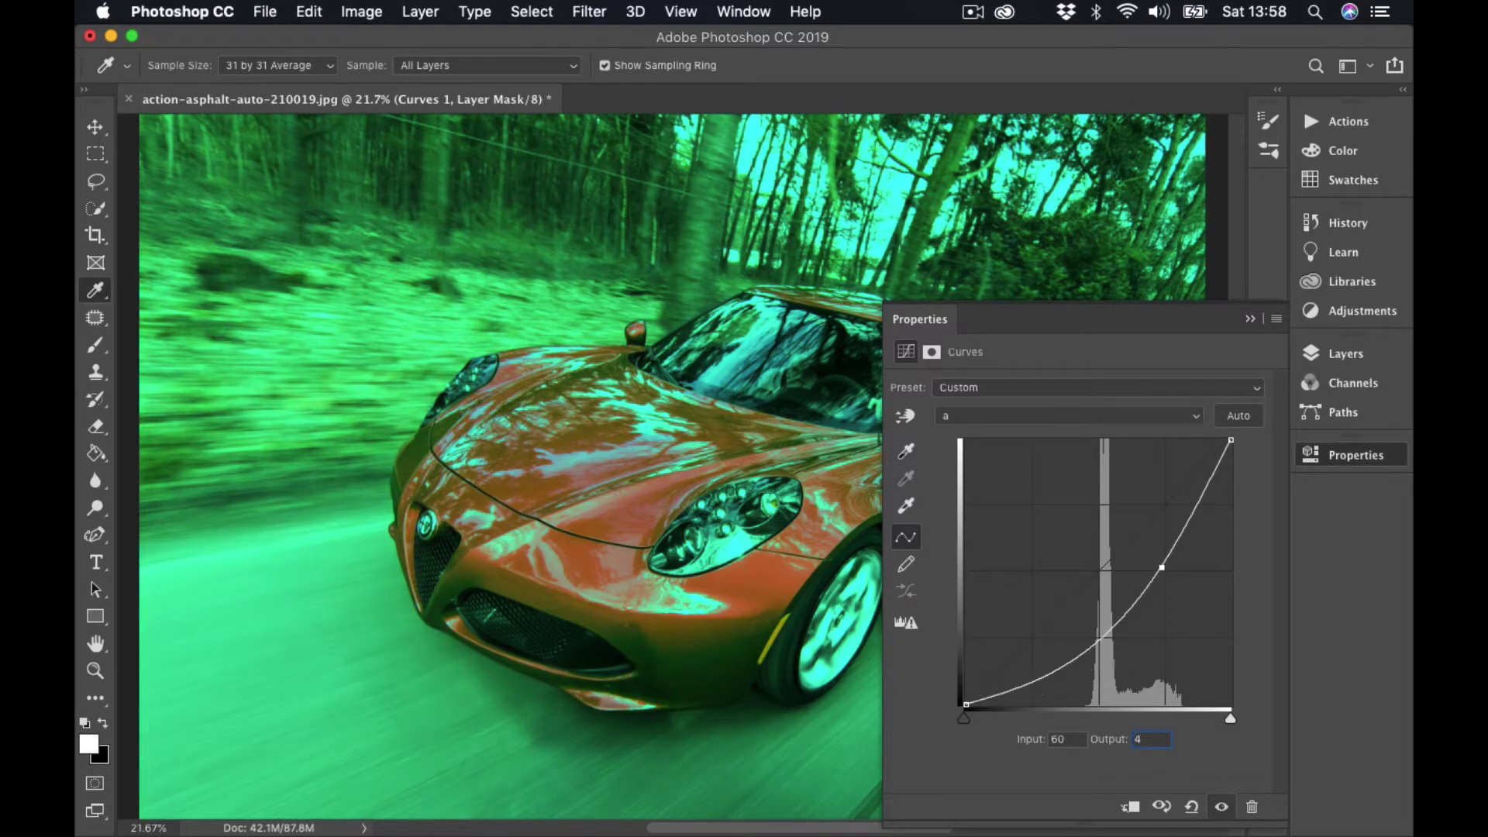
{"action": "type", "text": "8"}
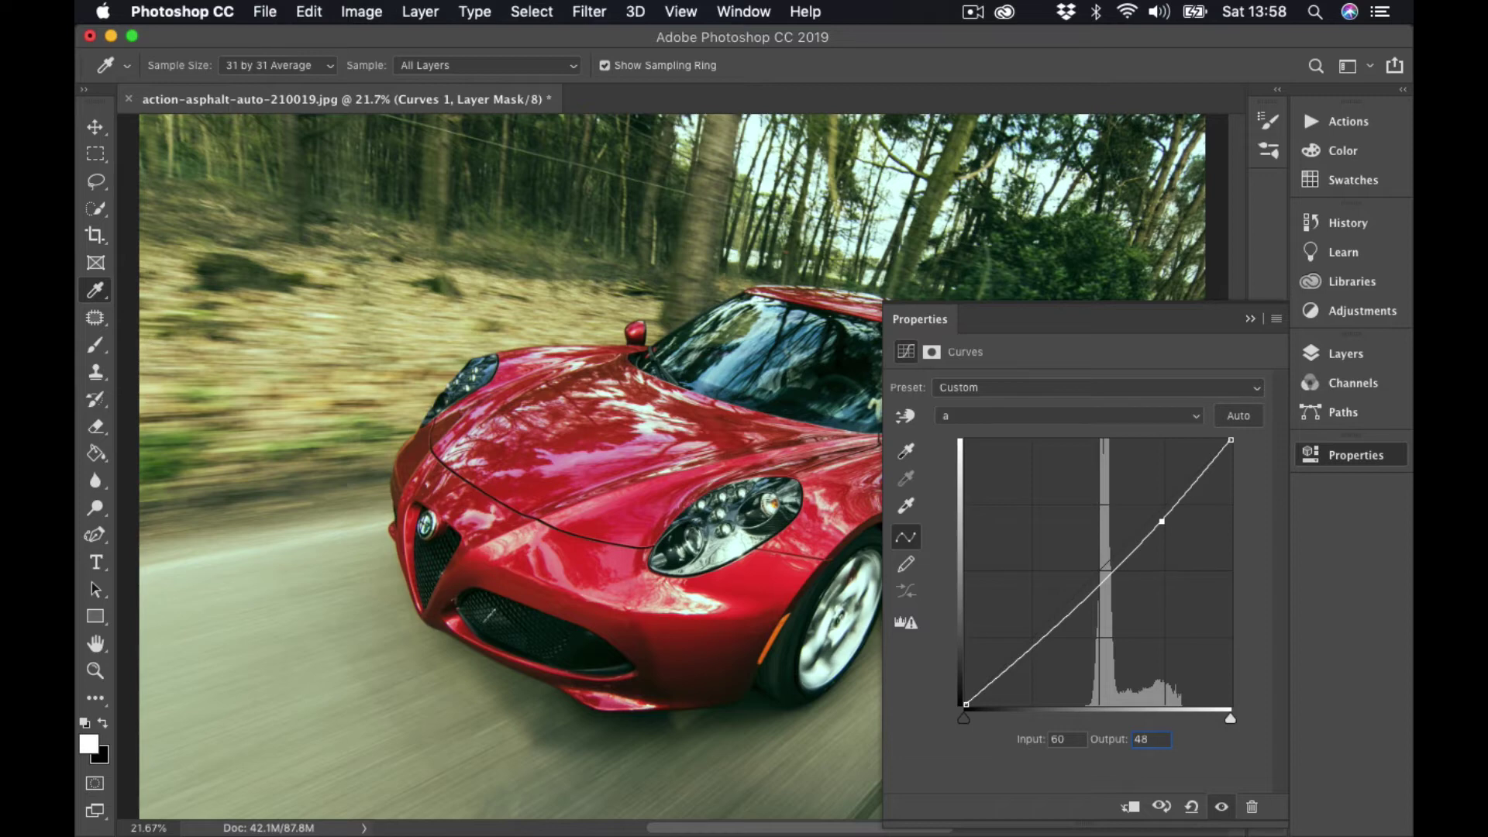
Set the upper end point of the b channel curve to input 32 and output -89
{"action": "left_click", "coordinate": [1026, 418]}
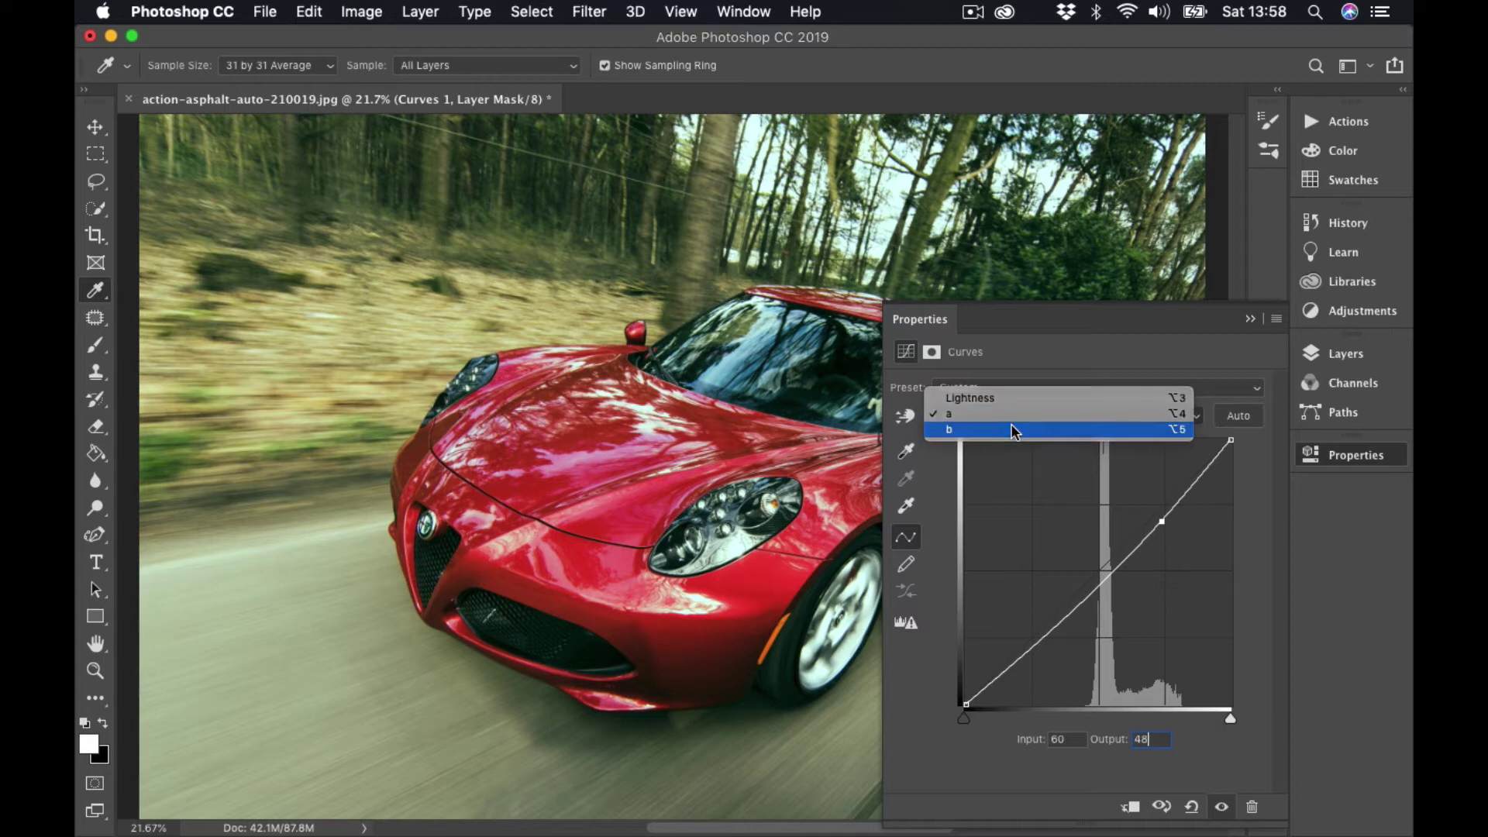
{"action": "left_click", "coordinate": [1012, 427]}
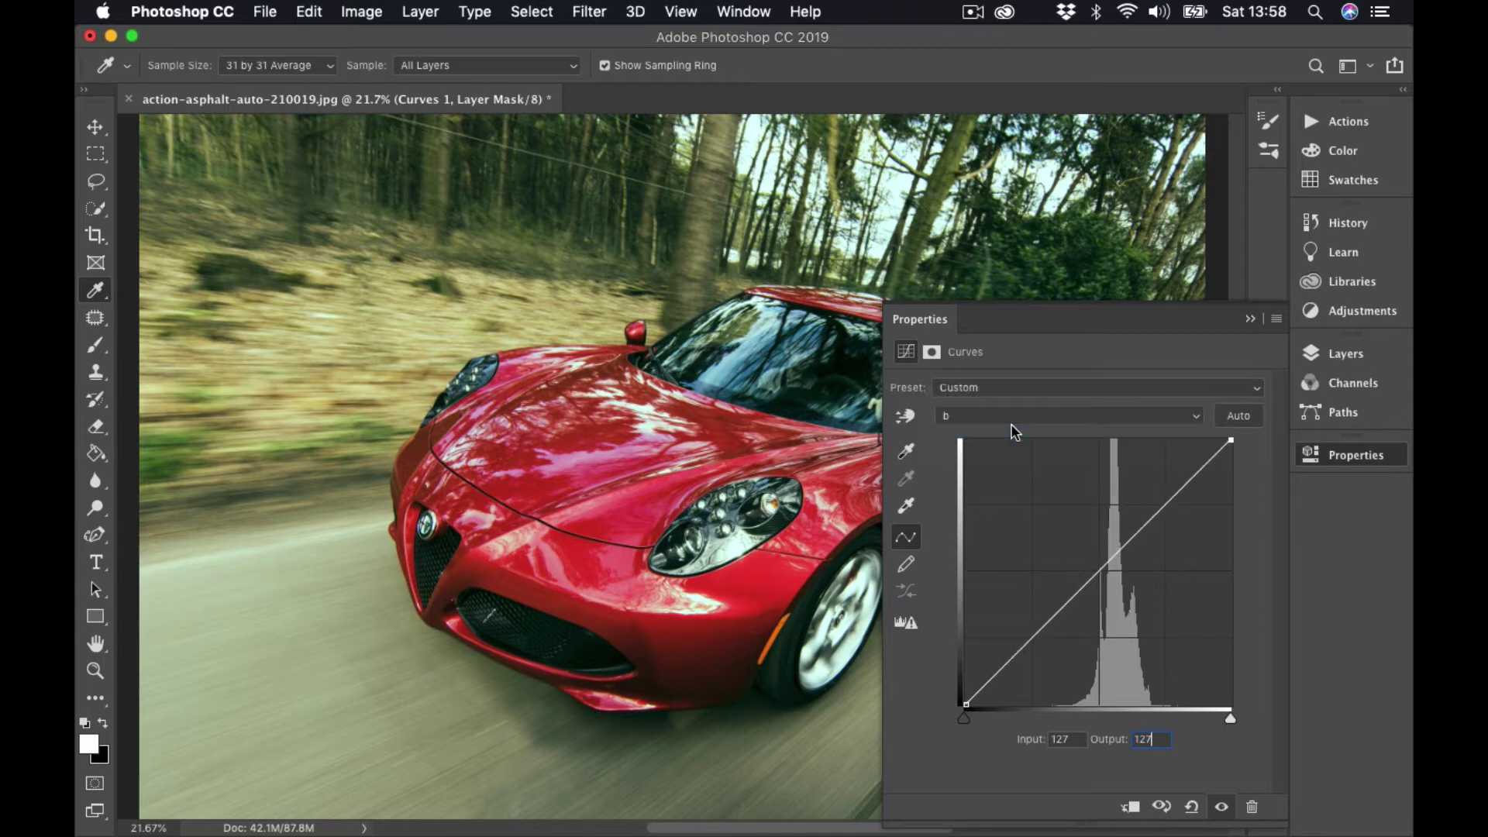
{"action": "double_click", "coordinate": [1076, 737]}
{"action": "type", "text": "32"}
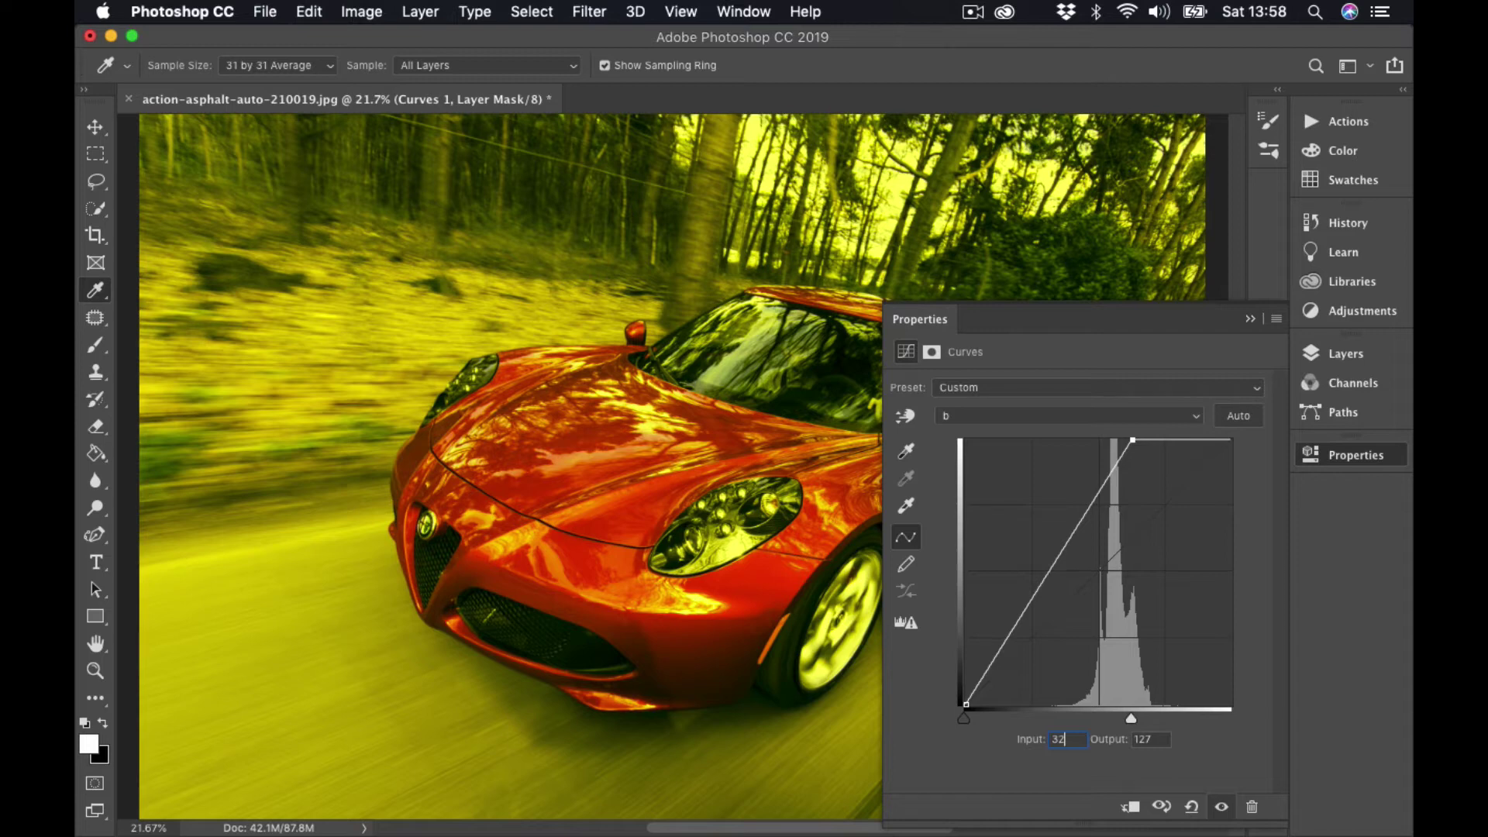
{"action": "double_click", "coordinate": [1162, 739]}
{"action": "key", "text": "BackSpace"}
{"action": "type", "text": "-"}
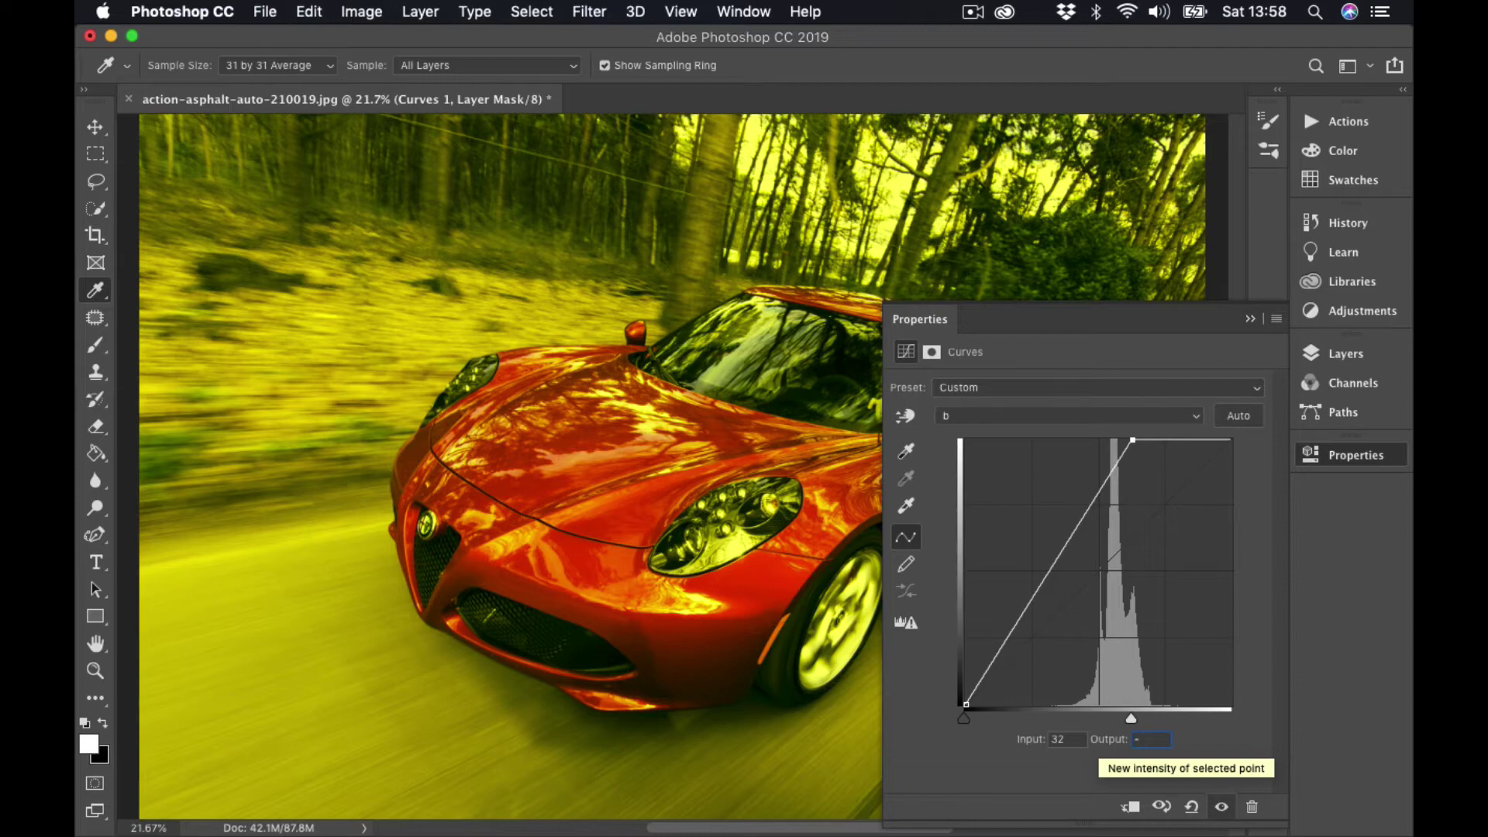
{"action": "type", "text": "89"}
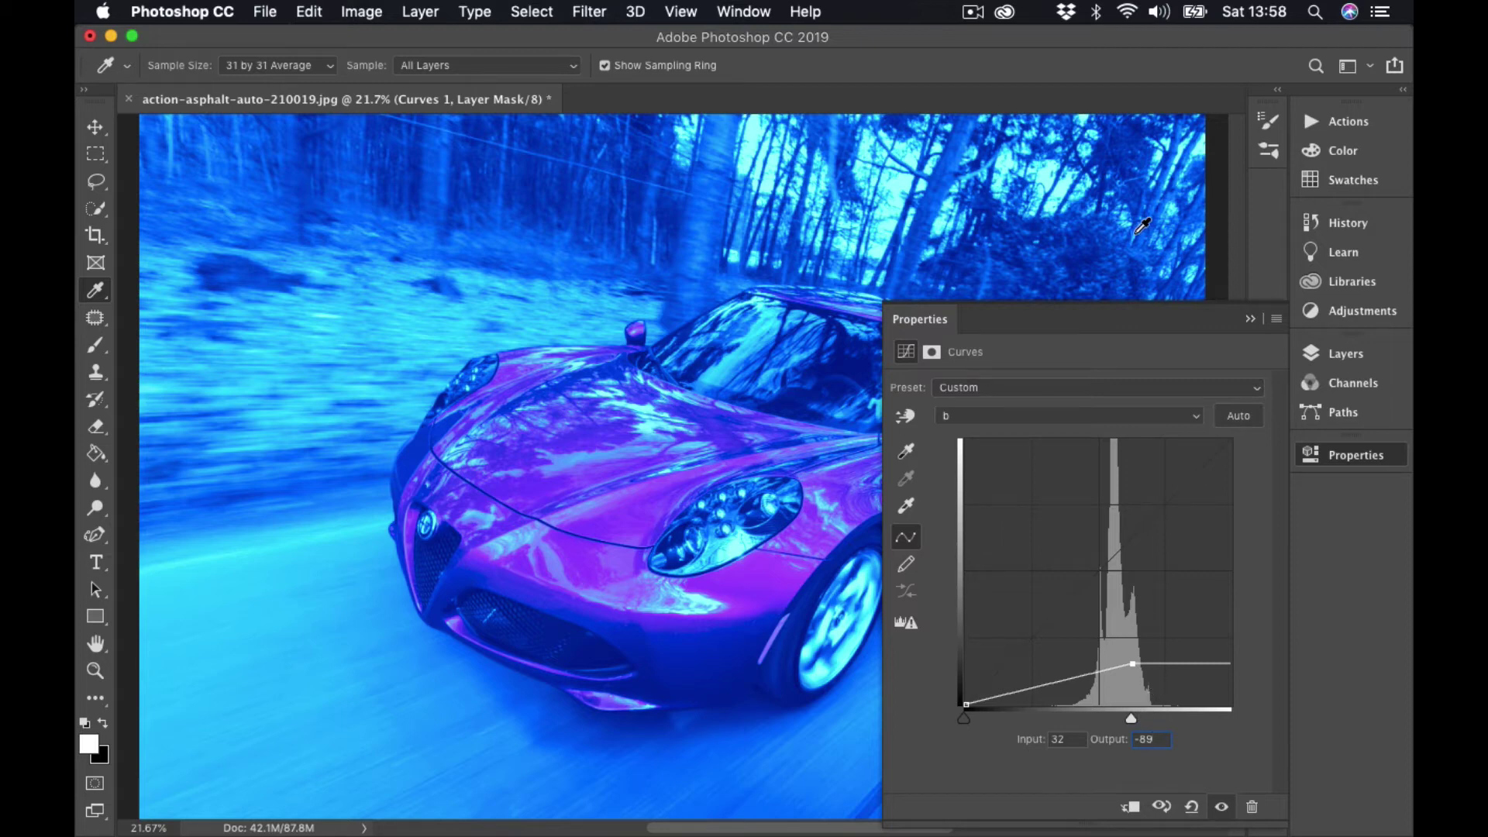
Reopen the Curves 1 settings, shift the b channel curve's lower end point inward, and set its upper end point to input 51, output -128
{"action": "left_click", "coordinate": [1251, 319]}
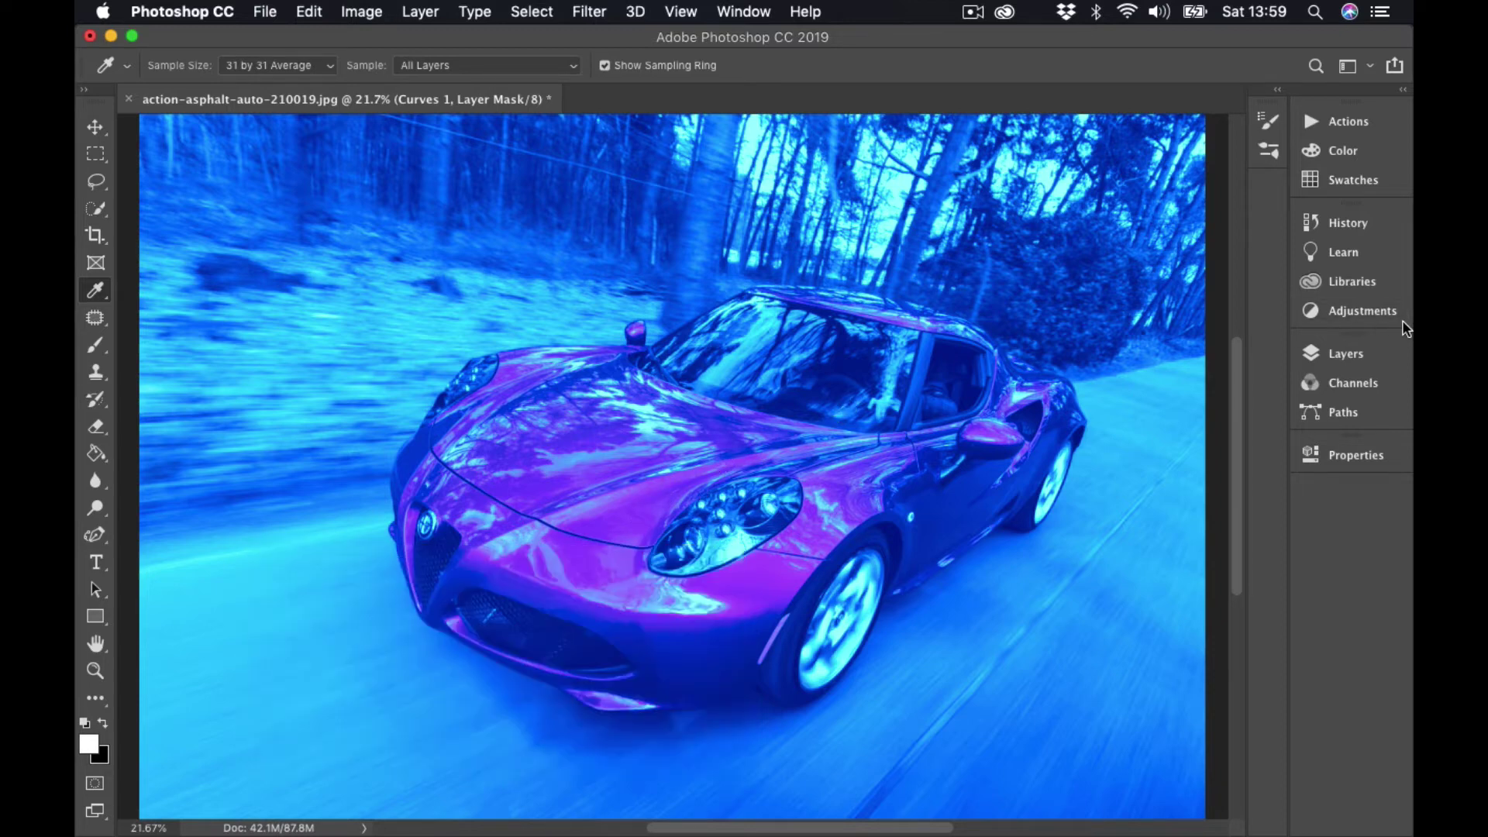
{"action": "left_click", "coordinate": [1330, 354]}
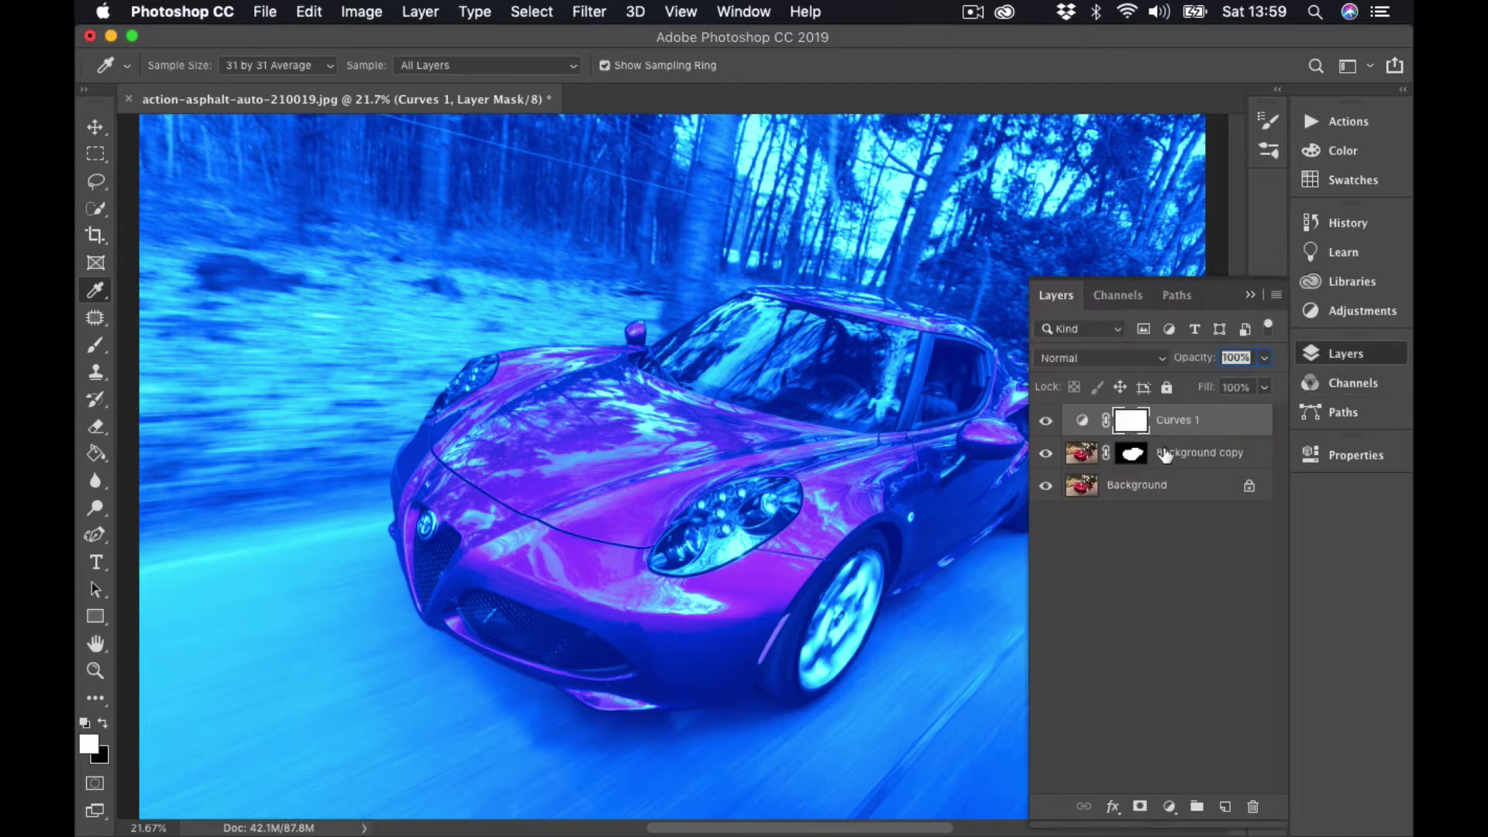
{"action": "double_click", "coordinate": [1082, 420]}
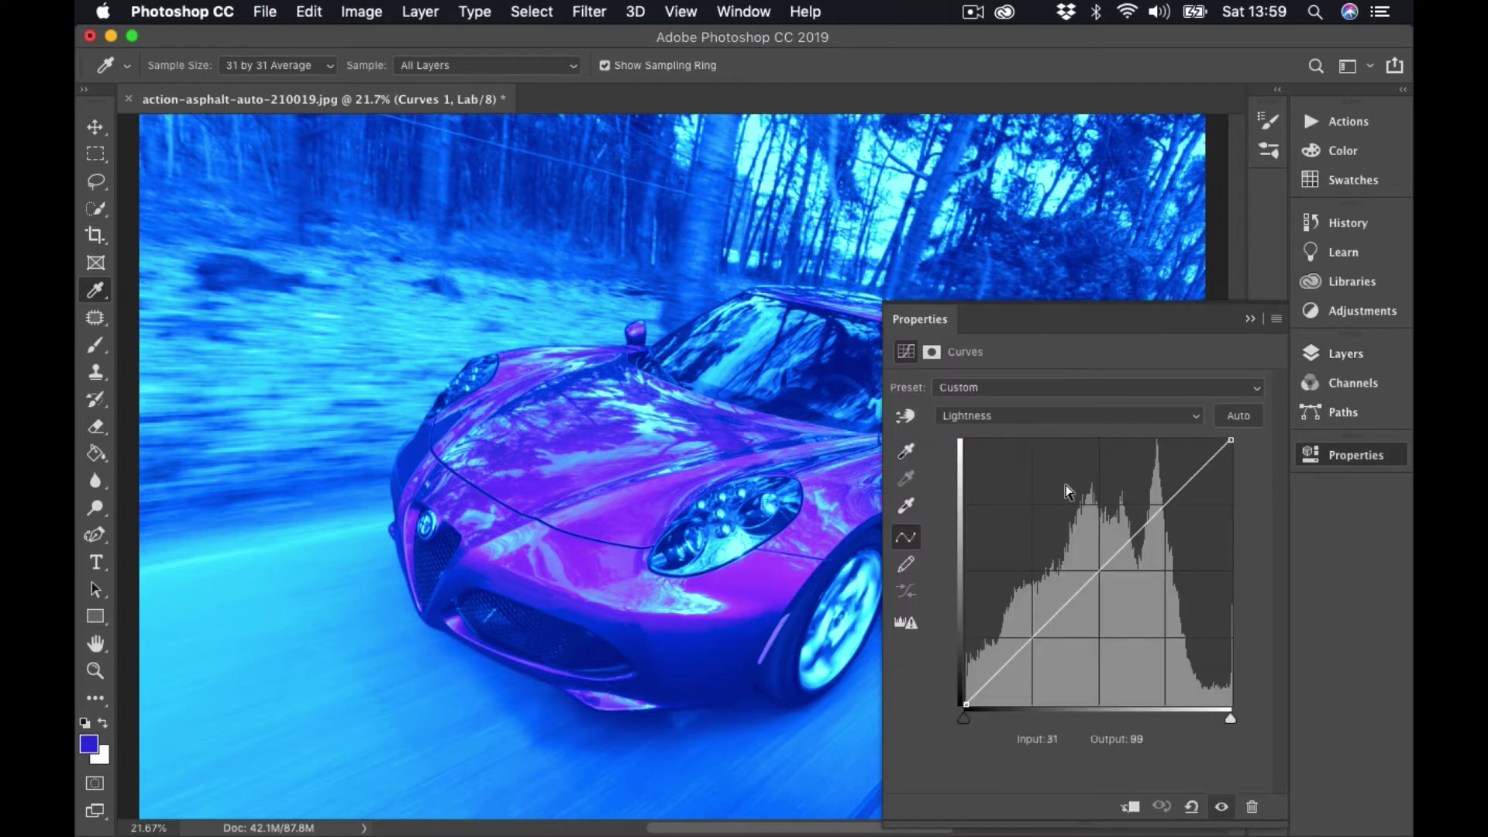
{"action": "left_click", "coordinate": [1021, 417]}
{"action": "left_click", "coordinate": [1015, 447]}
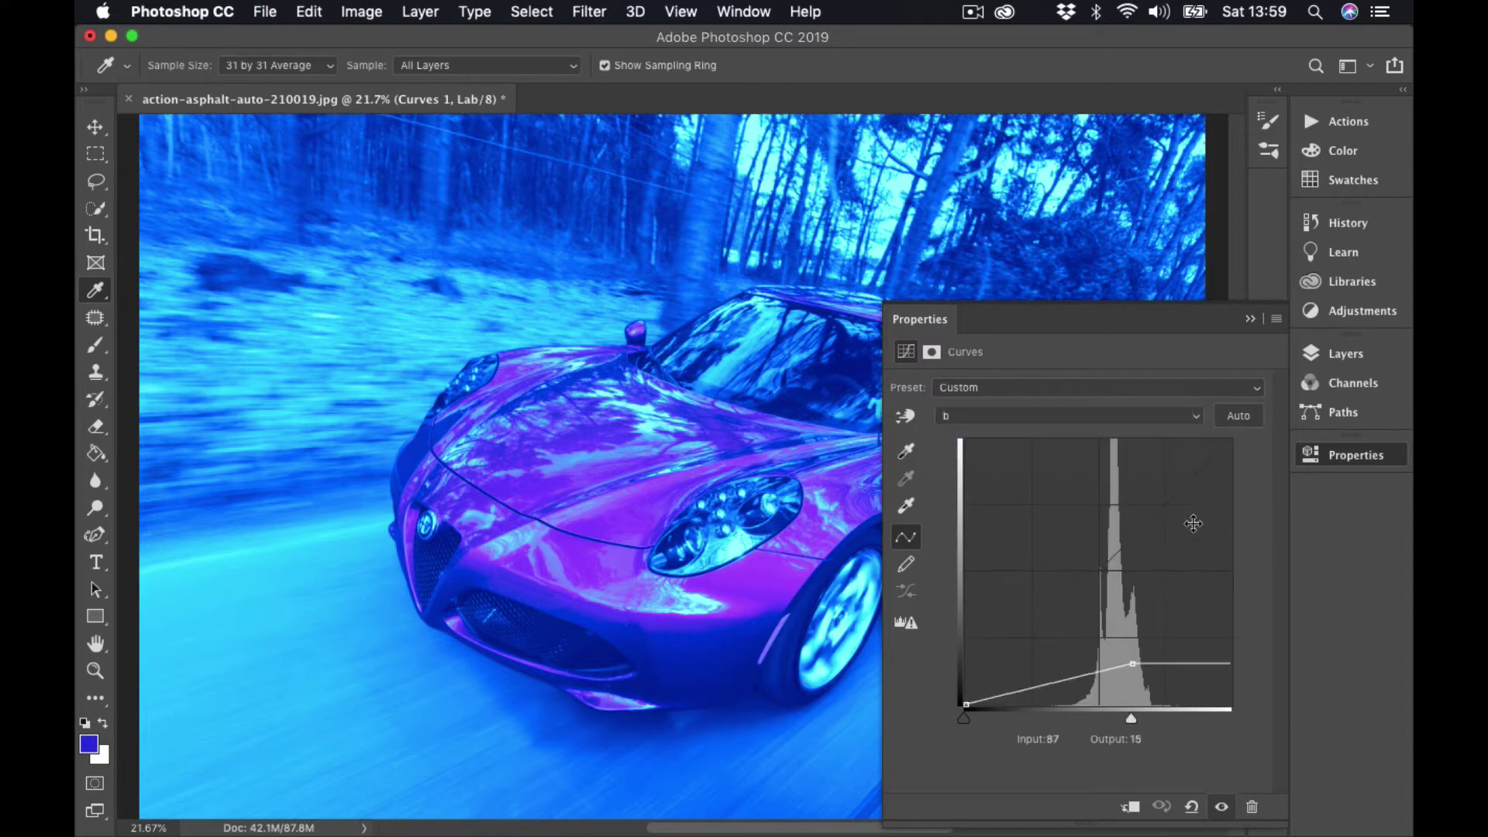
{"action": "mouse_move", "coordinate": [1134, 664]}
{"action": "left_mouse_down"}
{"action": "mouse_move", "coordinate": [1124, 635]}
{"action": "mouse_move", "coordinate": [1123, 681]}
{"action": "mouse_move", "coordinate": [1155, 690]}
{"action": "mouse_move", "coordinate": [1148, 671]}
{"action": "left_mouse_up"}
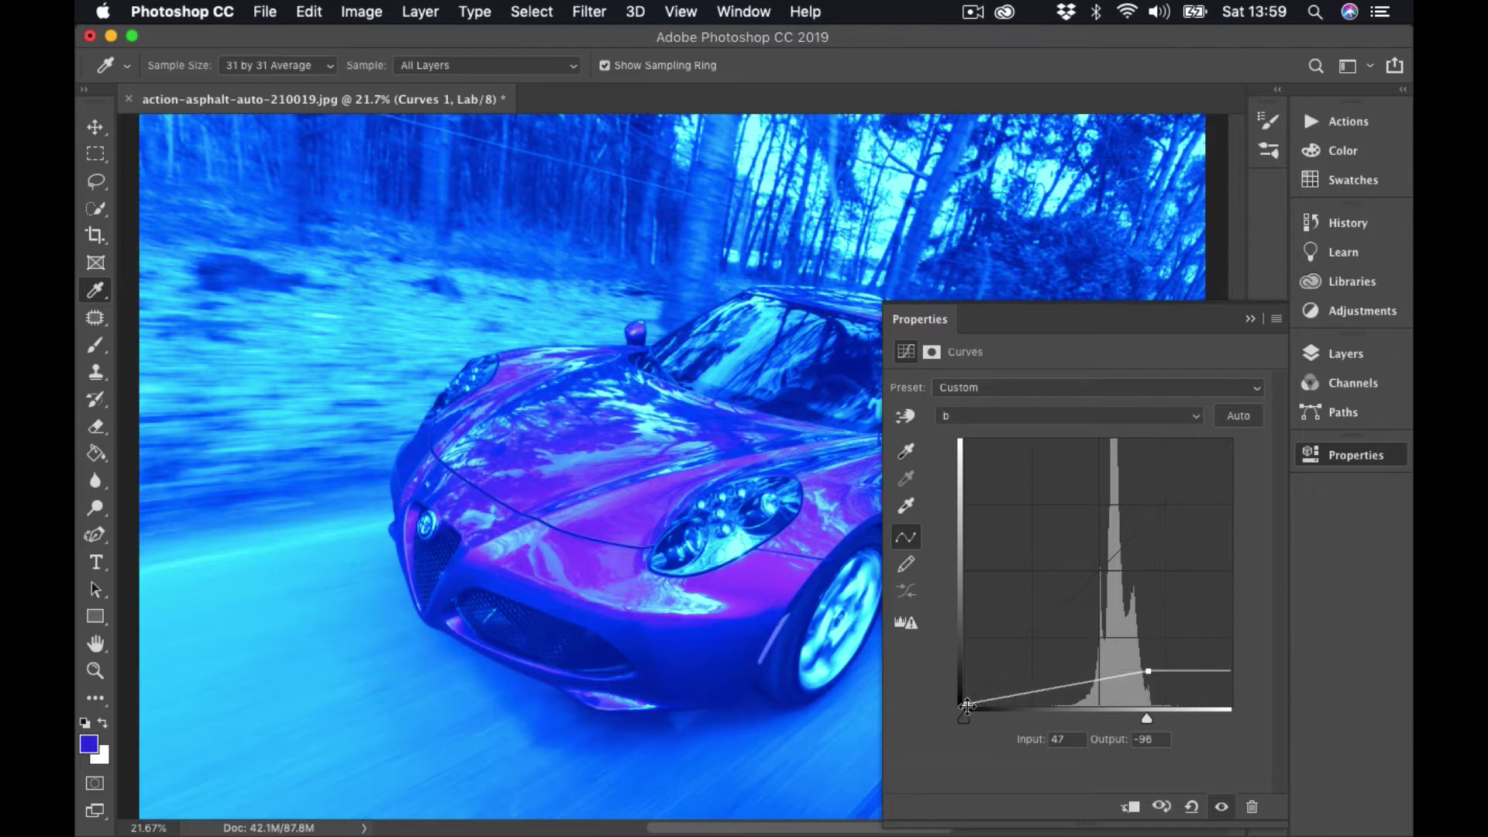
{"action": "left_click_drag", "start_coordinate": [967, 705], "coordinate": [995, 705]}
{"action": "left_click_drag", "start_coordinate": [1148, 671], "coordinate": [1153, 706]}
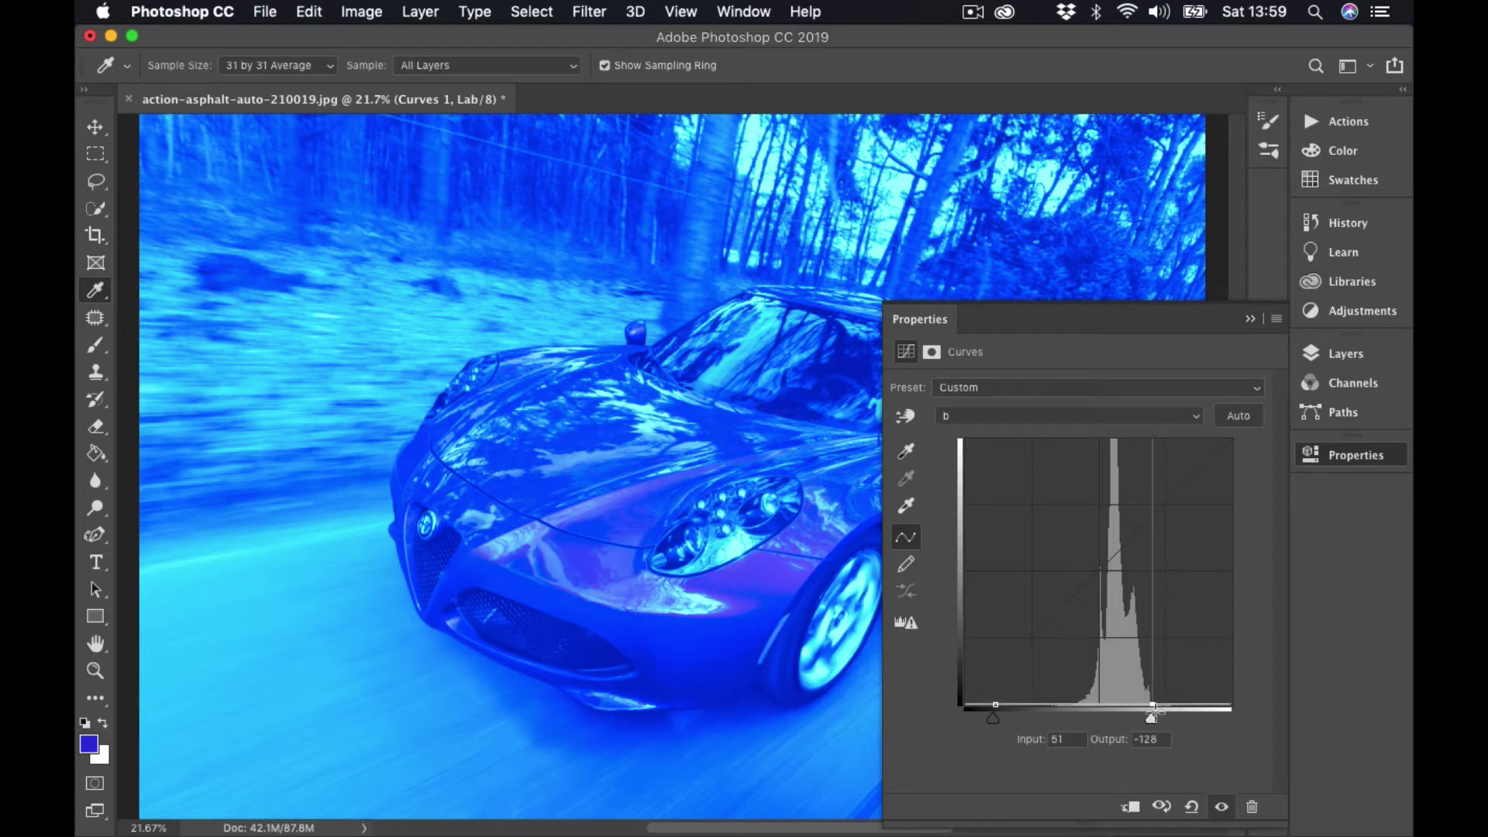
Set the middle point of the a channel curve to input 73 and output 31, and close the curve settings
{"action": "left_click", "coordinate": [1038, 416]}
{"action": "left_click", "coordinate": [1015, 397]}
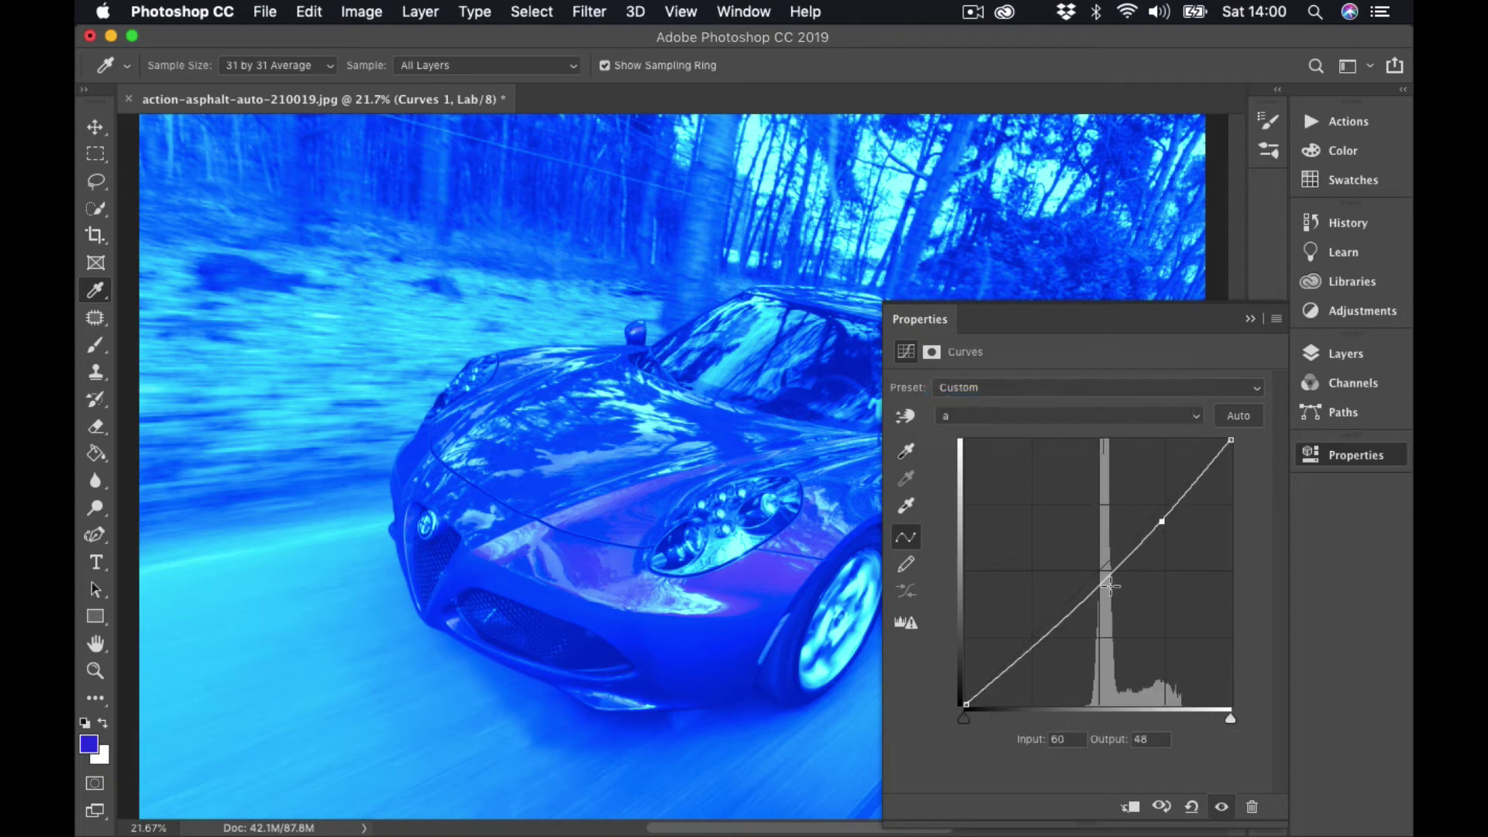
{"action": "left_click_drag", "start_coordinate": [1158, 524], "coordinate": [1172, 533]}
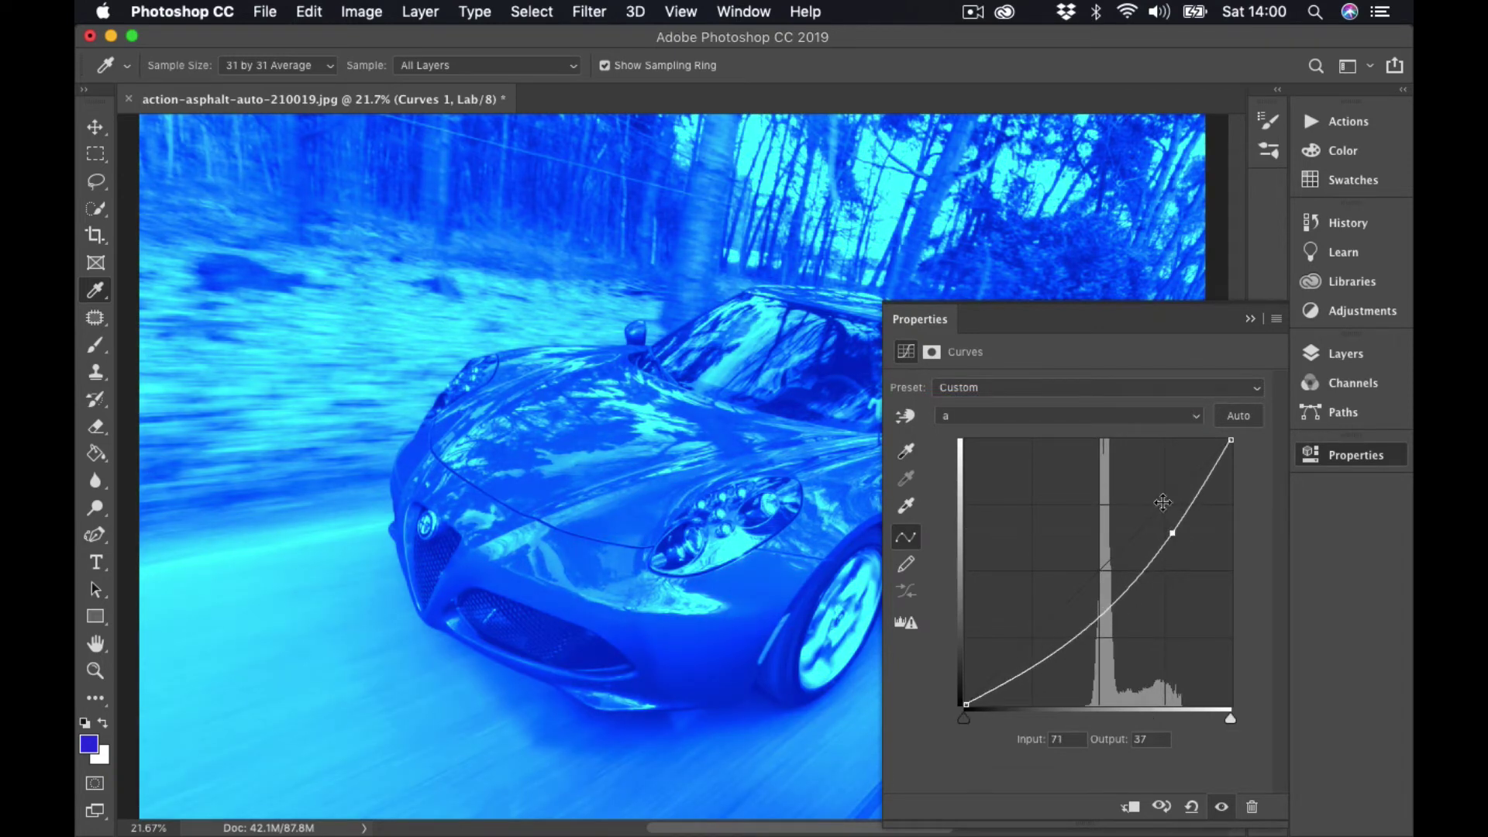
{"action": "left_click_drag", "start_coordinate": [1178, 321], "coordinate": [1205, 341]}
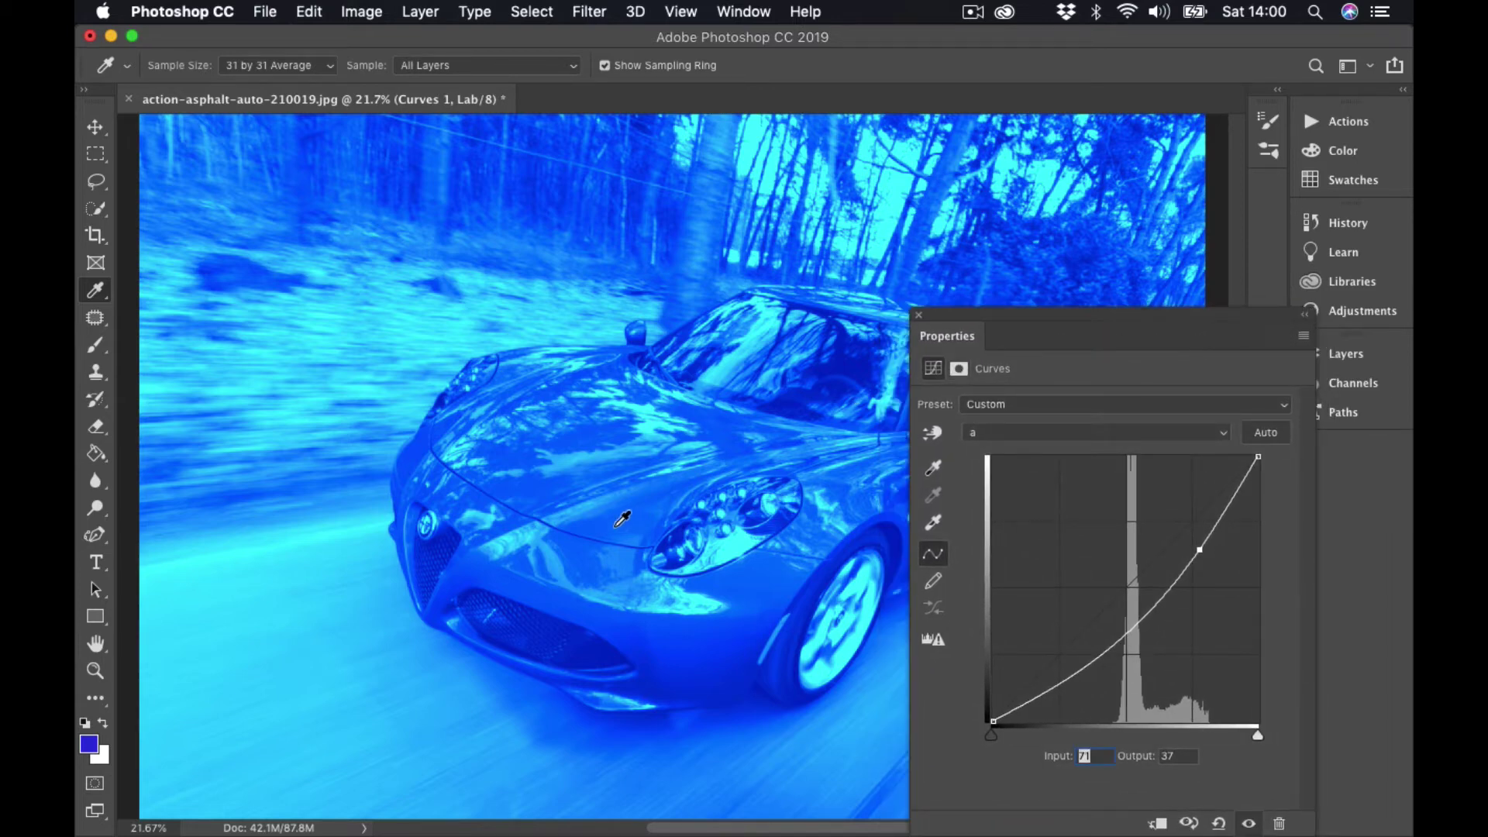
{"action": "left_click_drag", "start_coordinate": [1199, 552], "coordinate": [1202, 557]}
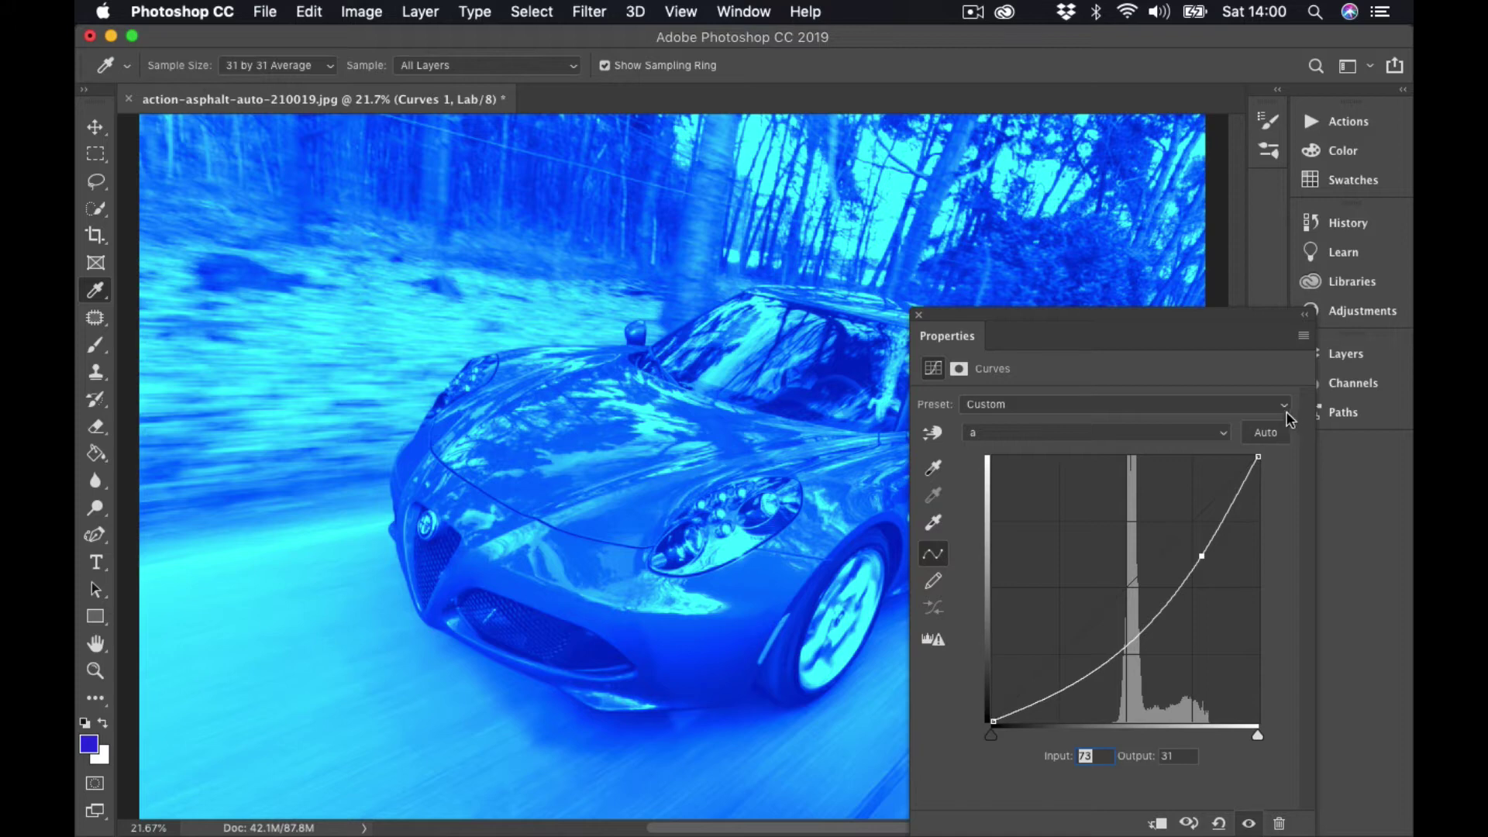
{"action": "left_click", "coordinate": [1307, 319]}
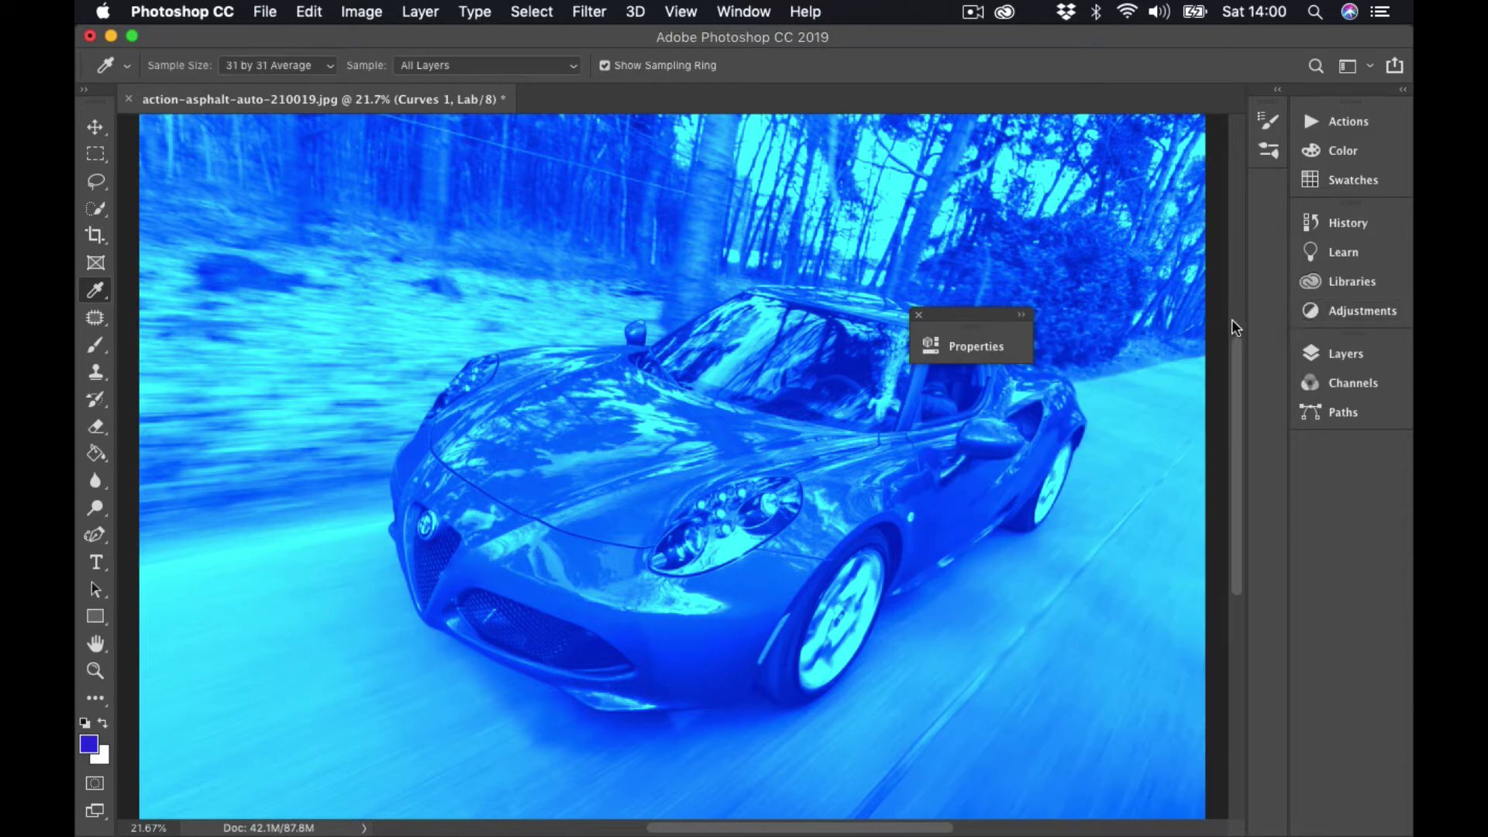
{"action": "left_click", "coordinate": [920, 315]}
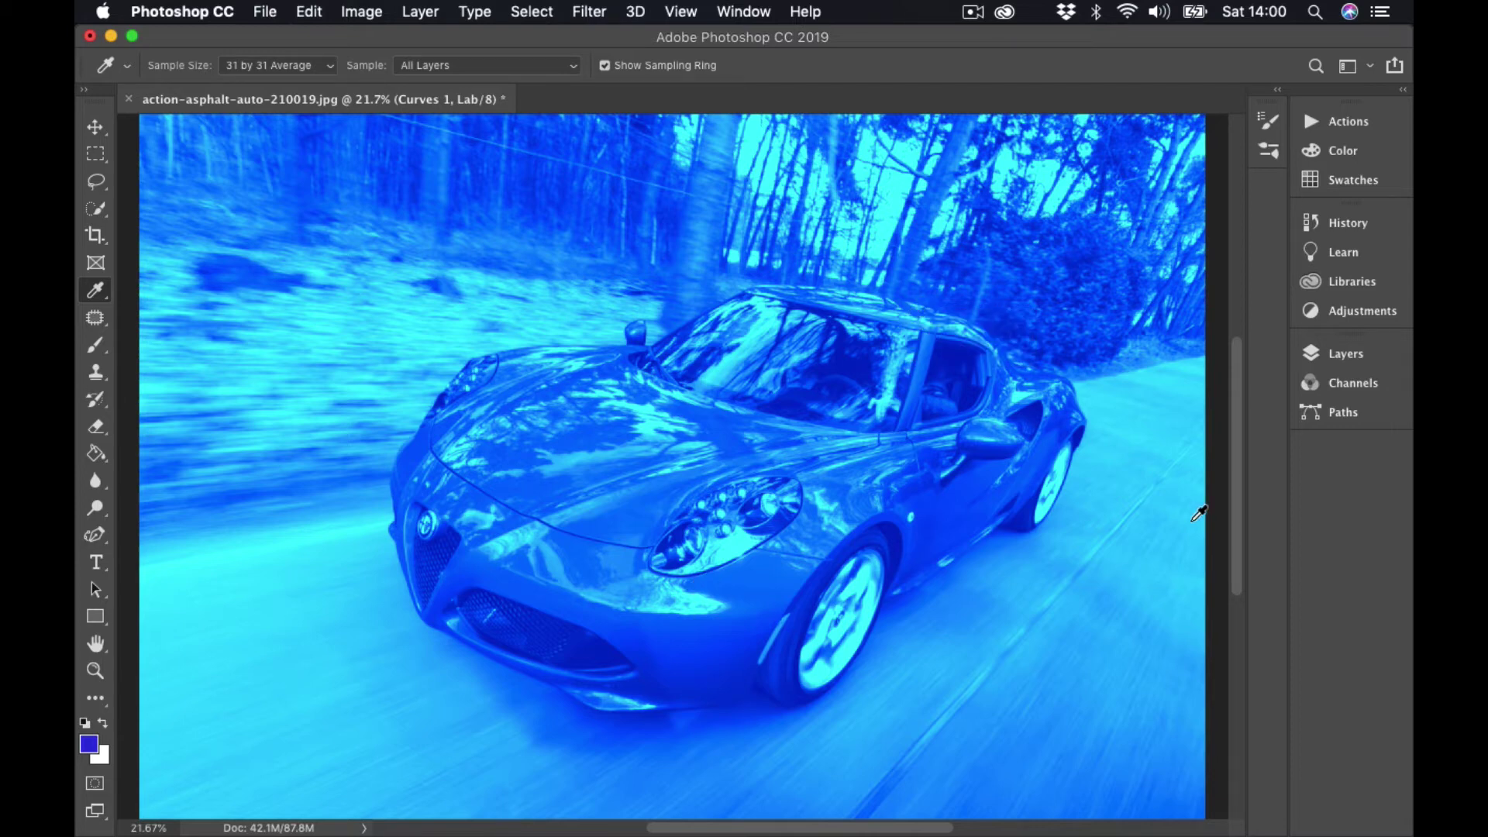
Delete the white layer mask from the Curves 1 adjustment layer
{"action": "left_click", "coordinate": [1345, 356]}
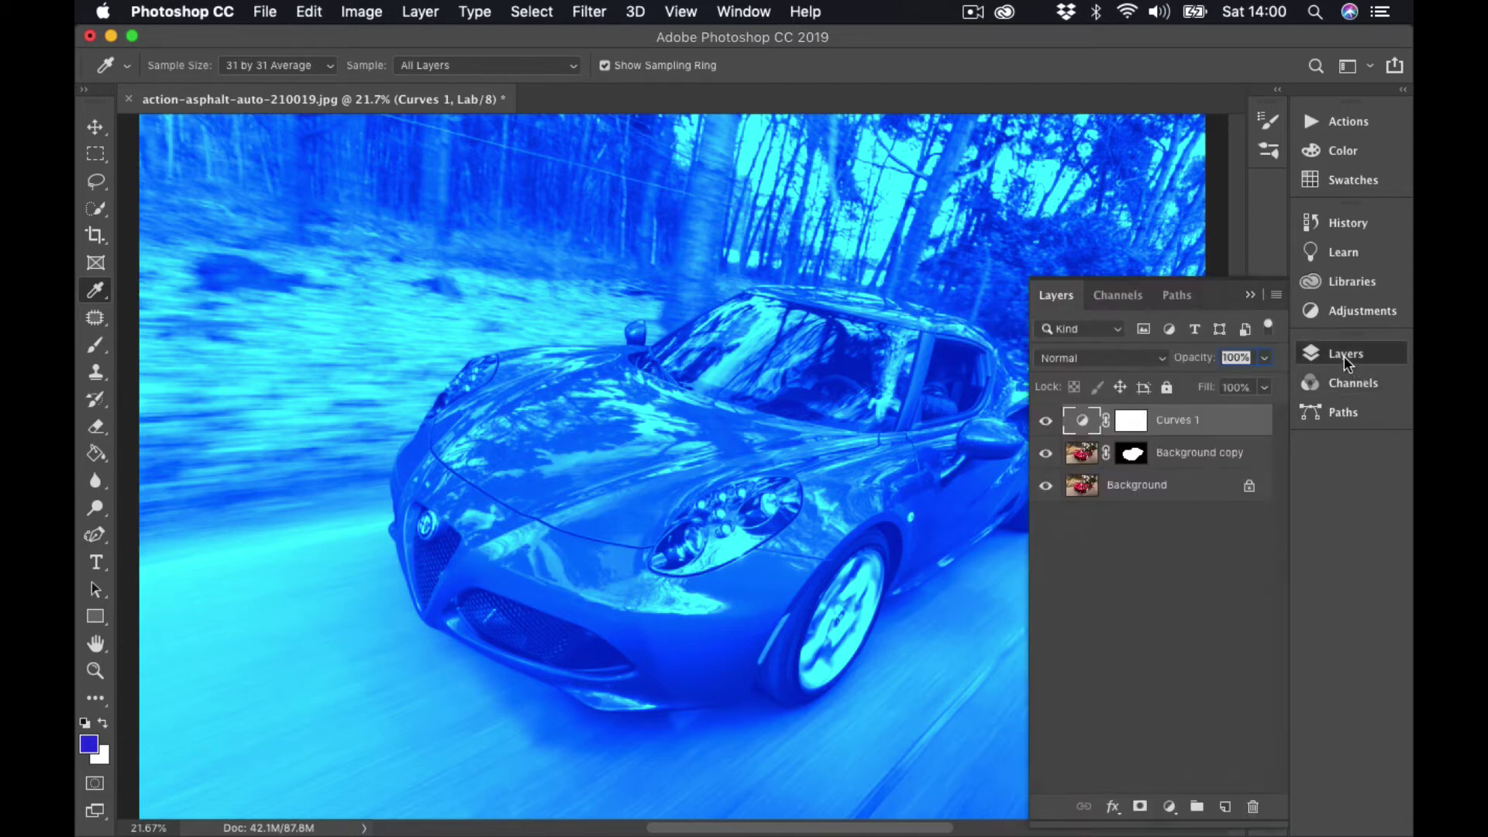
{"action": "left_click", "coordinate": [1133, 424]}
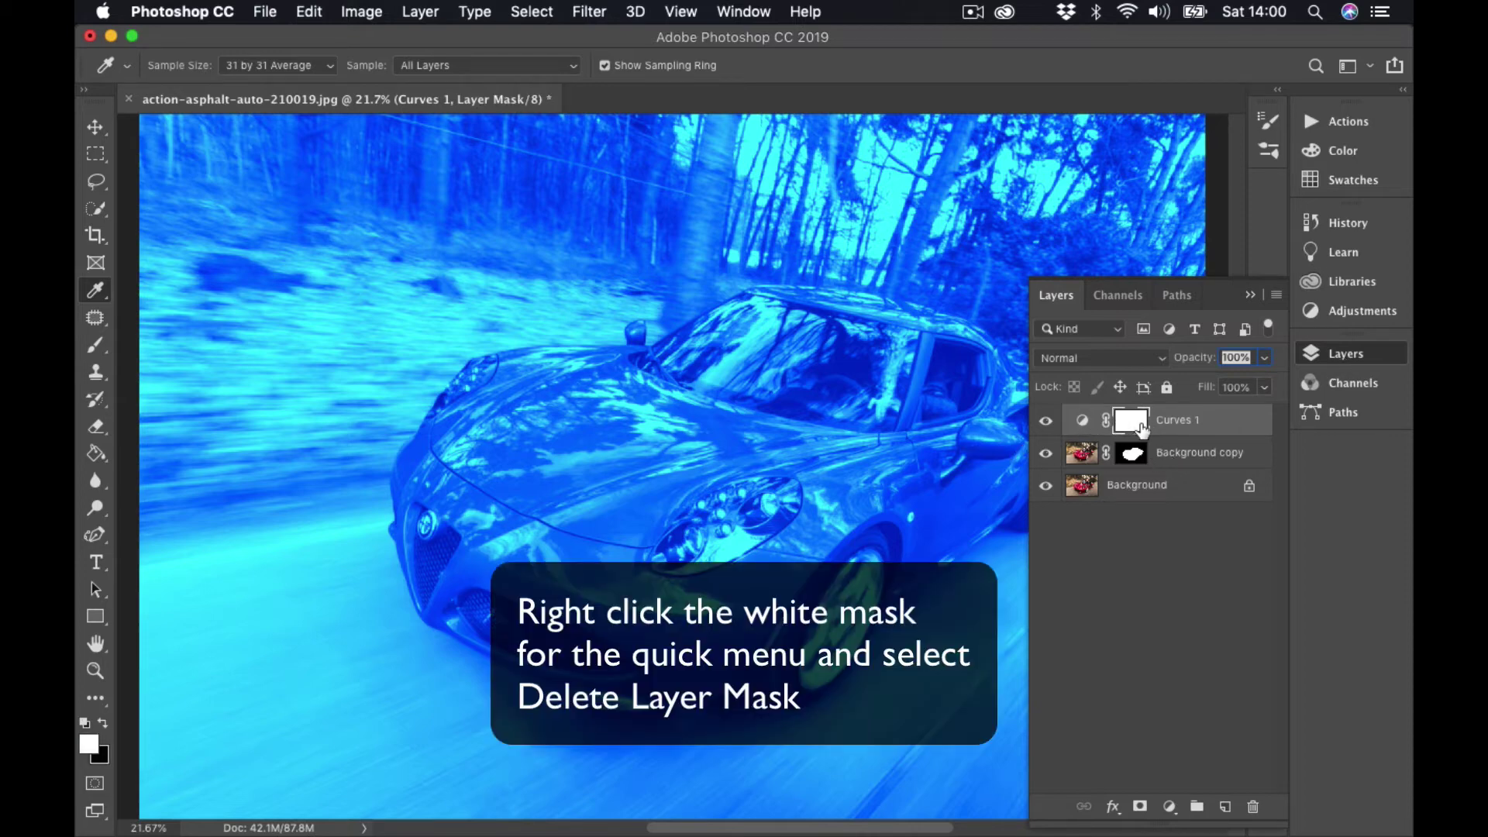
{"action": "right_click", "coordinate": [1133, 423]}
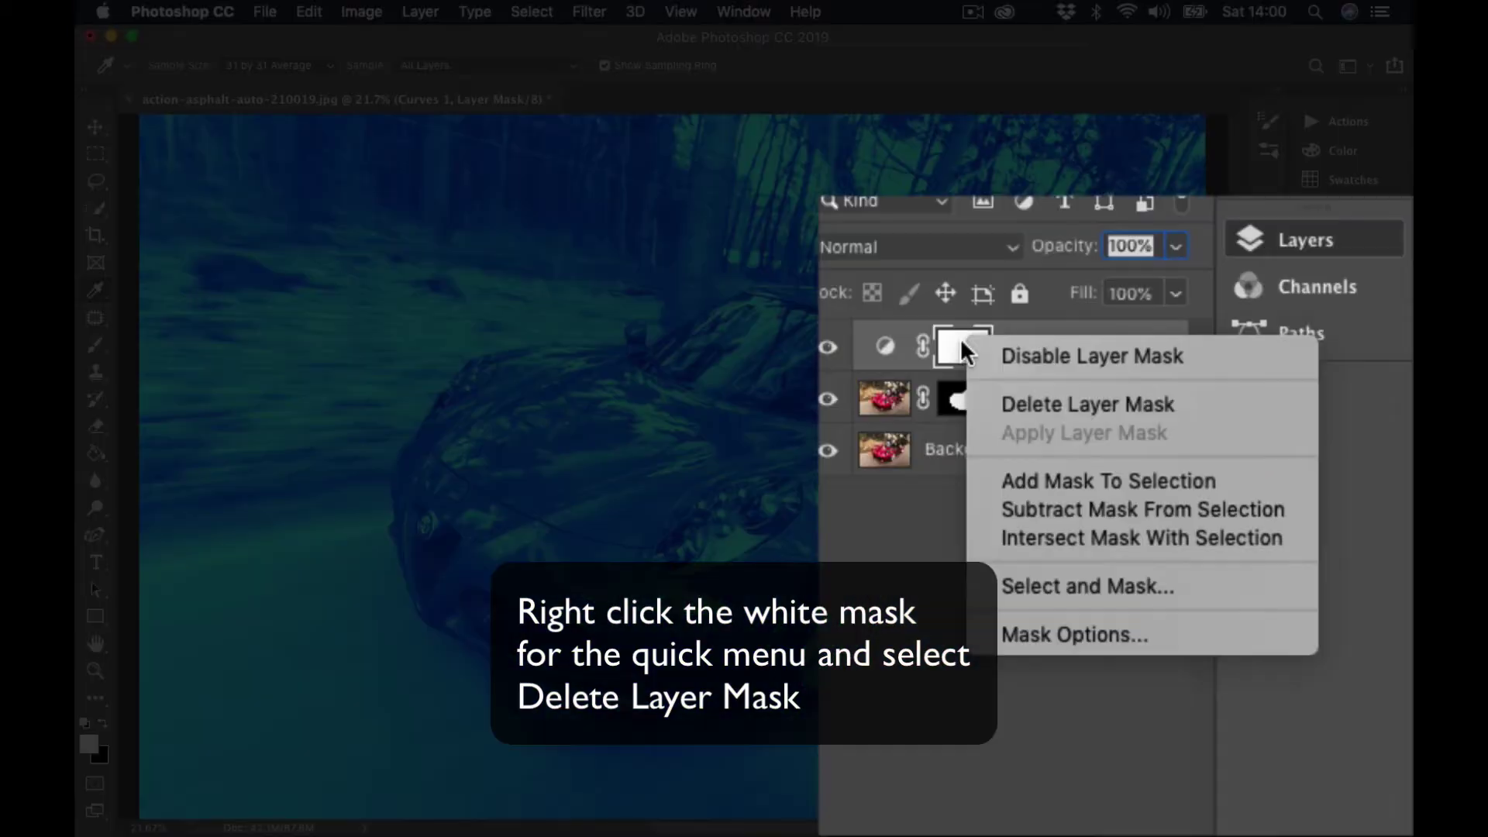
{"action": "left_click", "coordinate": [1054, 403]}
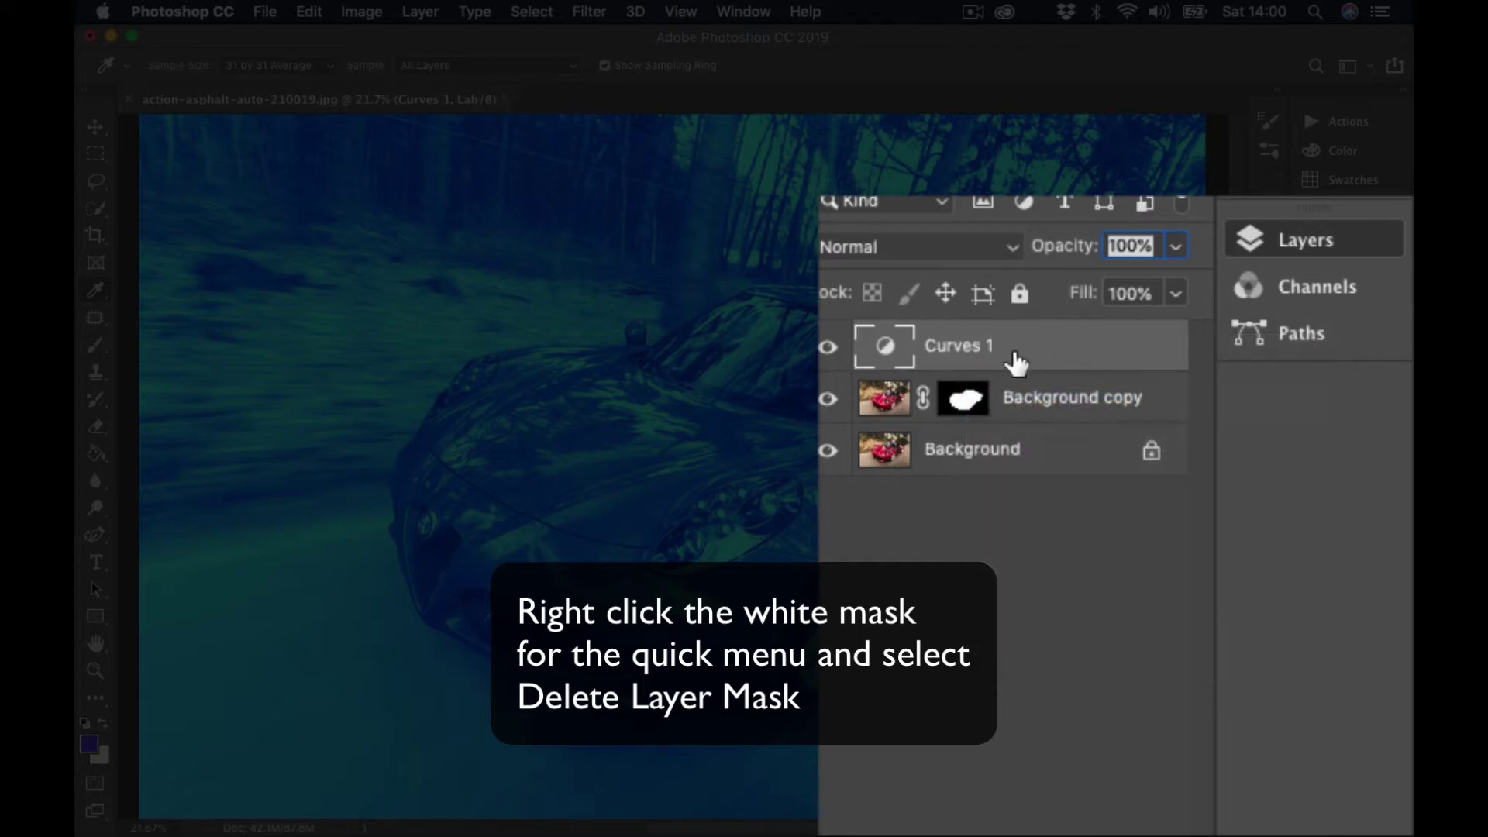
Copy the car mask from the Background copy layer onto the Curves 1 layer
{"action": "left_click", "coordinate": [962, 405]}
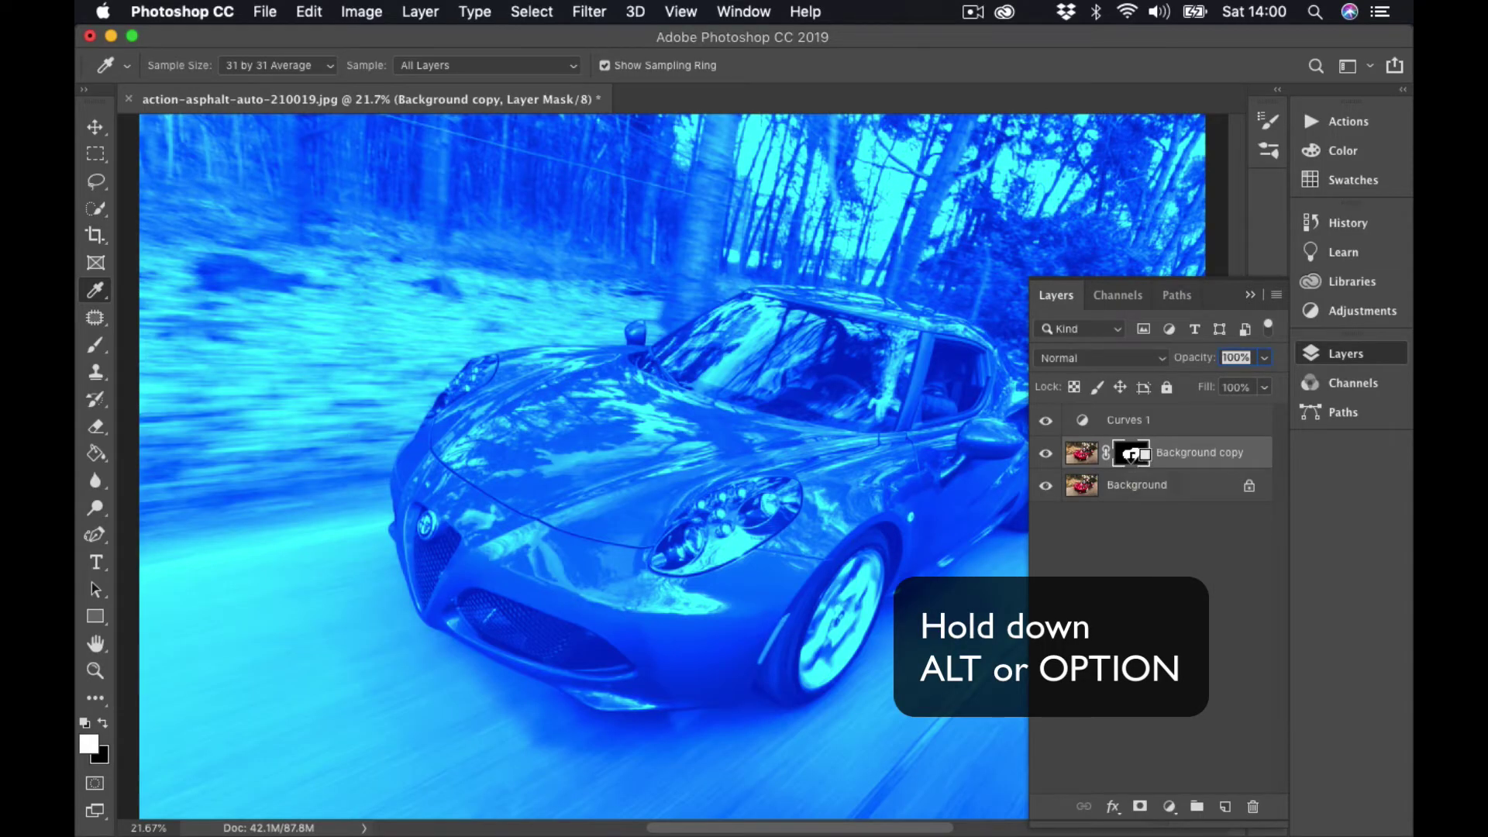
{"action": "left_click_drag", "start_coordinate": [1132, 459], "coordinate": [1133, 423]}
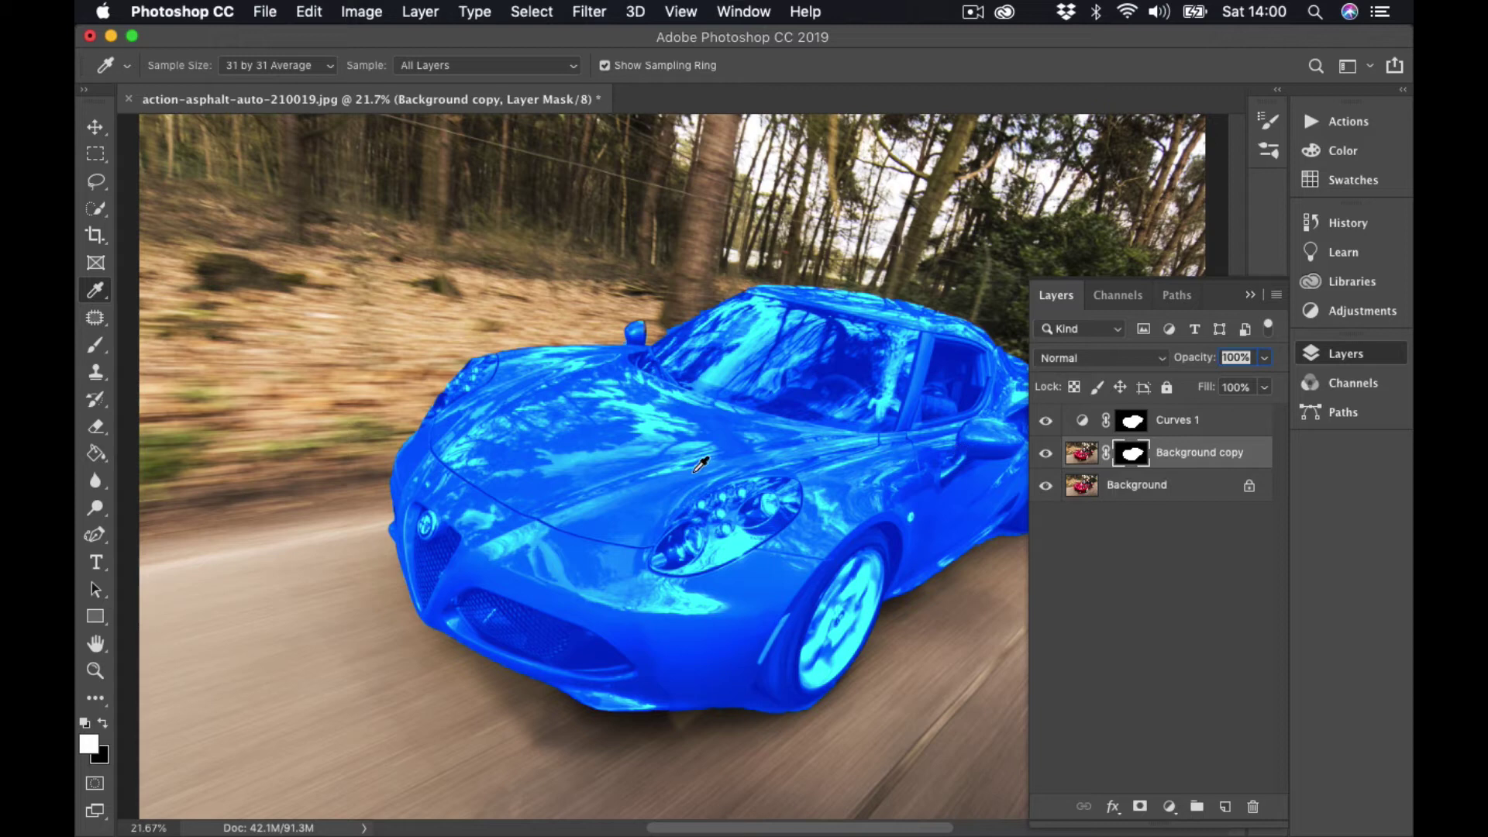
{"action": "left_click", "coordinate": [1252, 295]}
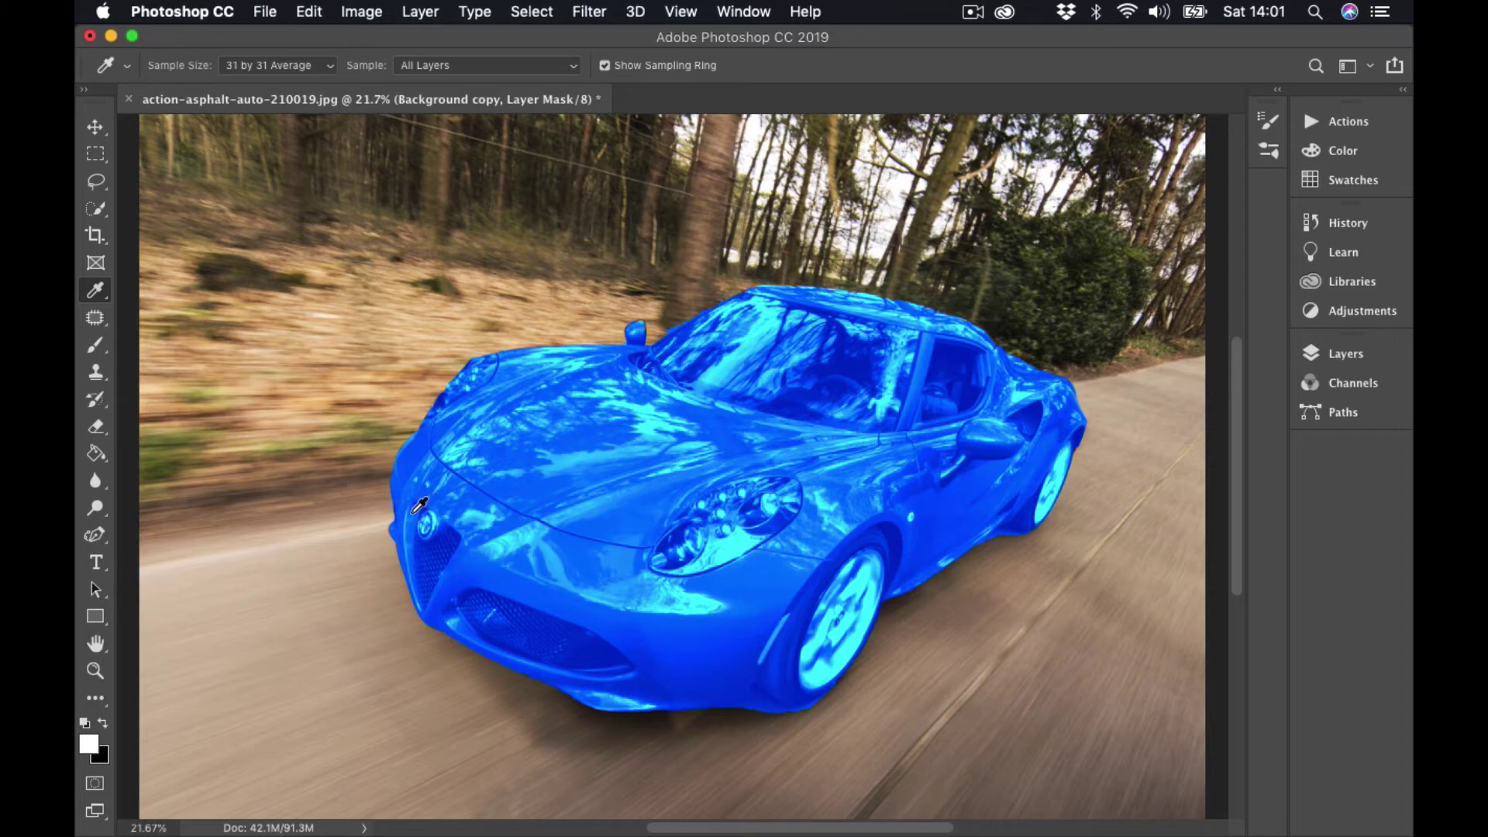
Trace a closed path around the triangular front grille and its badge with the Curvature Pen tool
{"action": "left_click", "coordinate": [96, 671]}
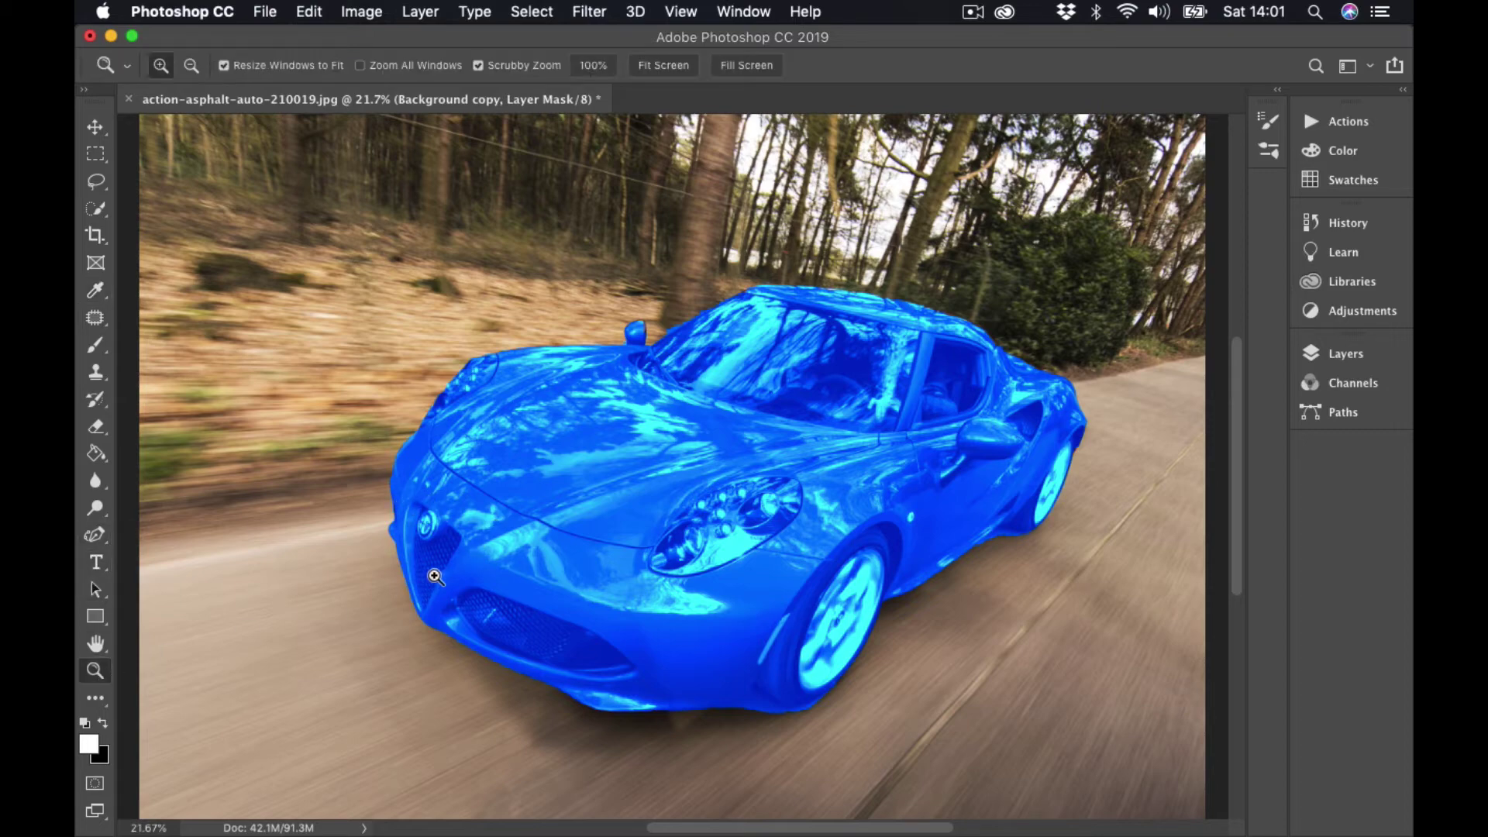
{"action": "left_click_drag", "start_coordinate": [436, 575], "coordinate": [542, 578]}
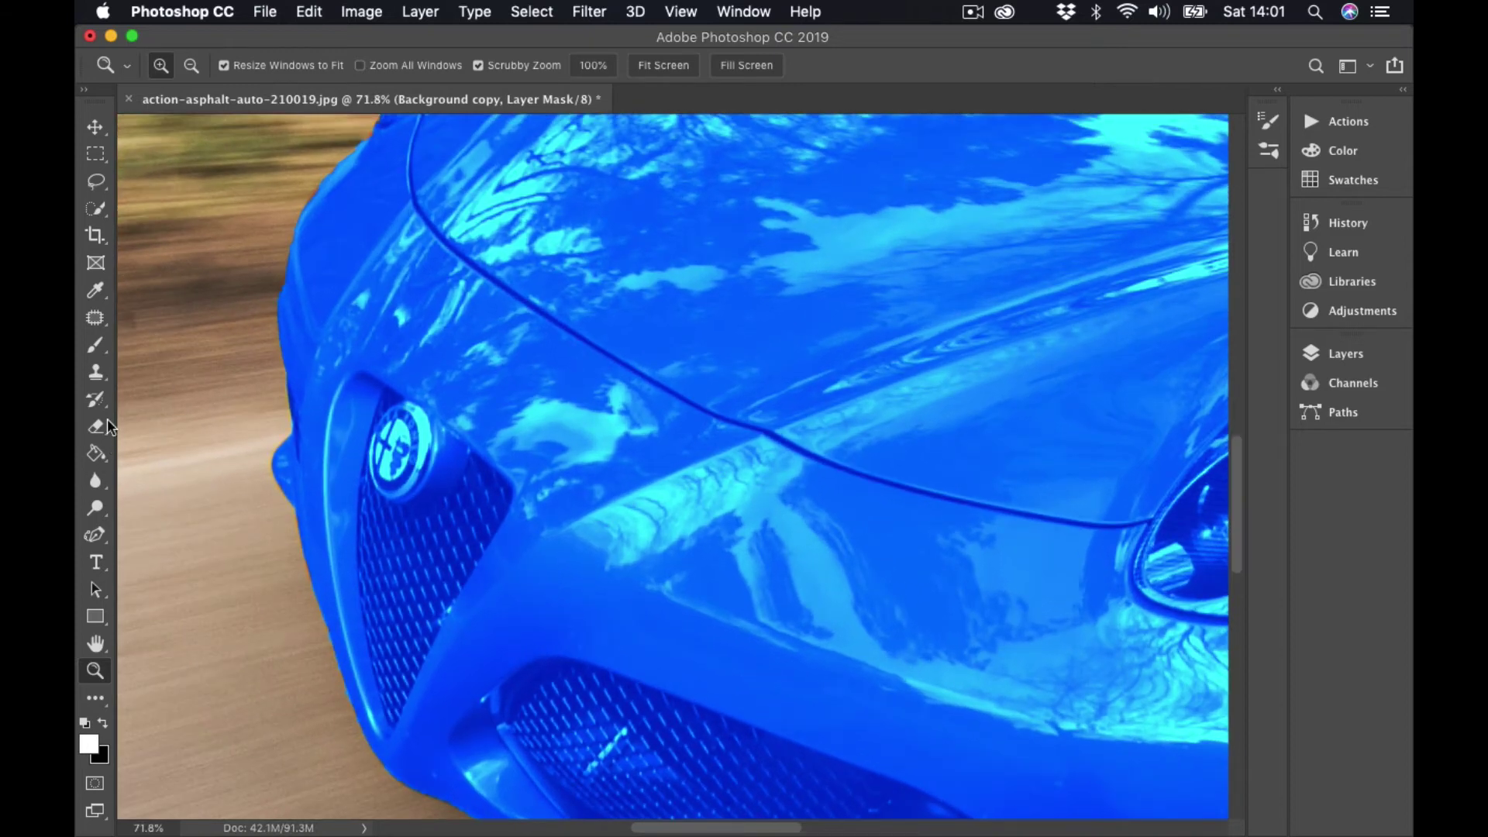
{"action": "left_click", "coordinate": [105, 538]}
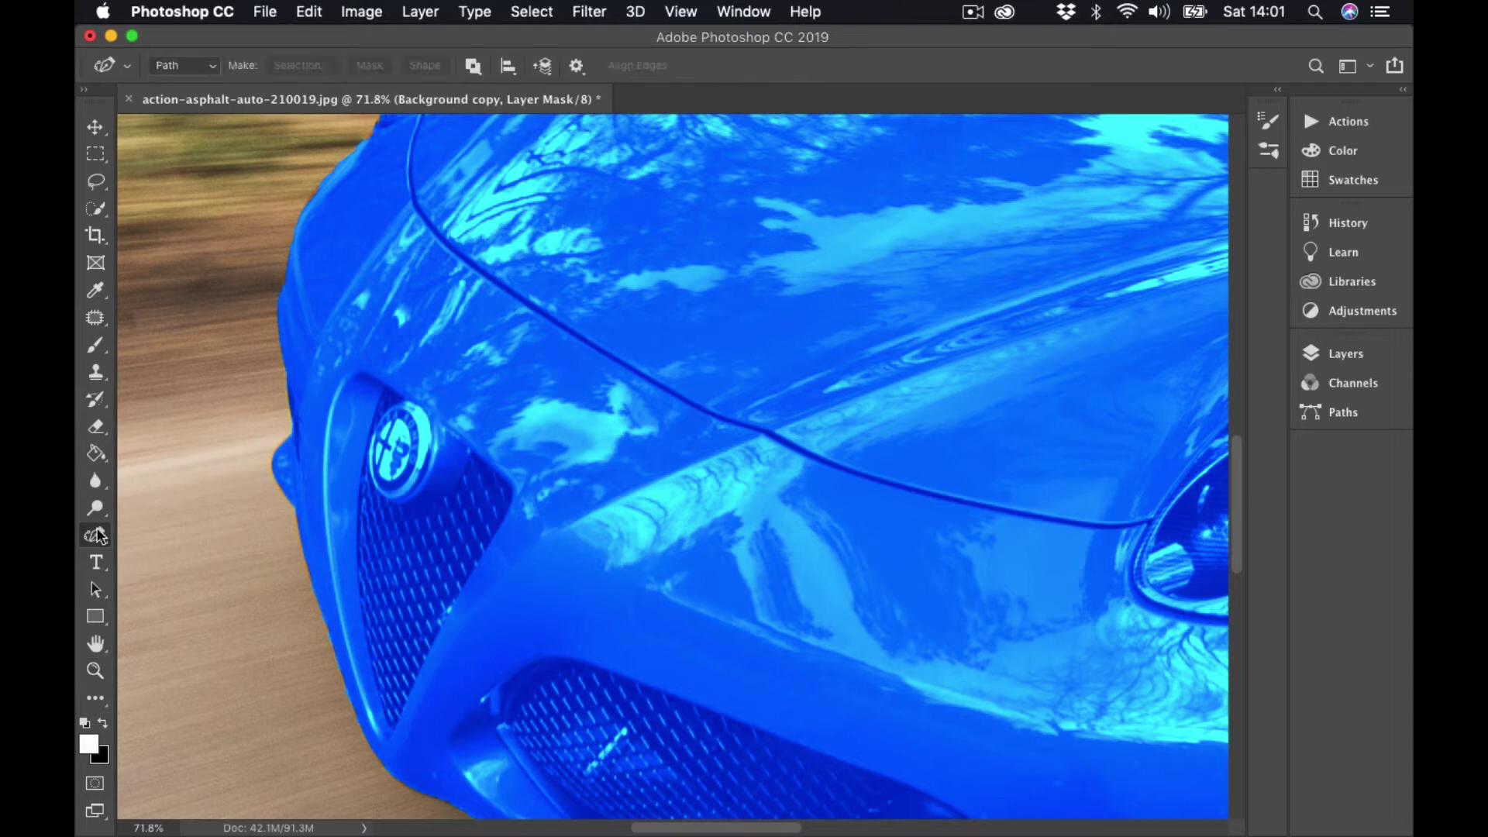
{"action": "left_click", "coordinate": [383, 385]}
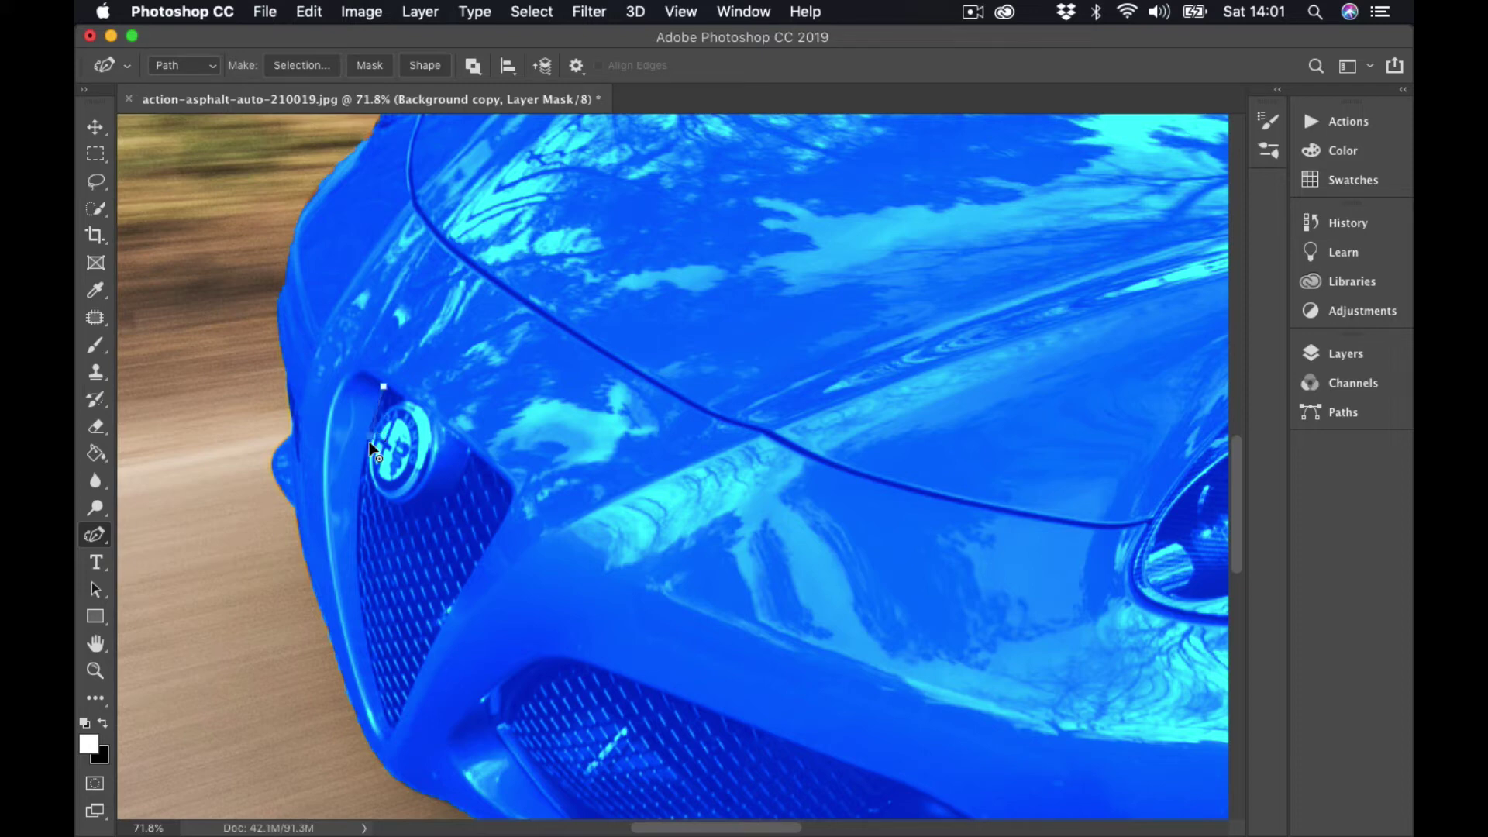
{"action": "left_click", "coordinate": [360, 496]}
{"action": "left_click", "coordinate": [359, 567]}
{"action": "left_click", "coordinate": [364, 626]}
{"action": "left_click", "coordinate": [374, 672]}
{"action": "left_click", "coordinate": [388, 715]}
{"action": "left_click", "coordinate": [419, 680]}
{"action": "left_click", "coordinate": [512, 497]}
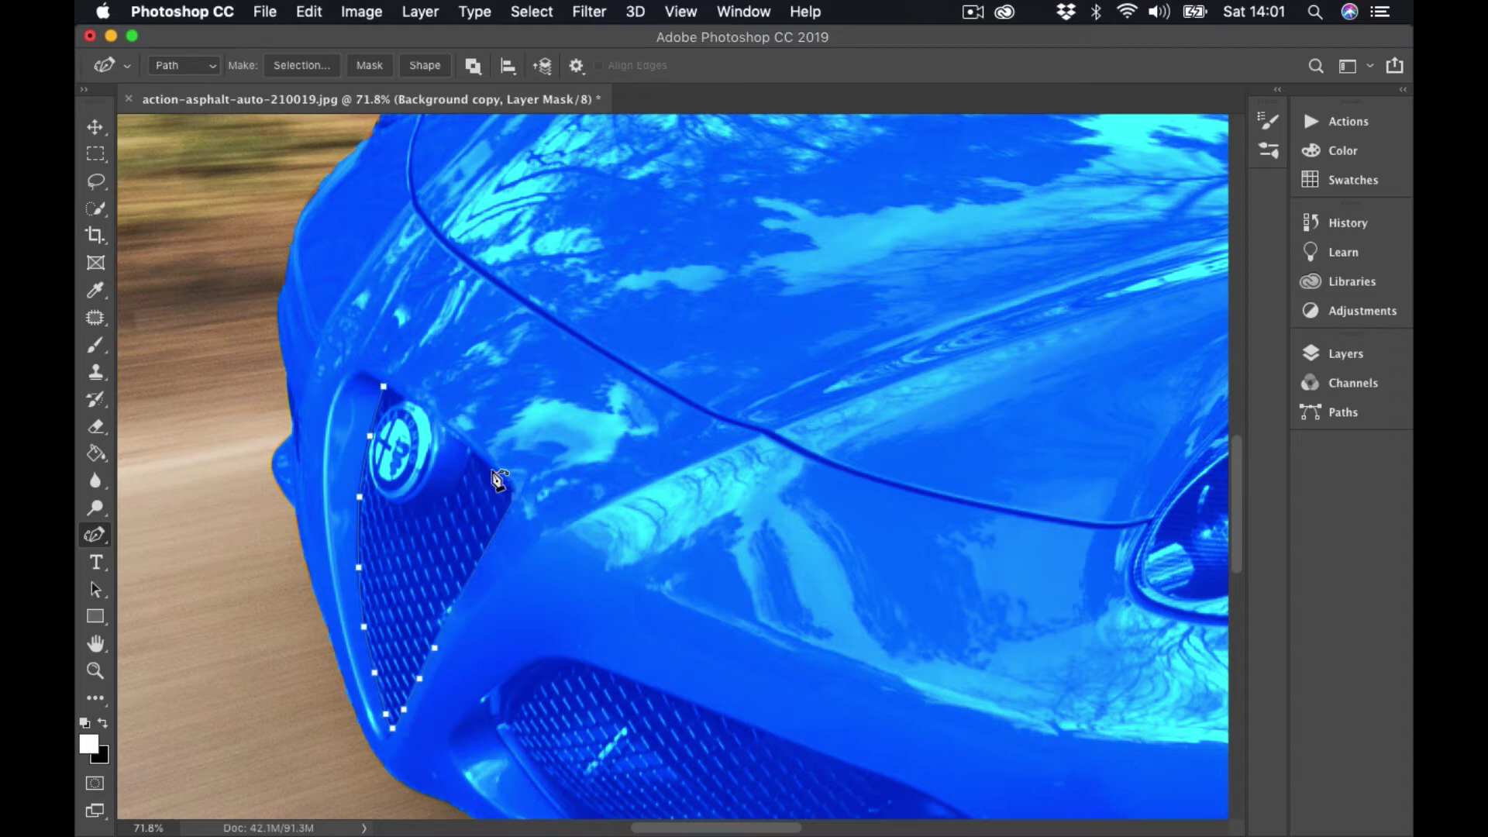
{"action": "left_click", "coordinate": [384, 387]}
{"action": "left_click", "coordinate": [407, 402]}
{"action": "left_click", "coordinate": [430, 414]}
Trace a second closed path around the mesh air intake in the lower front bumper, adding points to follow its curved edges
{"action": "scroll", "coordinate": [664, 515], "scroll_direction": "down", "scroll_amount": 5}
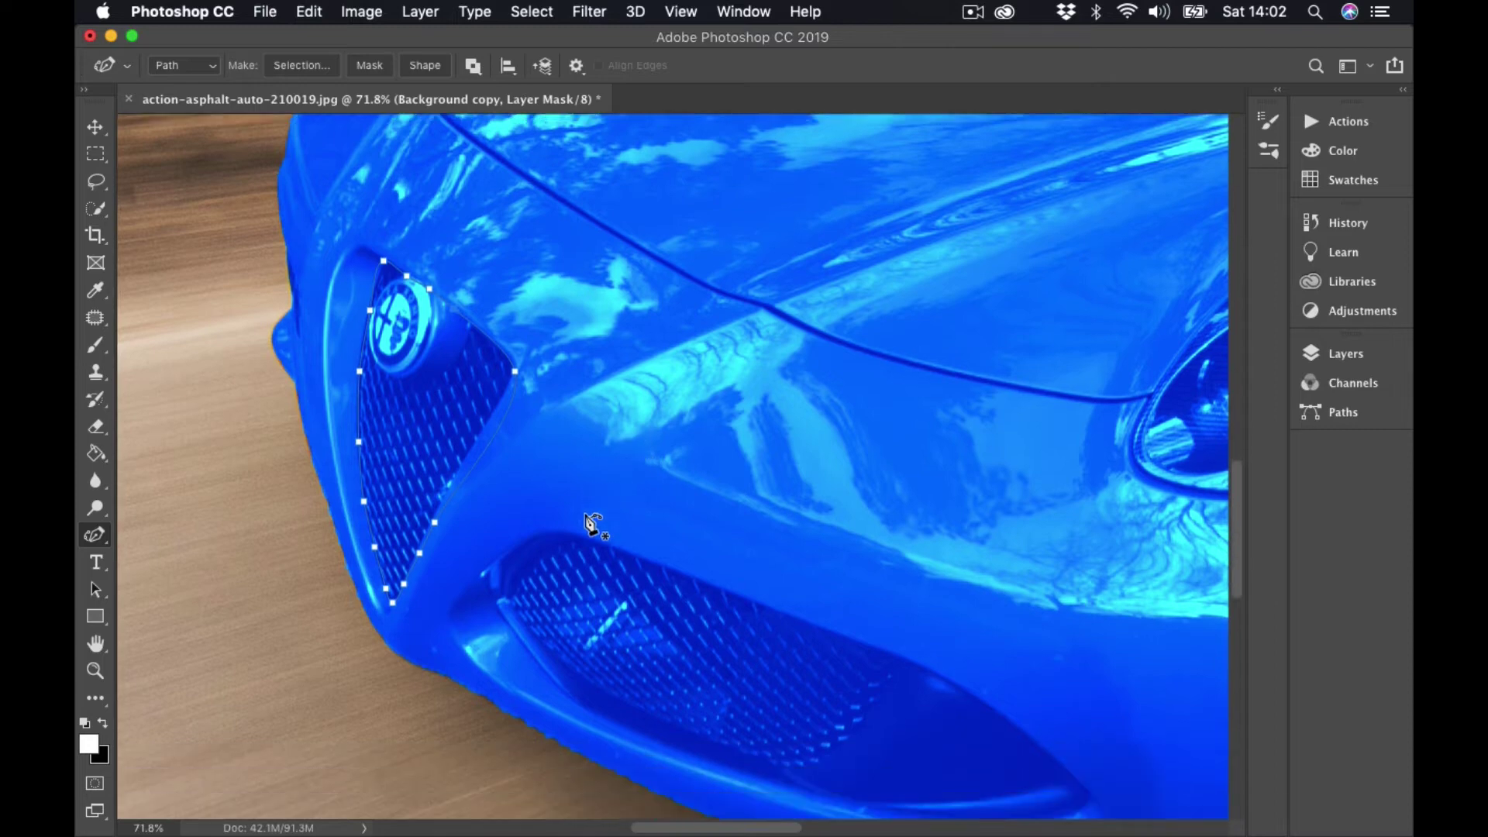
{"action": "scroll", "coordinate": [593, 525], "scroll_direction": "down", "scroll_amount": 1}
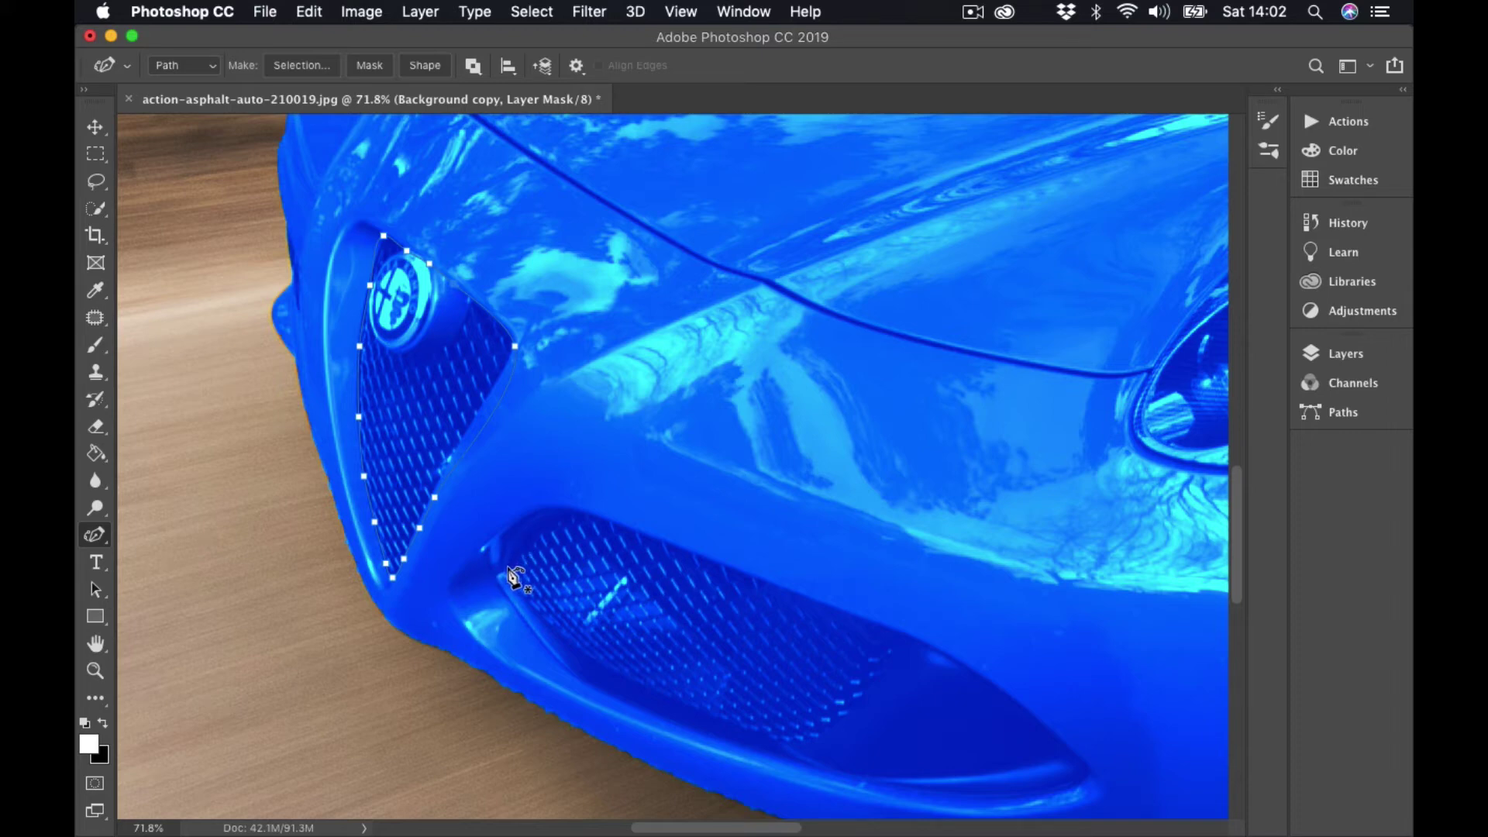
{"action": "left_click", "coordinate": [509, 568]}
{"action": "left_click", "coordinate": [517, 544]}
{"action": "left_click", "coordinate": [527, 530]}
{"action": "left_click", "coordinate": [537, 518]}
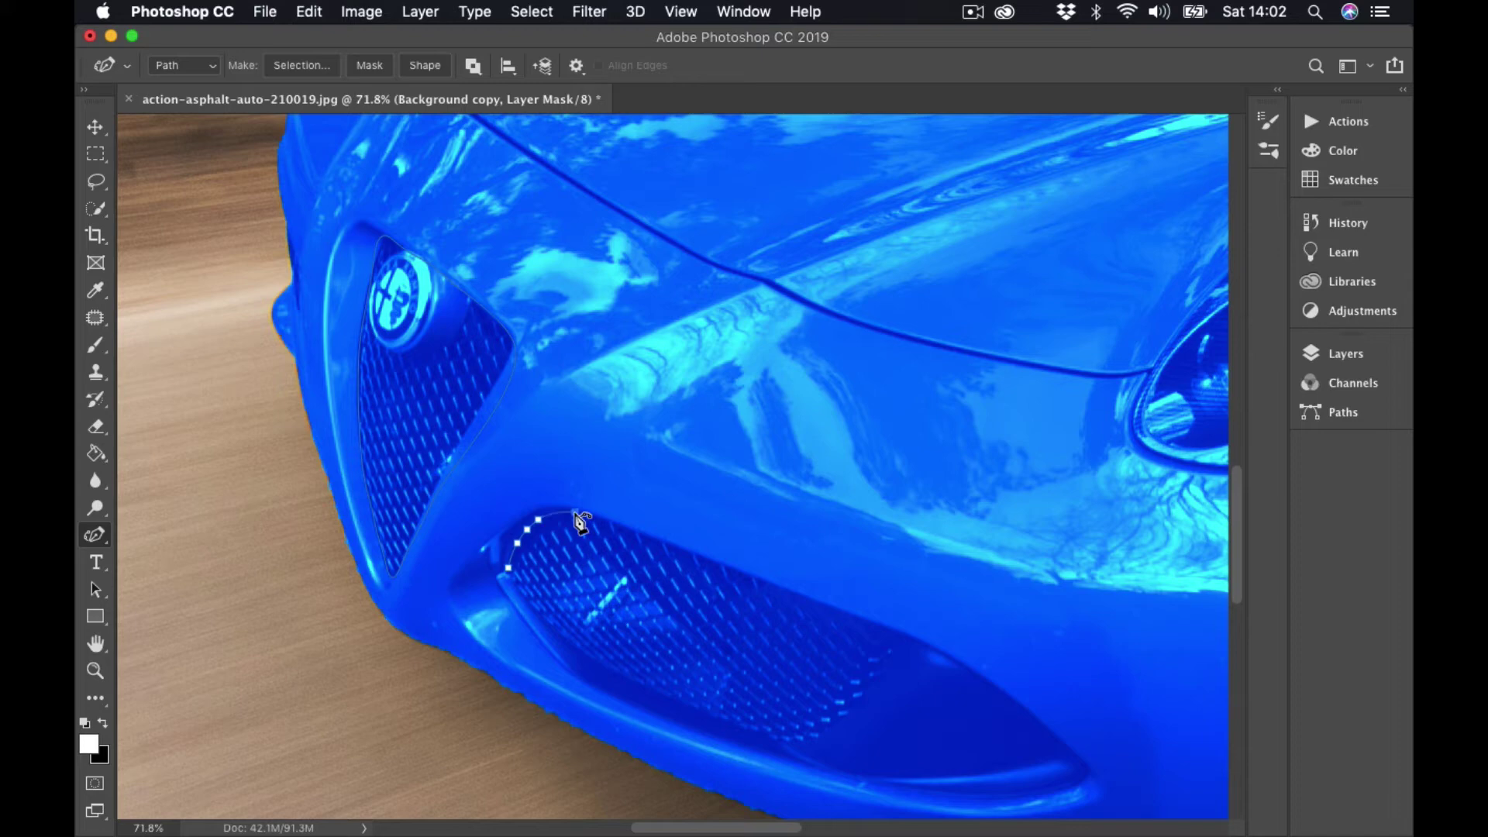
{"action": "left_click", "coordinate": [929, 646]}
{"action": "left_click", "coordinate": [1059, 751]}
{"action": "left_click_drag", "start_coordinate": [1061, 750], "coordinate": [1046, 762]}
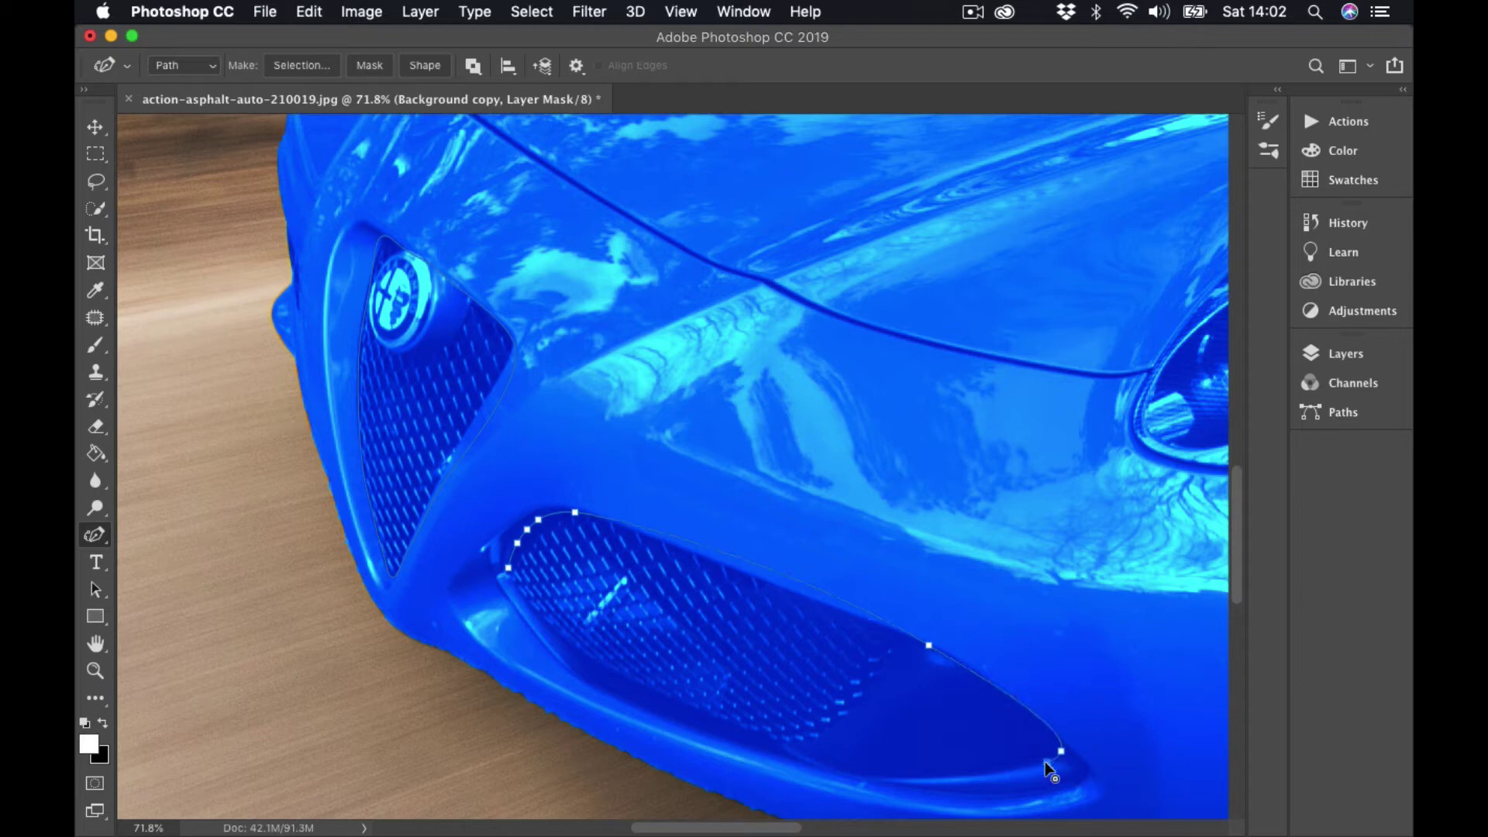
{"action": "left_click", "coordinate": [1015, 706]}
{"action": "left_click", "coordinate": [1059, 751]}
{"action": "left_click", "coordinate": [988, 775]}
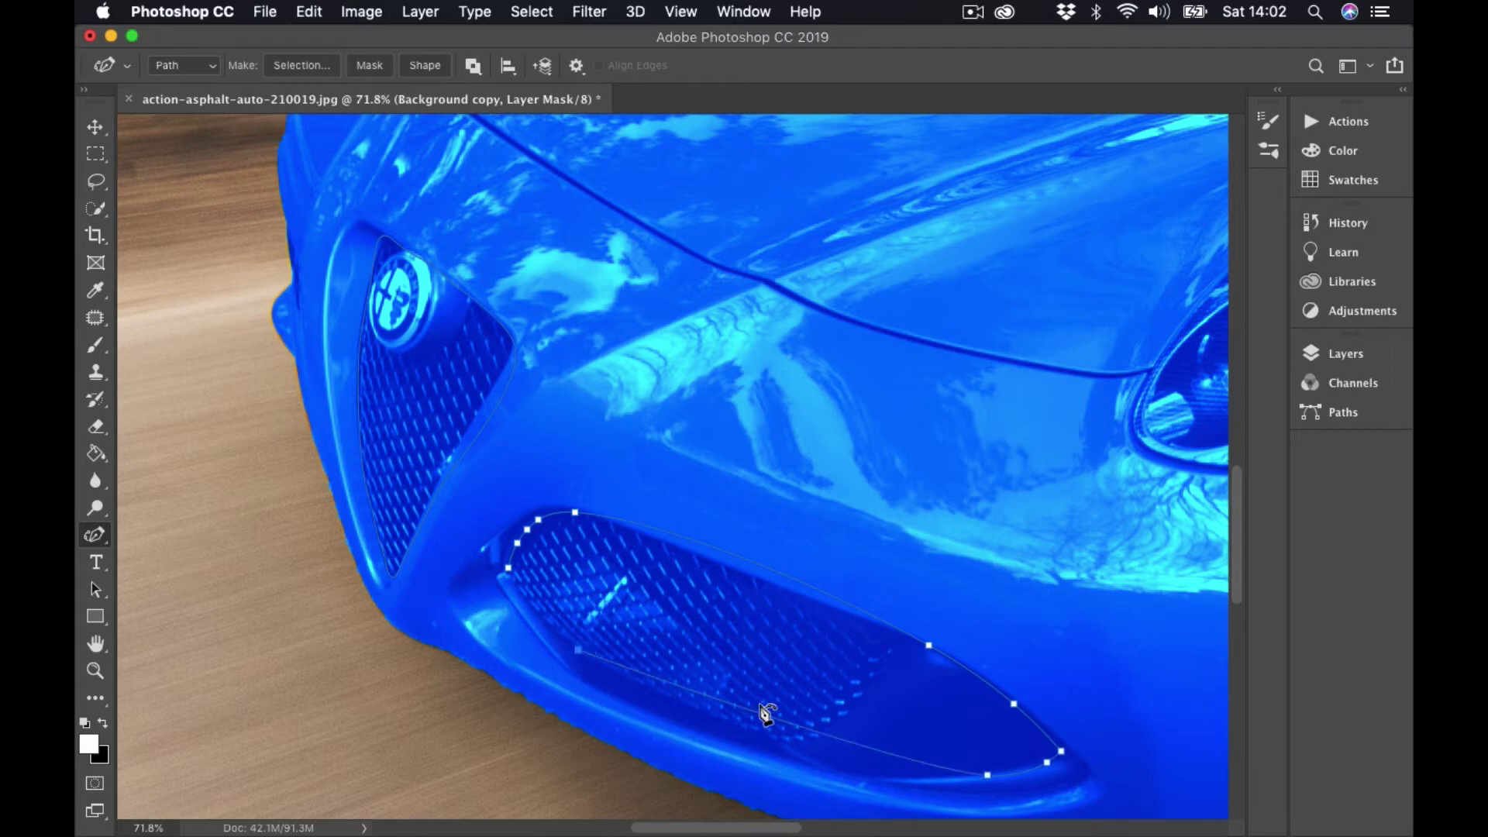
{"action": "left_click_drag", "start_coordinate": [725, 705], "coordinate": [663, 704]}
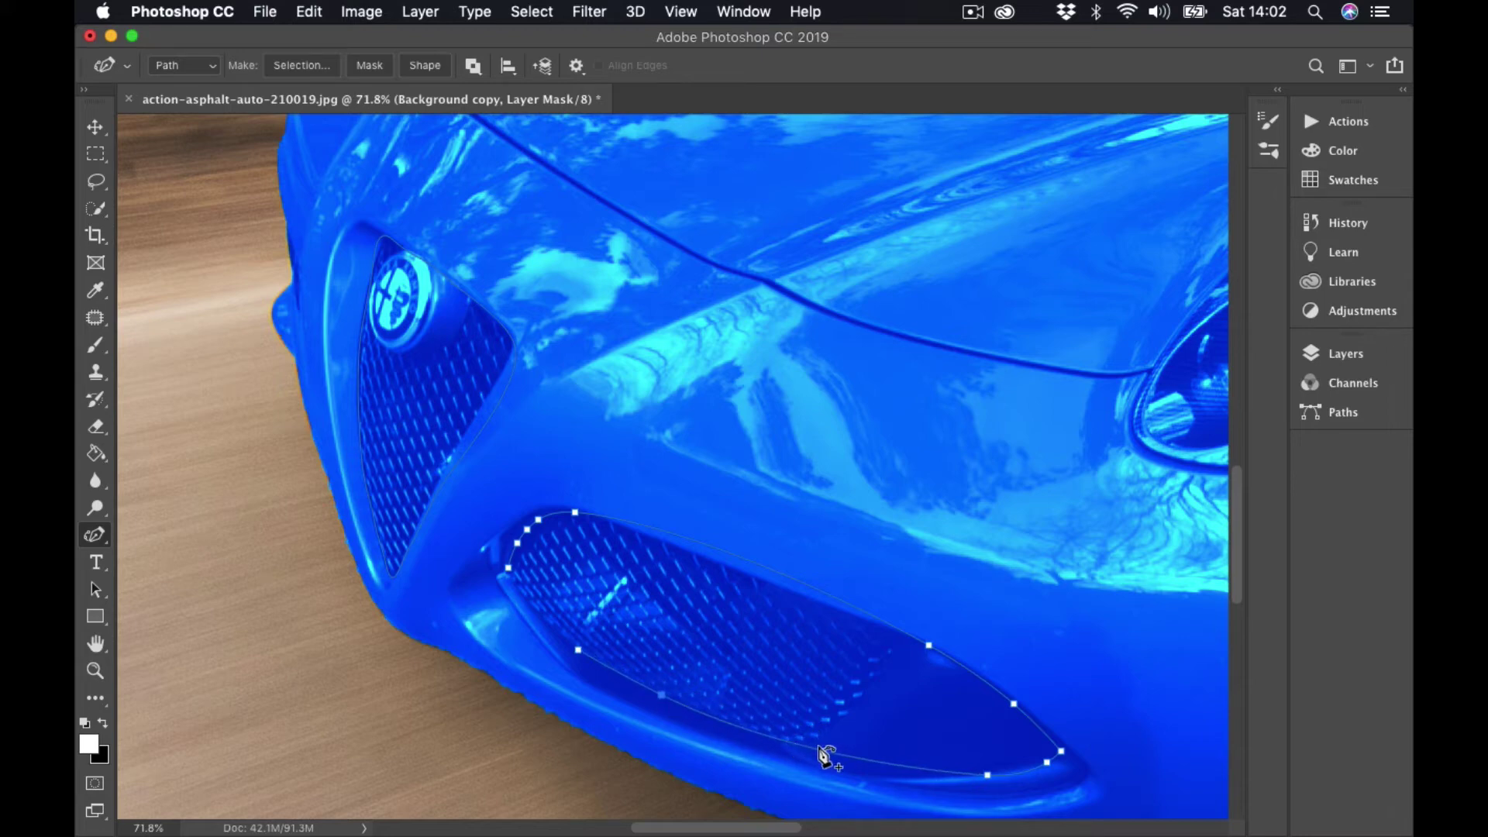
{"action": "left_click", "coordinate": [785, 742]}
{"action": "left_click", "coordinate": [984, 774]}
{"action": "left_click", "coordinate": [508, 577]}
Trace a curved path around the large front headlight beside the hood and refine its points along the edge
{"action": "left_click_drag", "start_coordinate": [847, 538], "coordinate": [350, 695]}
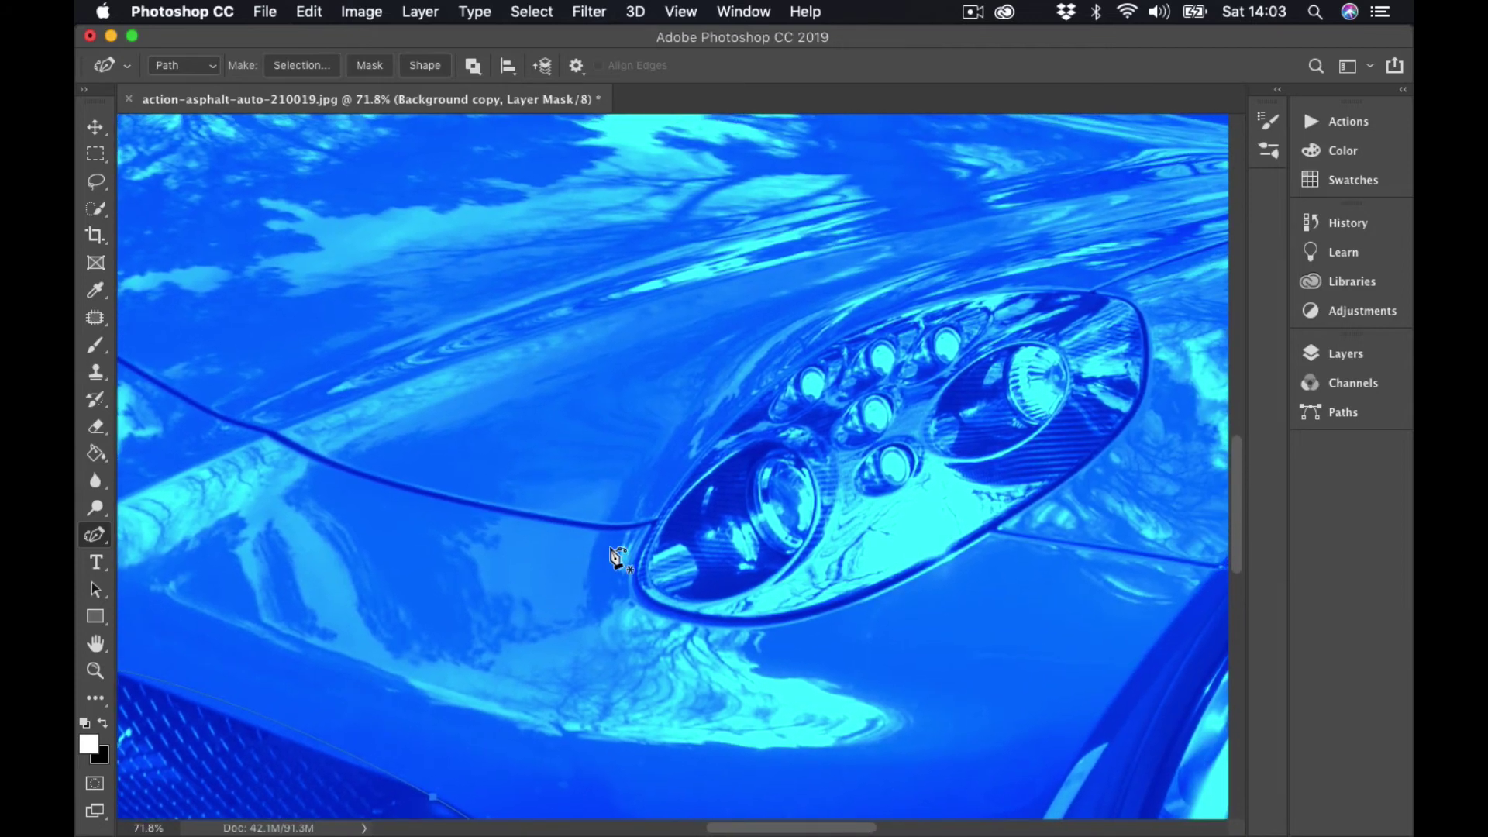
{"action": "left_click", "coordinate": [663, 524]}
{"action": "left_click_drag", "start_coordinate": [952, 321], "coordinate": [1043, 303]}
{"action": "left_click", "coordinate": [667, 604]}
{"action": "left_click_drag", "start_coordinate": [746, 629], "coordinate": [770, 628]}
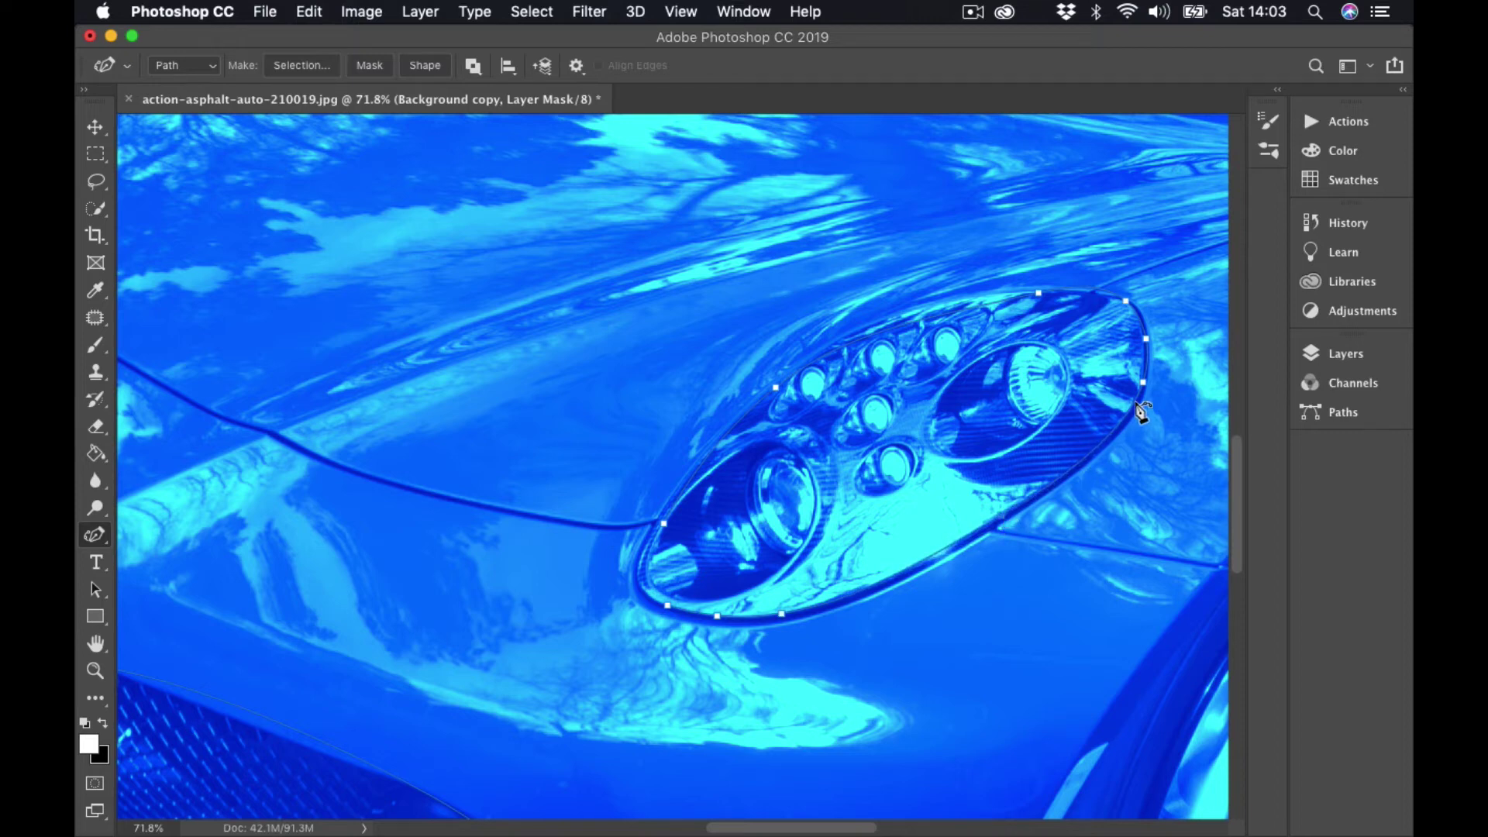
{"action": "left_click", "coordinate": [662, 521]}
{"action": "left_click", "coordinate": [696, 470]}
{"action": "key", "text": "ctrl+shift+z"}
{"action": "left_click", "coordinate": [776, 387]}
Hide the Curves 1 layer to show the car's original colors while tracing
{"action": "left_click", "coordinate": [1348, 351]}
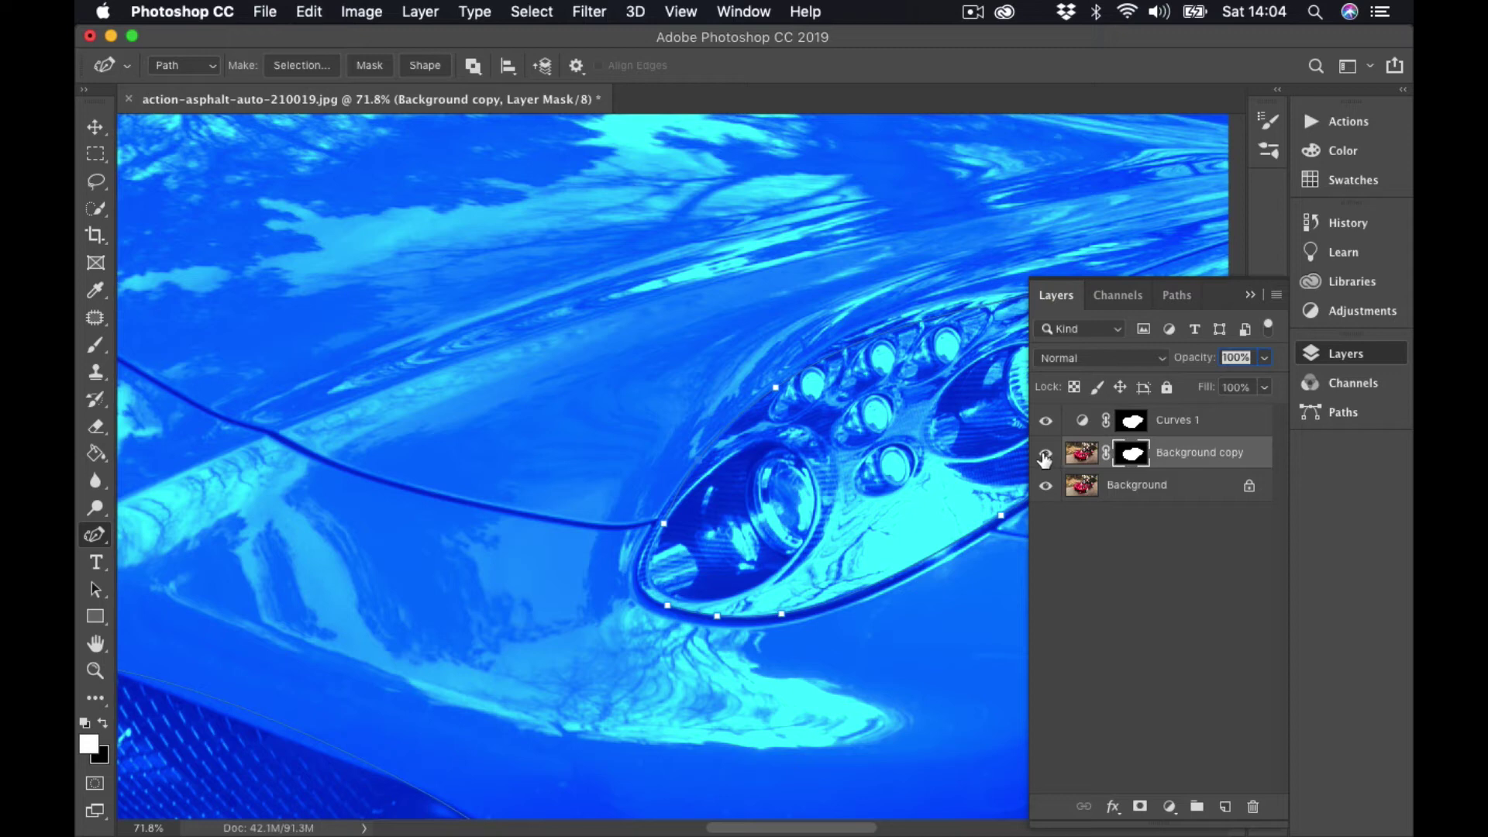
{"action": "left_click", "coordinate": [1045, 421]}
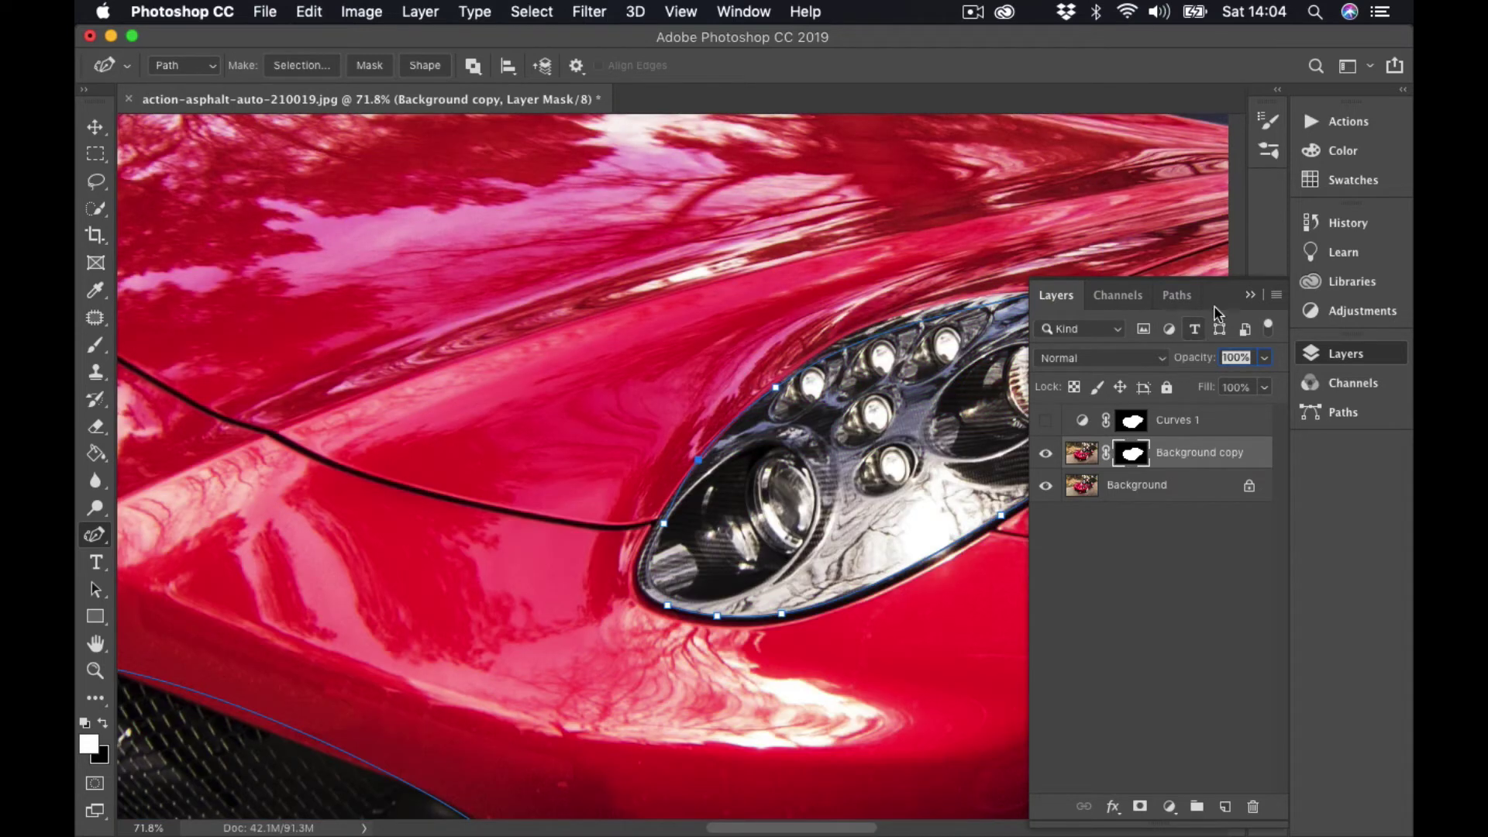
{"action": "left_click", "coordinate": [1250, 295]}
{"action": "scroll", "coordinate": [498, 504], "scroll_direction": "down", "scroll_amount": 5}
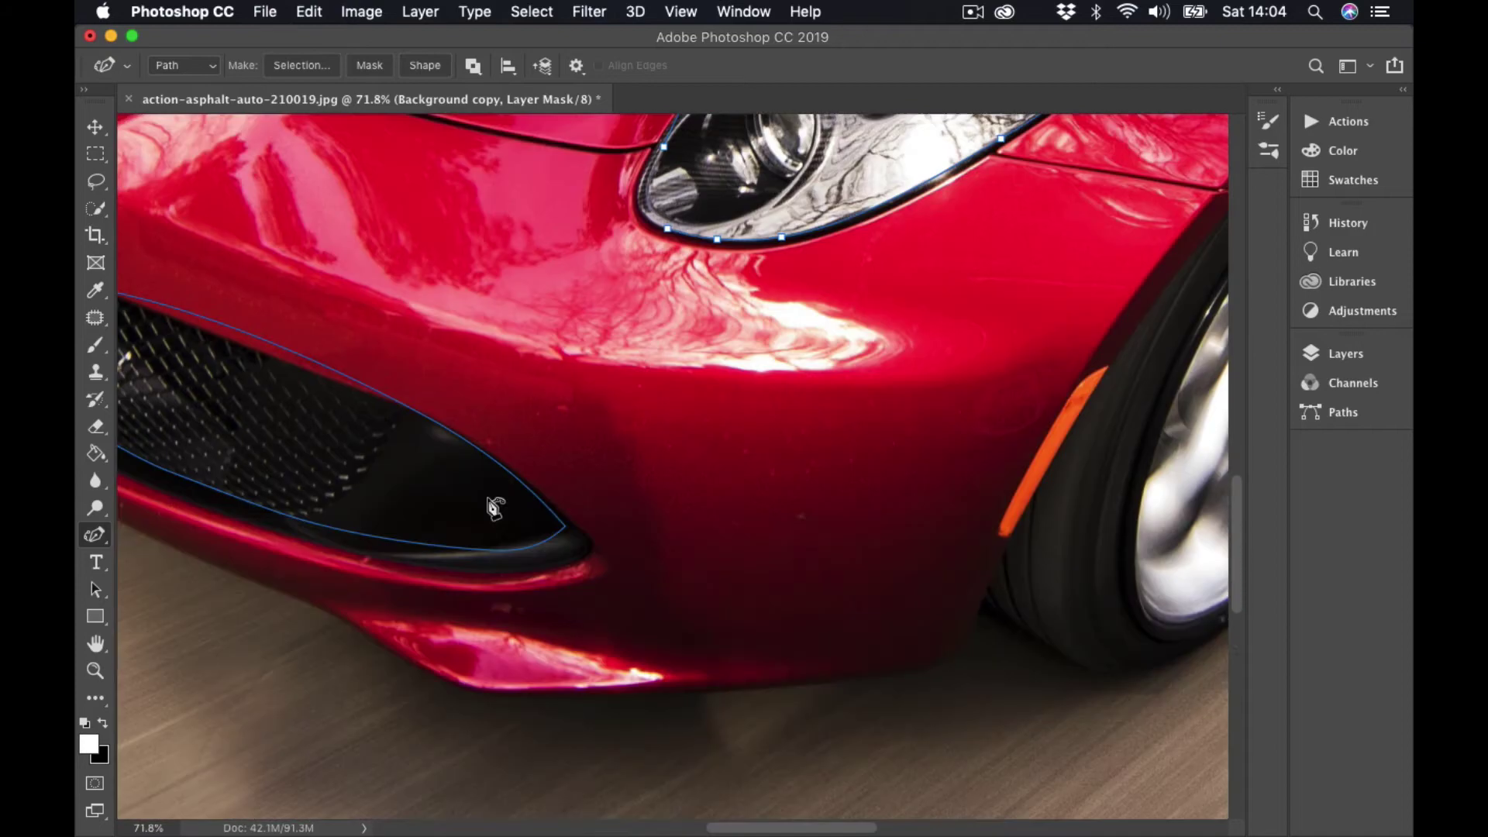
Refine the path around the lower bumper's mesh air intake, adding and repositioning points so it follows the opening's curved edges
{"action": "scroll", "coordinate": [494, 508], "scroll_direction": "down", "scroll_amount": 3}
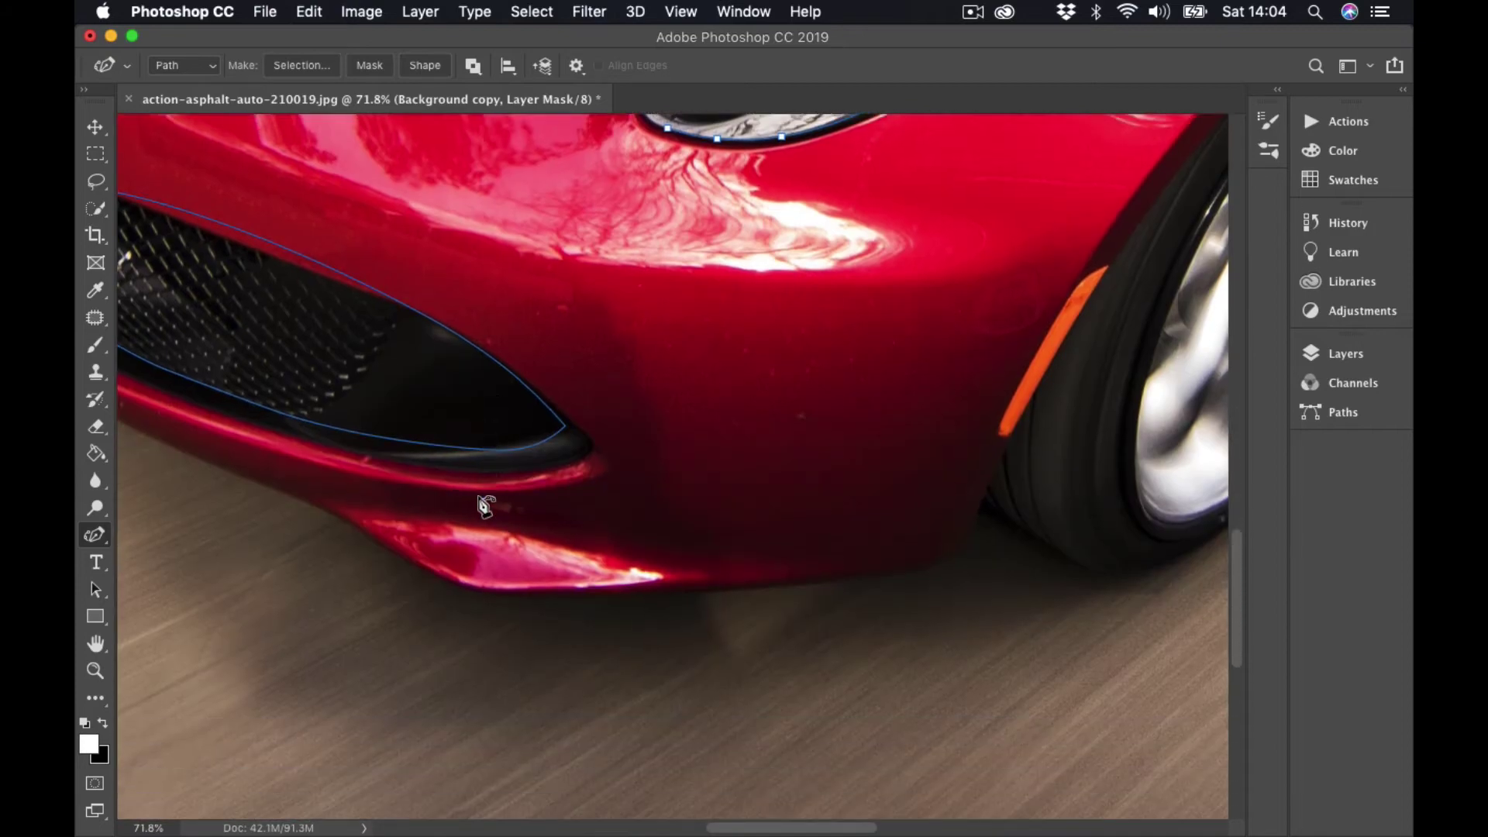
{"action": "left_click_drag", "start_coordinate": [499, 432], "coordinate": [896, 531]}
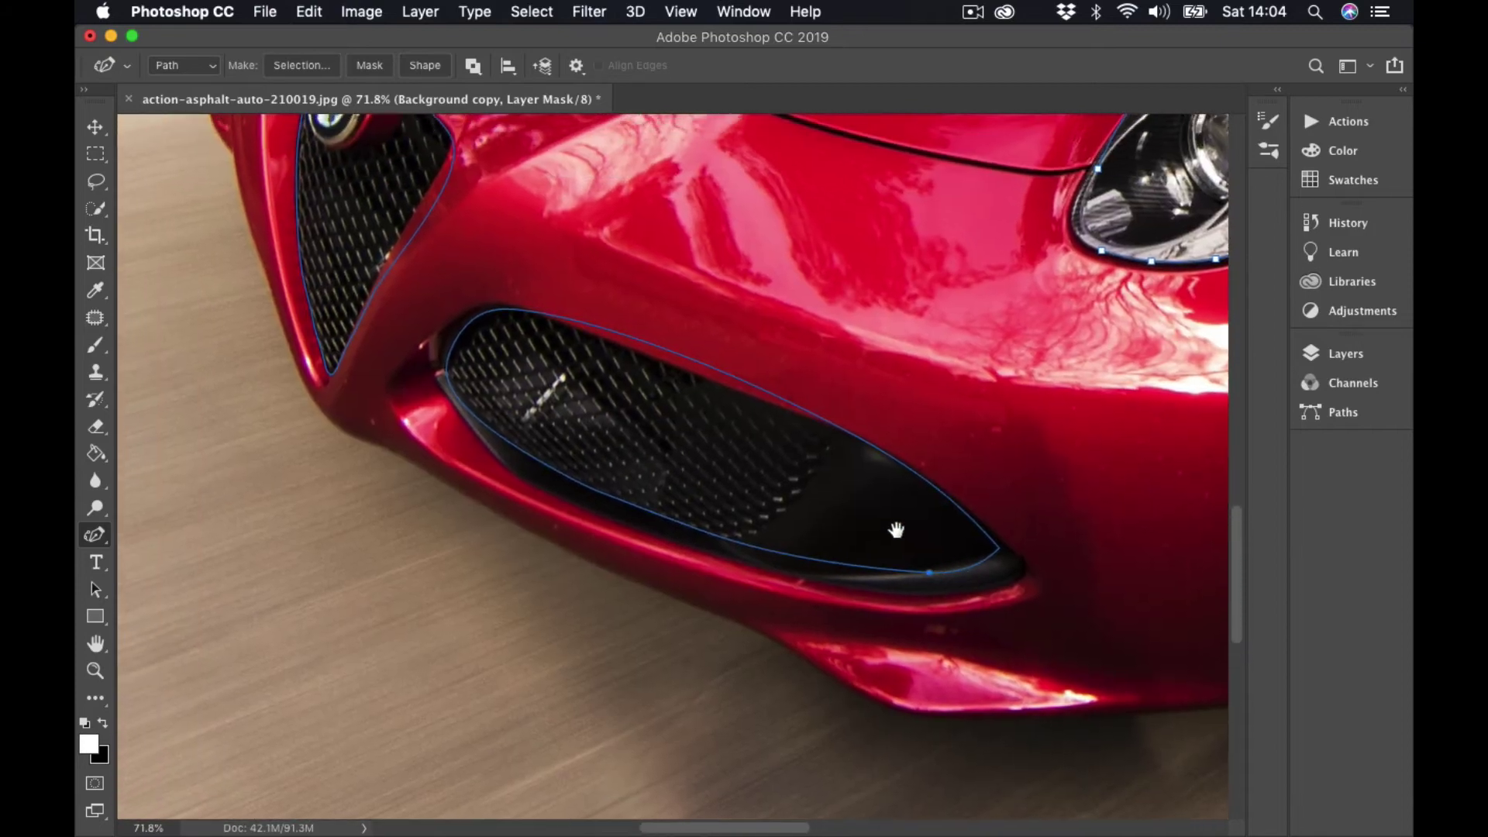
{"action": "left_click", "coordinate": [716, 370]}
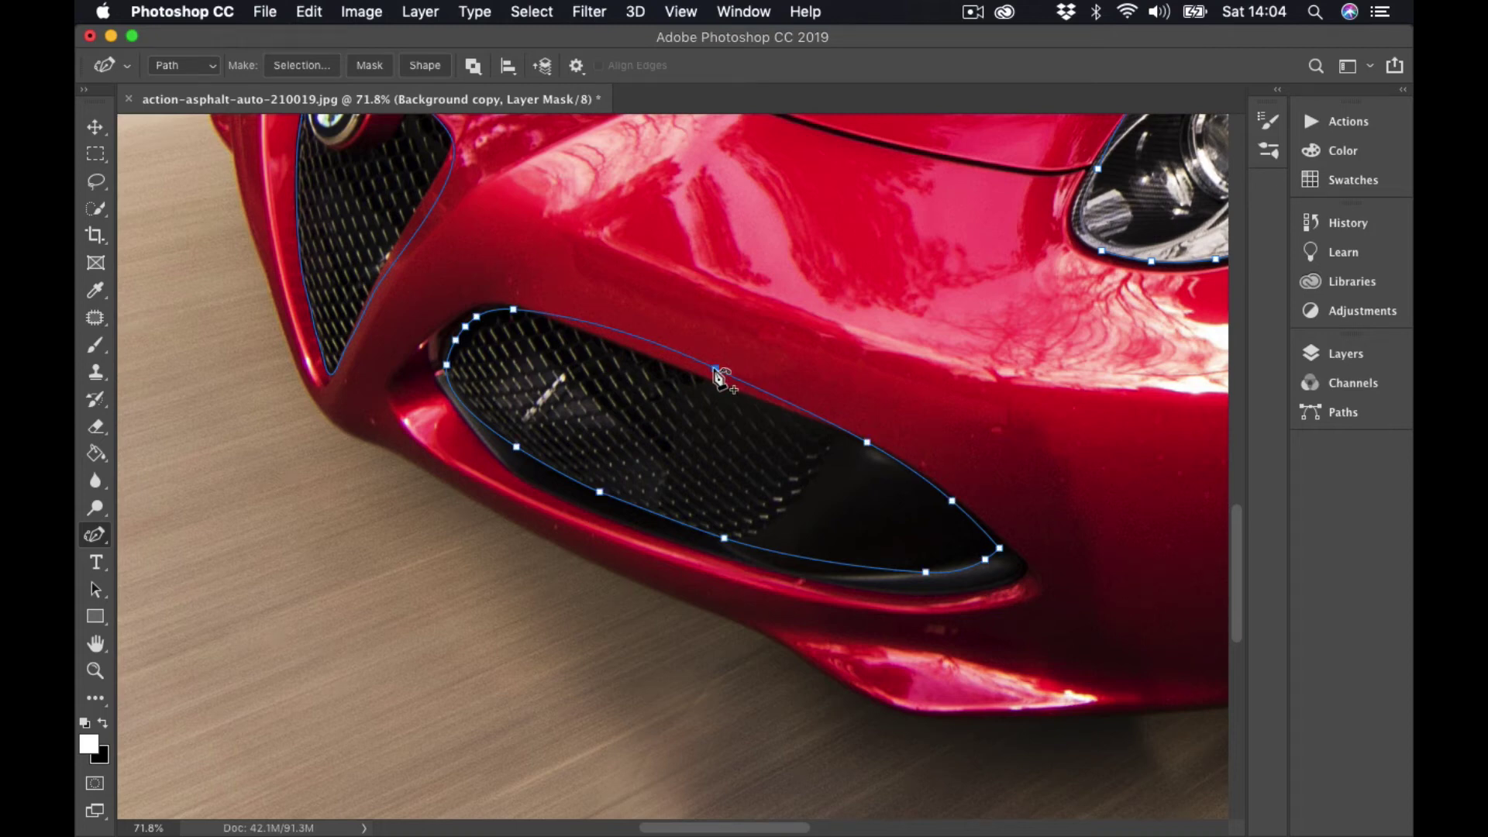
{"action": "left_click_drag", "start_coordinate": [716, 372], "coordinate": [594, 343]}
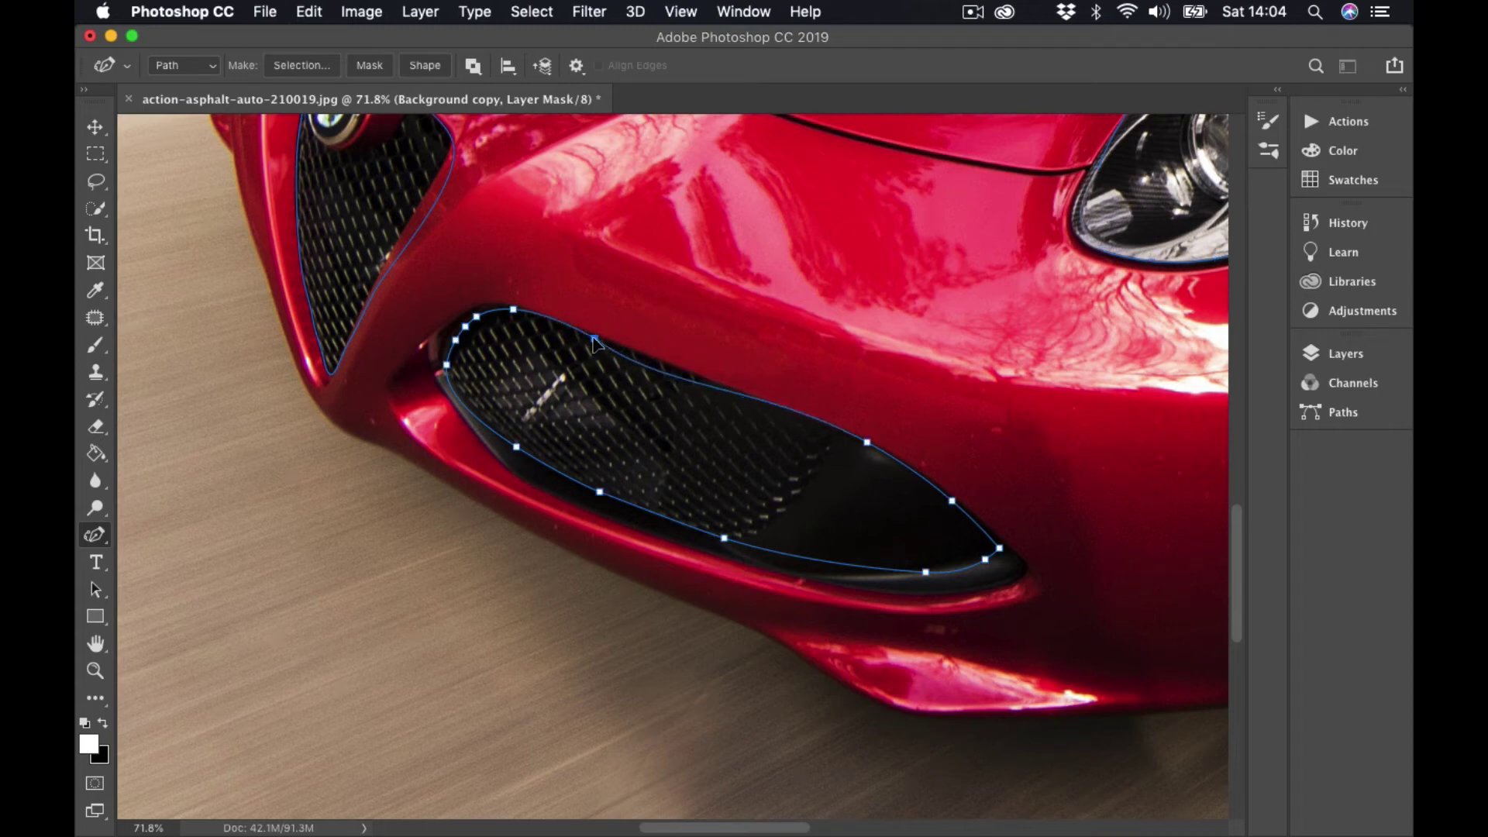
{"action": "left_click", "coordinate": [653, 360]}
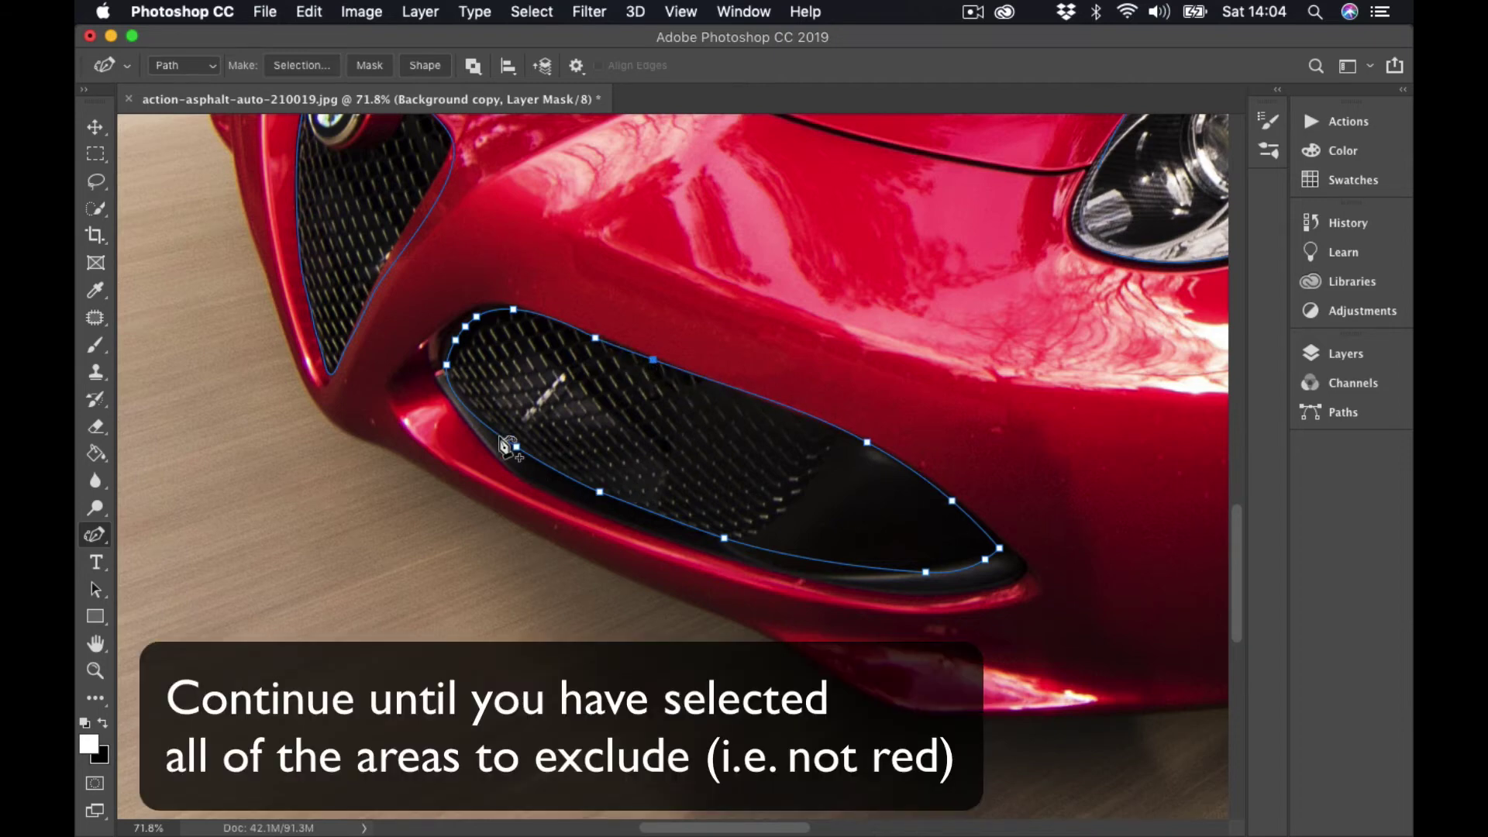
{"action": "left_click", "coordinate": [927, 574]}
{"action": "left_click", "coordinate": [757, 548]}
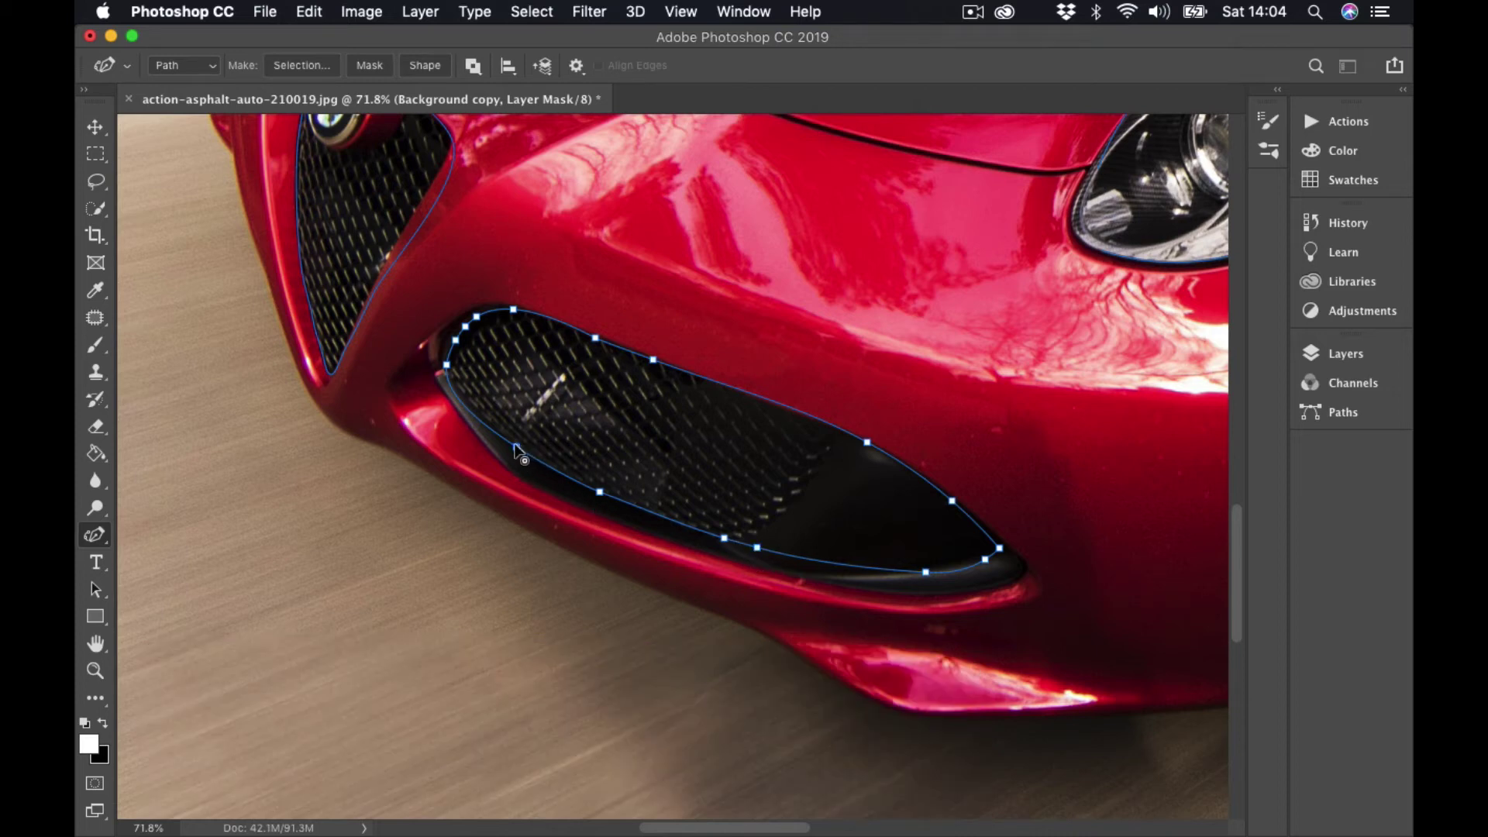
{"action": "left_click_drag", "start_coordinate": [517, 452], "coordinate": [482, 438]}
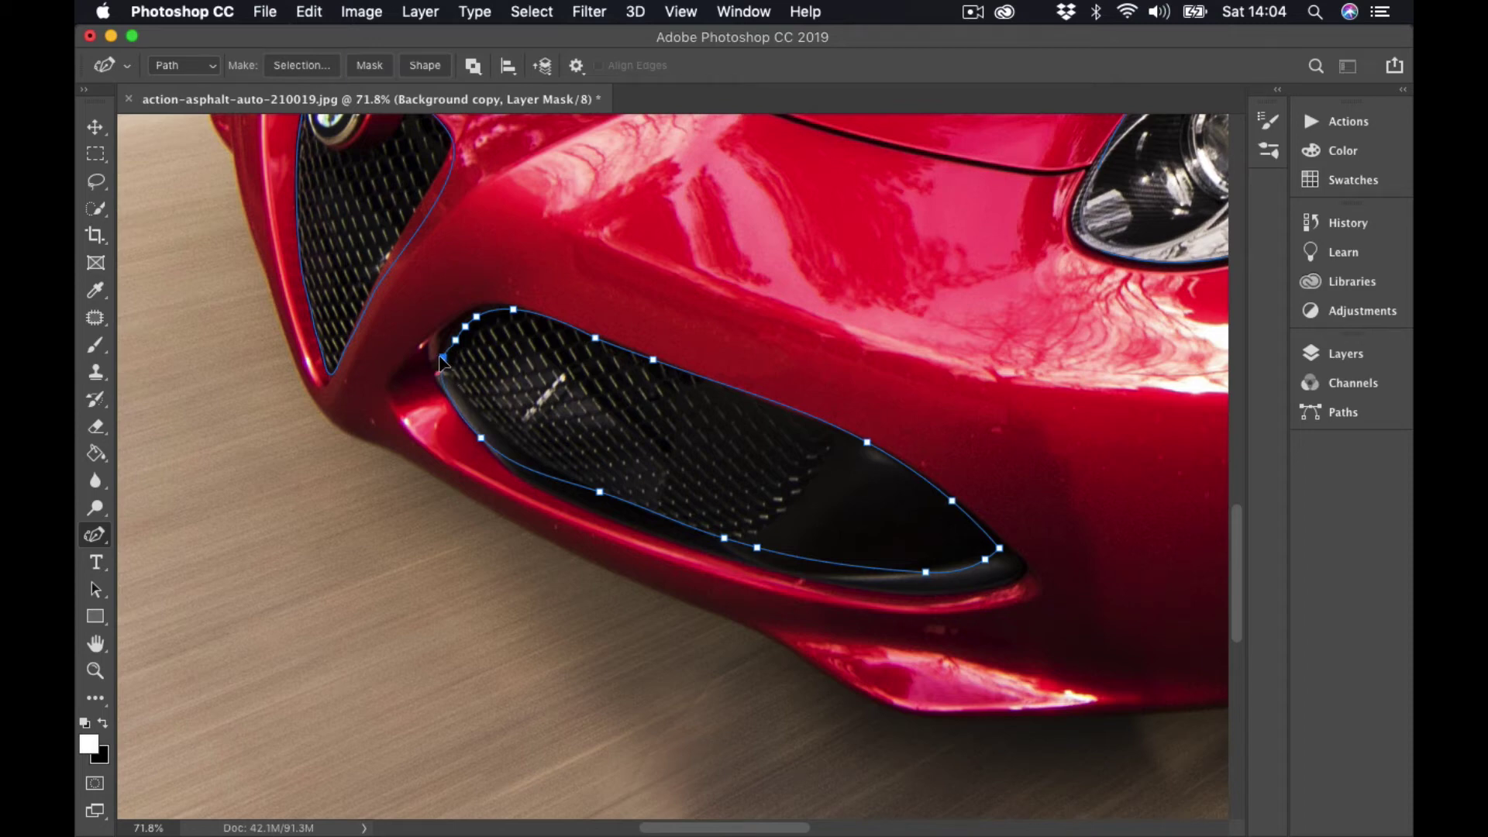
{"action": "left_click_drag", "start_coordinate": [456, 339], "coordinate": [447, 334]}
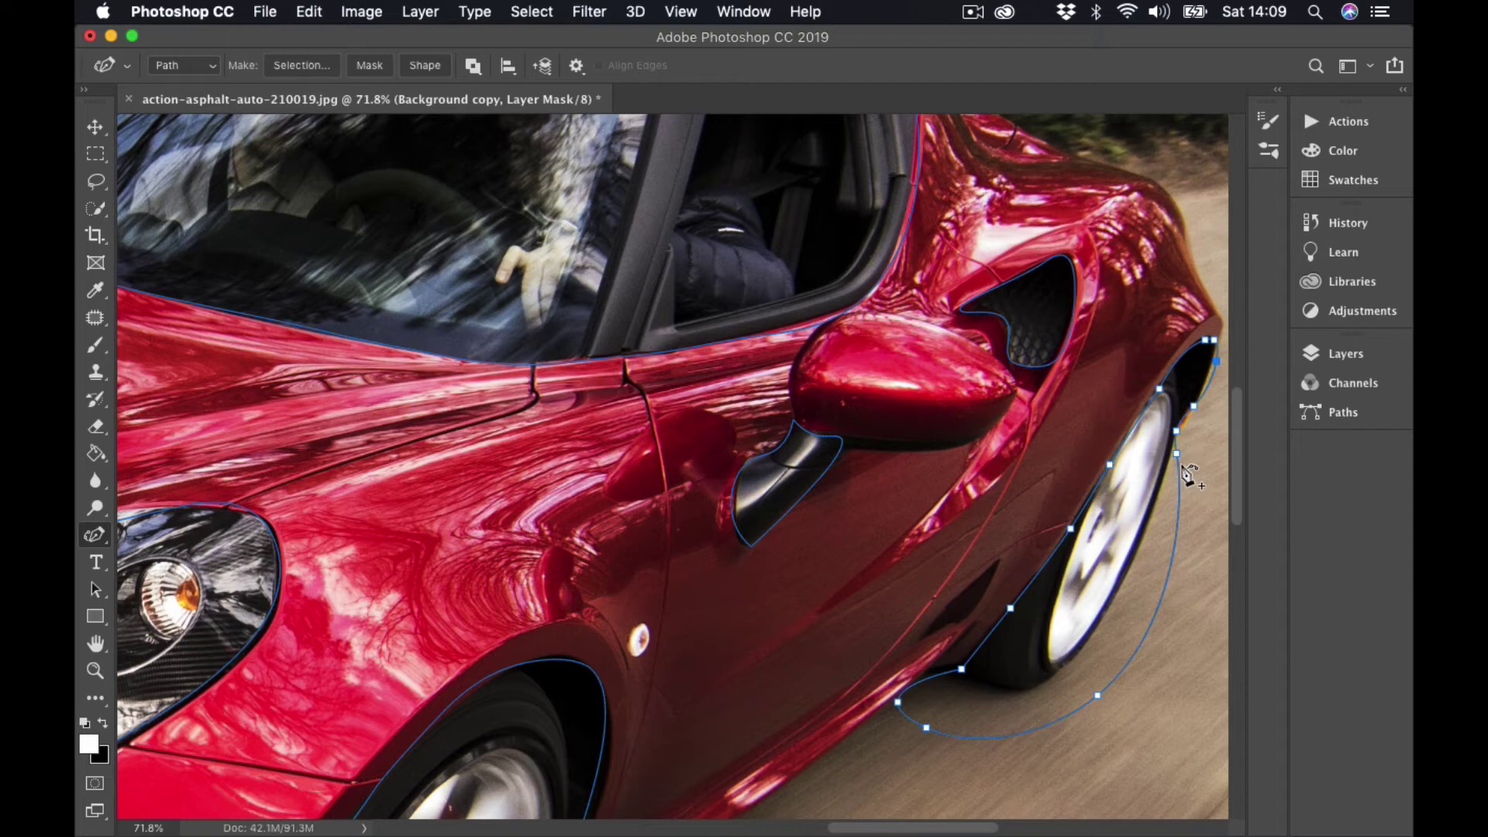
Adjust the window path's points along the rear edge of the side window so the curve follows the frame
{"action": "scroll", "coordinate": [1008, 581], "scroll_direction": "down", "scroll_amount": 10}
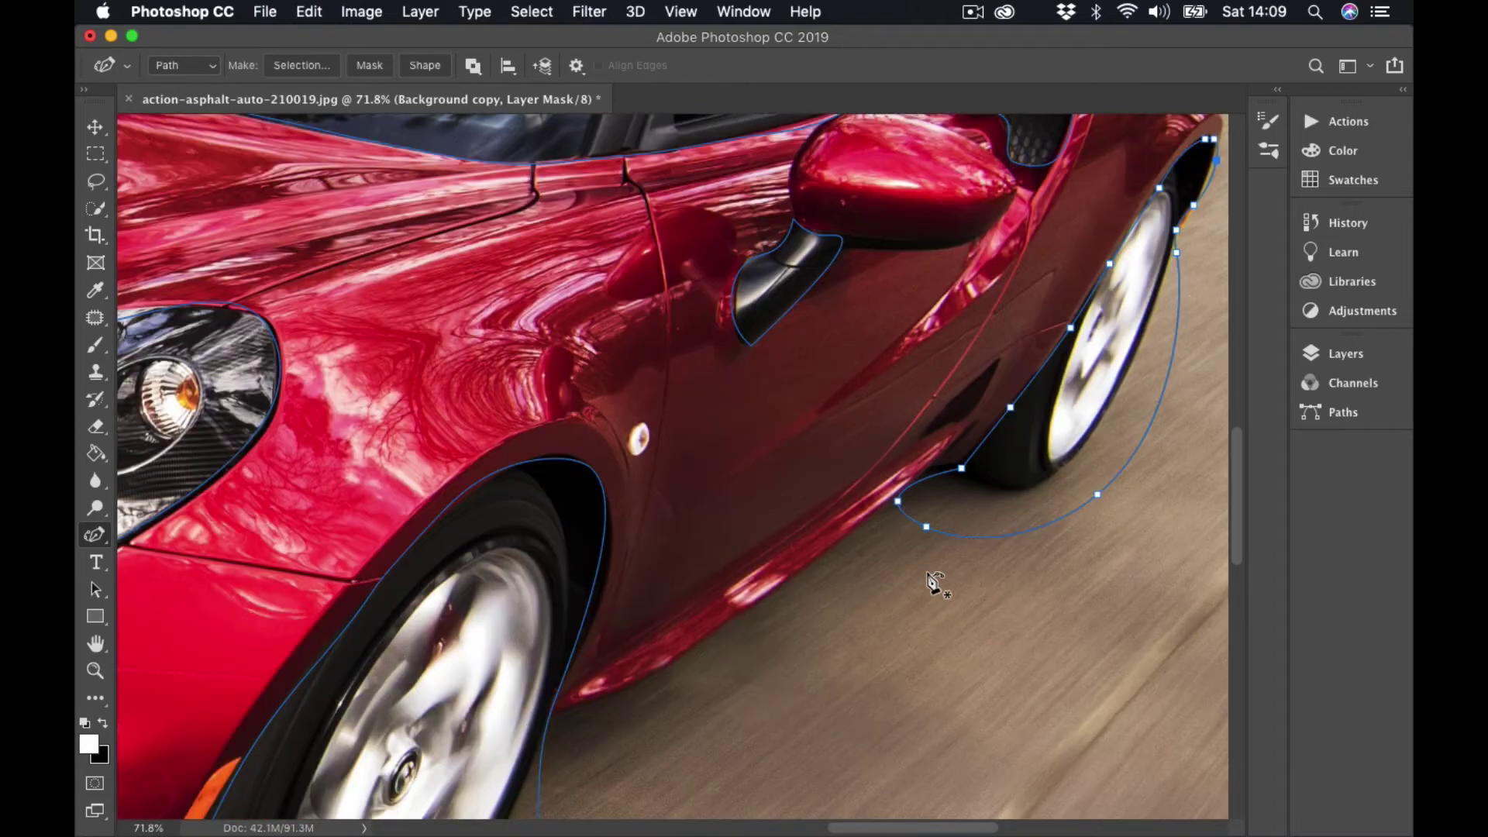
{"action": "scroll", "coordinate": [925, 582], "scroll_direction": "up", "scroll_amount": 15}
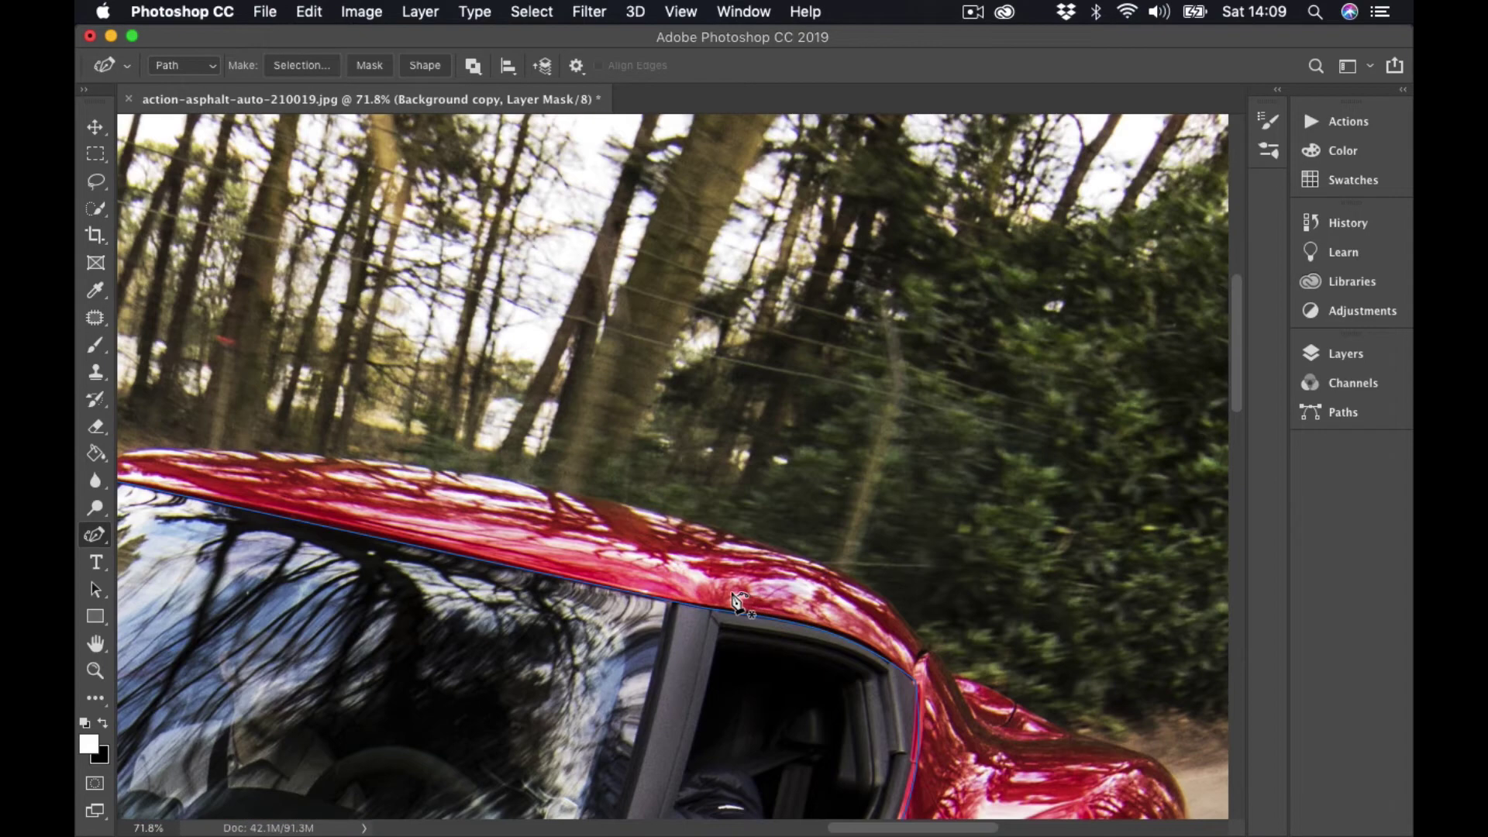
{"action": "scroll", "coordinate": [728, 604], "scroll_direction": "down", "scroll_amount": 1}
{"action": "scroll", "coordinate": [728, 605], "scroll_direction": "down", "scroll_amount": 6}
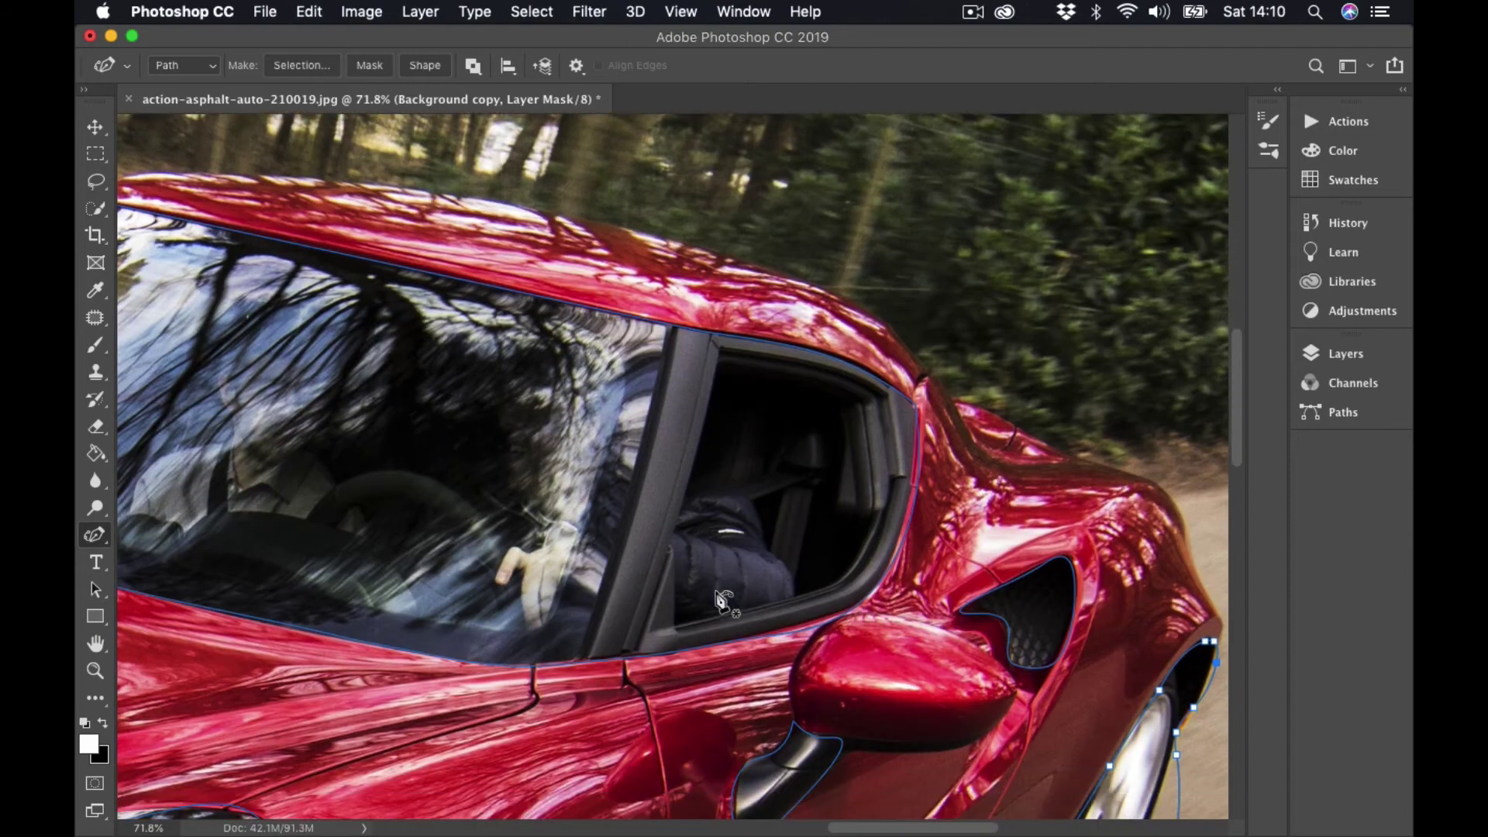
{"action": "scroll", "coordinate": [718, 595], "scroll_direction": "down", "scroll_amount": 1}
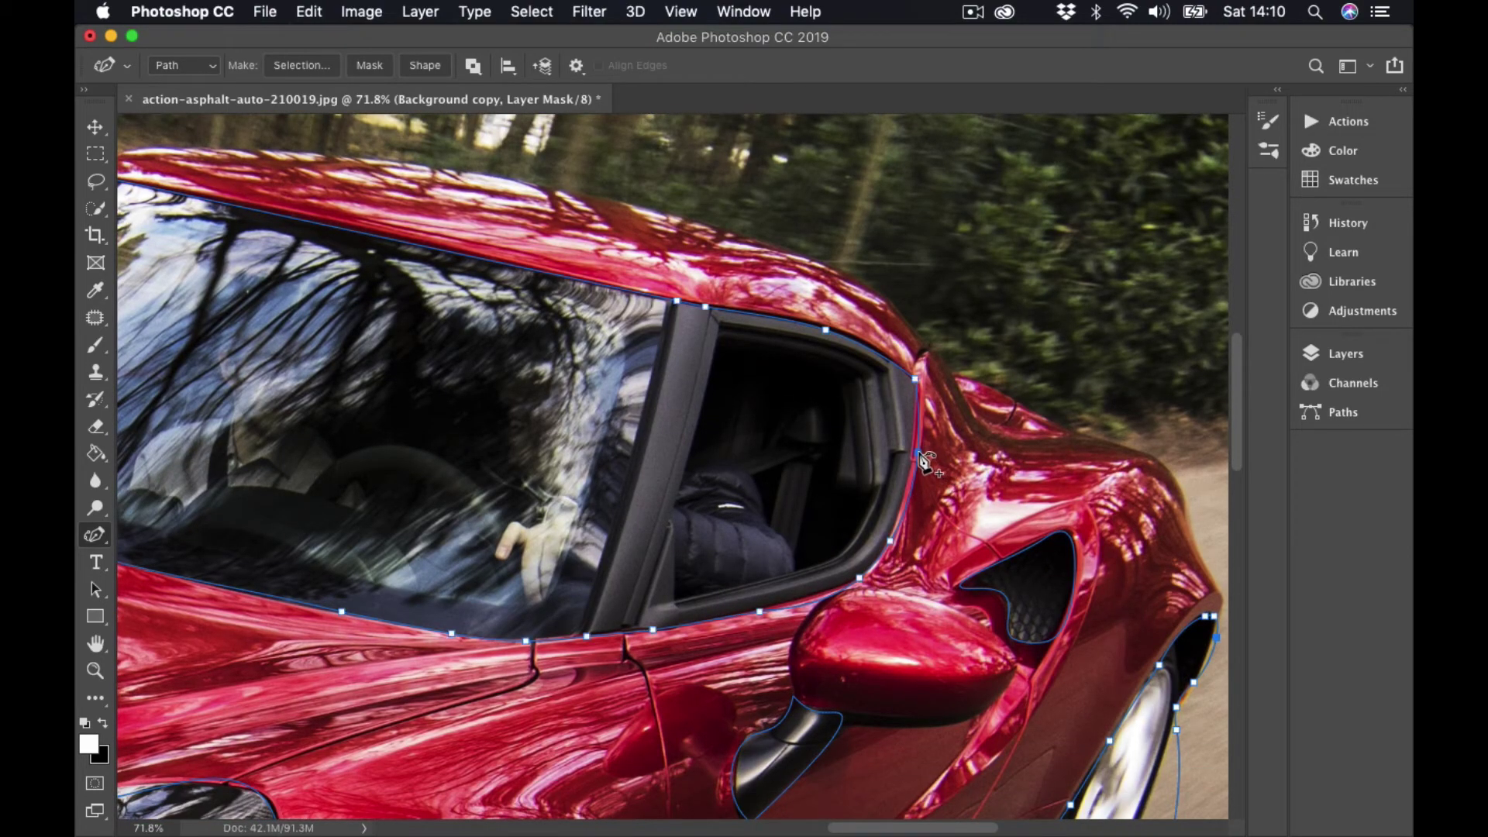
{"action": "left_click", "coordinate": [918, 454]}
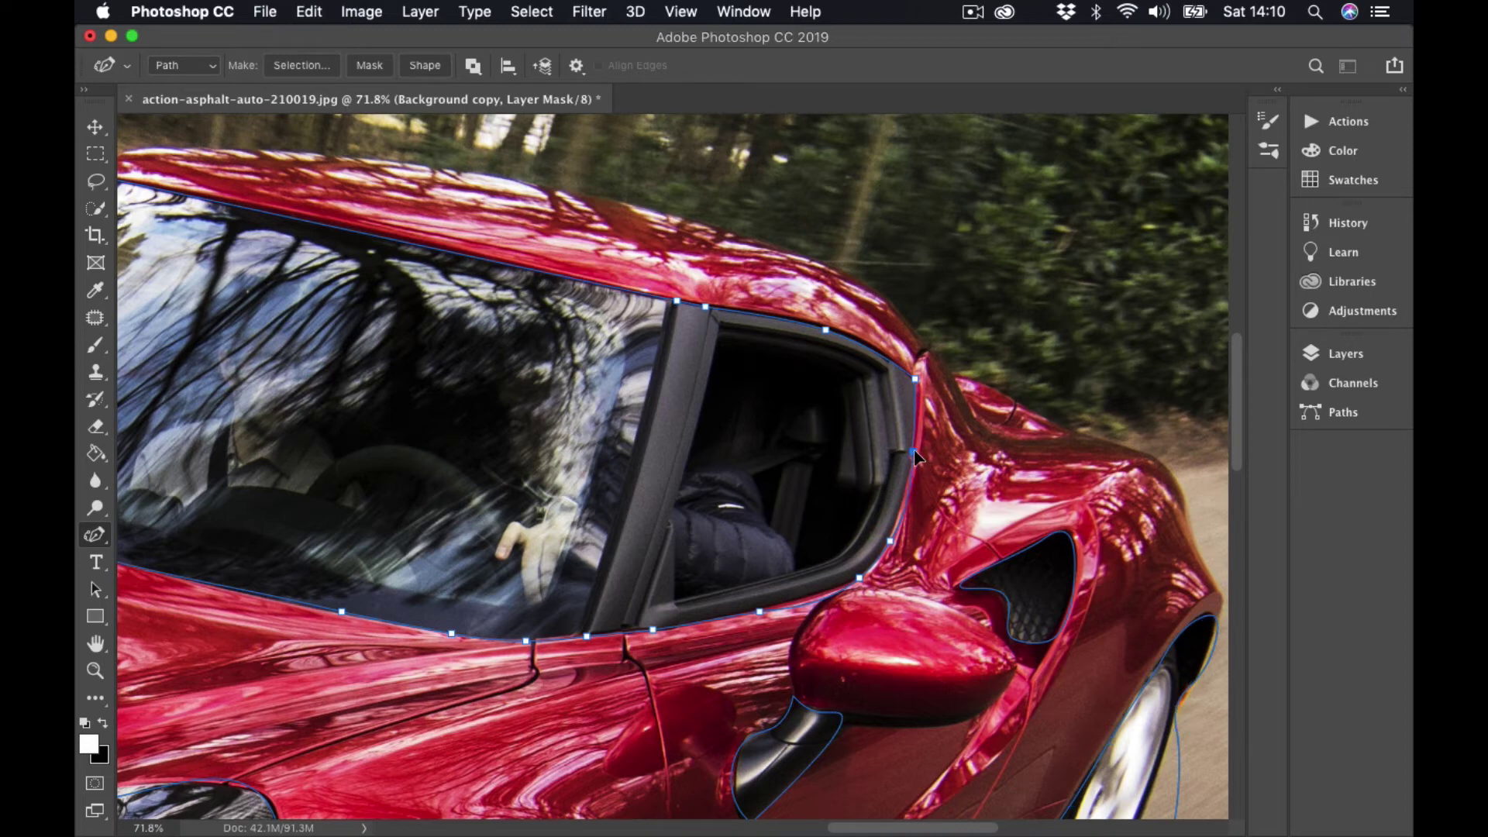
{"action": "left_click_drag", "start_coordinate": [890, 541], "coordinate": [889, 530]}
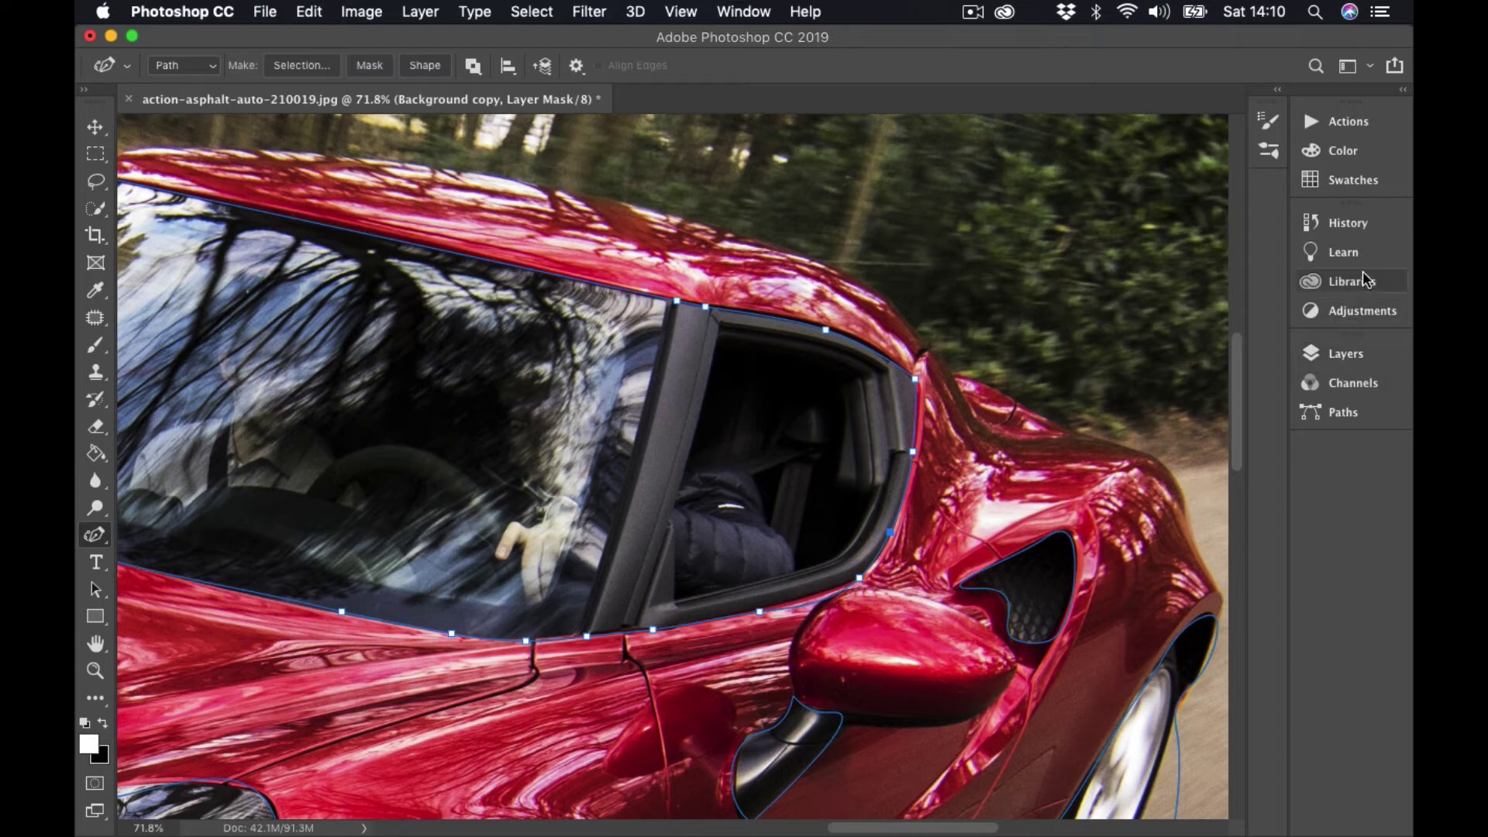
Load the Work Path as a selection covering all the traced areas
{"action": "left_click", "coordinate": [1336, 414]}
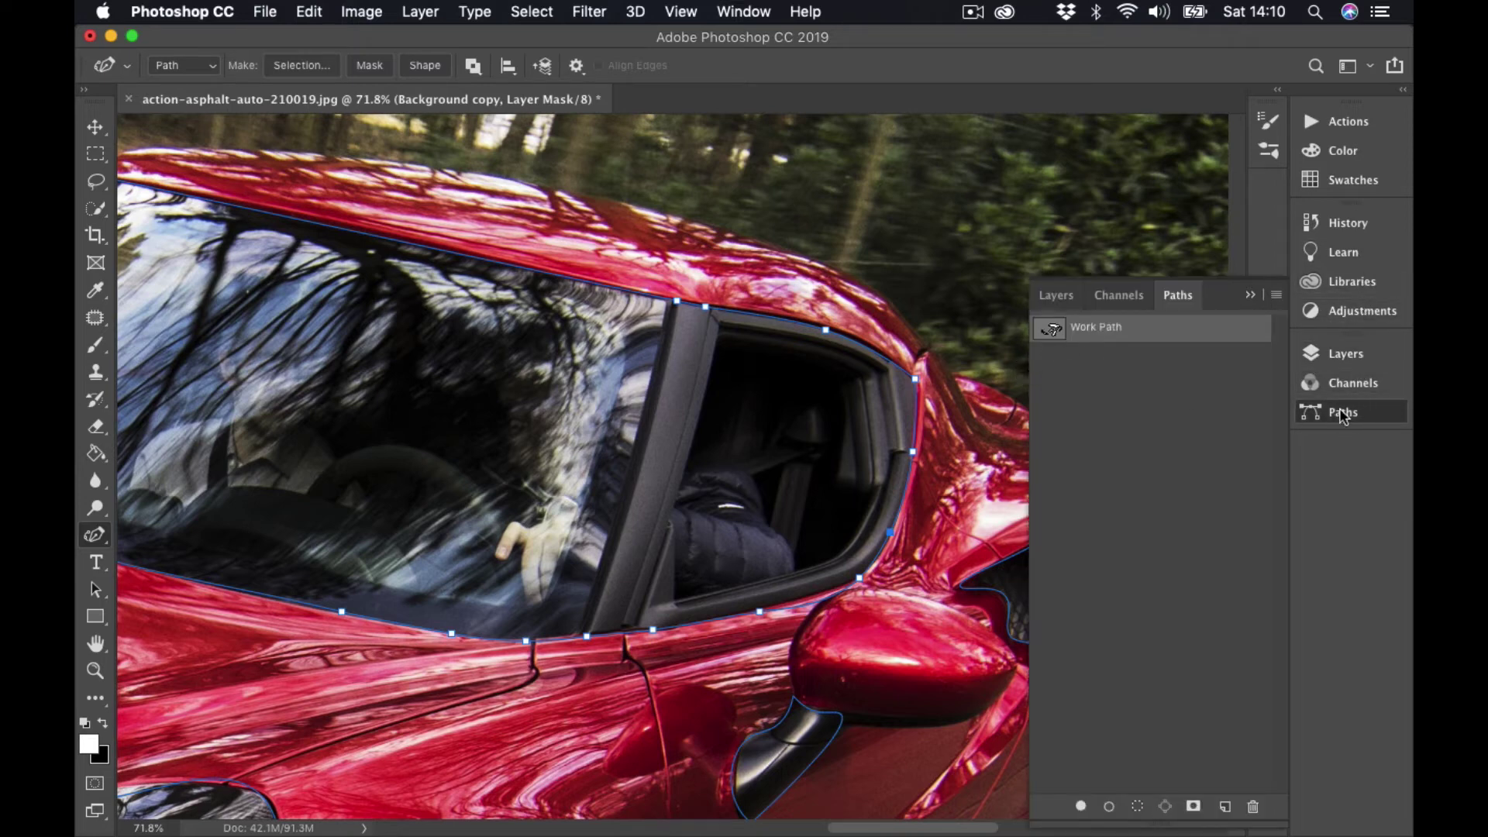
{"action": "left_click", "coordinate": [1051, 331], "text": "super"}
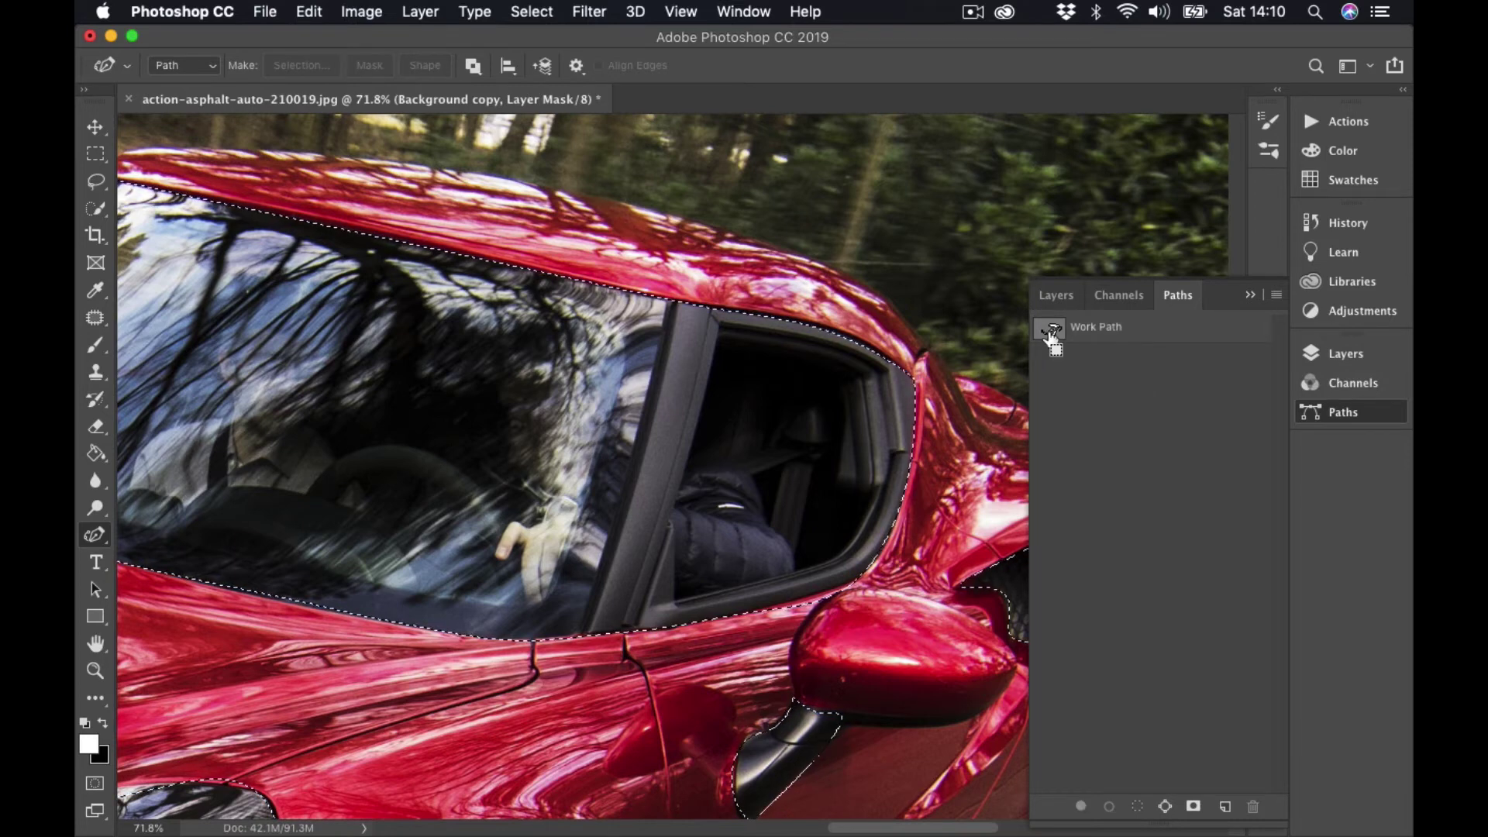
{"action": "left_click", "coordinate": [1051, 332]}
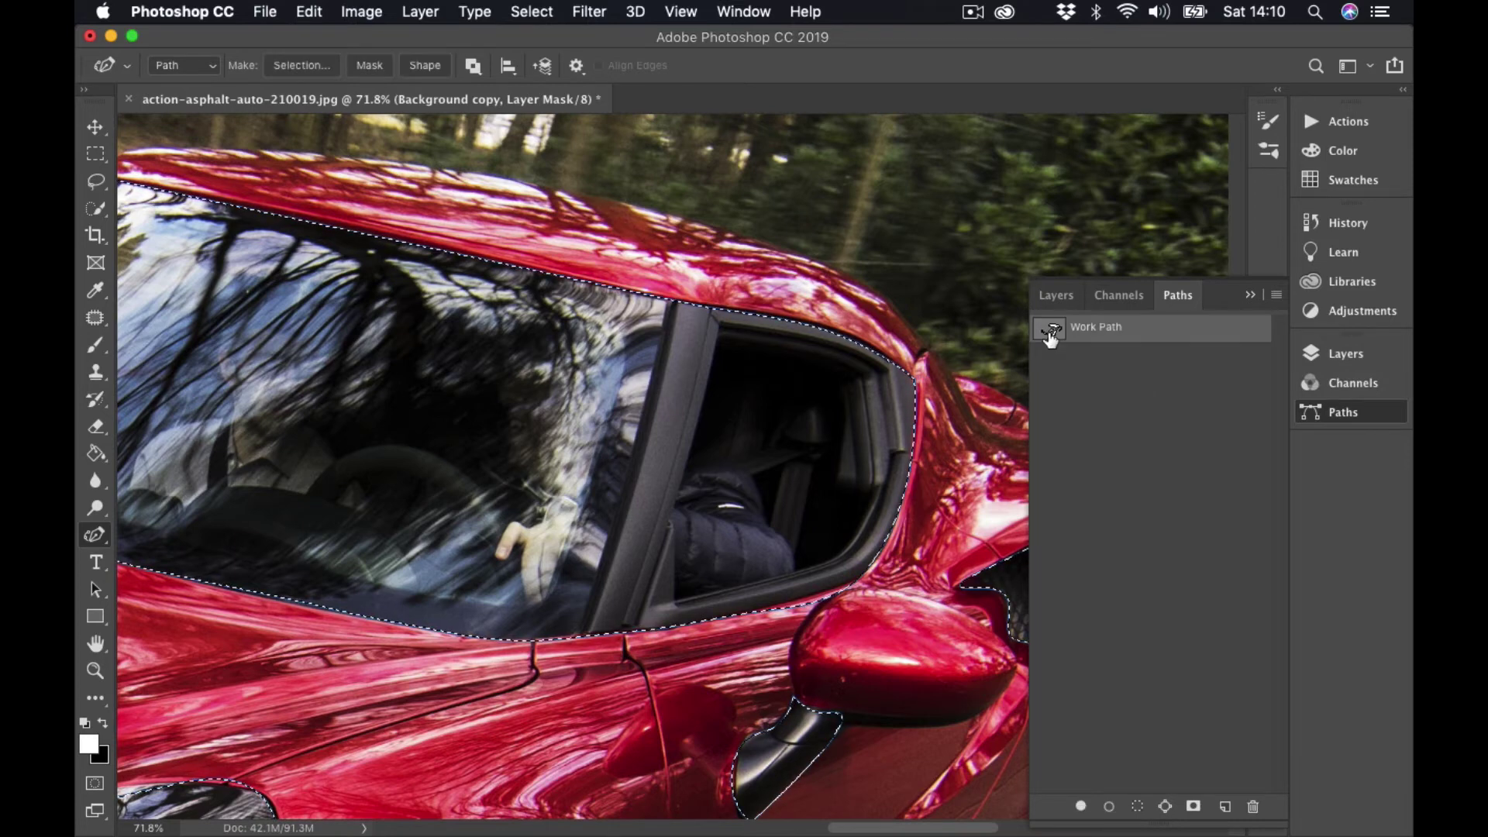
{"action": "right_click", "coordinate": [1095, 330]}
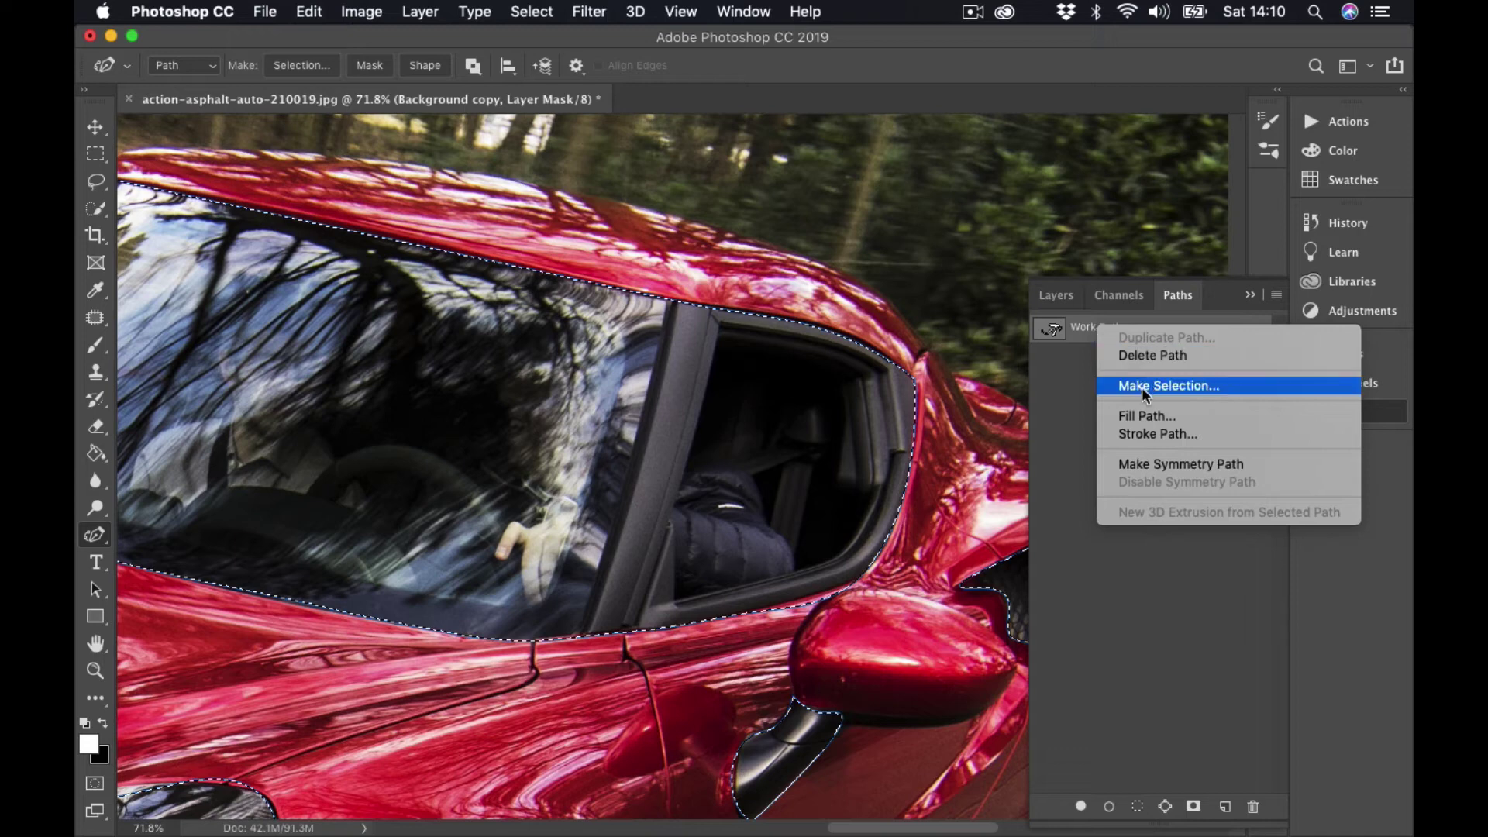
{"action": "left_click", "coordinate": [1062, 412]}
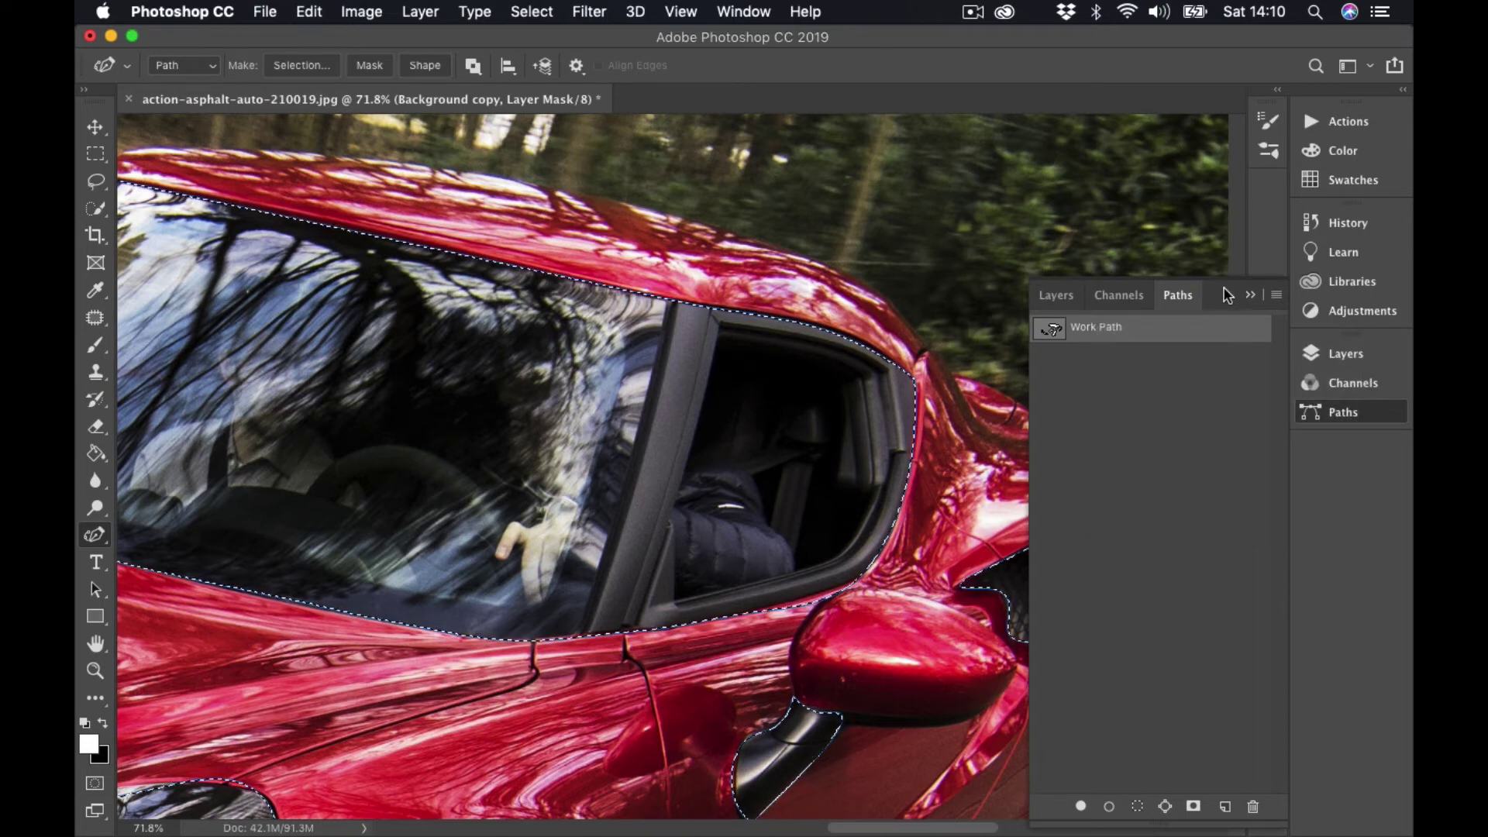
{"action": "left_click", "coordinate": [1250, 295]}
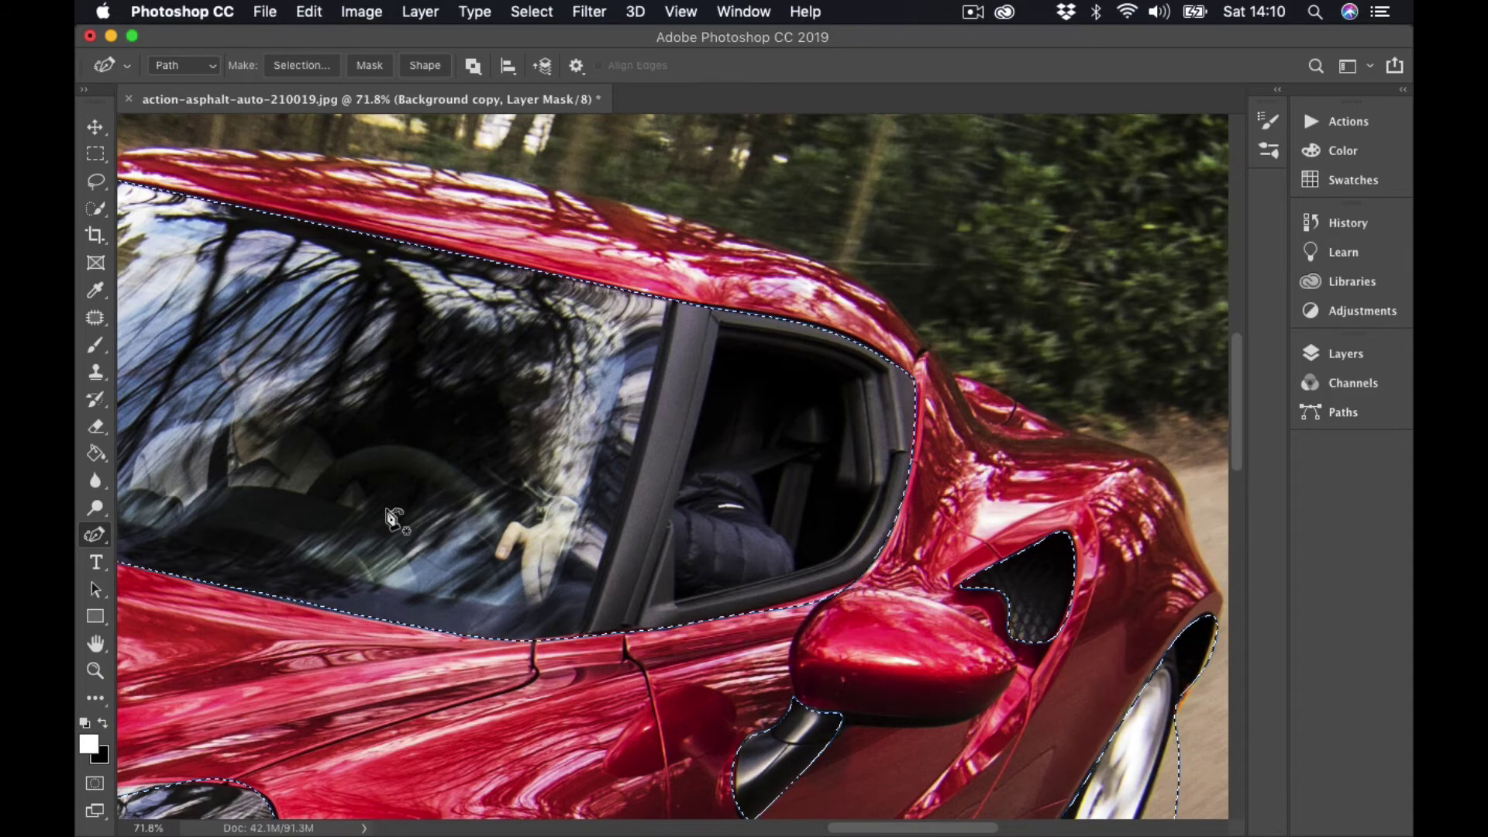
Show the Curves 1 layer and fill the selected areas of its layer mask with black using the Paint Bucket tool
{"action": "scroll", "coordinate": [391, 519], "scroll_direction": "down", "scroll_amount": 10}
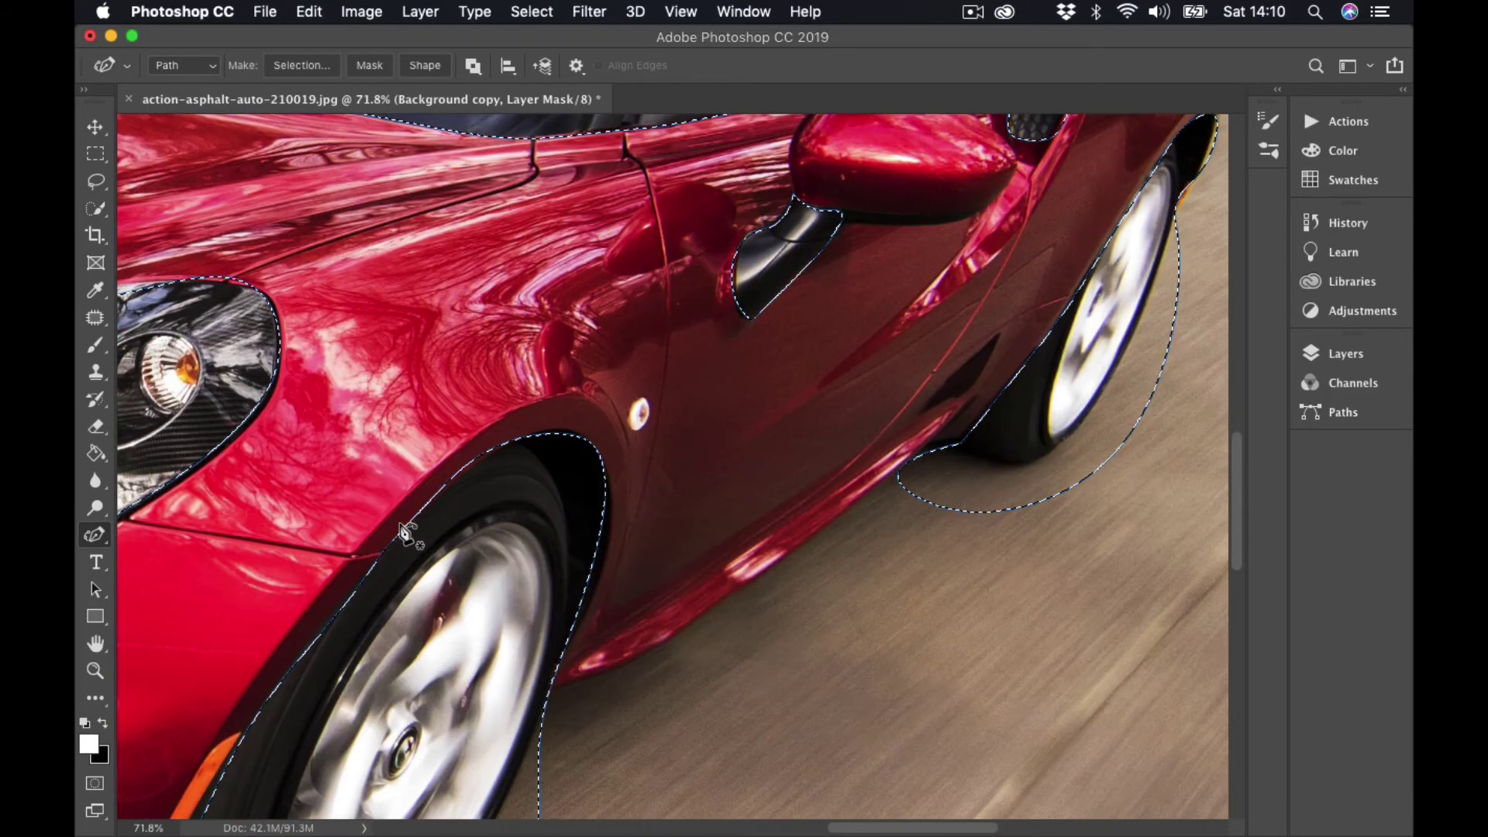
{"action": "scroll", "coordinate": [404, 533], "scroll_direction": "down", "scroll_amount": 10}
{"action": "scroll", "coordinate": [412, 535], "scroll_direction": "up", "scroll_amount": 1}
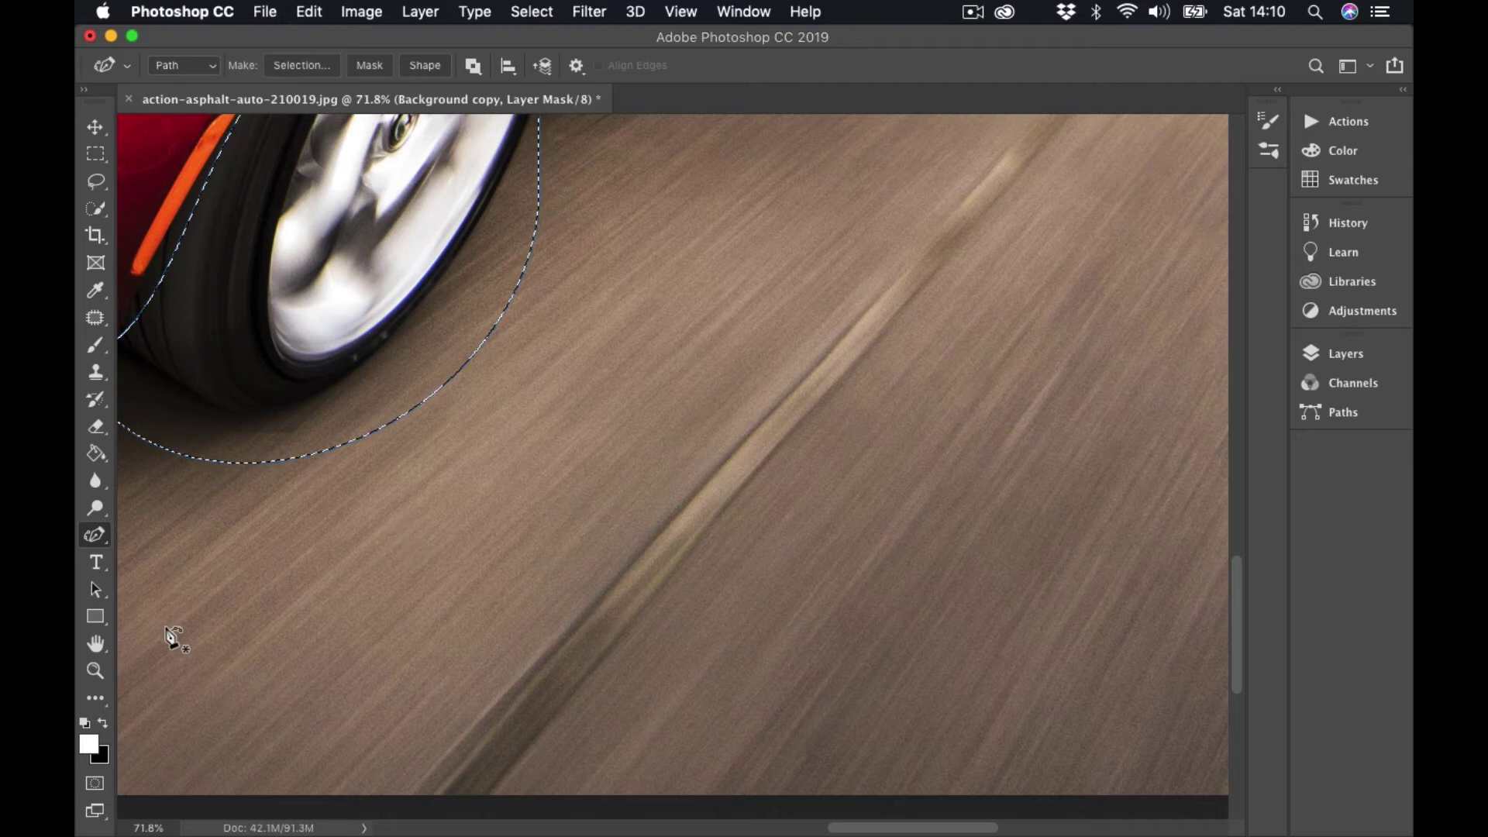
{"action": "double_click", "coordinate": [95, 644]}
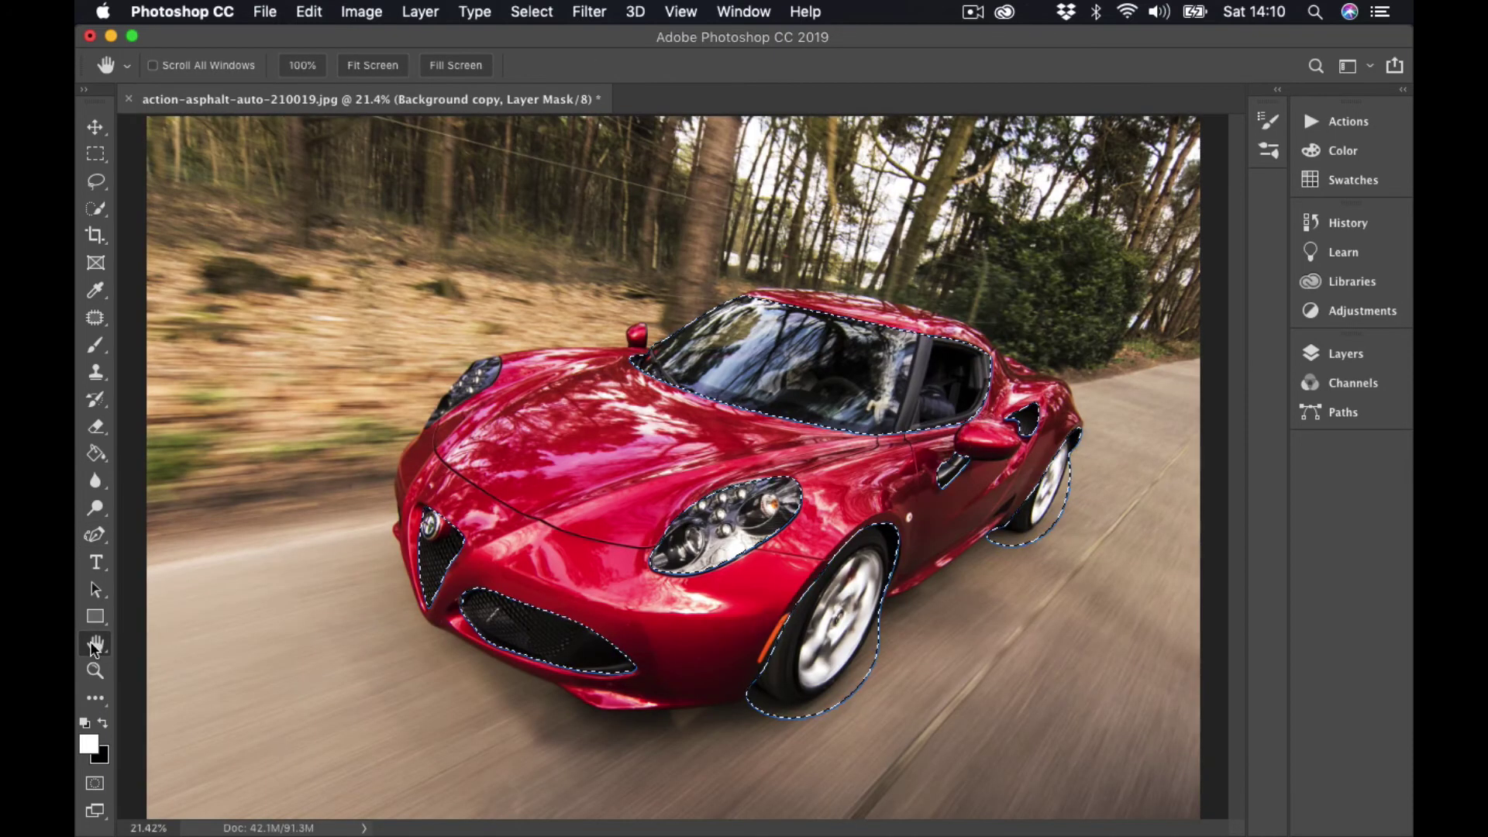
{"action": "left_click", "coordinate": [1346, 354]}
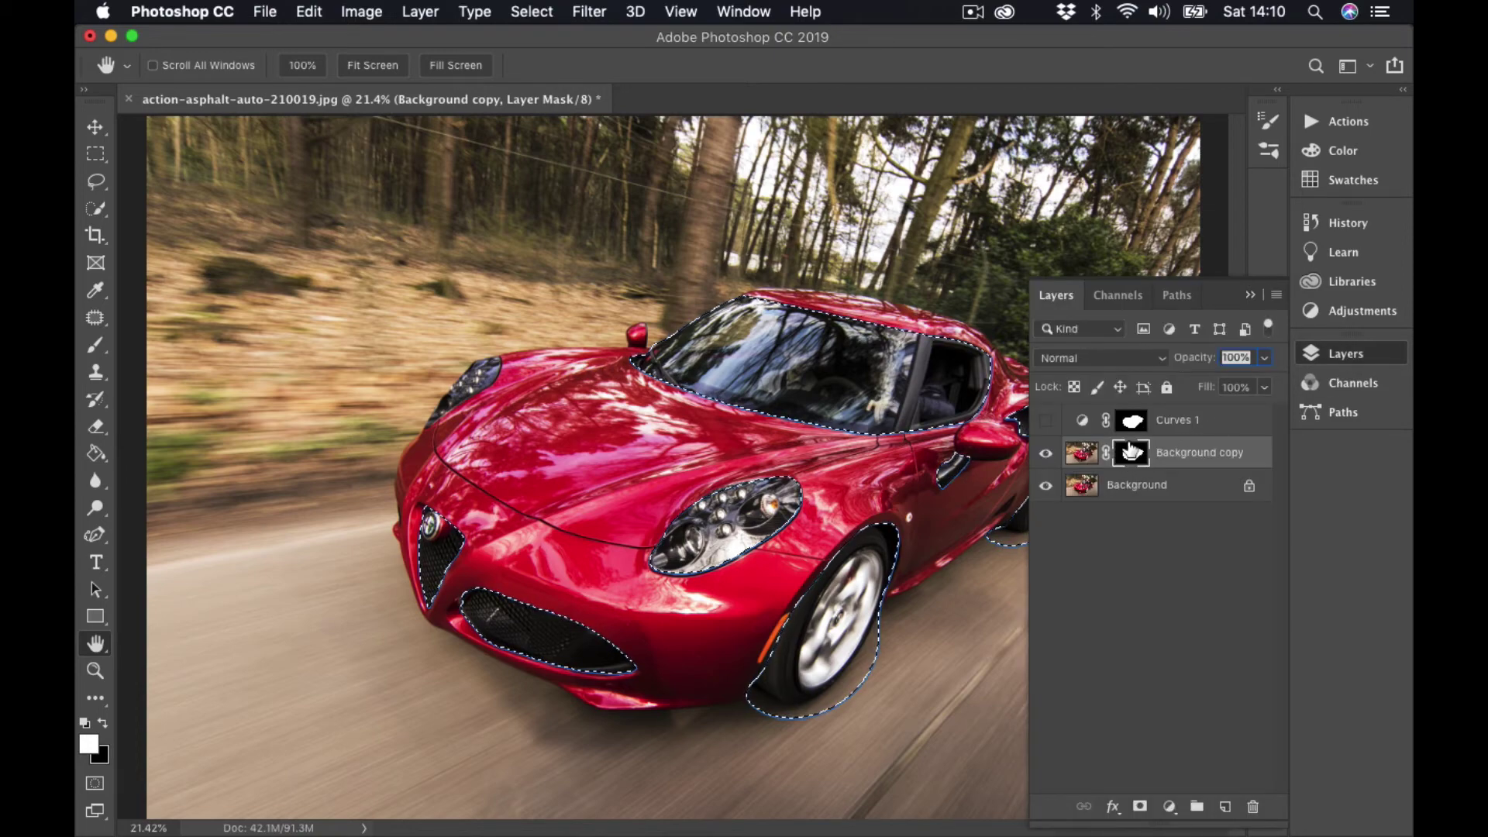
{"action": "left_click_drag", "start_coordinate": [1131, 452], "coordinate": [1132, 427]}
{"action": "left_click", "coordinate": [1132, 426]}
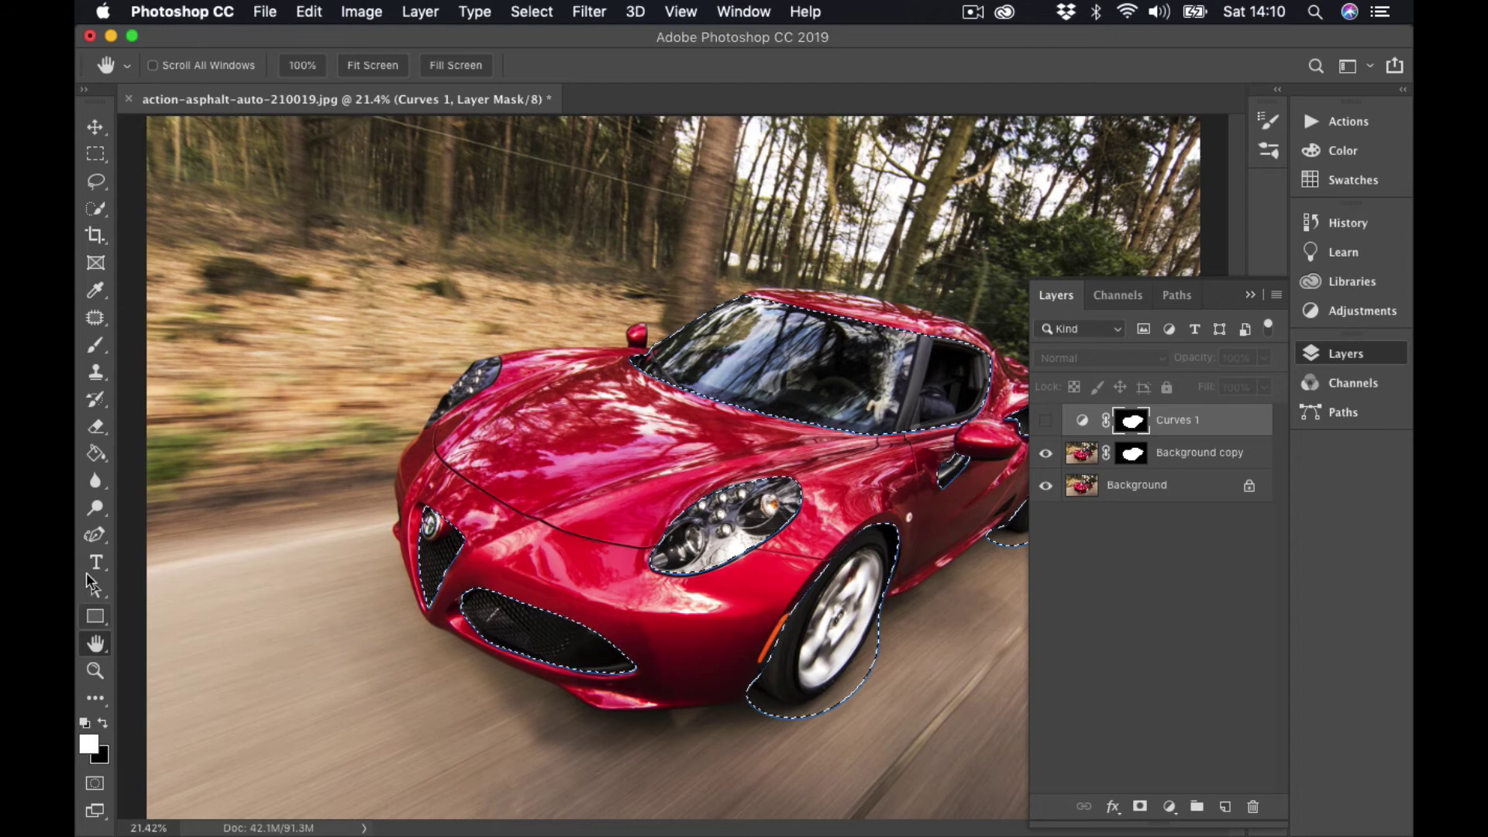
{"action": "left_click", "coordinate": [96, 455]}
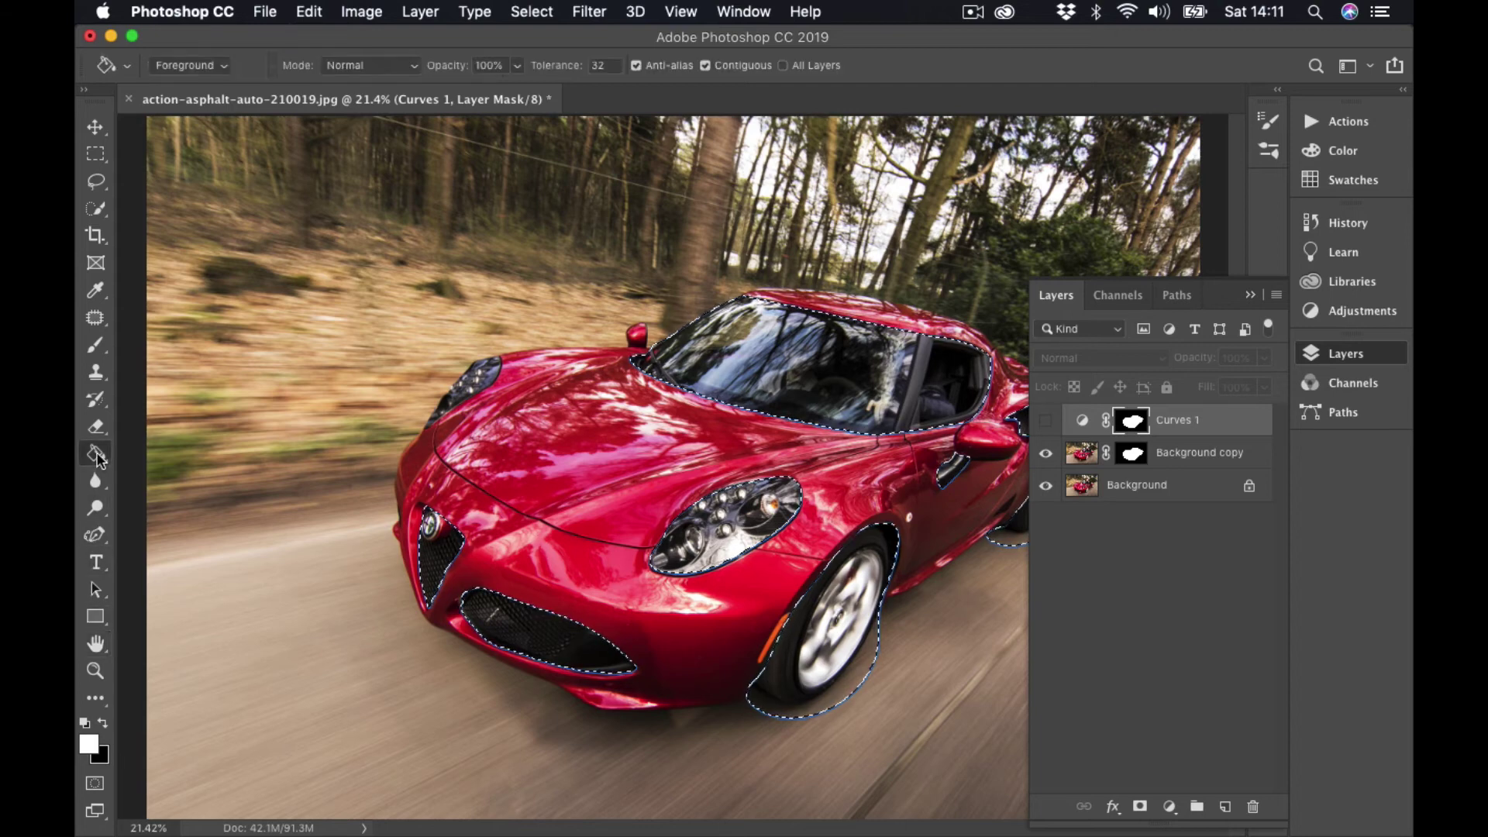
{"action": "left_click", "coordinate": [104, 723]}
{"action": "left_click", "coordinate": [1046, 420]}
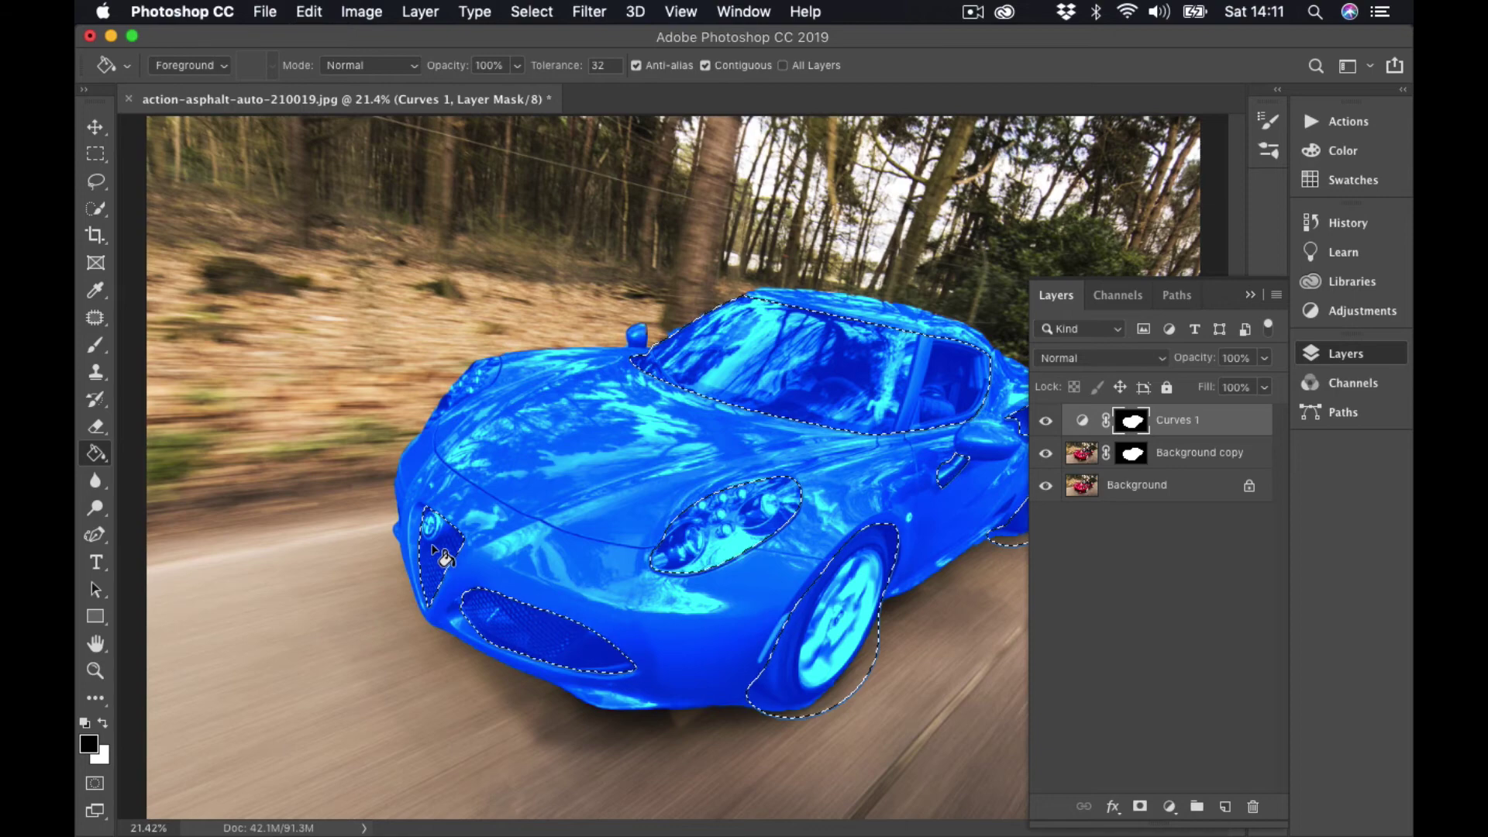
{"action": "left_click", "coordinate": [434, 552]}
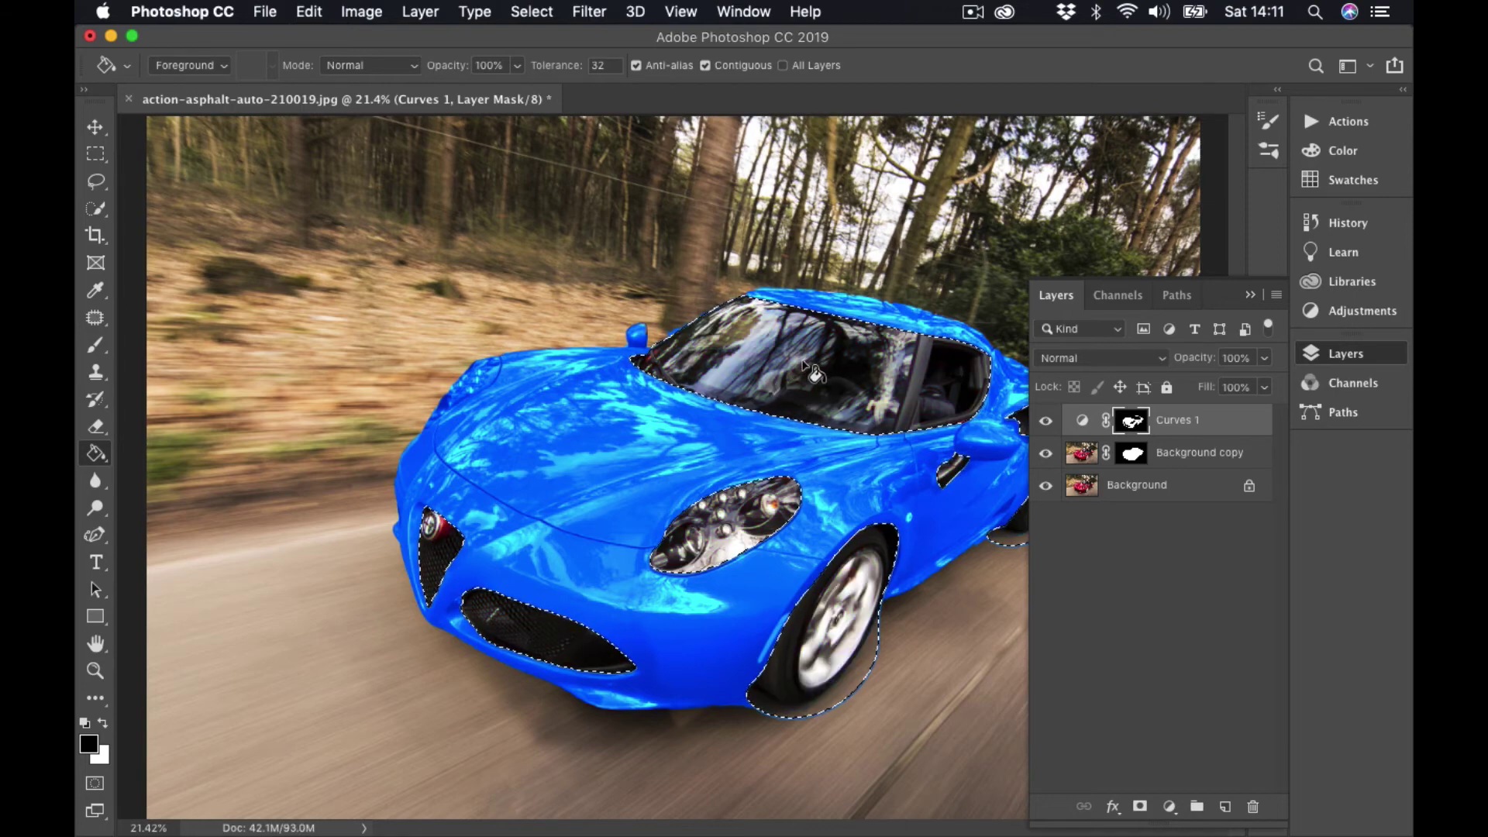
{"action": "left_click", "coordinate": [1251, 295]}
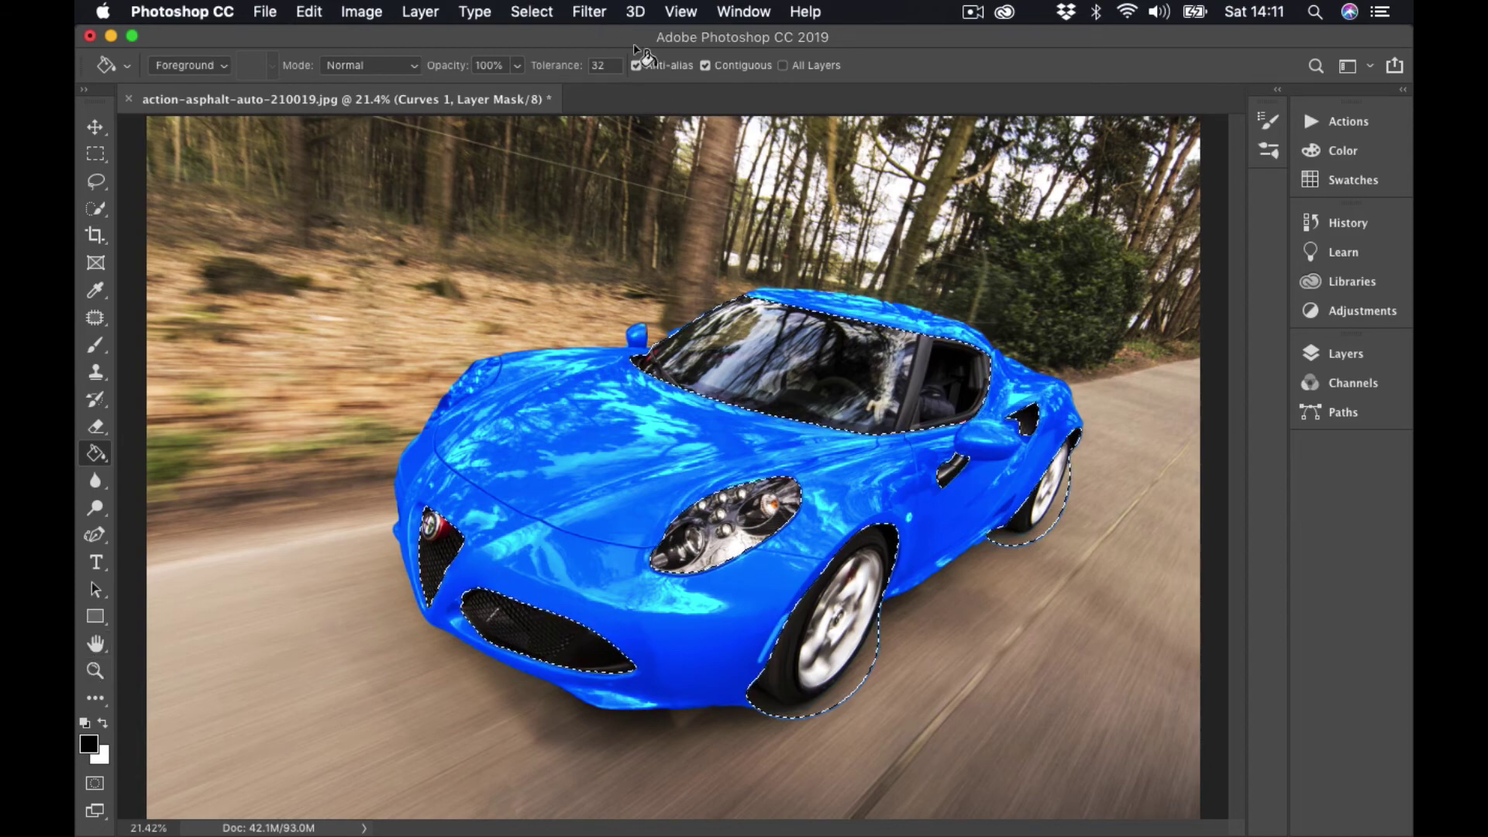
Deselect the traced areas and delete the Work Path
{"action": "left_click", "coordinate": [532, 11]}
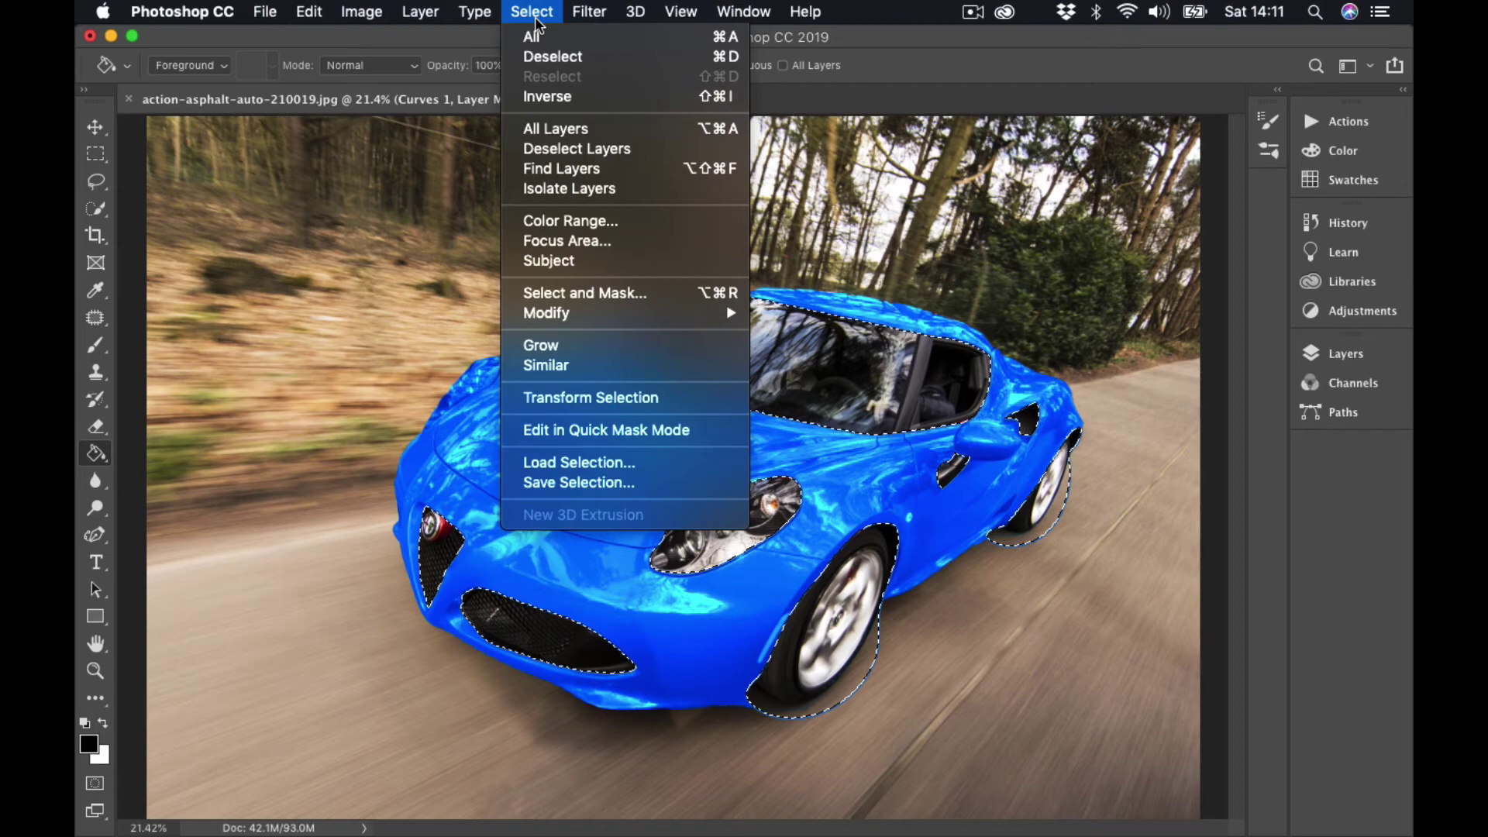
{"action": "left_click", "coordinate": [542, 57]}
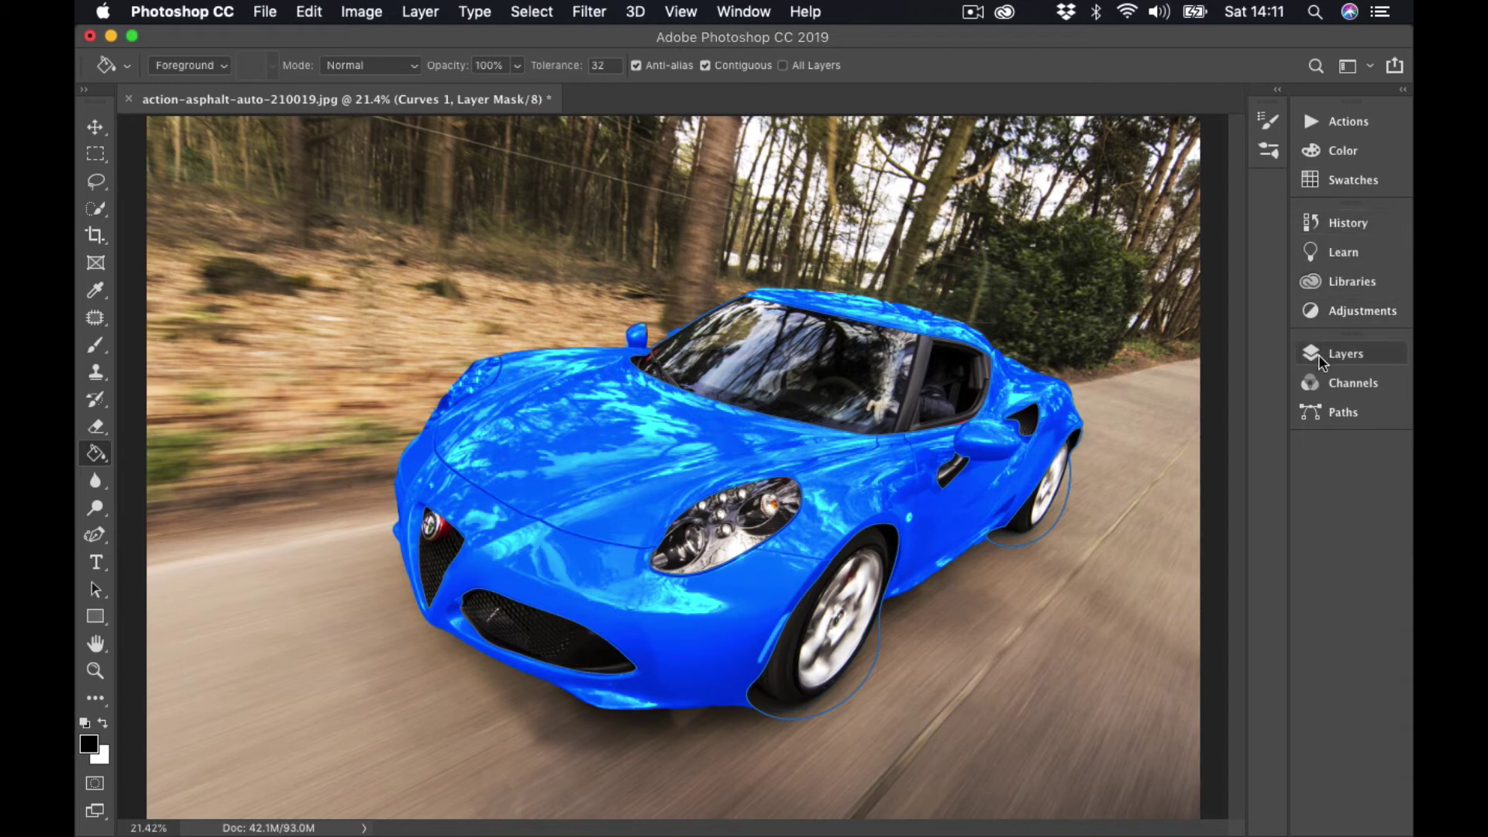
{"action": "left_click", "coordinate": [1324, 418]}
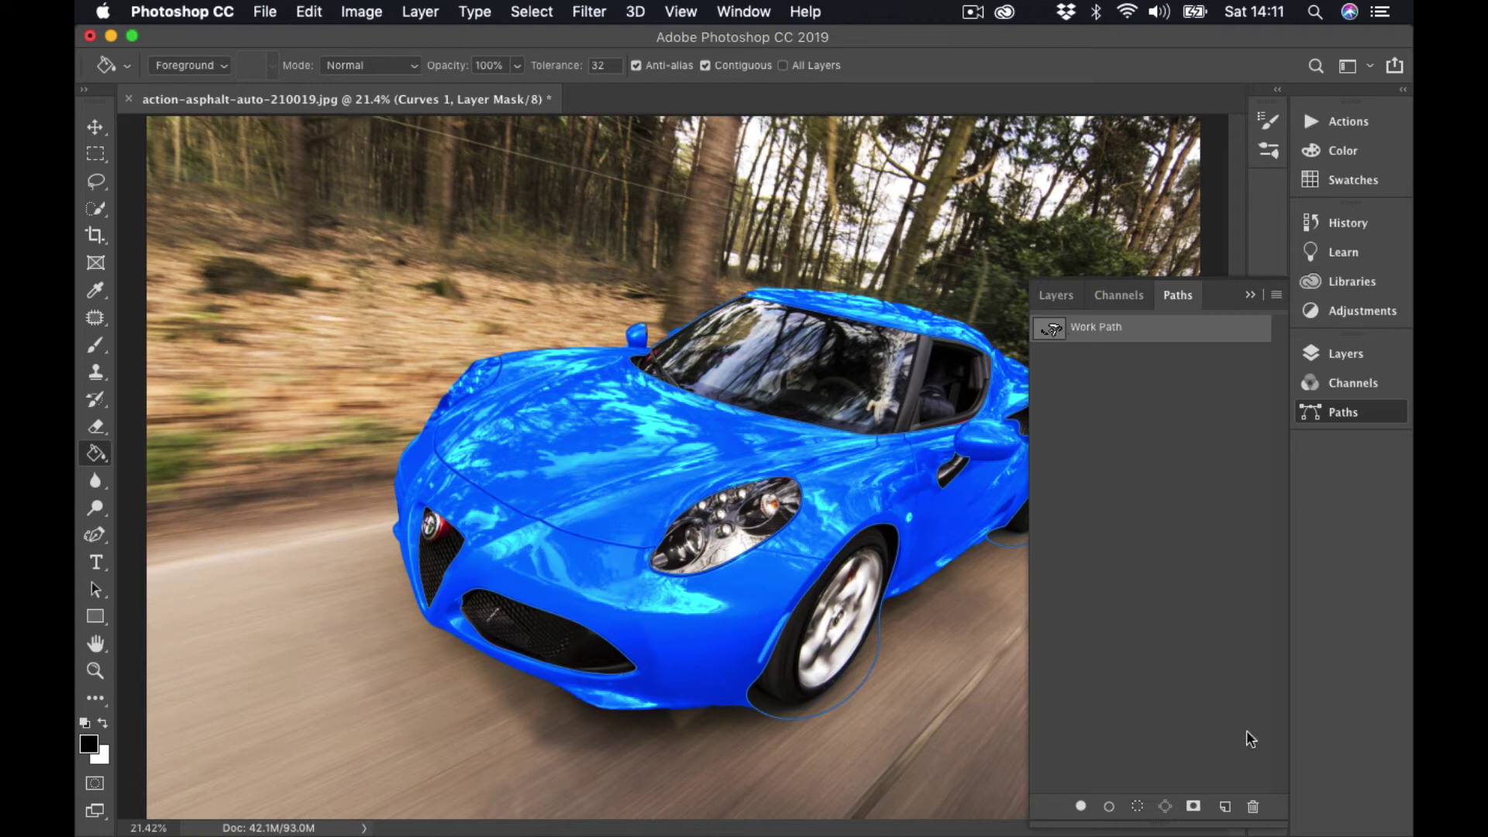
{"action": "left_click_drag", "start_coordinate": [1052, 332], "coordinate": [1258, 810]}
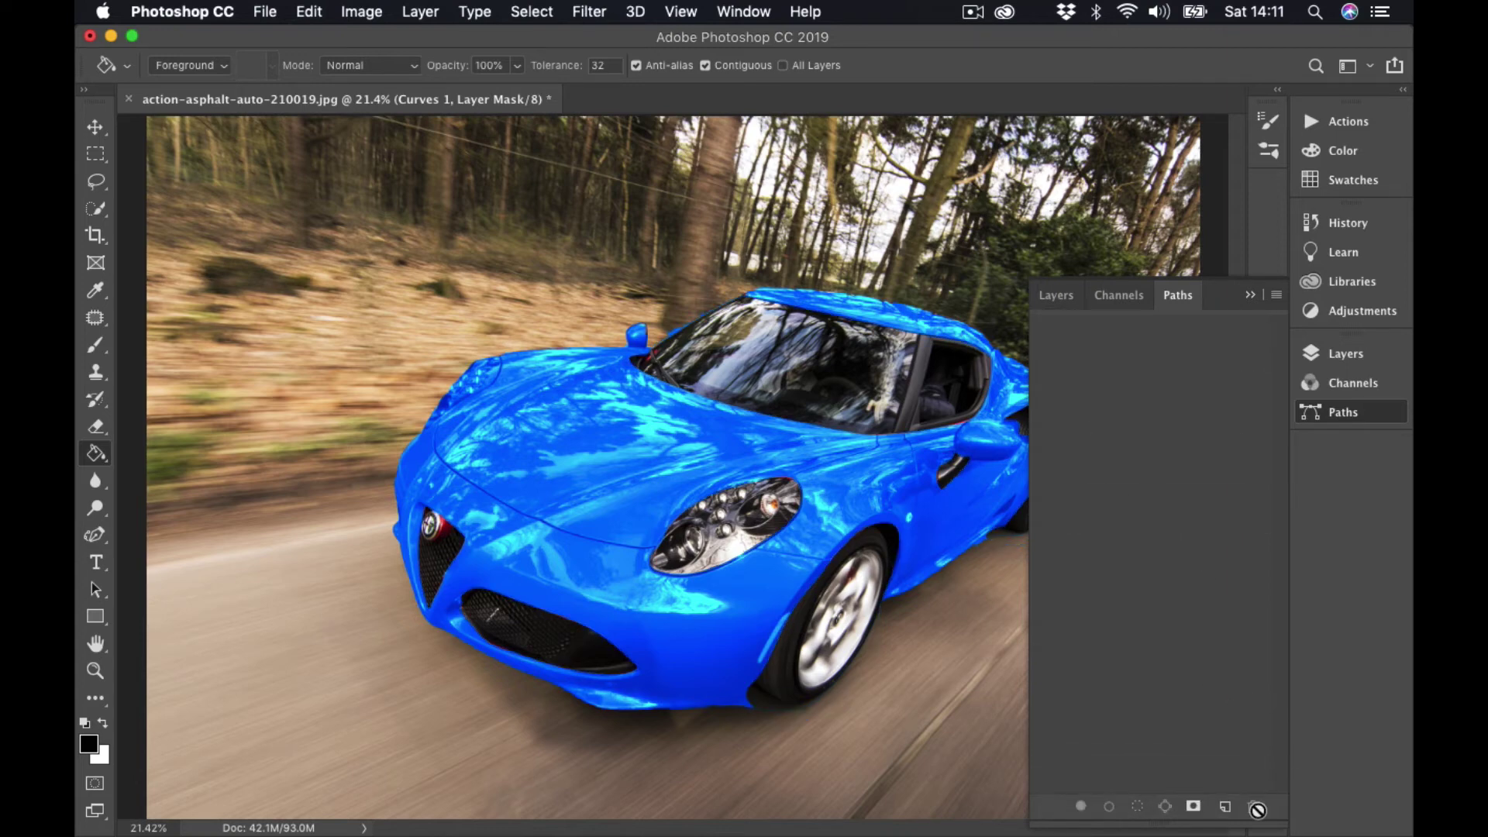
{"action": "left_click", "coordinate": [1248, 296]}
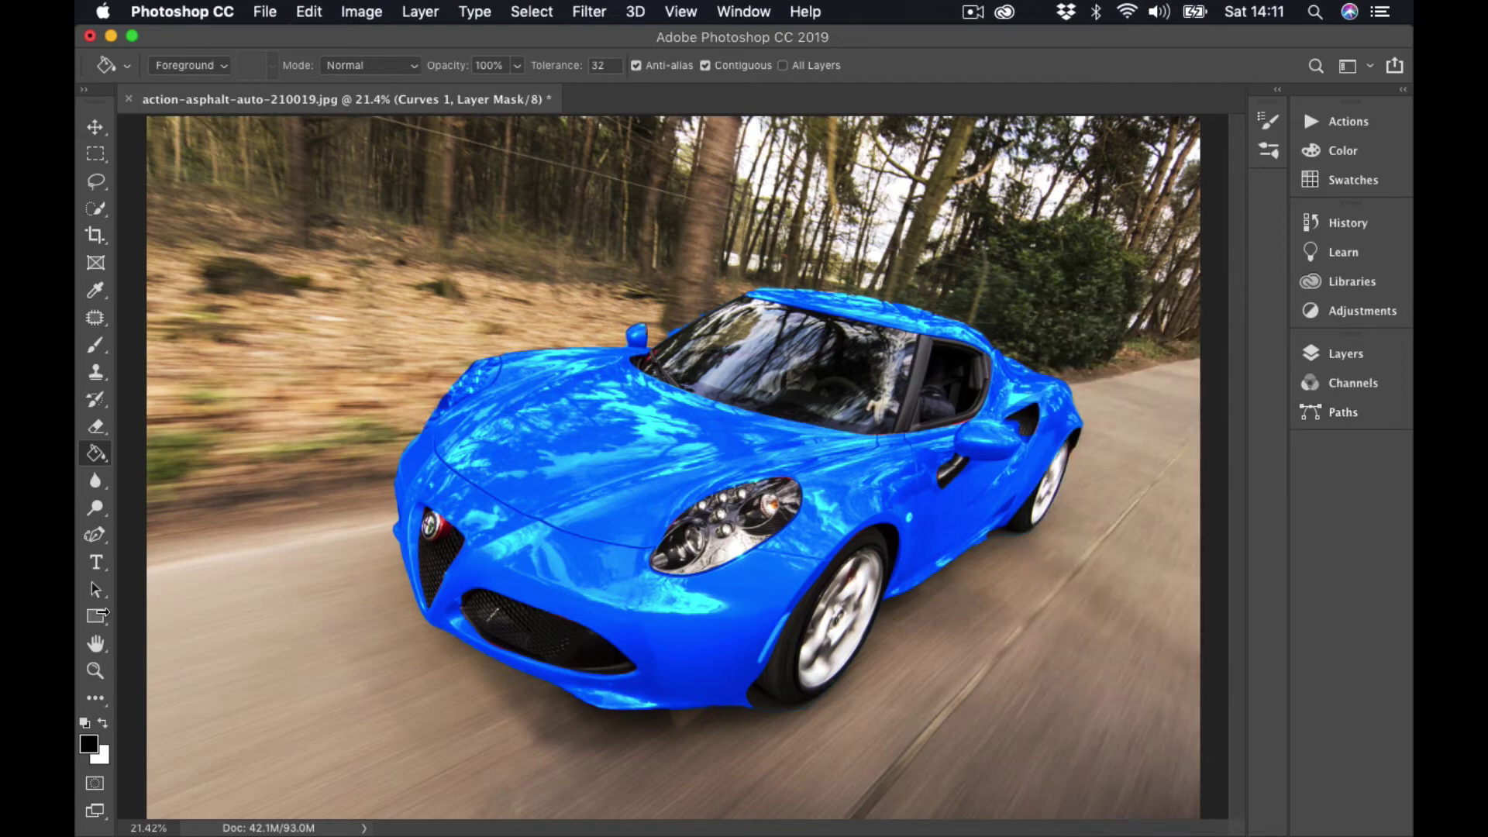
Take the Brush tool with black as foreground and try to paint over the far headlight on the Curves 1 mask in Overlay mode
{"action": "left_click", "coordinate": [94, 670]}
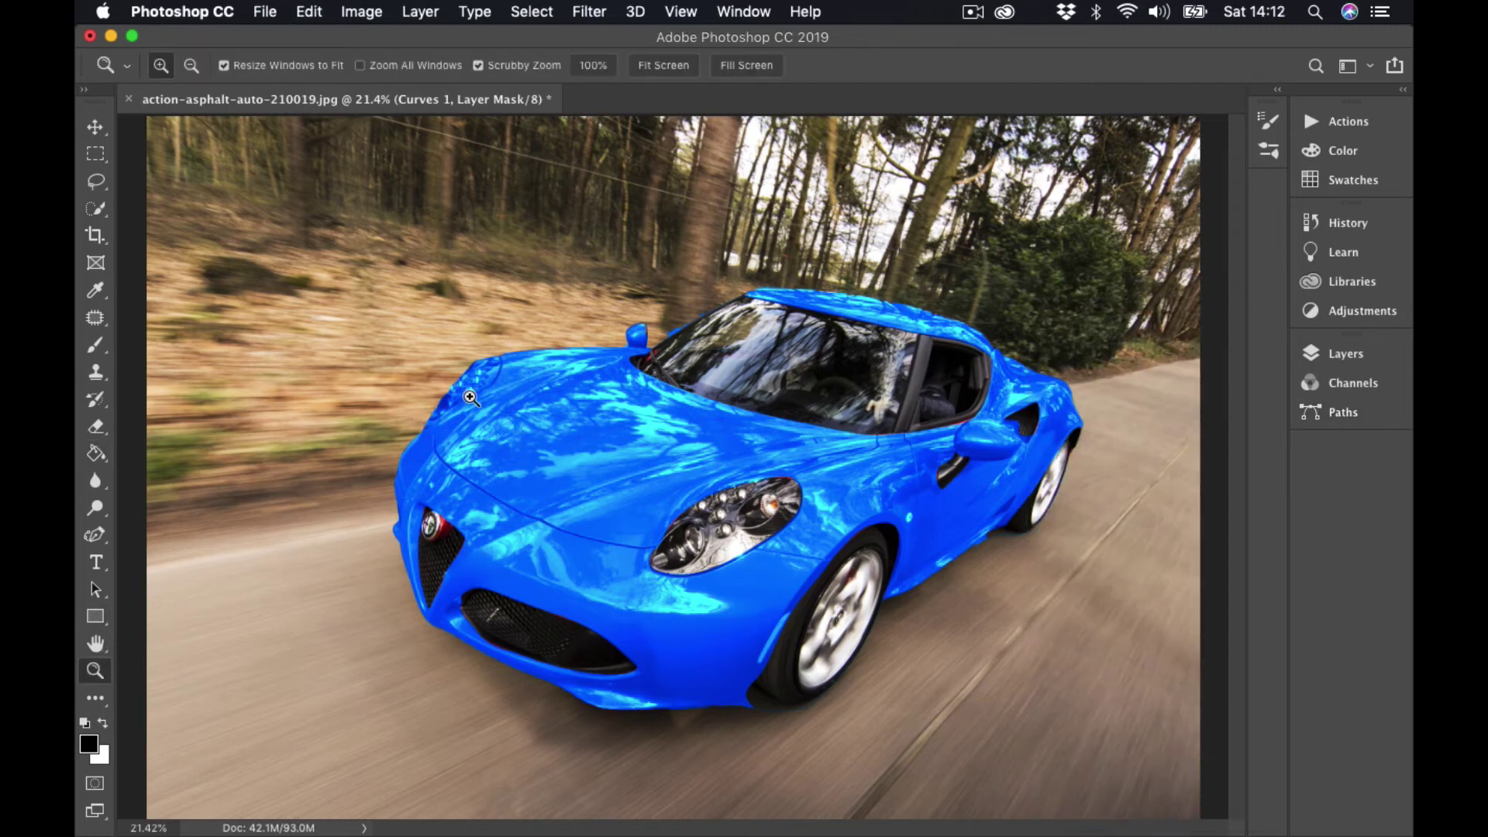
{"action": "left_click_drag", "start_coordinate": [465, 396], "coordinate": [549, 406]}
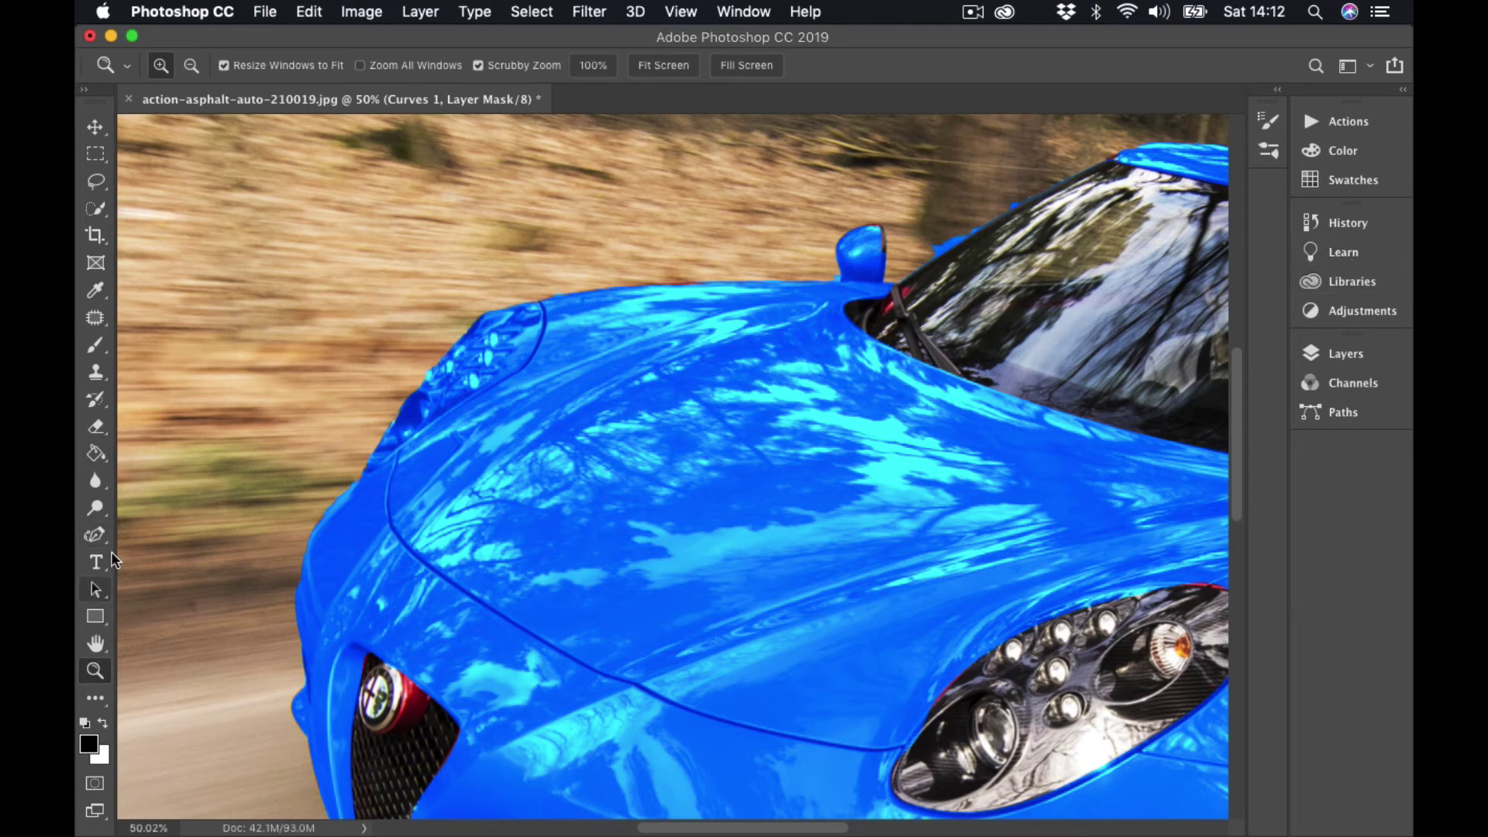
{"action": "left_click", "coordinate": [106, 349]}
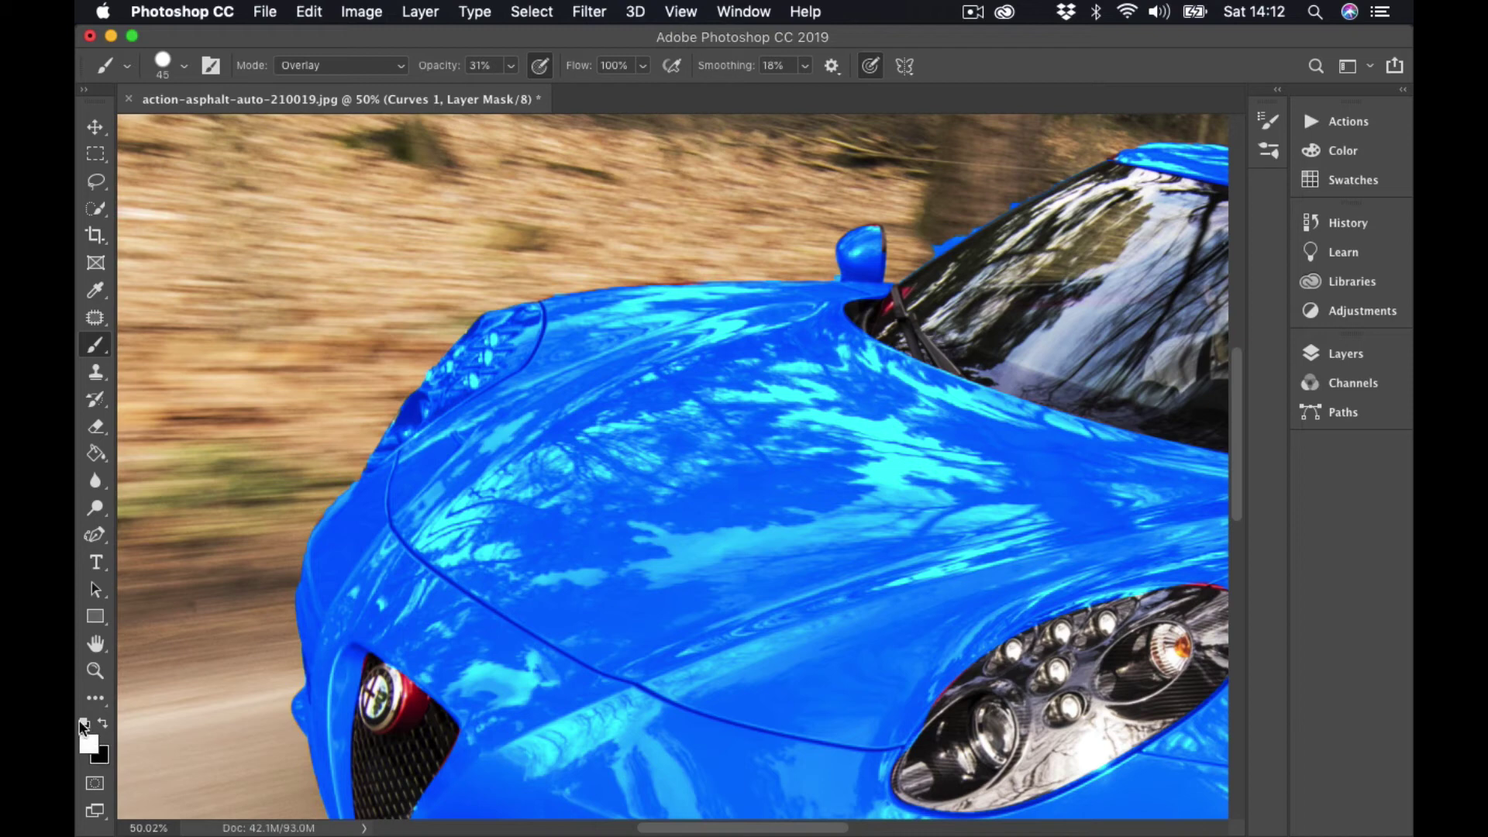
{"action": "left_click", "coordinate": [102, 722]}
{"action": "left_click", "coordinate": [1346, 354]}
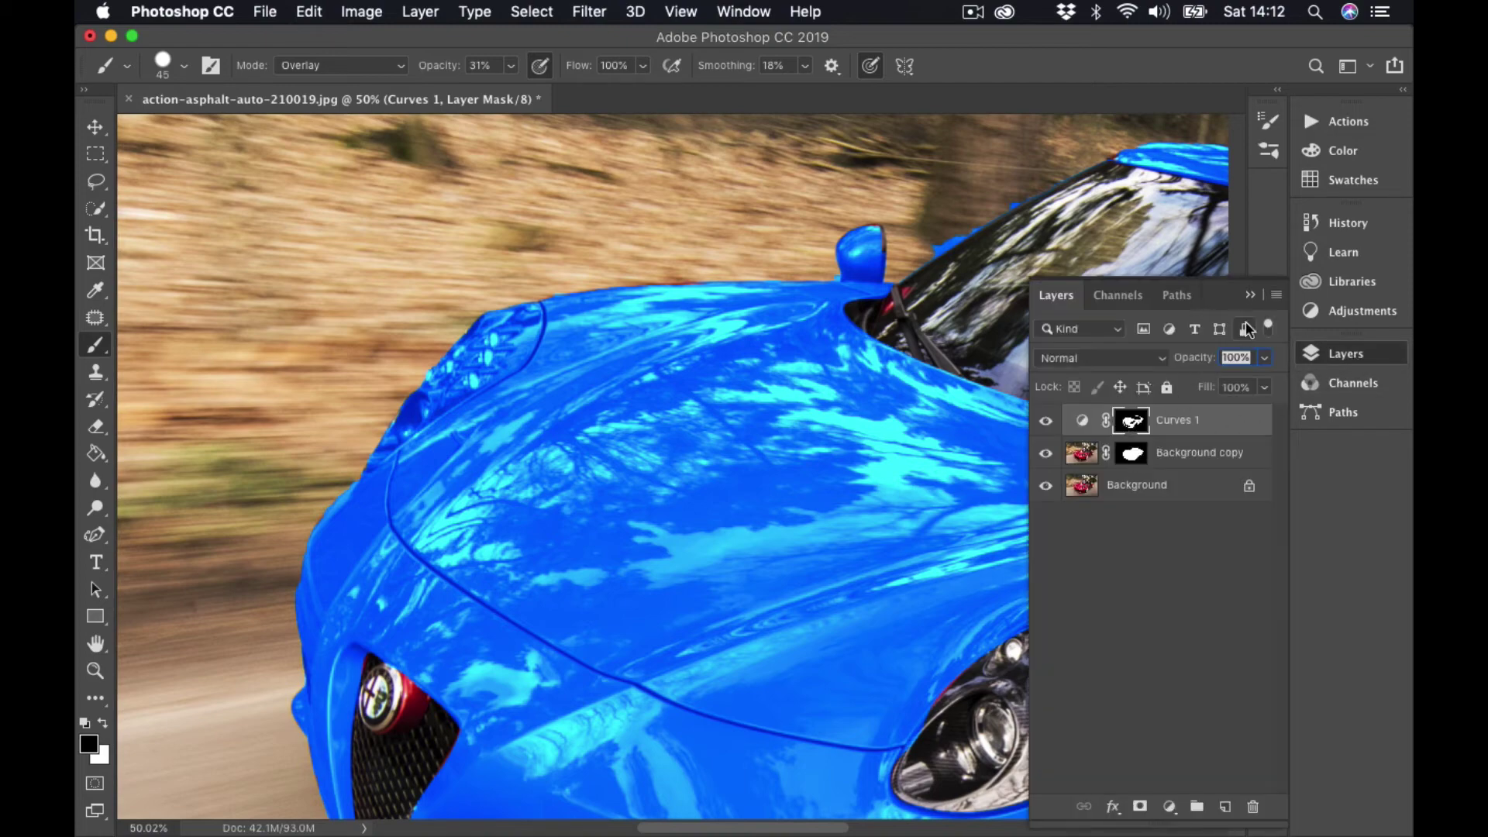
{"action": "left_click", "coordinate": [1256, 299]}
{"action": "left_click_drag", "start_coordinate": [409, 393], "coordinate": [394, 402]}
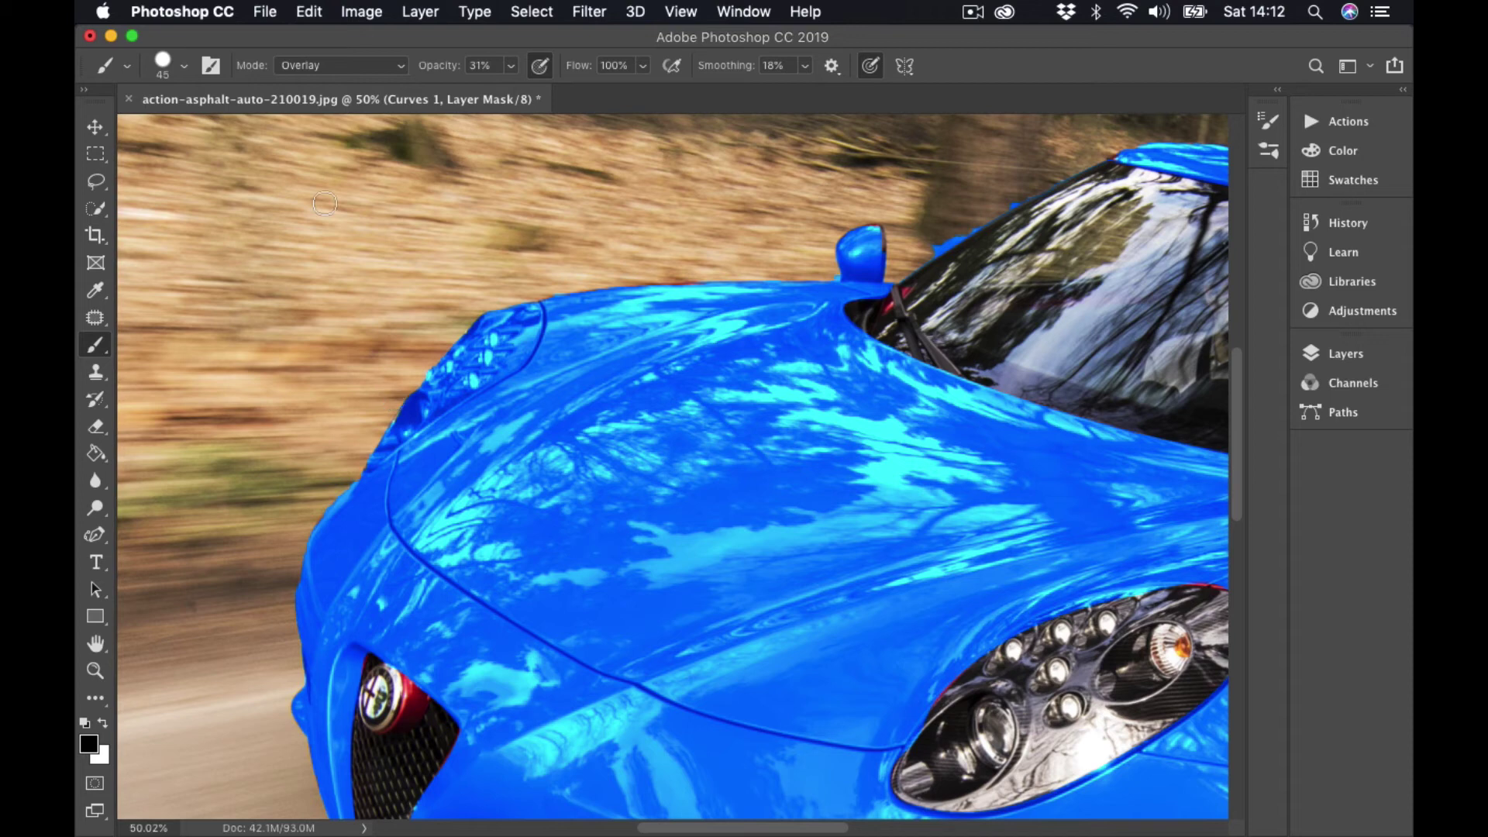
Set the brush to Normal mode at 100% opacity and paint the far headlight black on the Curves 1 layer mask
{"action": "left_click", "coordinate": [336, 65]}
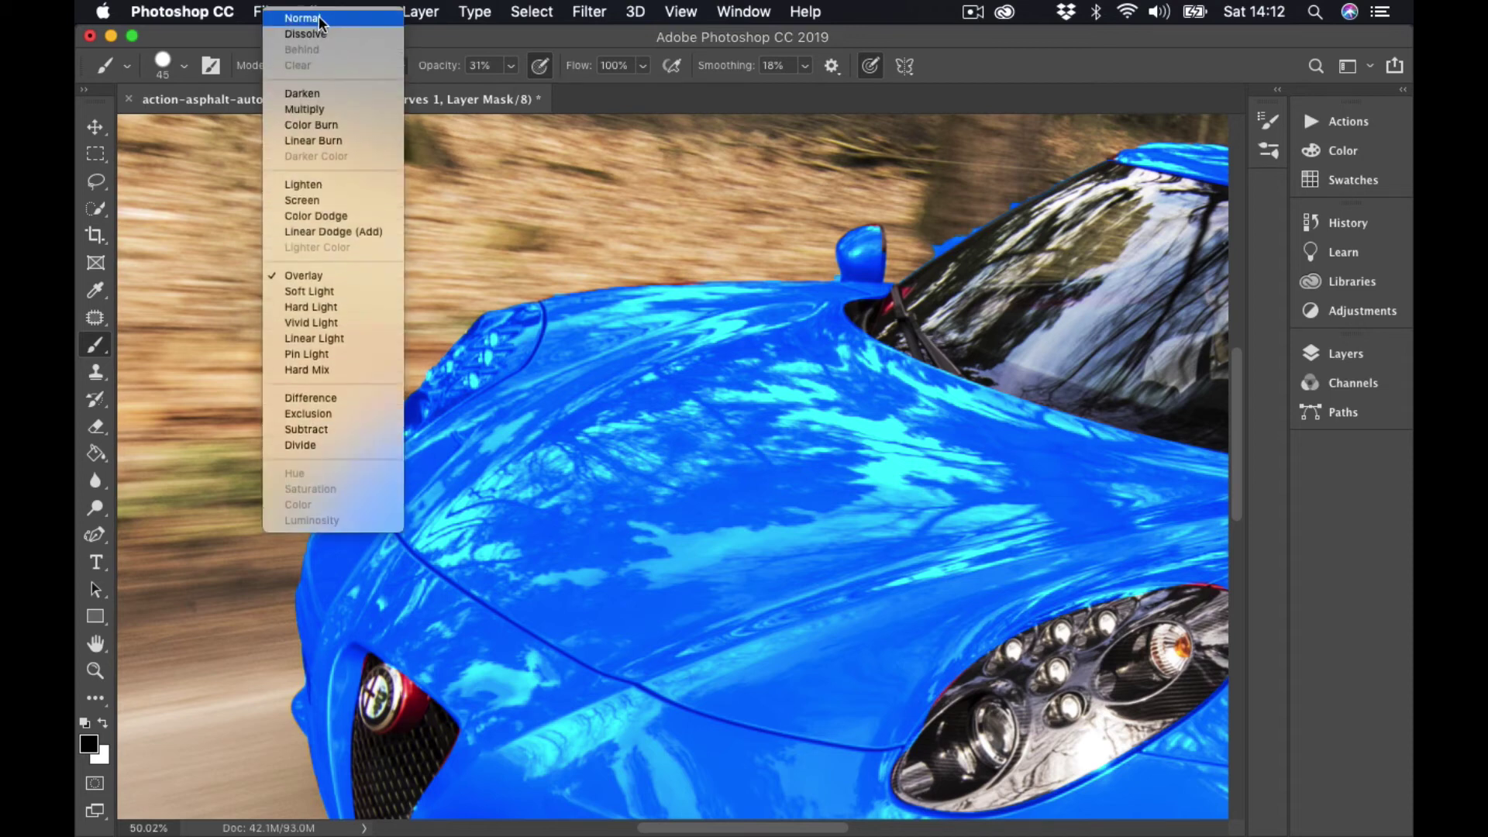
{"action": "left_click", "coordinate": [326, 19]}
{"action": "mouse_move", "coordinate": [405, 405]}
{"action": "left_mouse_down"}
{"action": "mouse_move", "coordinate": [385, 422]}
{"action": "mouse_move", "coordinate": [480, 341]}
{"action": "mouse_move", "coordinate": [461, 364]}
{"action": "mouse_move", "coordinate": [465, 348]}
{"action": "left_mouse_up"}
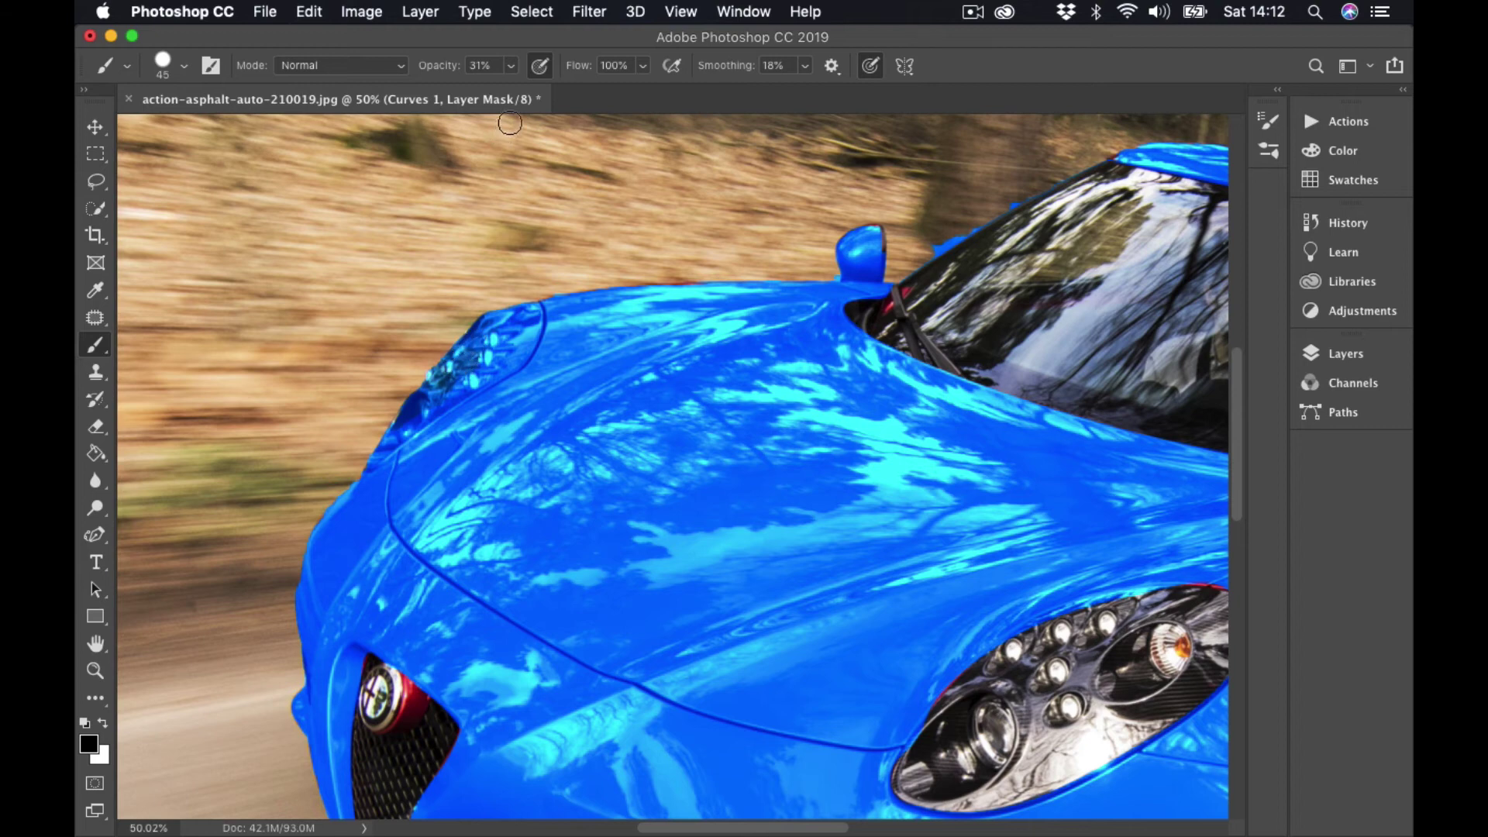
{"action": "left_click", "coordinate": [511, 66]}
{"action": "left_click_drag", "start_coordinate": [511, 96], "coordinate": [637, 96]}
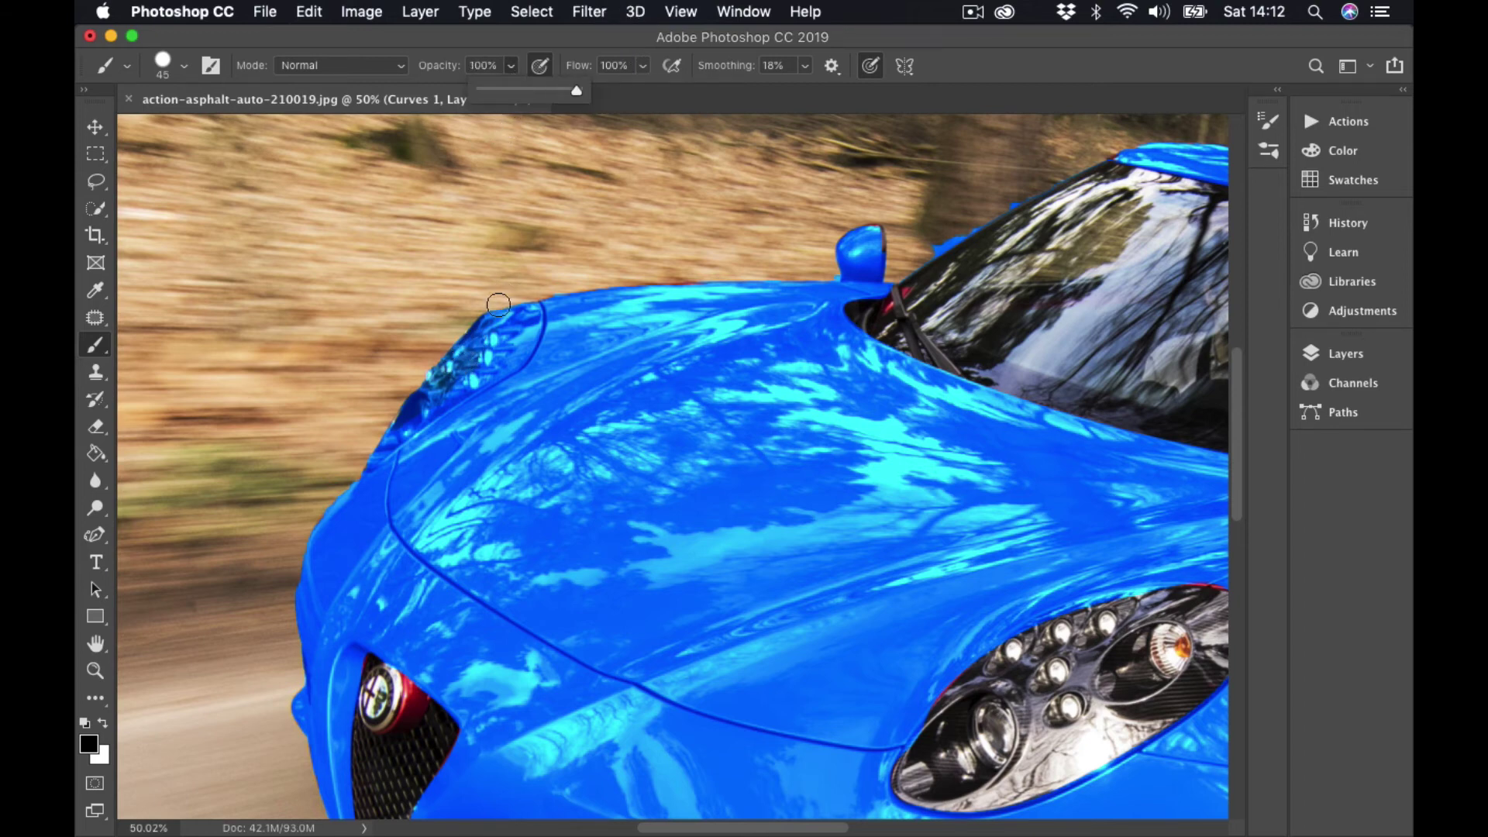
{"action": "mouse_move", "coordinate": [462, 358]}
{"action": "left_mouse_down"}
{"action": "mouse_move", "coordinate": [448, 354]}
{"action": "mouse_move", "coordinate": [523, 307]}
{"action": "mouse_move", "coordinate": [532, 326]}
{"action": "mouse_move", "coordinate": [512, 353]}
{"action": "mouse_move", "coordinate": [453, 390]}
{"action": "mouse_move", "coordinate": [431, 372]}
{"action": "mouse_move", "coordinate": [369, 445]}
{"action": "mouse_move", "coordinate": [434, 394]}
{"action": "left_mouse_up"}
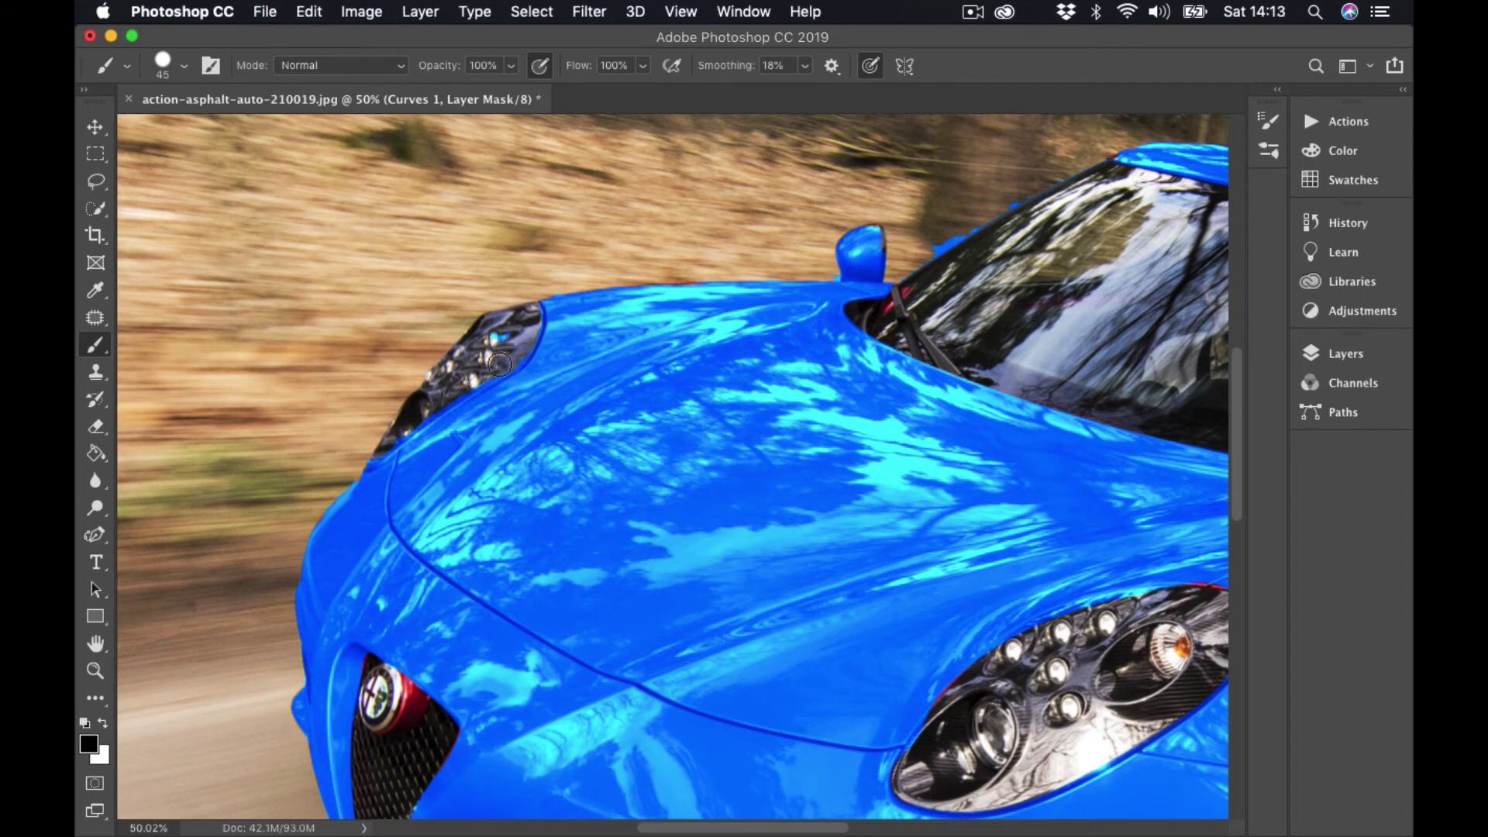
{"action": "left_click_drag", "start_coordinate": [438, 398], "coordinate": [417, 411]}
{"action": "mouse_move", "coordinate": [516, 340]}
{"action": "left_mouse_down"}
{"action": "mouse_move", "coordinate": [530, 314]}
{"action": "mouse_move", "coordinate": [447, 341]}
{"action": "mouse_move", "coordinate": [395, 424]}
{"action": "left_mouse_up"}
{"action": "scroll", "coordinate": [871, 446], "scroll_direction": "down", "scroll_amount": 5}
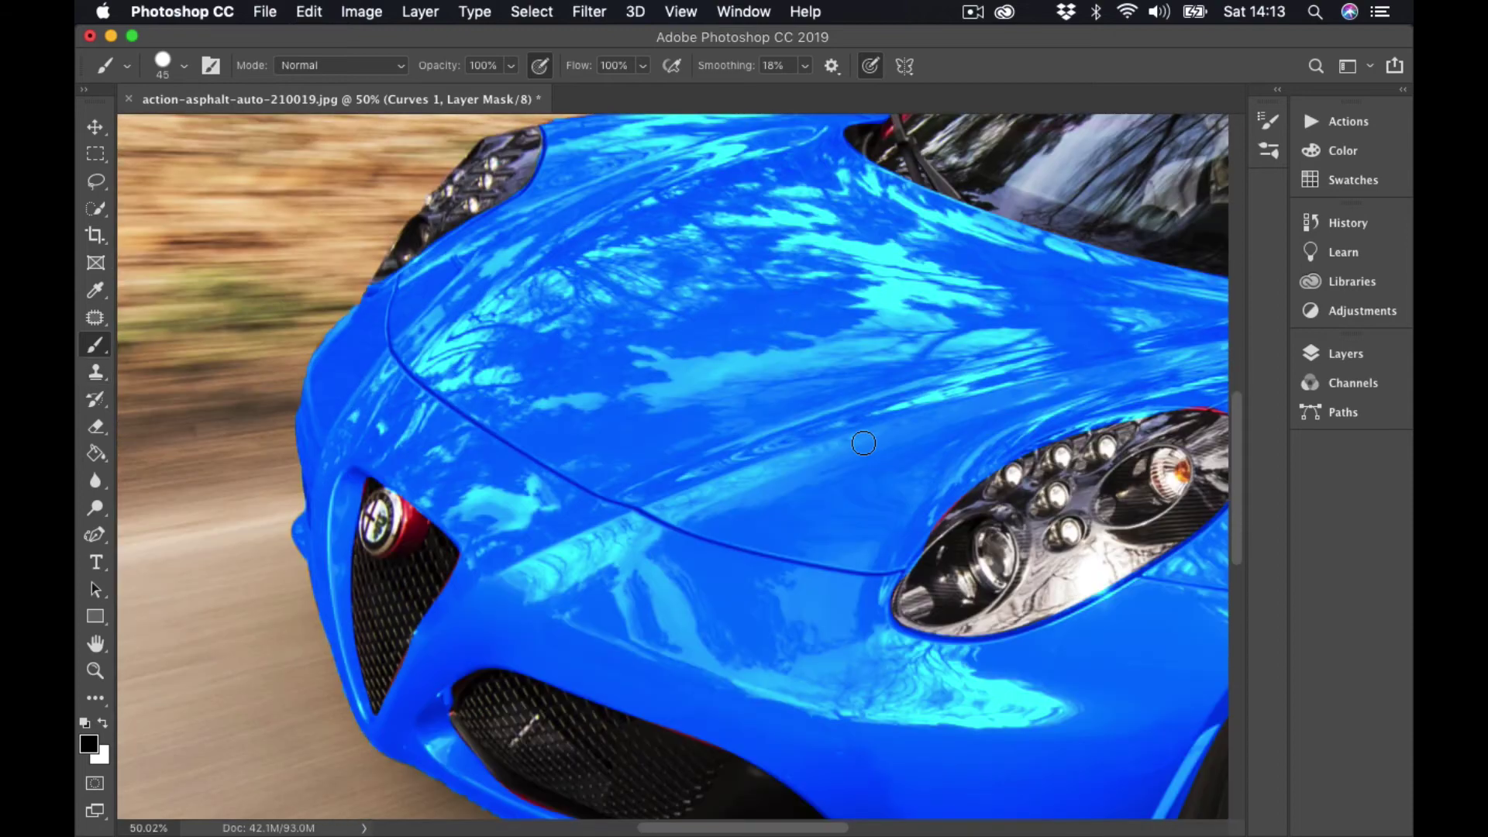
{"action": "left_click", "coordinate": [283, 504]}
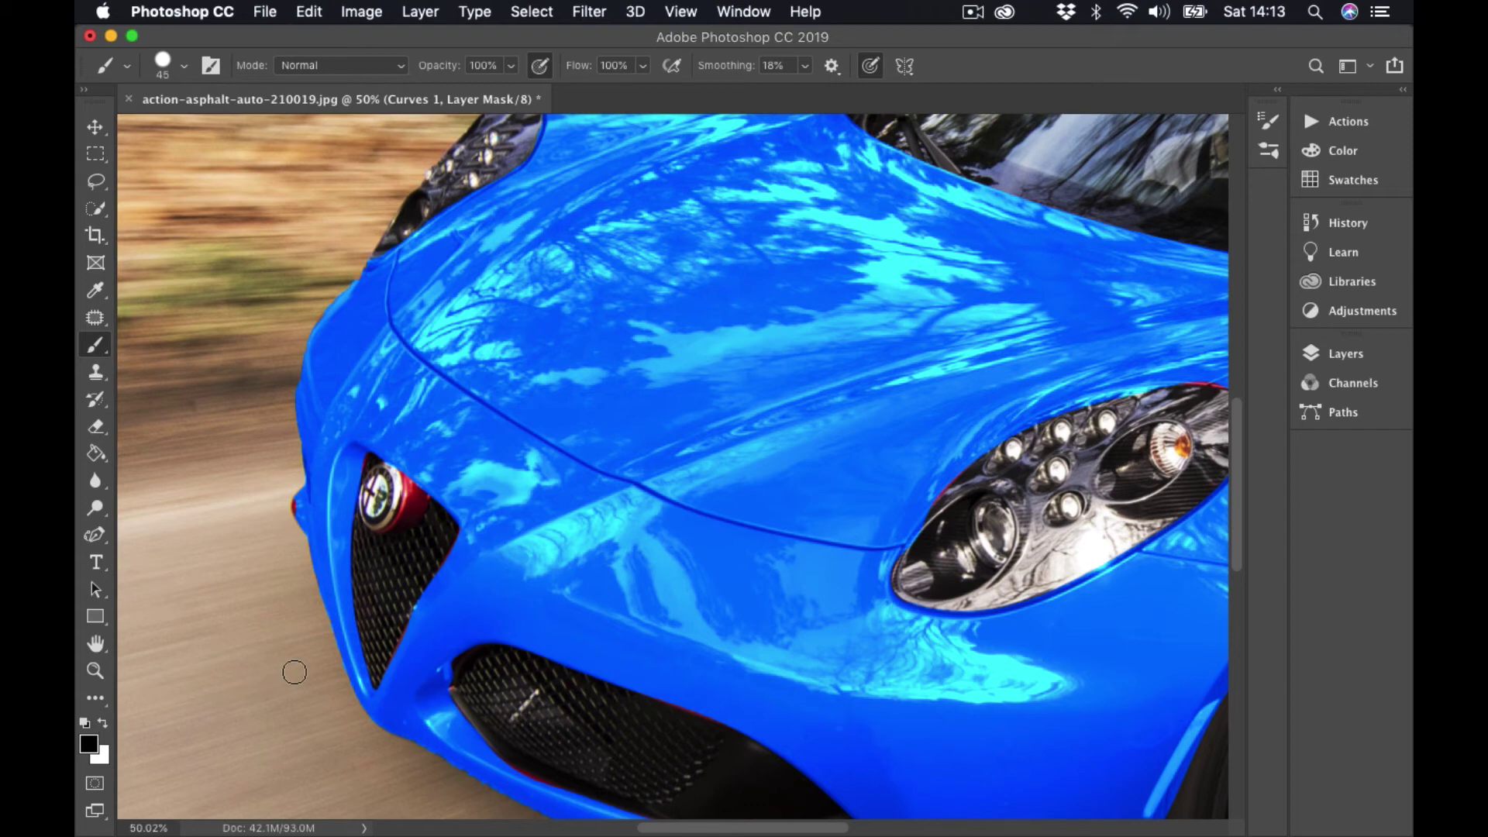
{"action": "key", "text": "super+z"}
Paint white on the Curves 1 mask over the leftover red beside the front badge and along the grille edges, starting with brush size 25
{"action": "scroll", "coordinate": [672, 533], "scroll_direction": "down", "scroll_amount": 3}
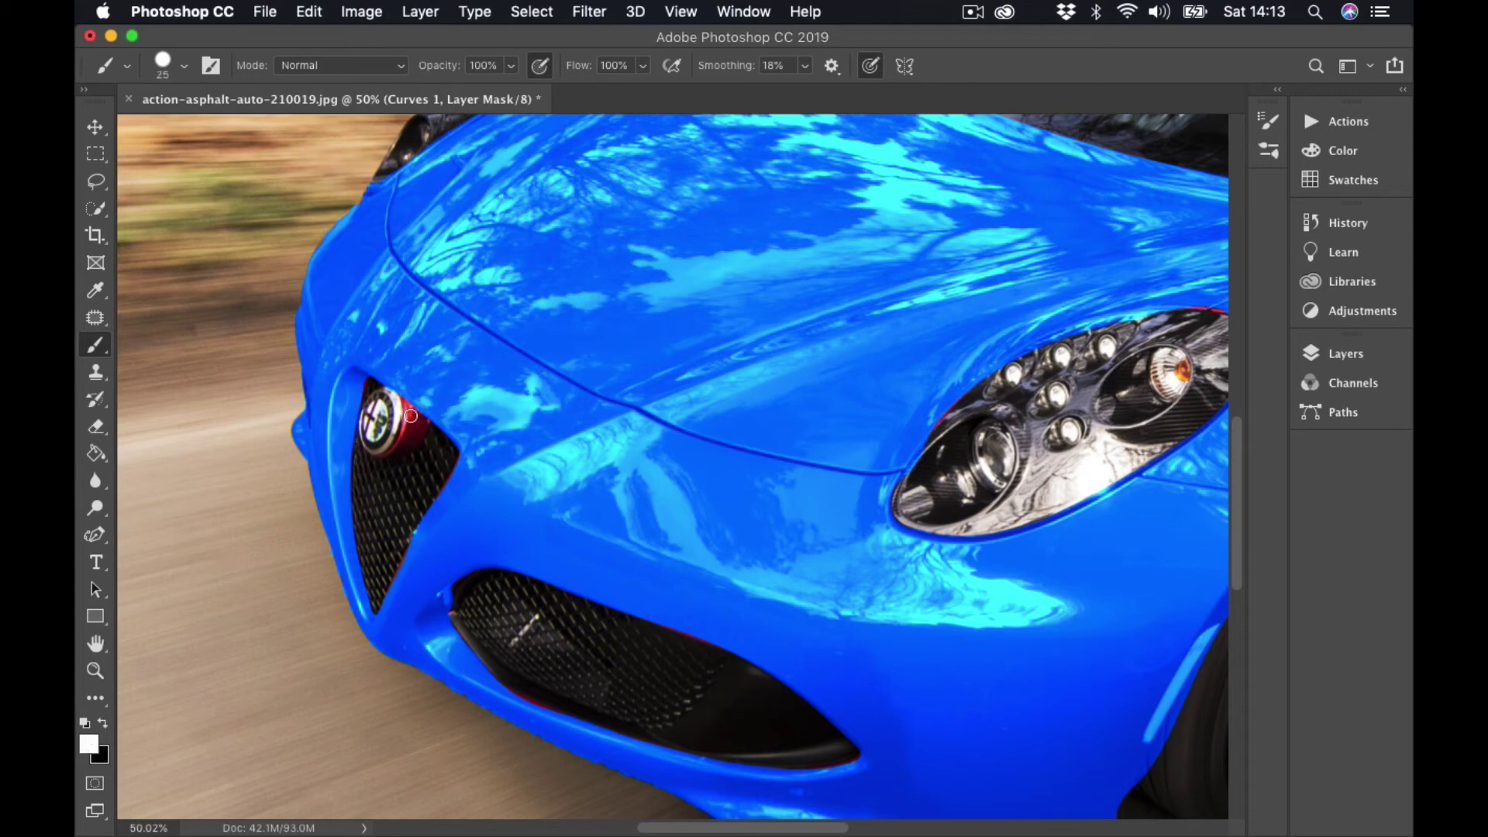
{"action": "key", "text": "bracketleft"}
{"action": "scroll", "coordinate": [400, 392], "scroll_direction": "down", "scroll_amount": 3}
{"action": "key", "text": "x"}
{"action": "key", "text": "bracketright"}
{"action": "key", "text": "bracketright"}
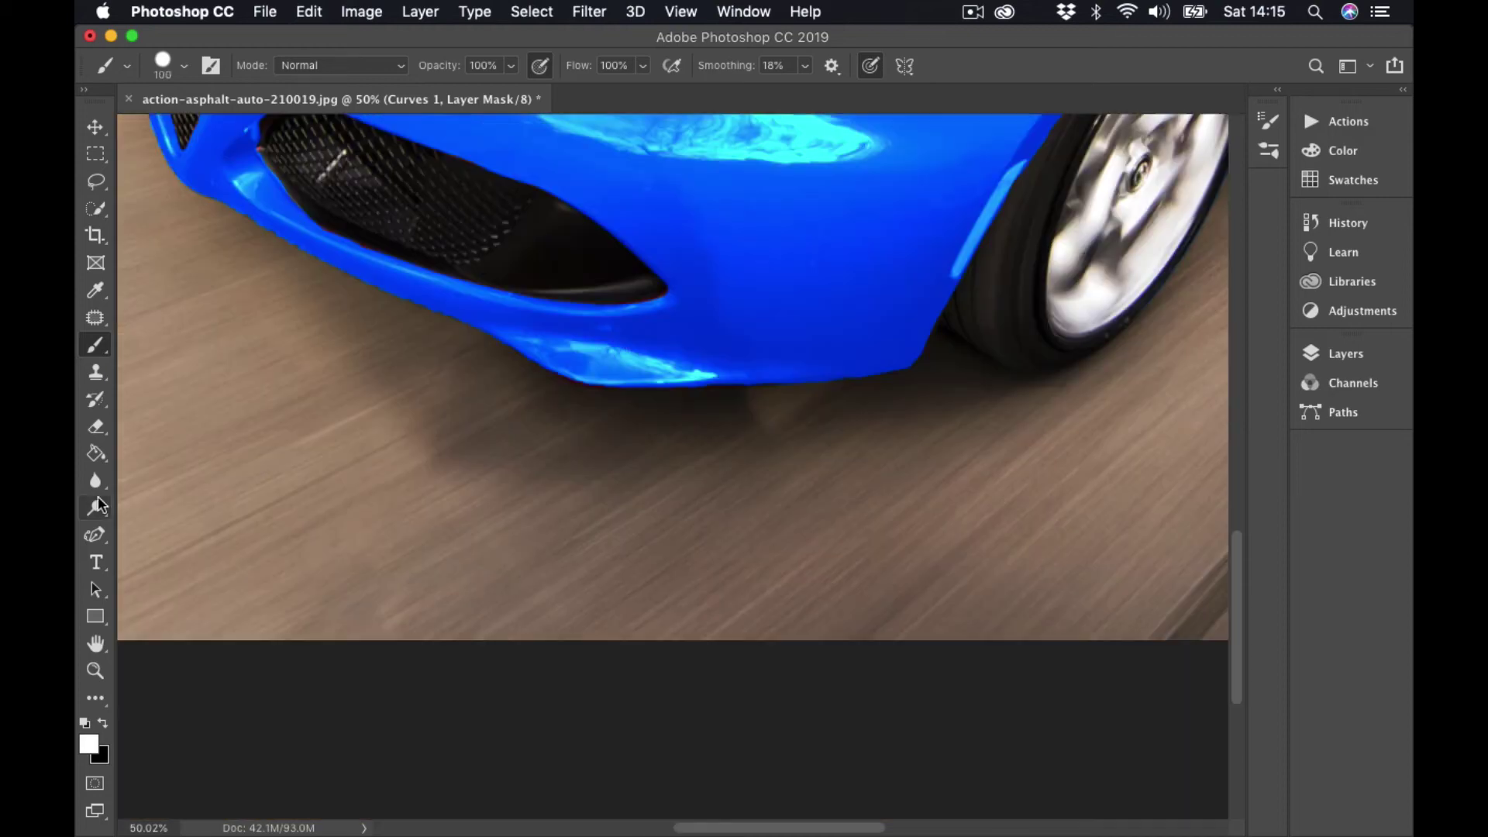
Darken the car by adding a point to the Lightness curve of Curves 1 at input 62, output 36
{"action": "double_click", "coordinate": [92, 647]}
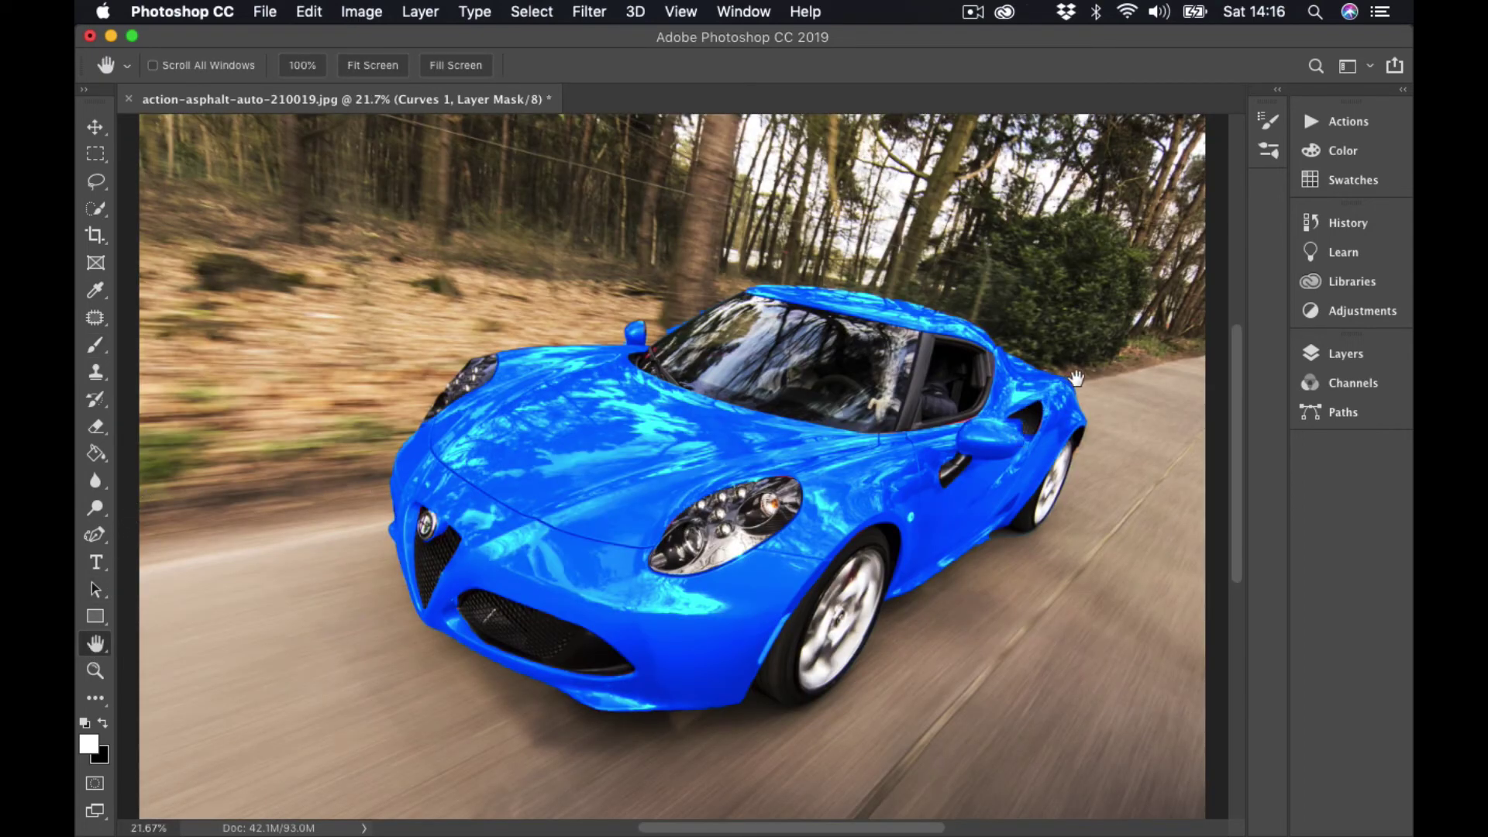
{"action": "scroll", "coordinate": [1085, 387], "scroll_direction": "down", "scroll_amount": 2}
{"action": "scroll", "coordinate": [1090, 390], "scroll_direction": "up", "scroll_amount": 1}
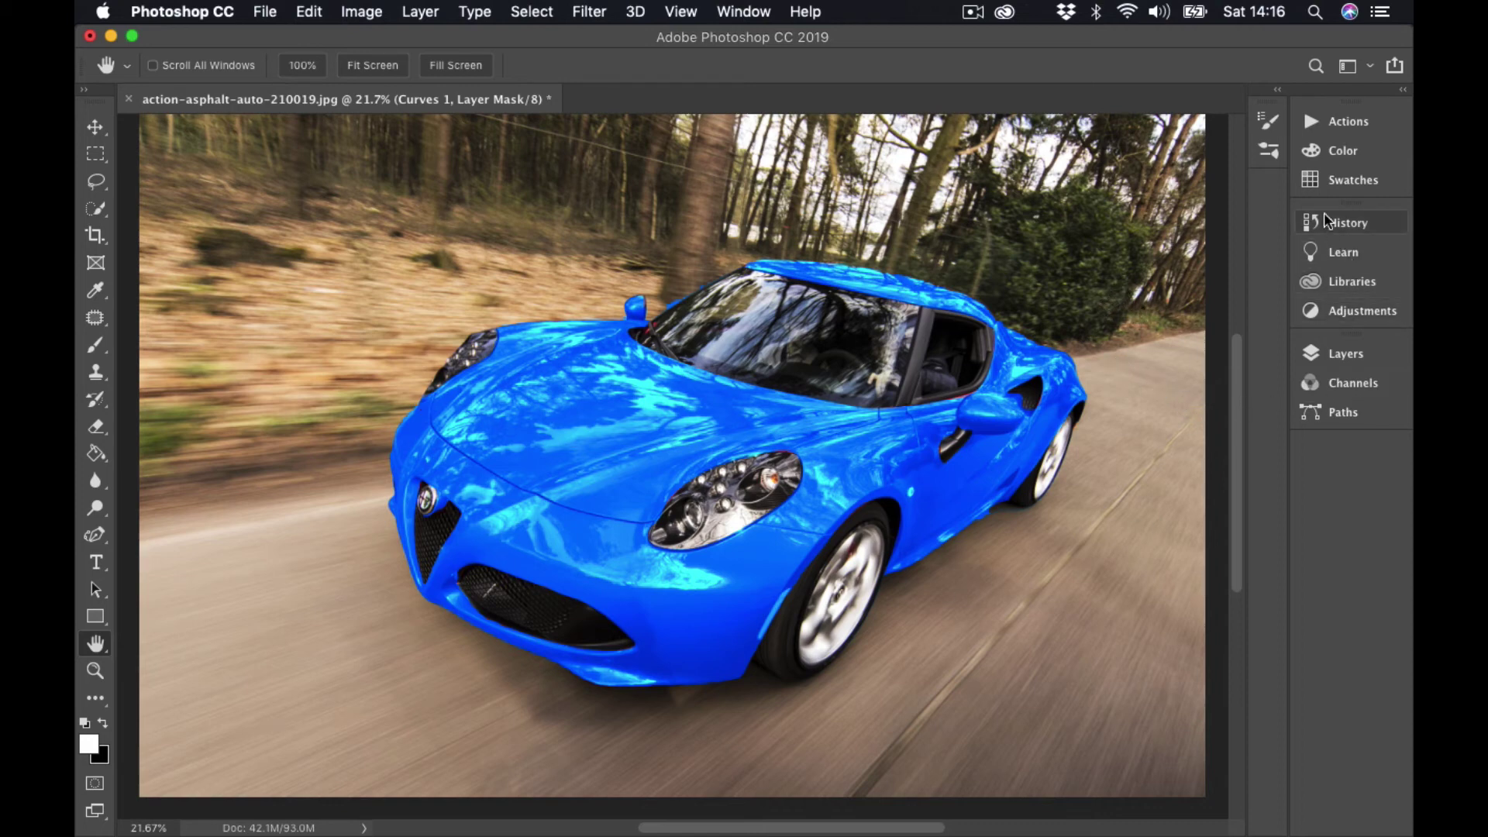
{"action": "left_click", "coordinate": [1342, 353]}
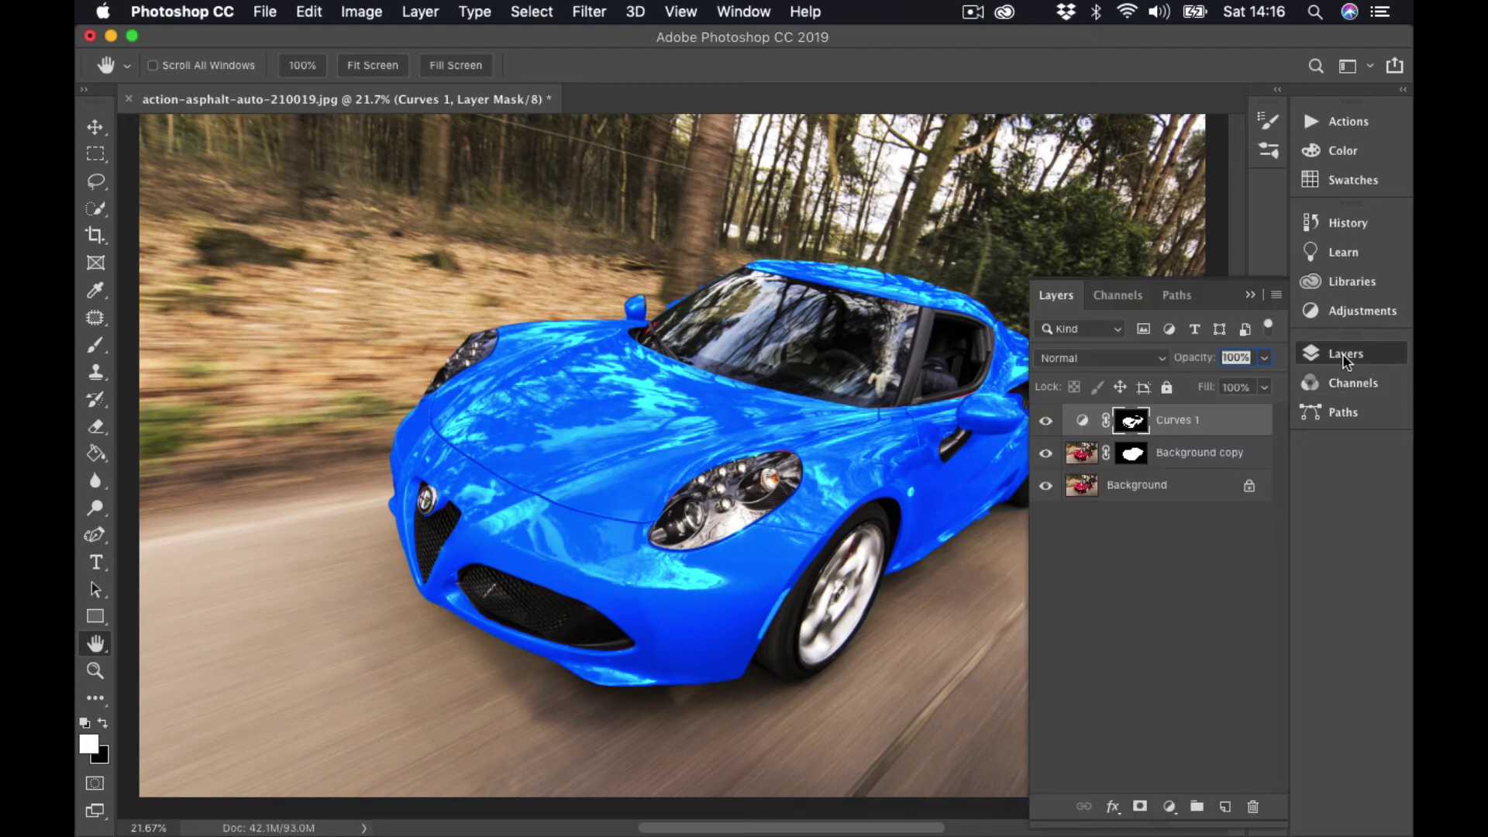
{"action": "double_click", "coordinate": [1082, 422]}
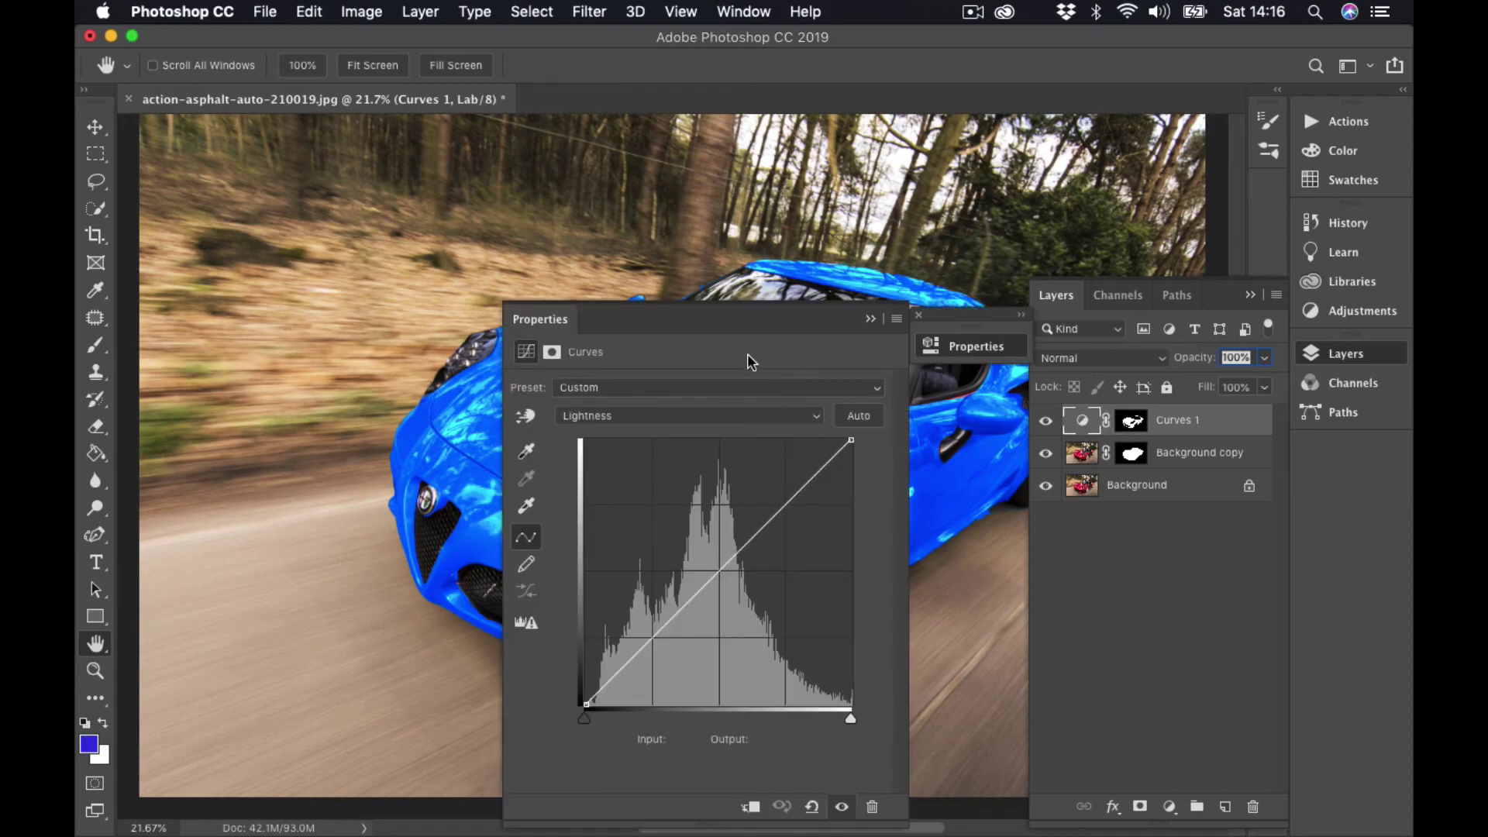
{"action": "left_click_drag", "start_coordinate": [757, 318], "coordinate": [1216, 188]}
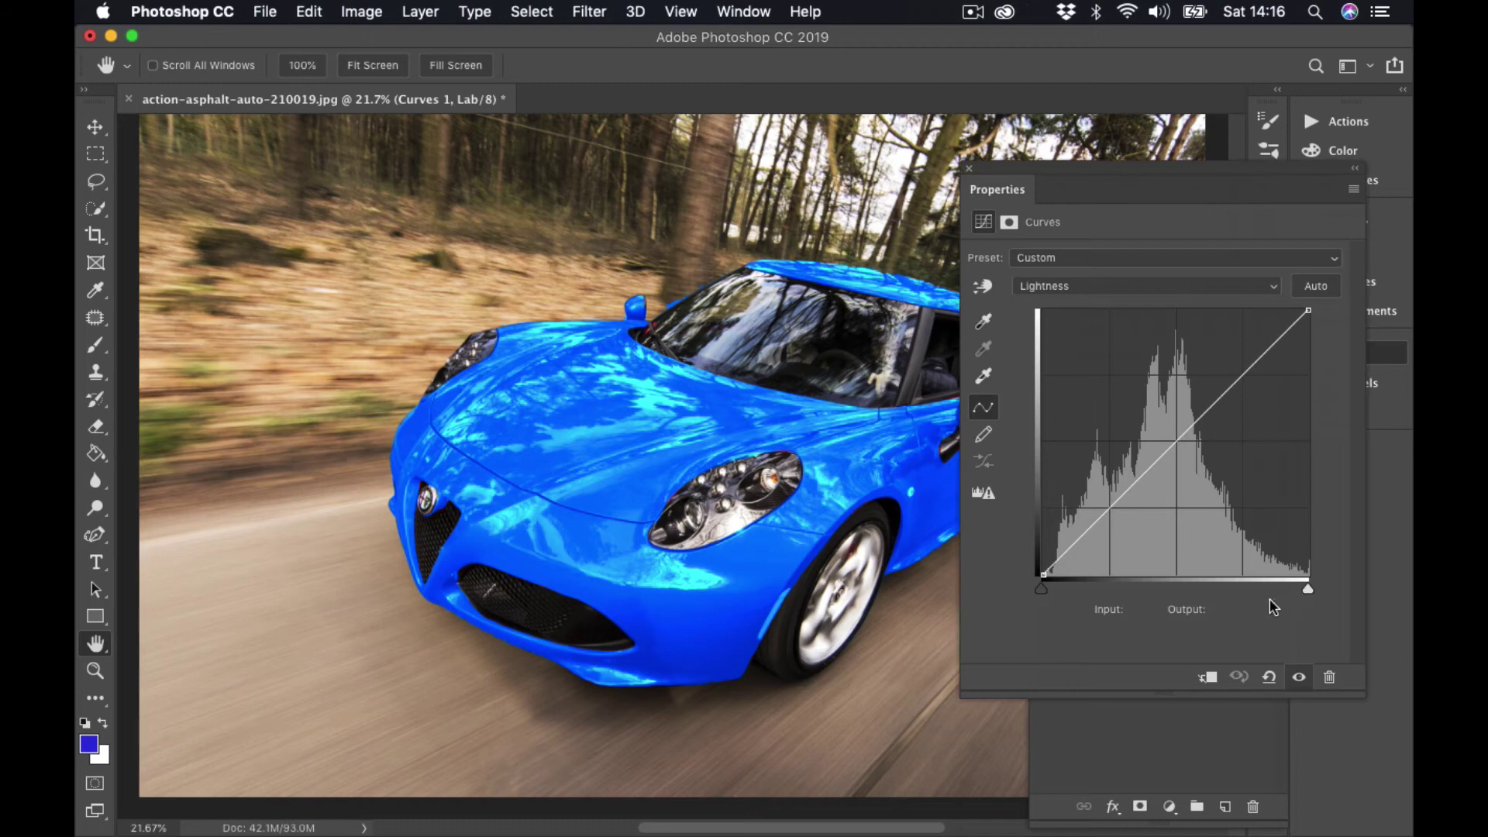
{"action": "left_click", "coordinate": [1168, 450]}
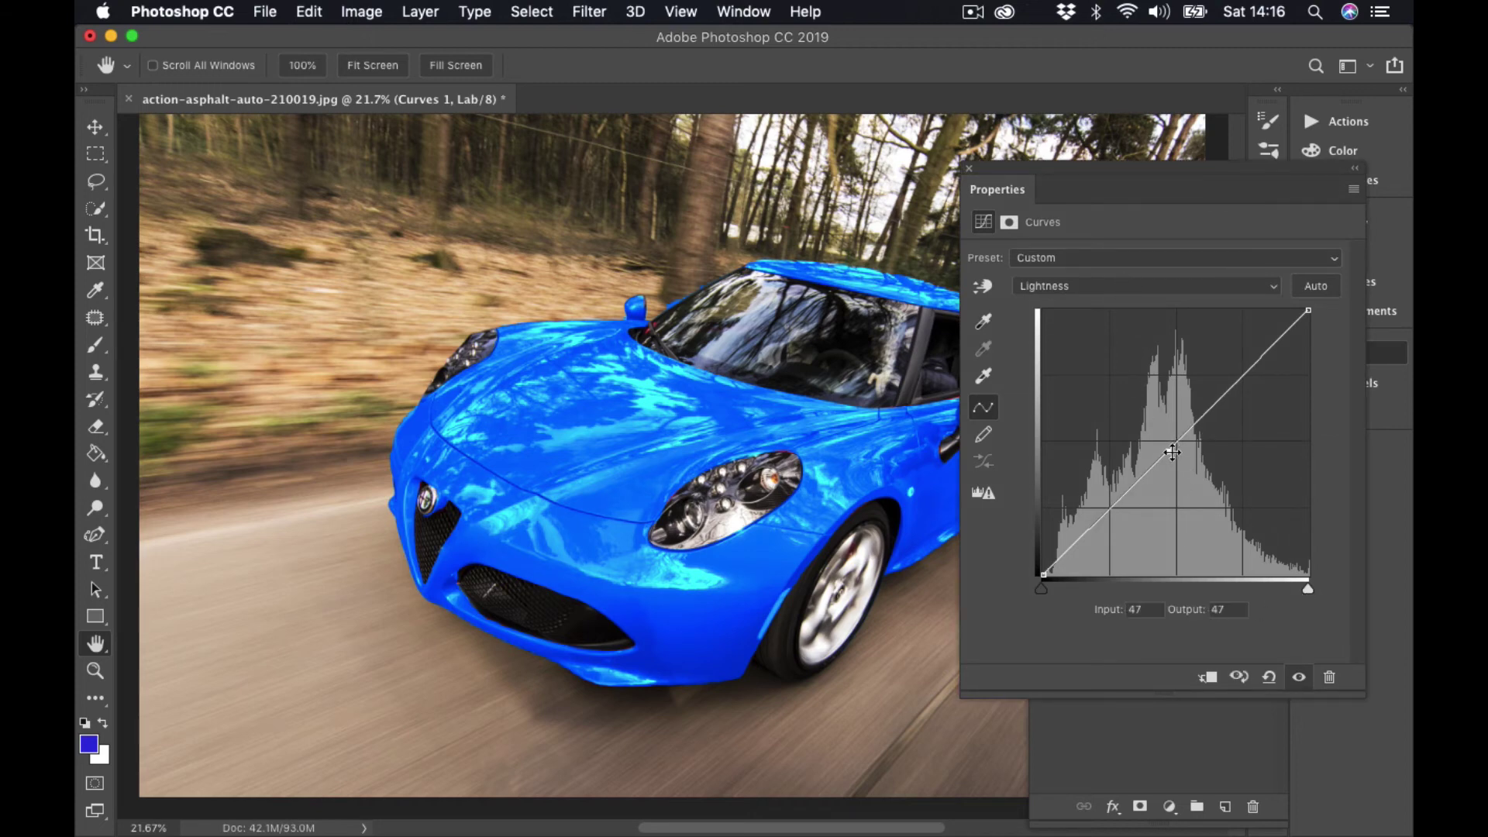
{"action": "left_click_drag", "start_coordinate": [1170, 451], "coordinate": [1207, 478]}
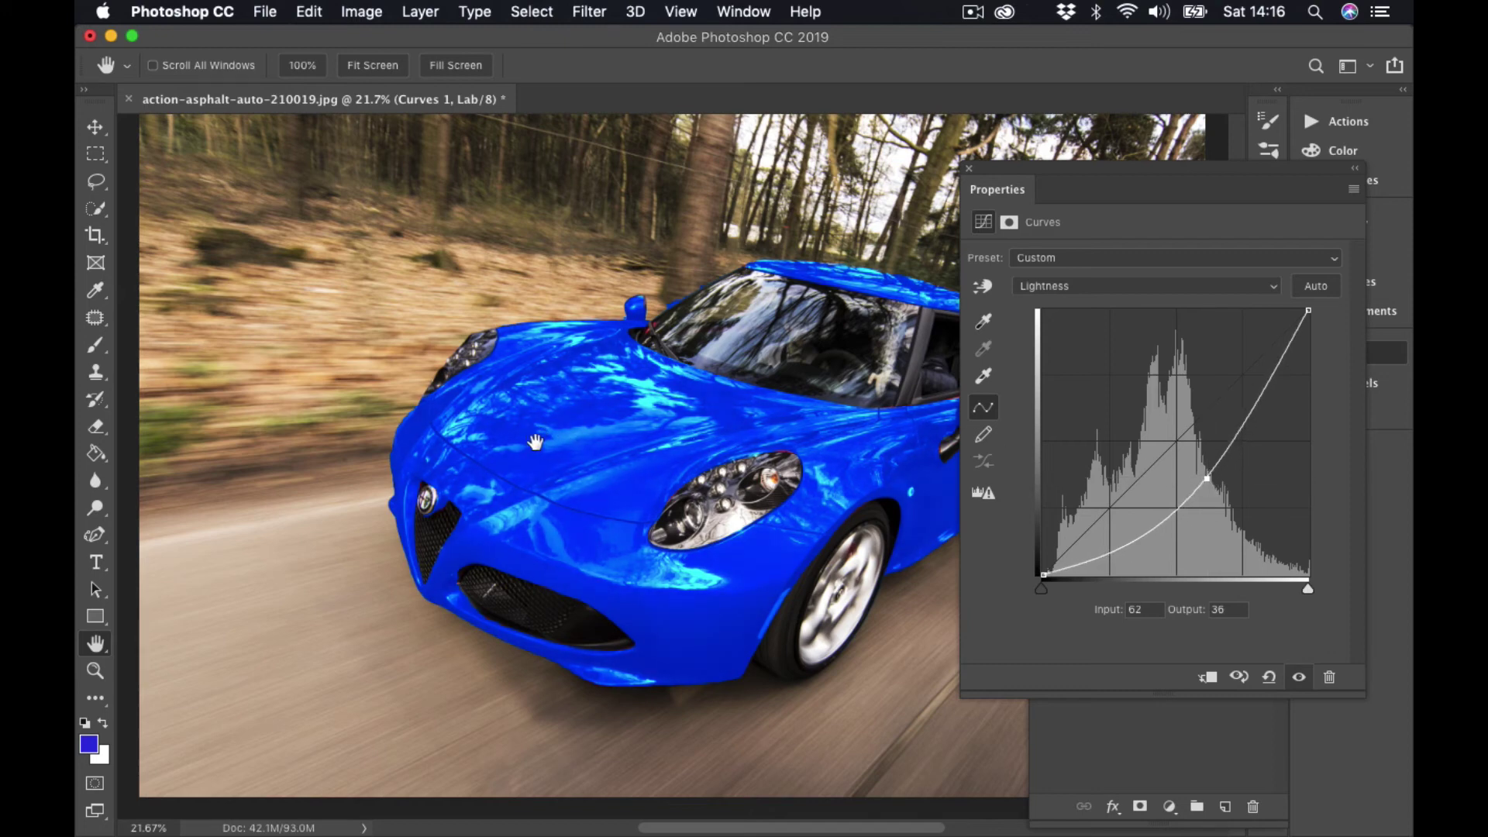
Move the point on the a channel's curve to input 65, output 13, and switch to the b channel
{"action": "left_click", "coordinate": [1163, 287]}
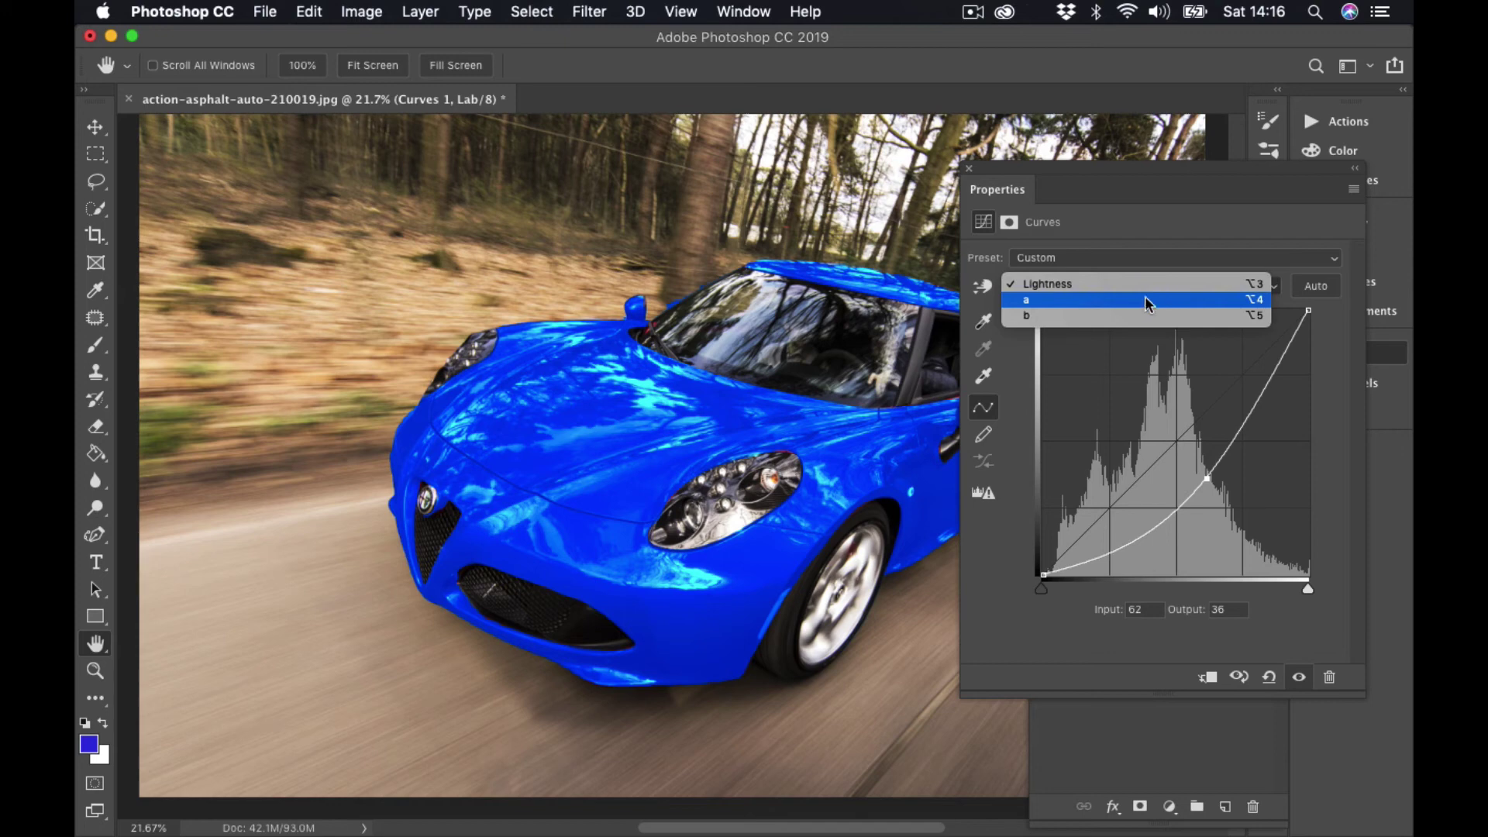
{"action": "left_click", "coordinate": [1126, 303]}
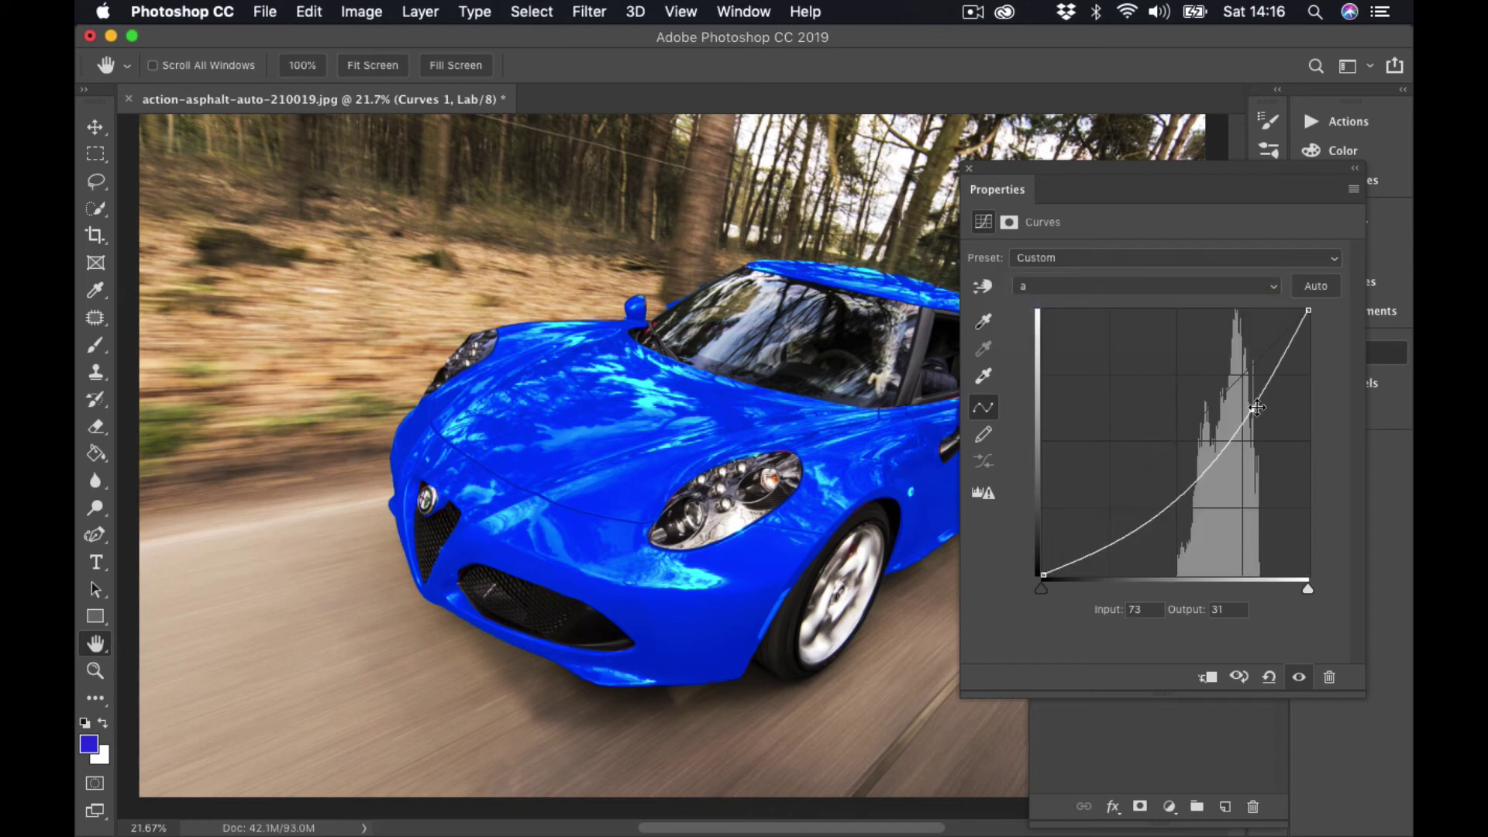
{"action": "left_click_drag", "start_coordinate": [1253, 413], "coordinate": [1243, 427]}
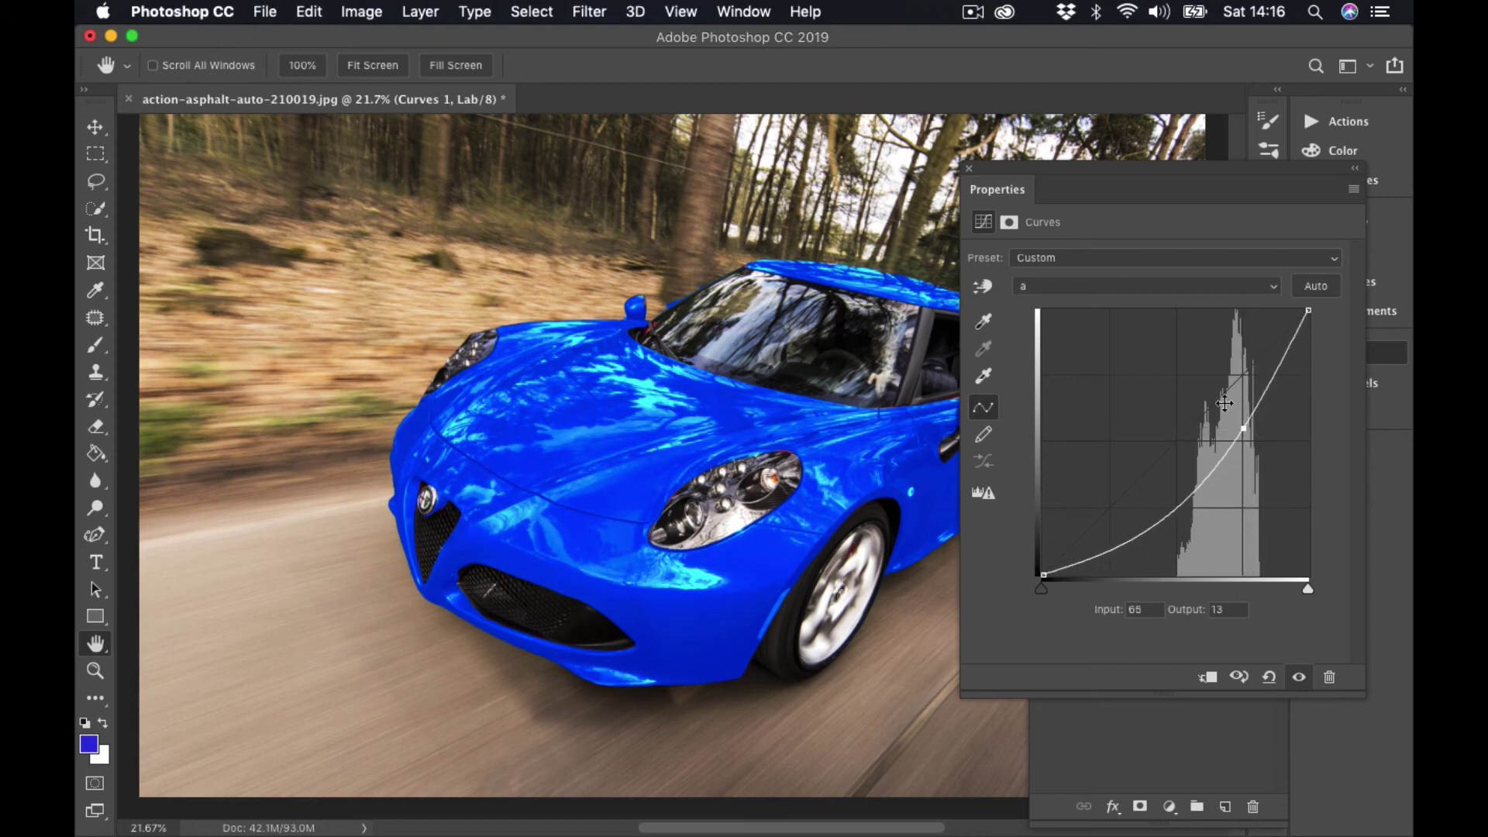
{"action": "left_click", "coordinate": [1102, 287]}
{"action": "left_click", "coordinate": [1097, 301]}
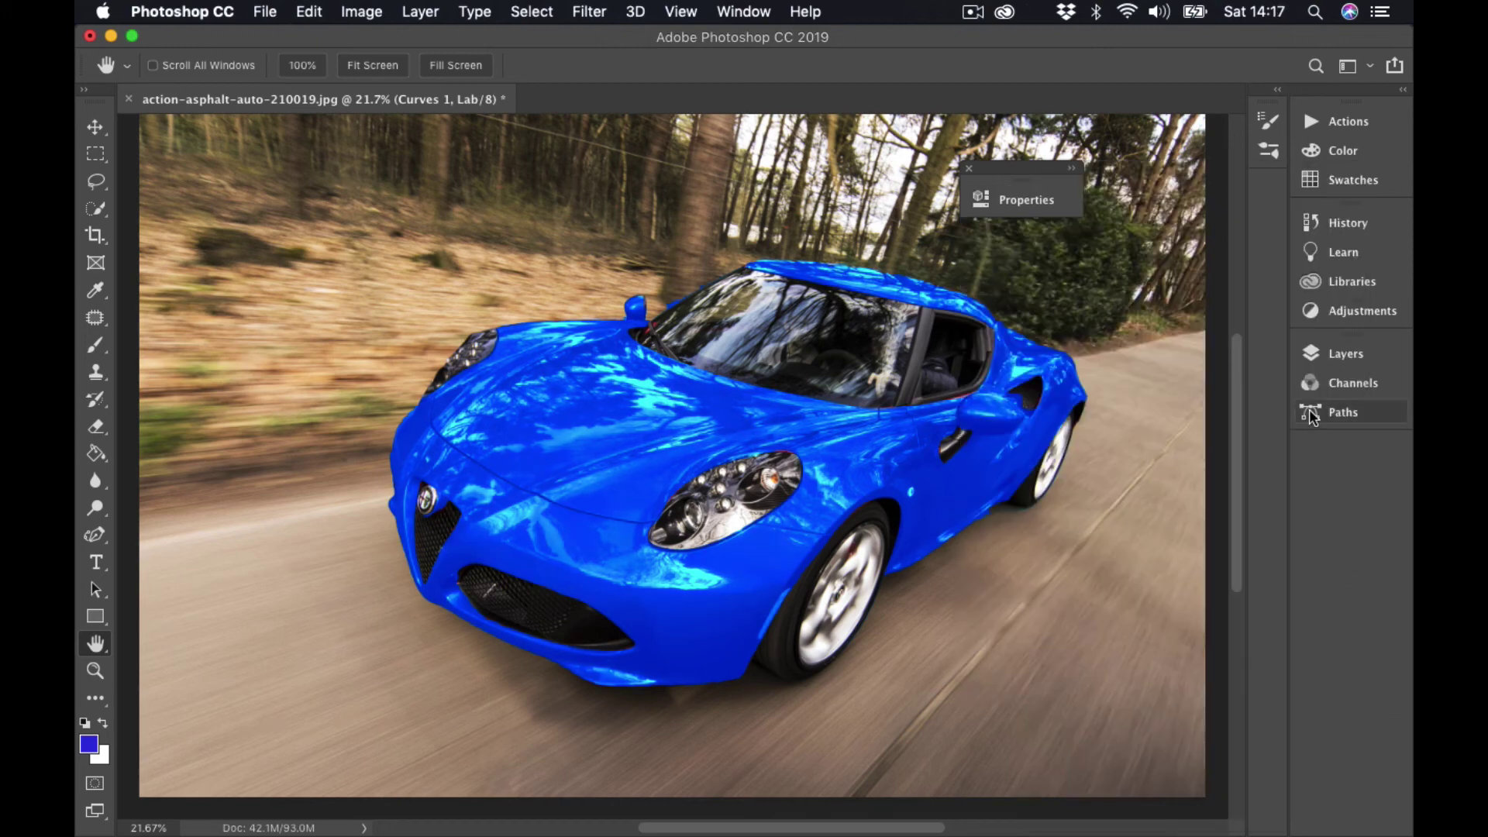
Set the blend mode of the Curves 1 layer to Hue
{"action": "left_click", "coordinate": [1325, 357]}
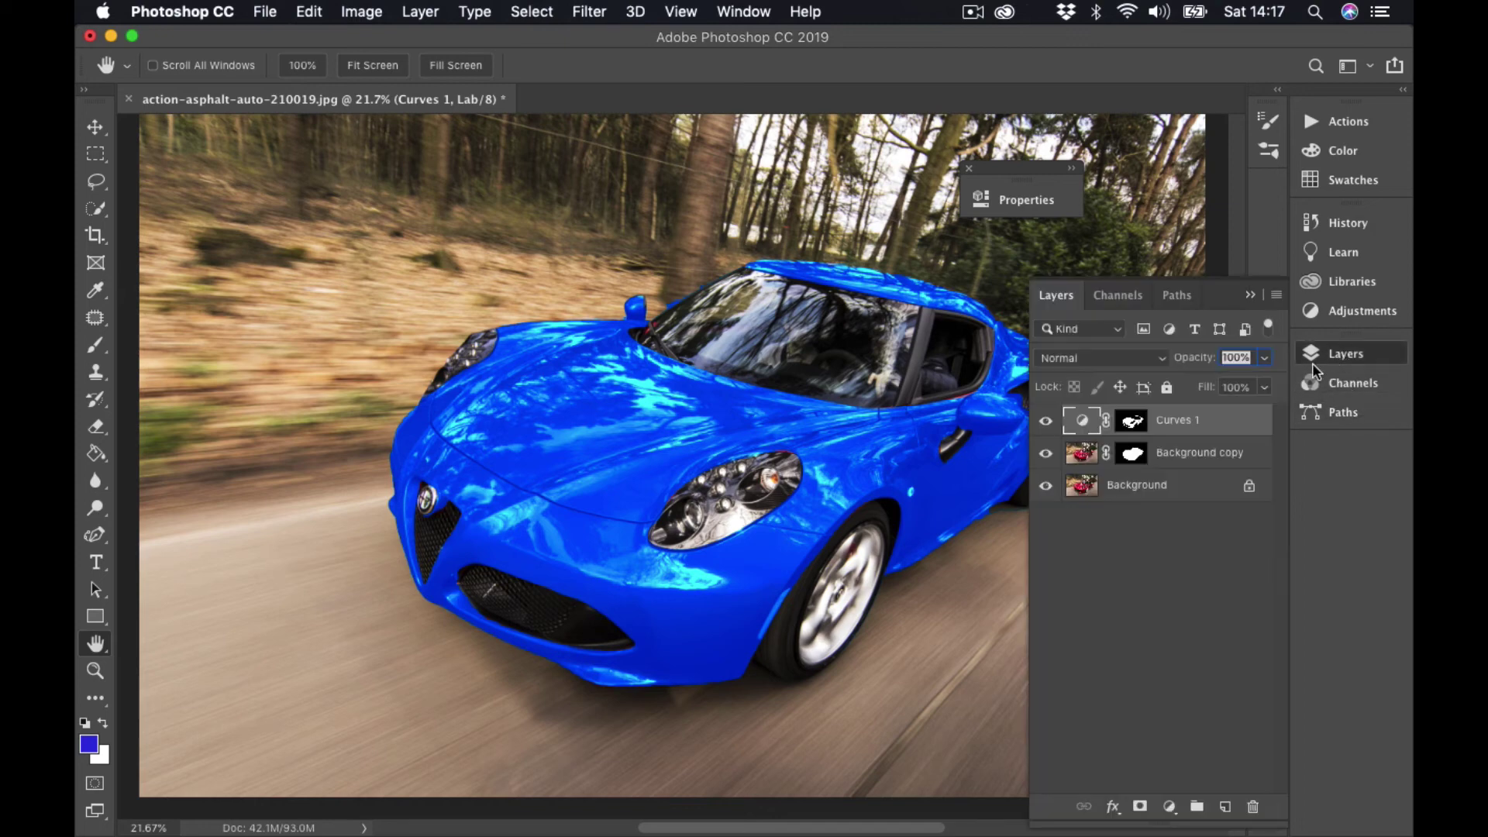
{"action": "left_click", "coordinate": [1109, 361]}
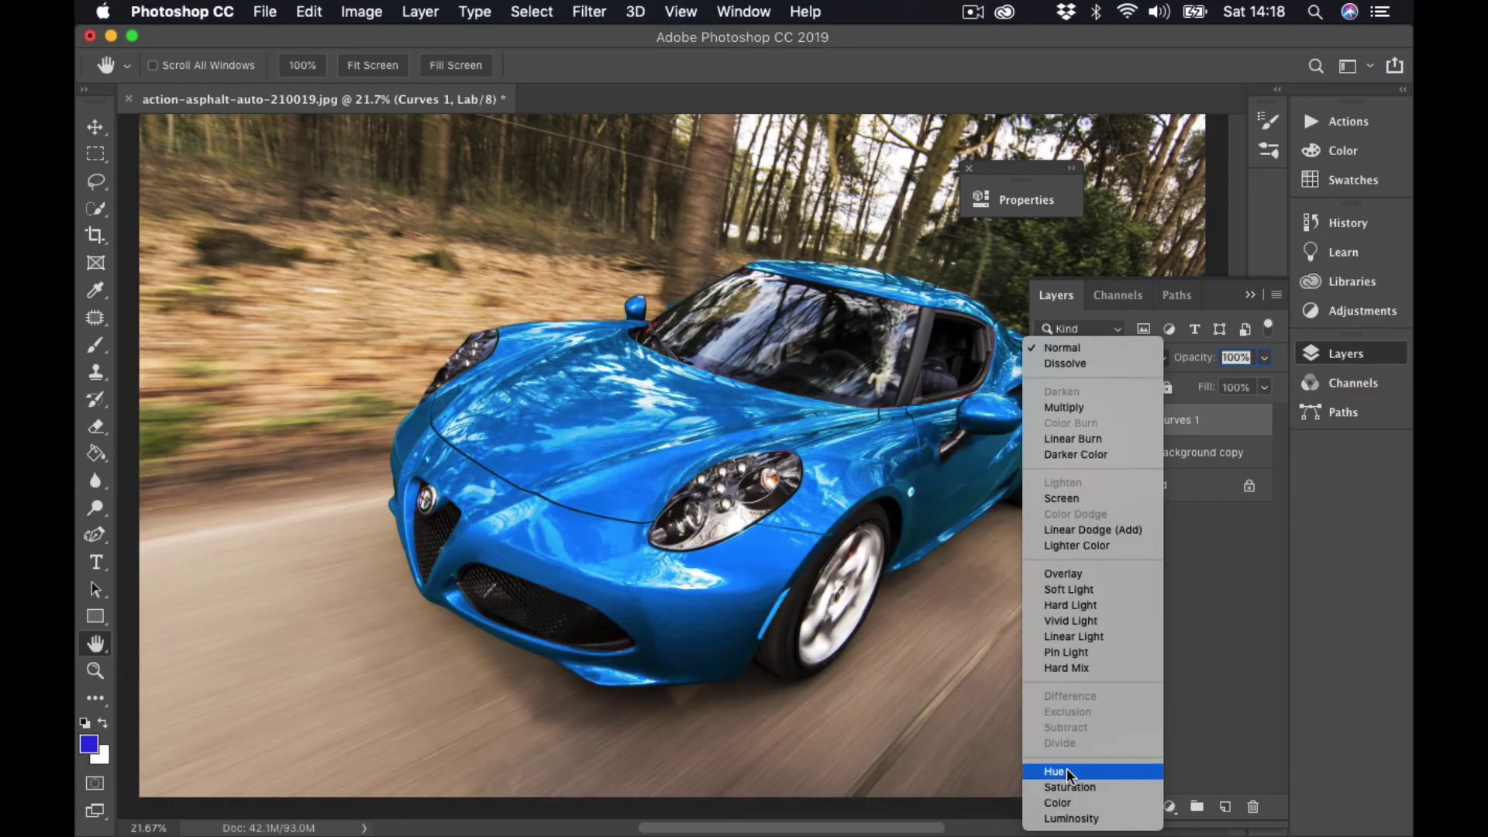
{"action": "left_click", "coordinate": [1067, 768]}
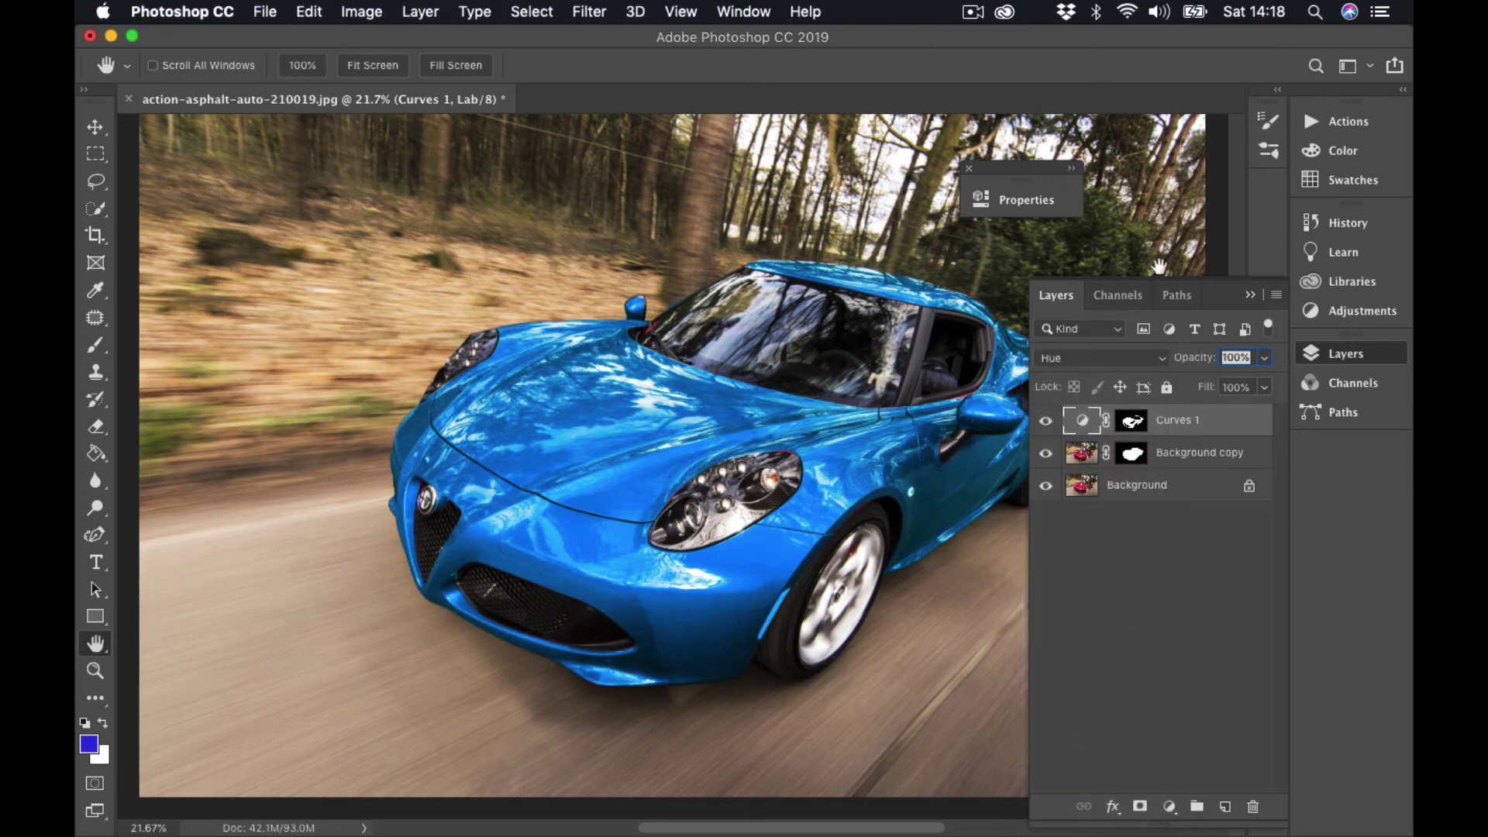
{"action": "left_click", "coordinate": [1250, 296]}
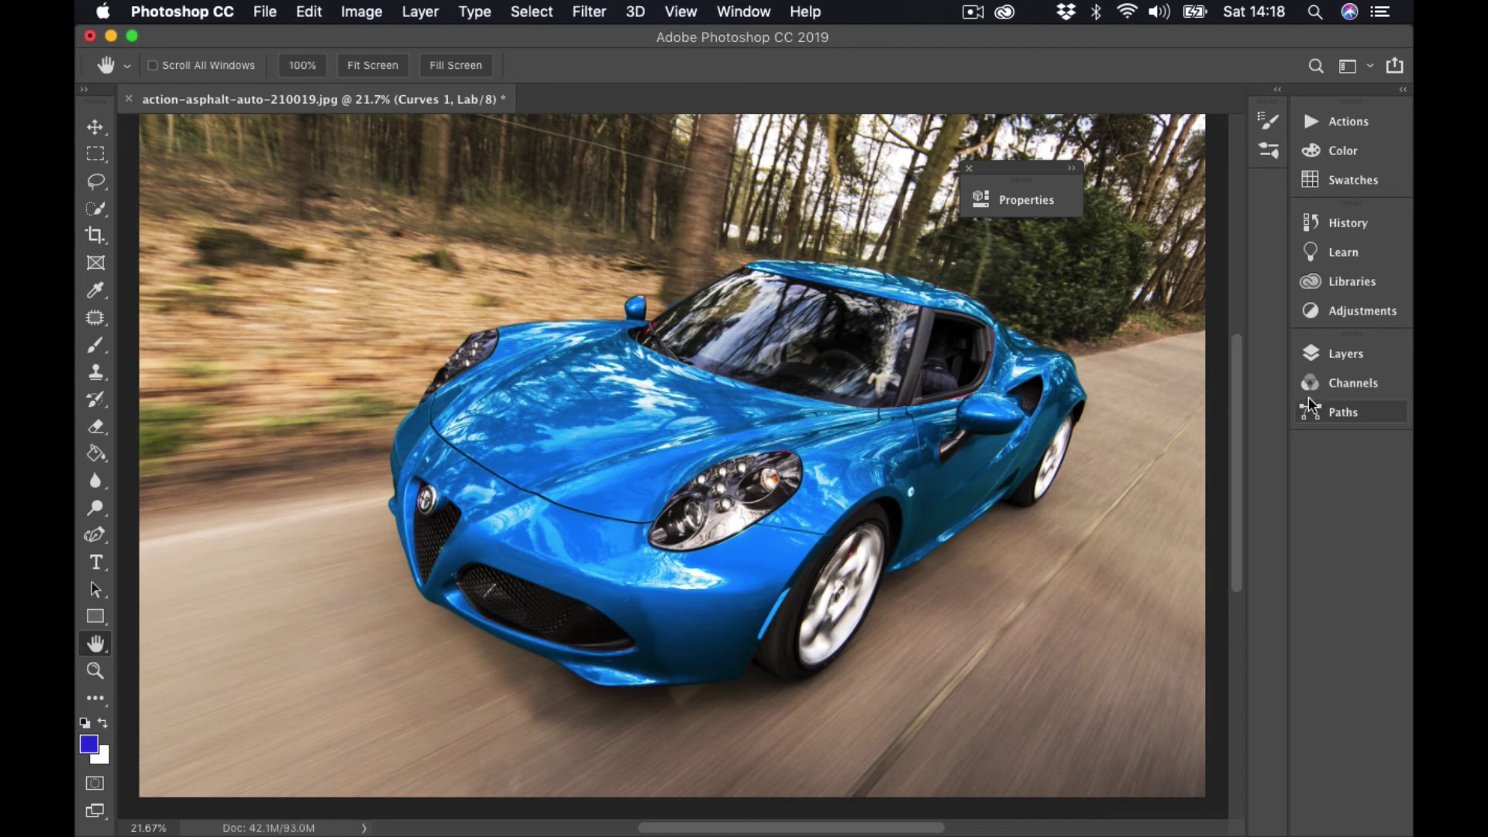
Paint white on the Curves 1 mask with brush size 30 over the leftover red under the side window and at the mirror's base
{"action": "left_click", "coordinate": [95, 671]}
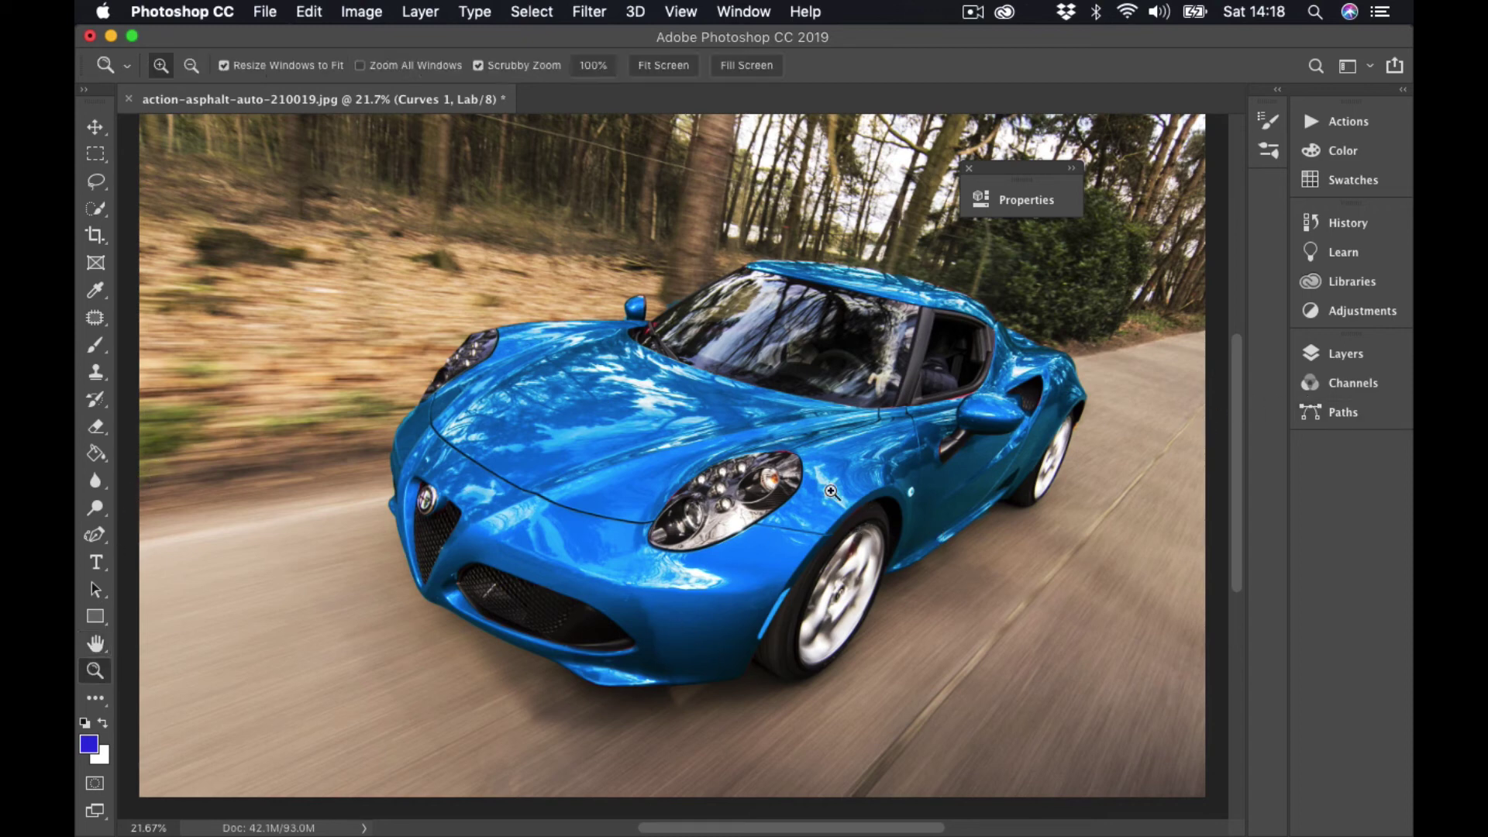
{"action": "left_click_drag", "start_coordinate": [958, 404], "coordinate": [1039, 378]}
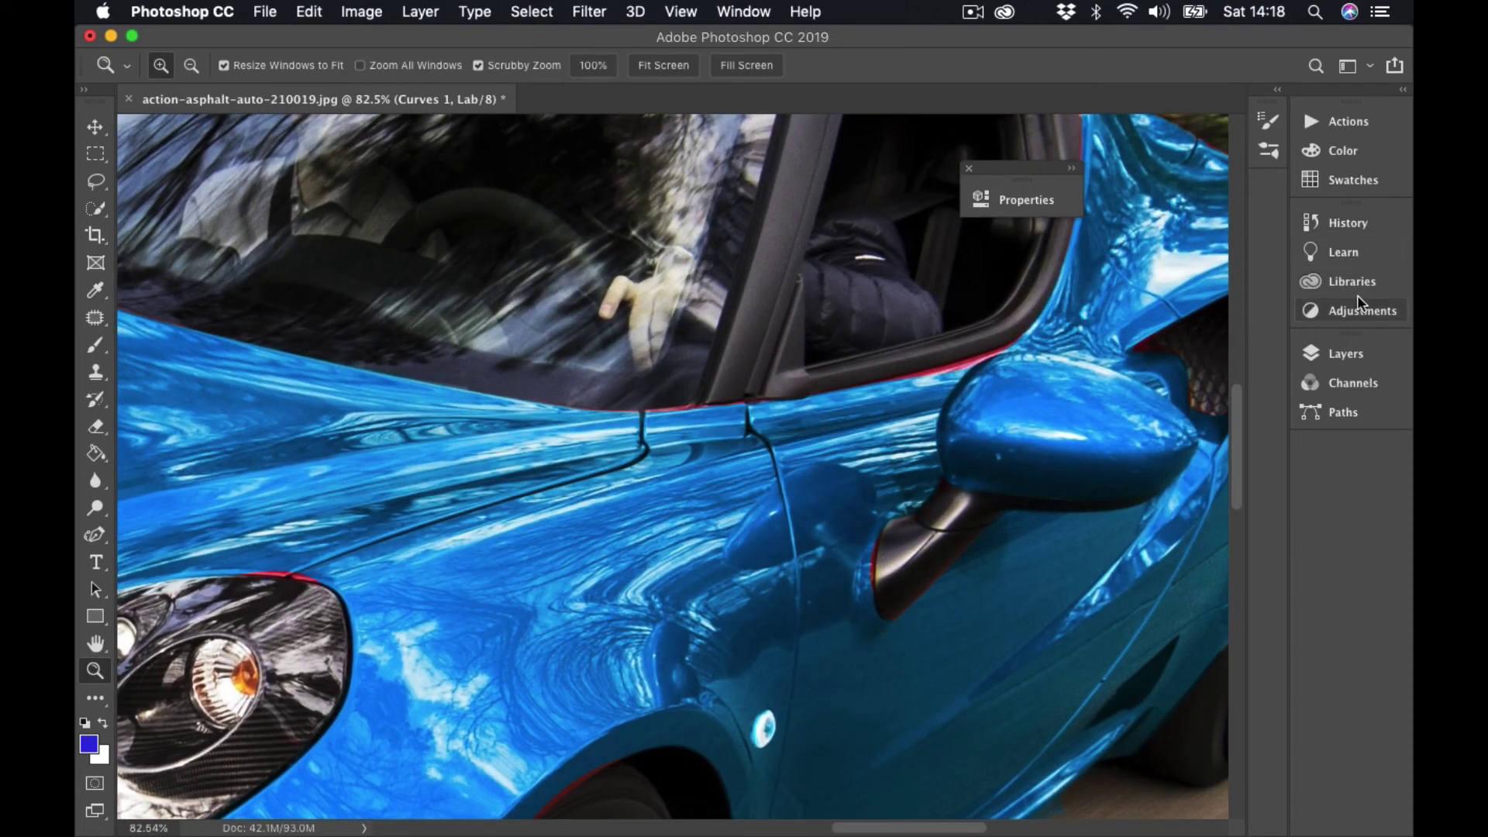
{"action": "left_click", "coordinate": [1343, 353]}
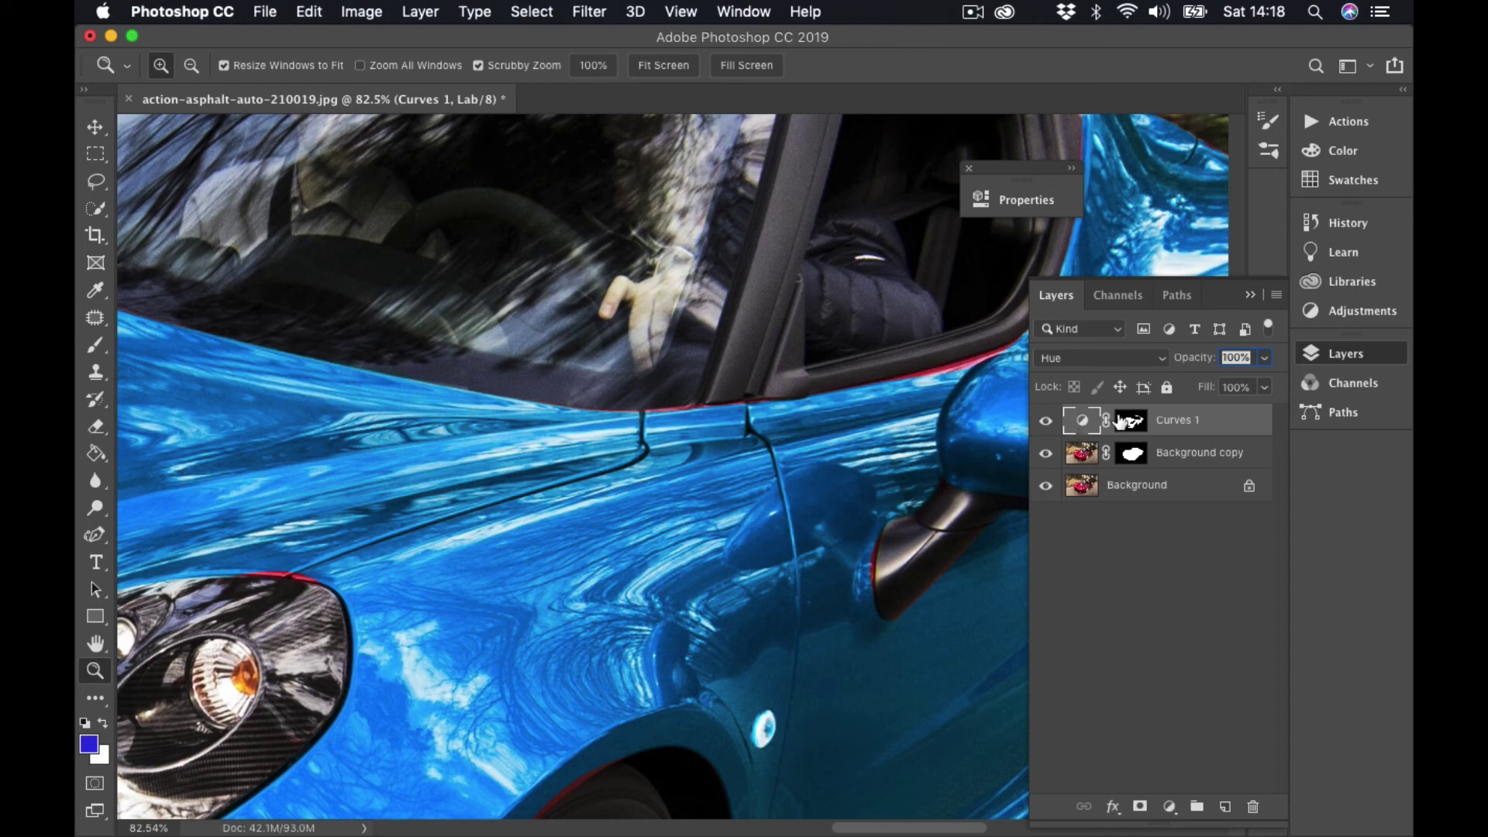
{"action": "left_click", "coordinate": [1131, 421]}
{"action": "key", "text": "d"}
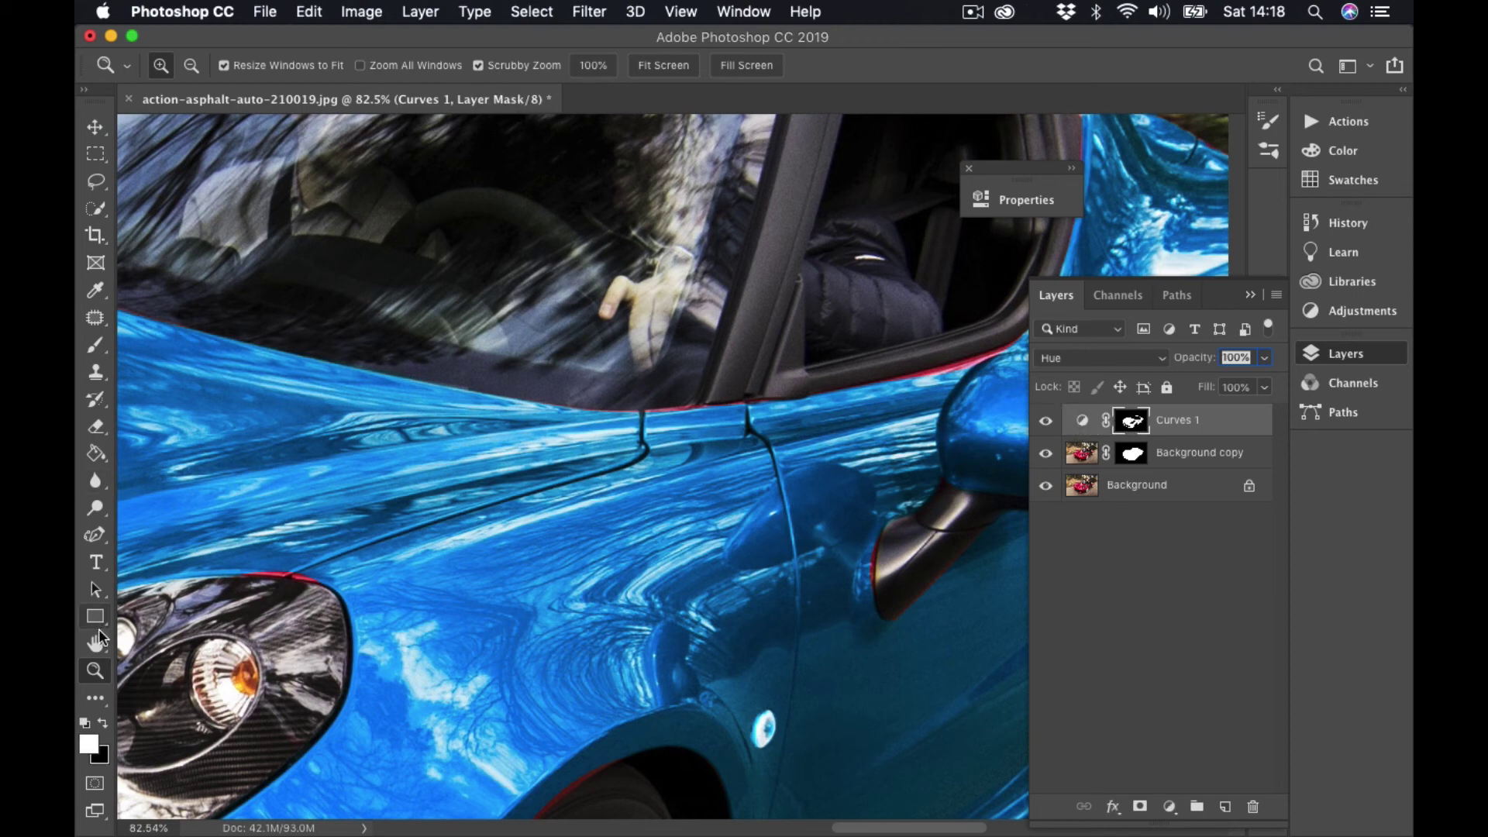
{"action": "left_click", "coordinate": [96, 345]}
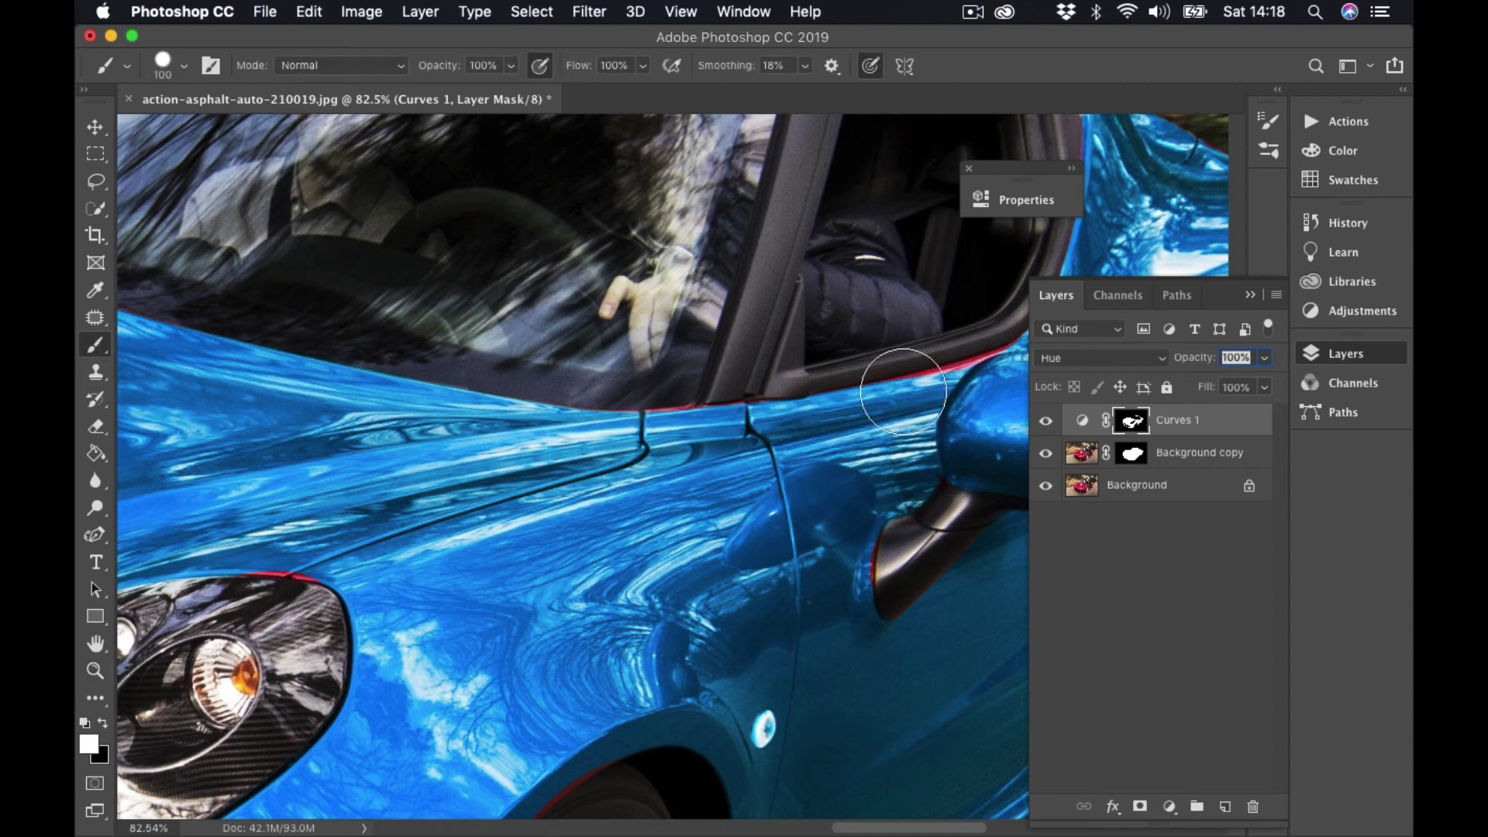
{"action": "key", "text": "bracketleft"}
{"action": "key", "text": "bracketleft"}
{"action": "key", "text": "bracketleft"}
{"action": "key", "text": "bracketleft"}
{"action": "key", "text": "bracketleft"}
{"action": "key", "text": "bracketleft"}
{"action": "key", "text": "bracketleft"}
{"action": "left_click", "coordinate": [1248, 297]}
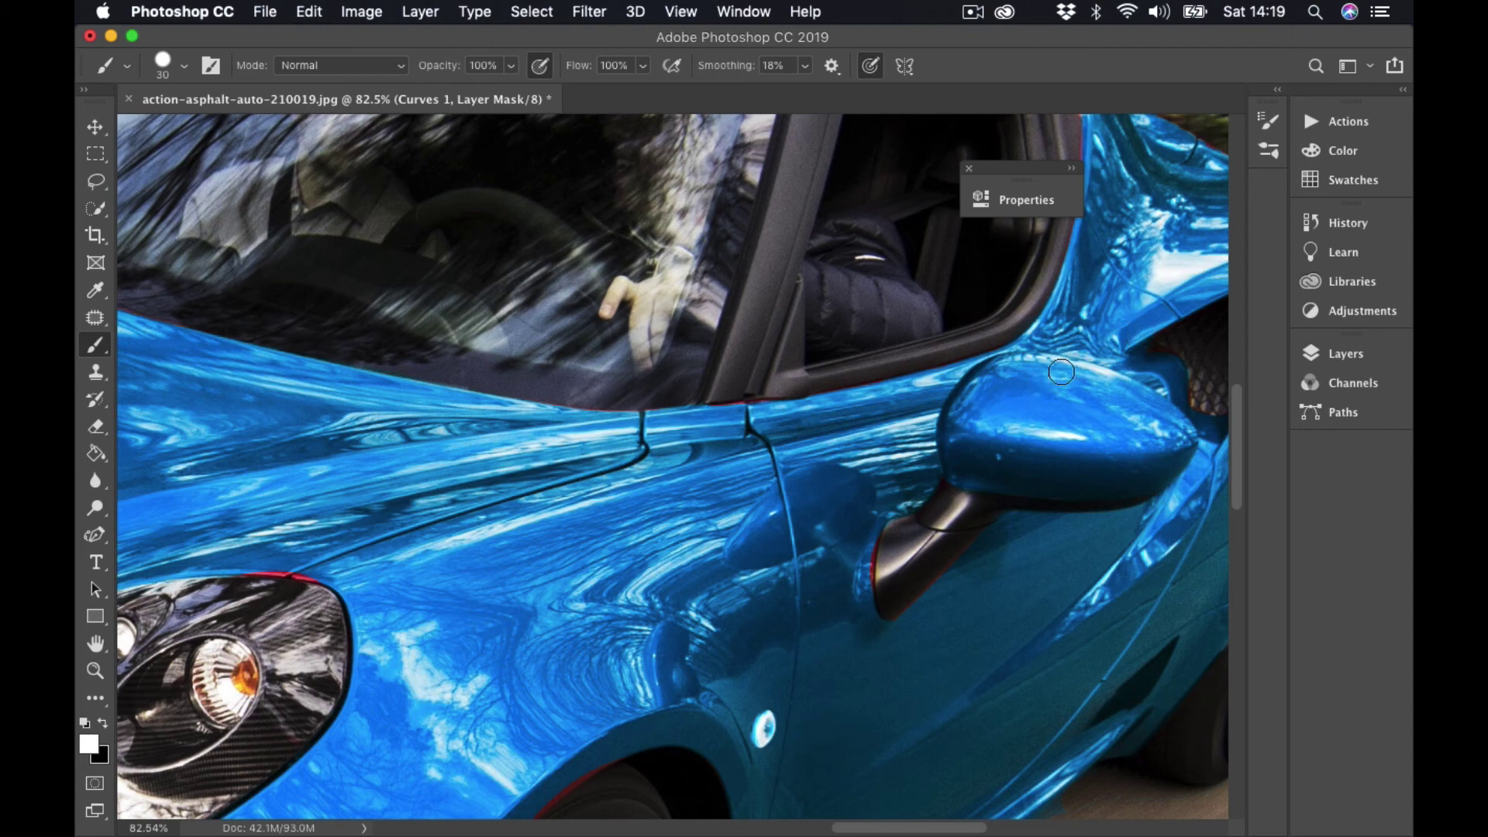
{"action": "mouse_move", "coordinate": [867, 544]}
{"action": "left_mouse_down"}
{"action": "mouse_move", "coordinate": [863, 603]}
{"action": "mouse_move", "coordinate": [858, 560]}
{"action": "mouse_move", "coordinate": [880, 617]}
{"action": "mouse_move", "coordinate": [1006, 521]}
{"action": "mouse_move", "coordinate": [1039, 522]}
{"action": "mouse_move", "coordinate": [927, 479]}
{"action": "mouse_move", "coordinate": [869, 503]}
{"action": "left_mouse_up"}
Paint white on the mask over the red edge of the front wheel arch and fit the whole image on screen
{"action": "scroll", "coordinate": [811, 495], "scroll_direction": "down", "scroll_amount": 5}
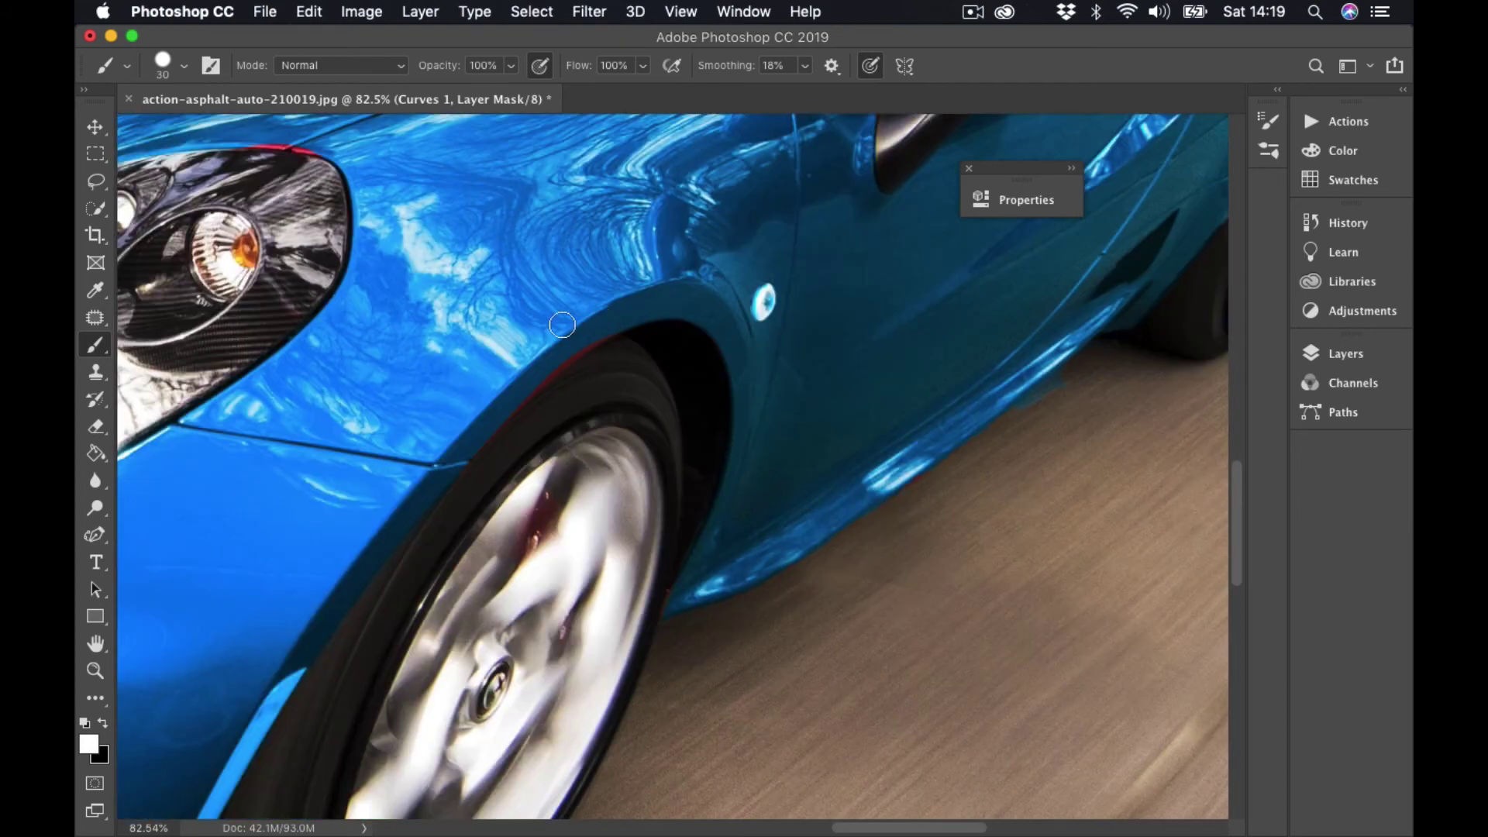
{"action": "mouse_move", "coordinate": [562, 325]}
{"action": "left_mouse_down"}
{"action": "mouse_move", "coordinate": [624, 321]}
{"action": "mouse_move", "coordinate": [549, 365]}
{"action": "mouse_move", "coordinate": [586, 334]}
{"action": "mouse_move", "coordinate": [396, 522]}
{"action": "mouse_move", "coordinate": [477, 410]}
{"action": "mouse_move", "coordinate": [455, 437]}
{"action": "mouse_move", "coordinate": [641, 298]}
{"action": "mouse_move", "coordinate": [710, 282]}
{"action": "left_mouse_up"}
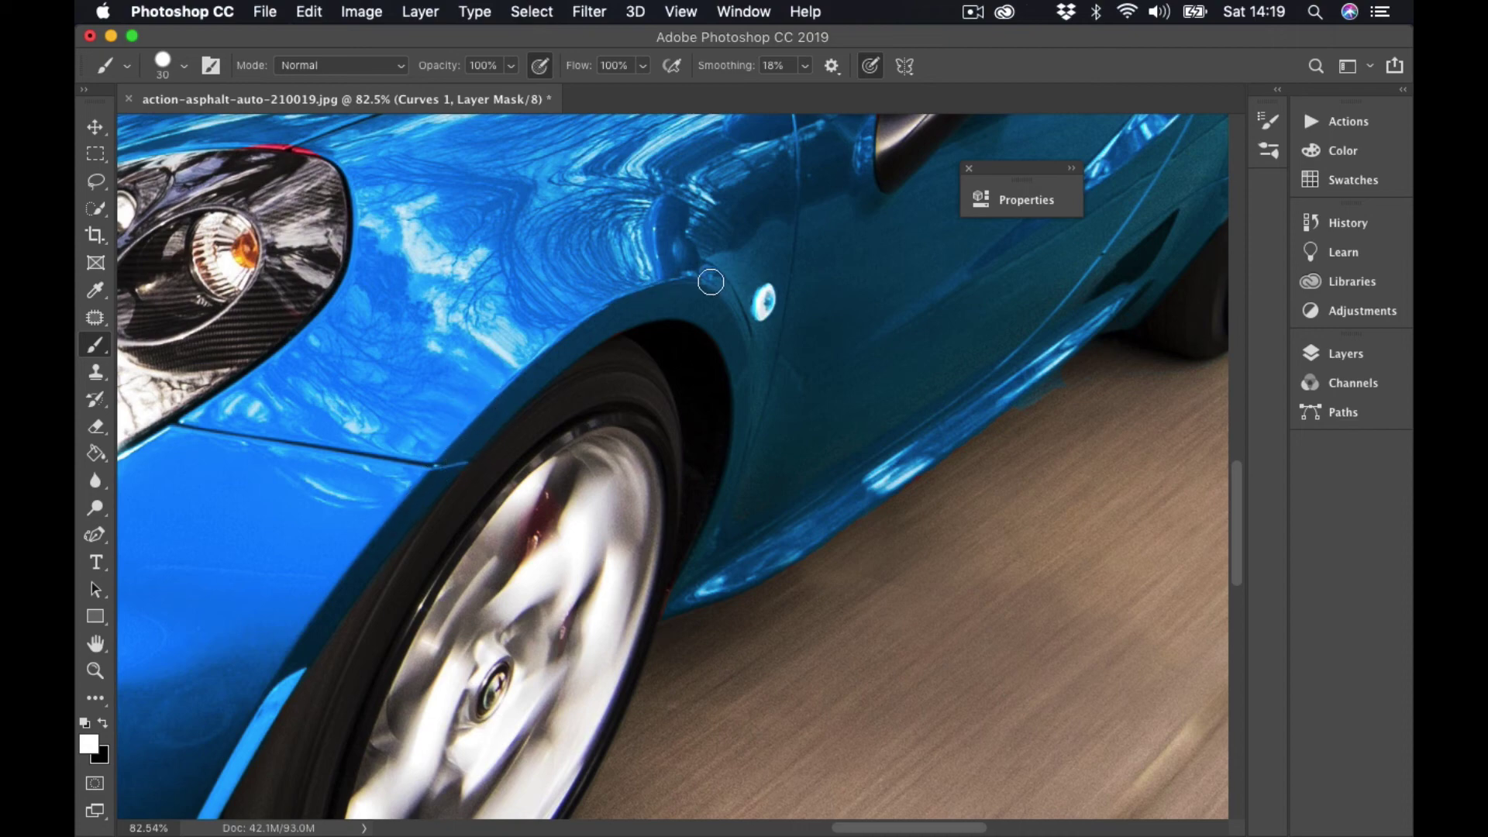
{"action": "scroll", "coordinate": [701, 381], "scroll_direction": "down", "scroll_amount": 7}
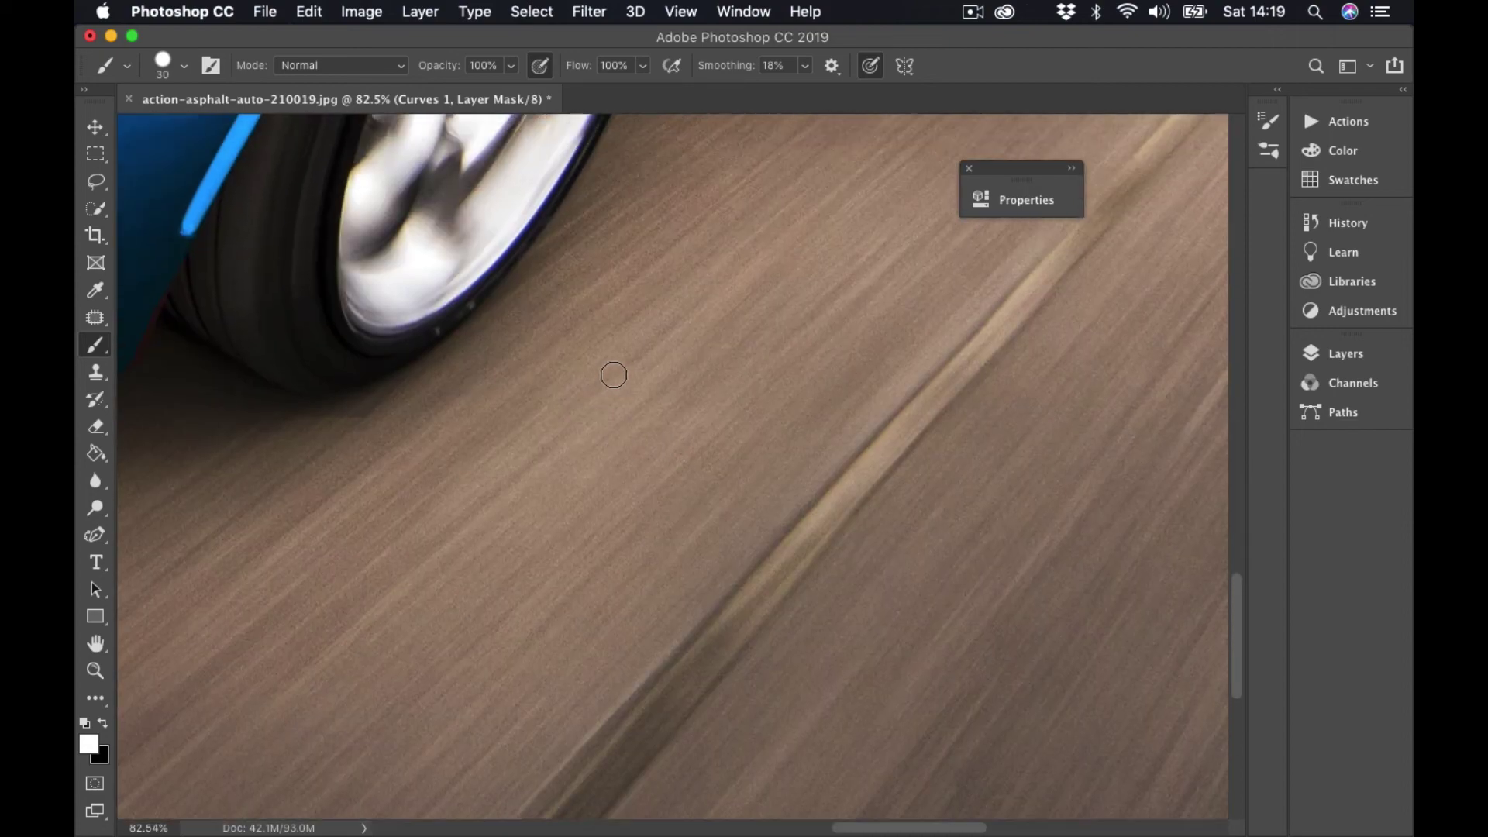
{"action": "scroll", "coordinate": [613, 375], "scroll_direction": "up", "scroll_amount": 1}
{"action": "left_click", "coordinate": [95, 644]}
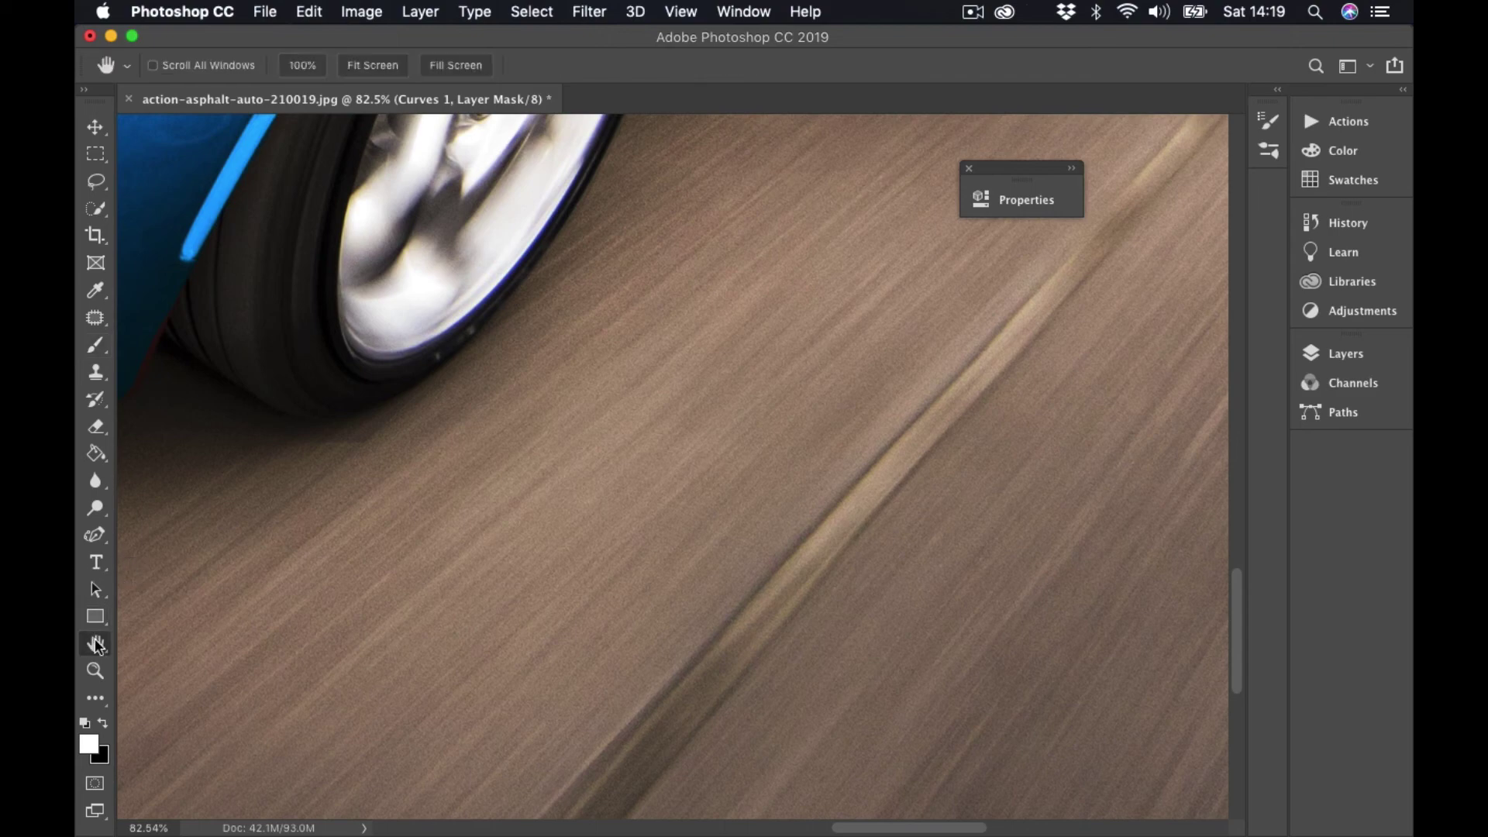
{"action": "double_click", "coordinate": [97, 646]}
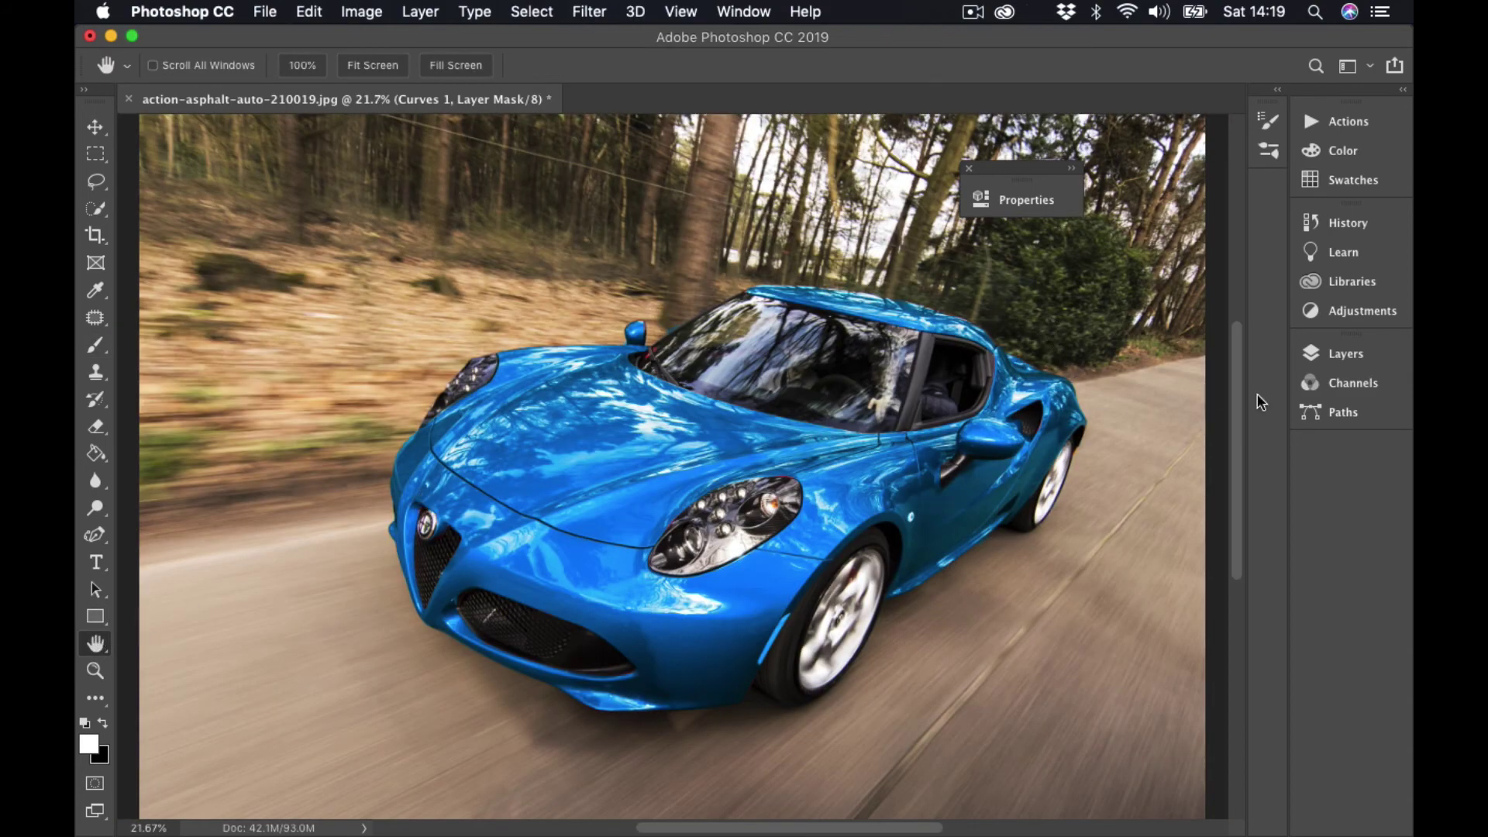
Display the Curves 1 settings and dock them with the collapsed panels
{"action": "left_click", "coordinate": [1315, 313]}
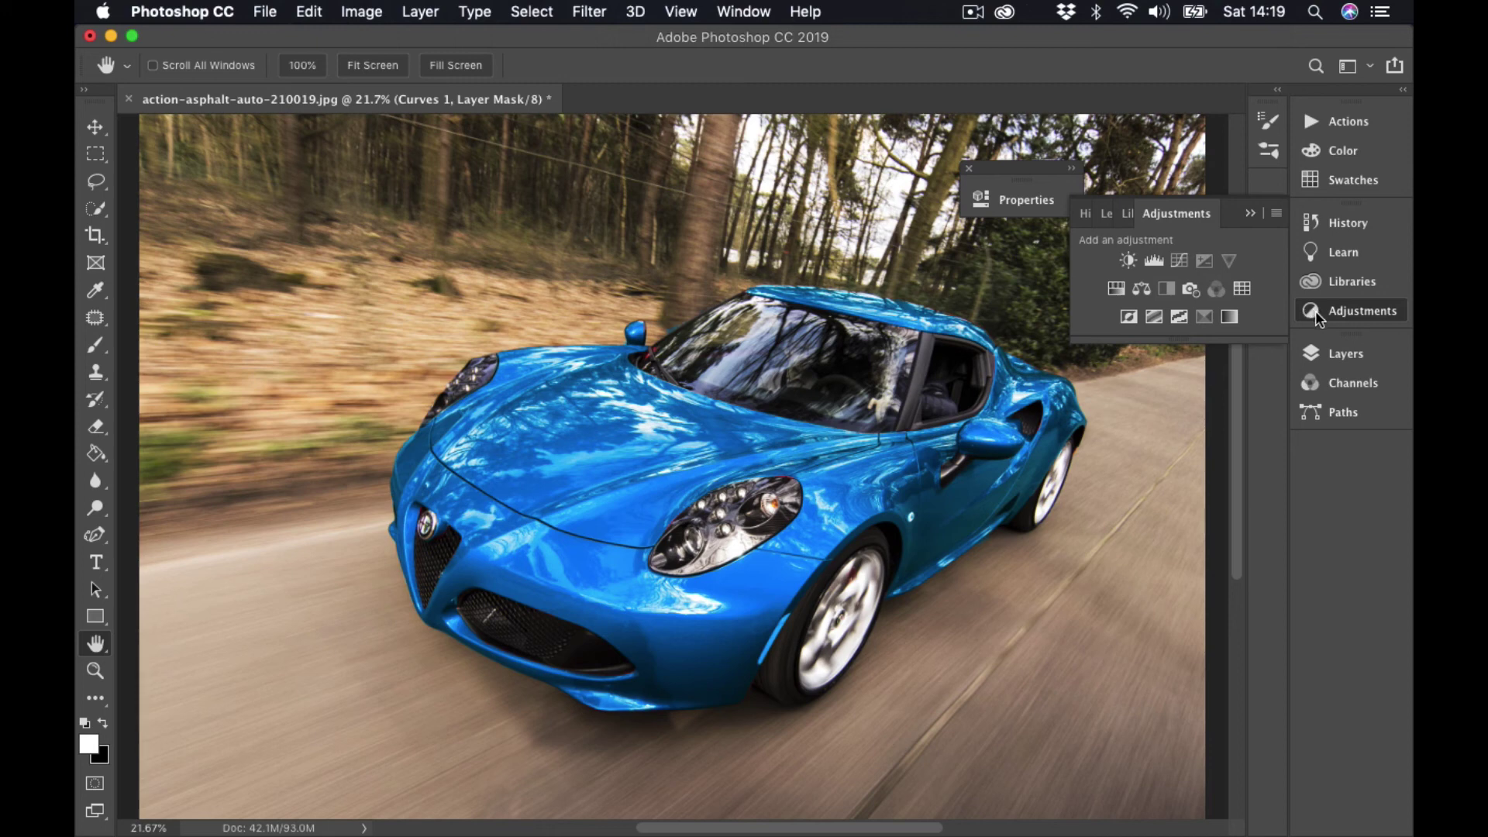
{"action": "left_click", "coordinate": [1317, 314]}
{"action": "left_click", "coordinate": [1338, 354]}
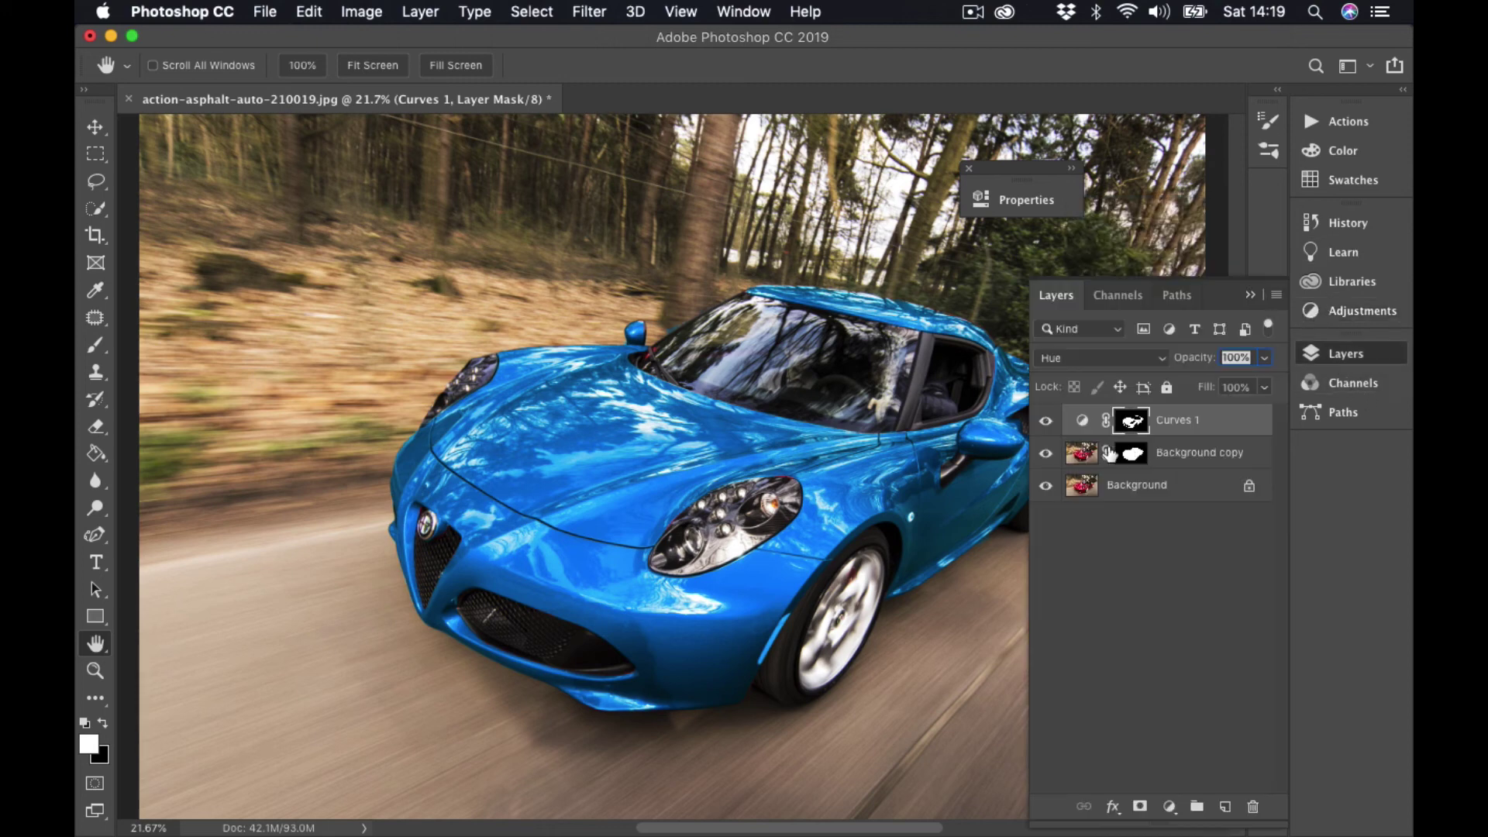
{"action": "double_click", "coordinate": [1082, 420]}
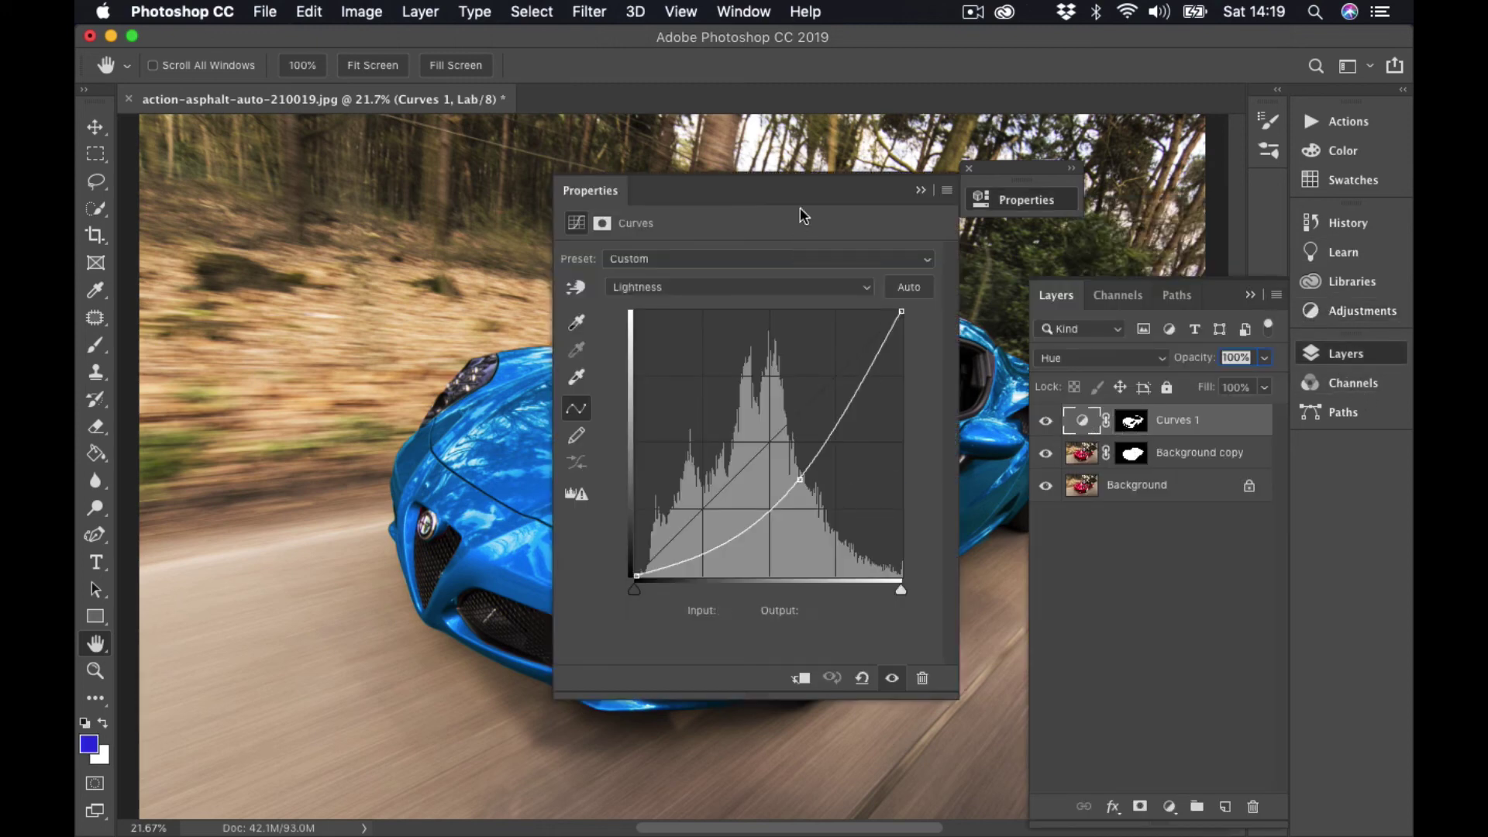
{"action": "left_click_drag", "start_coordinate": [797, 186], "coordinate": [1268, 193]}
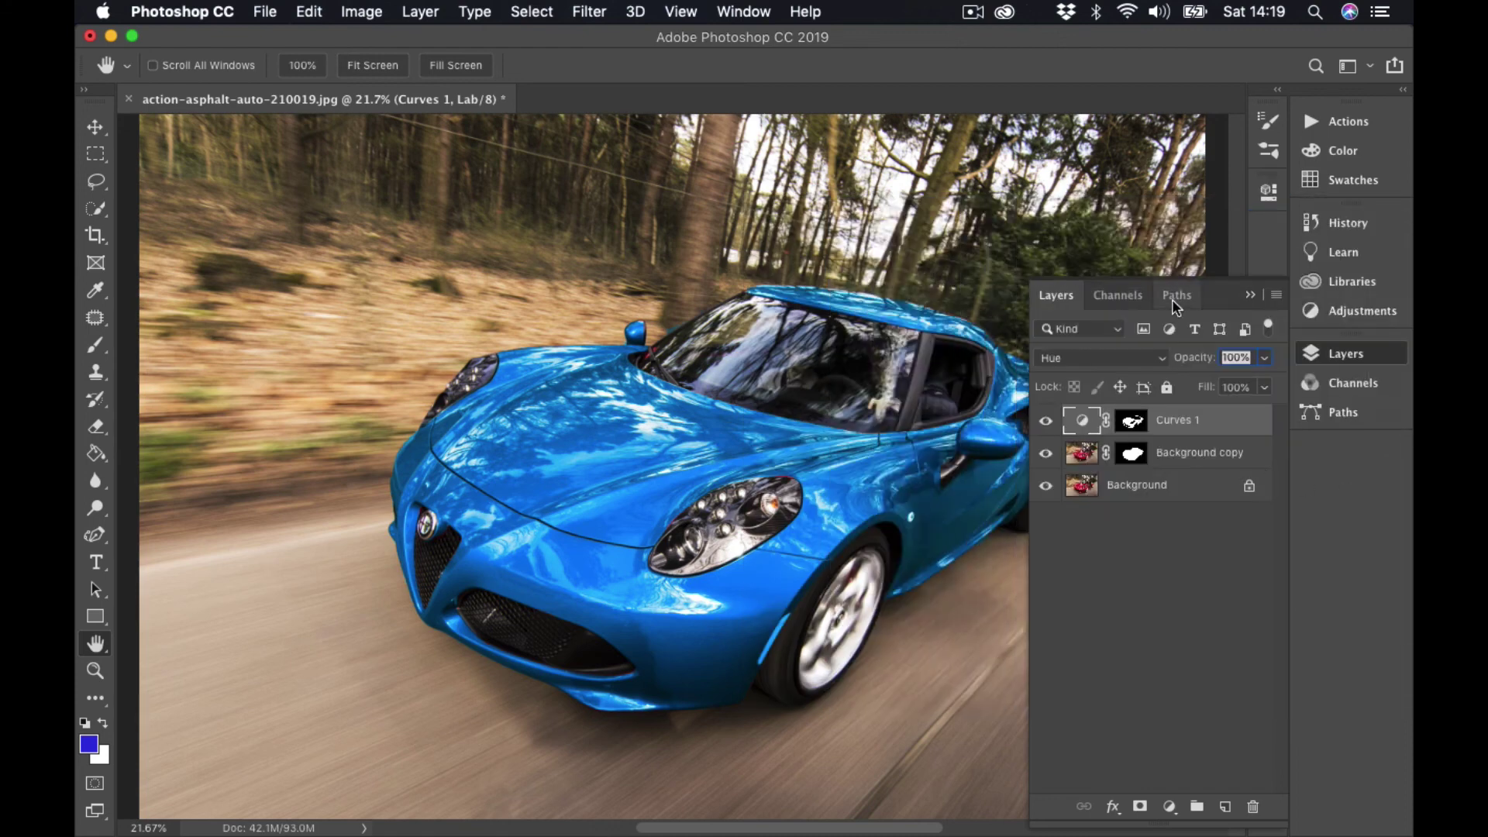
{"action": "left_click", "coordinate": [1251, 297]}
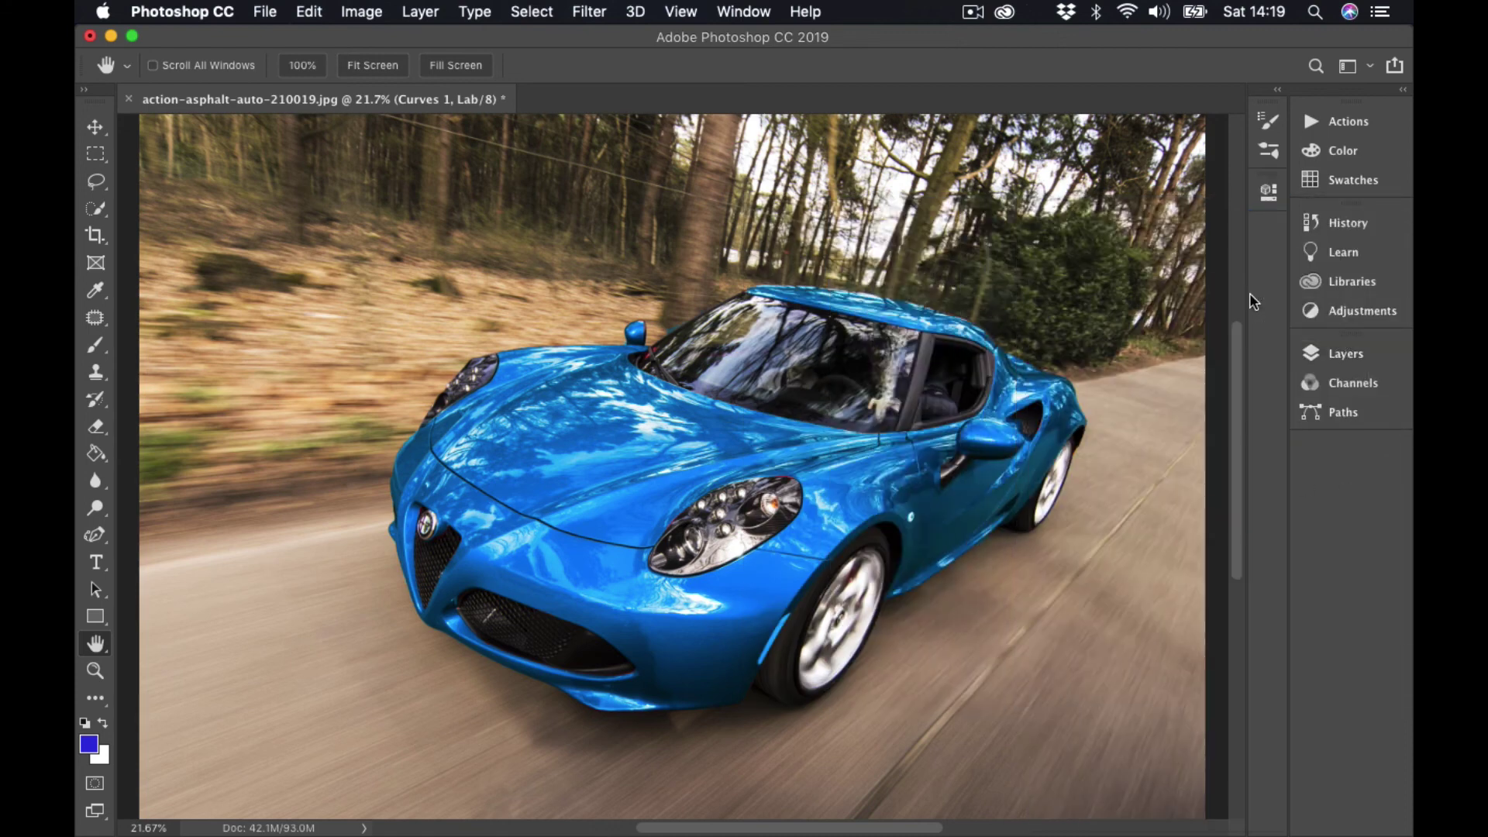
Reopen the Curves 1 settings clear of the layer list and move the Lightness curve's point to input 64, output 31
{"action": "left_click", "coordinate": [1326, 353]}
{"action": "double_click", "coordinate": [1082, 422]}
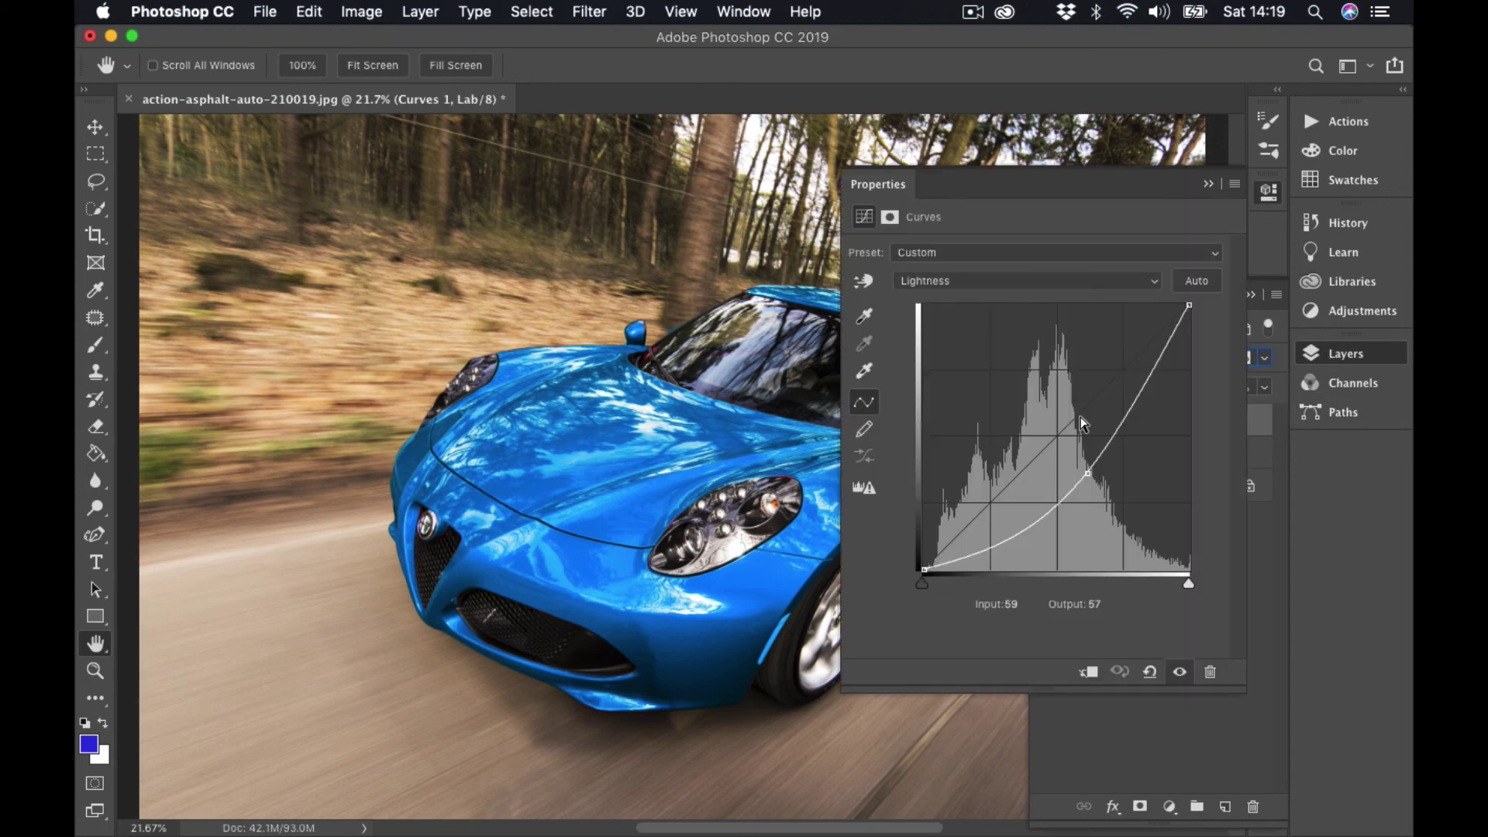
{"action": "left_click_drag", "start_coordinate": [1018, 197], "coordinate": [268, 146]}
{"action": "mouse_move", "coordinate": [340, 438]}
{"action": "left_mouse_down"}
{"action": "mouse_move", "coordinate": [341, 372]}
{"action": "mouse_move", "coordinate": [348, 451]}
{"action": "left_mouse_up"}
Move the point on the a channel's curve of Curves 1 to input -28, output 62 to turn the car purple
{"action": "left_click", "coordinate": [273, 245]}
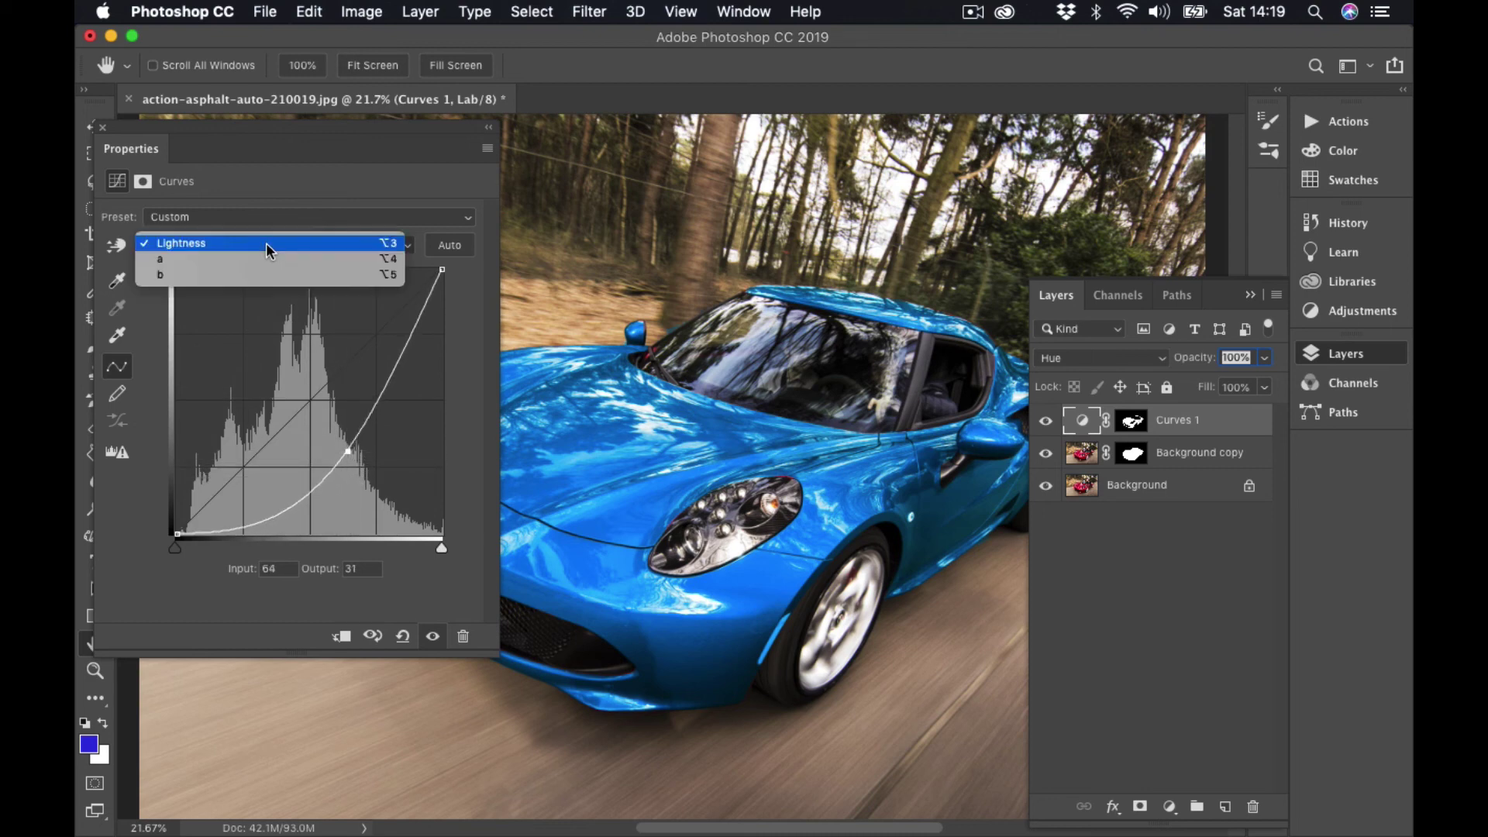
{"action": "left_click", "coordinate": [268, 260]}
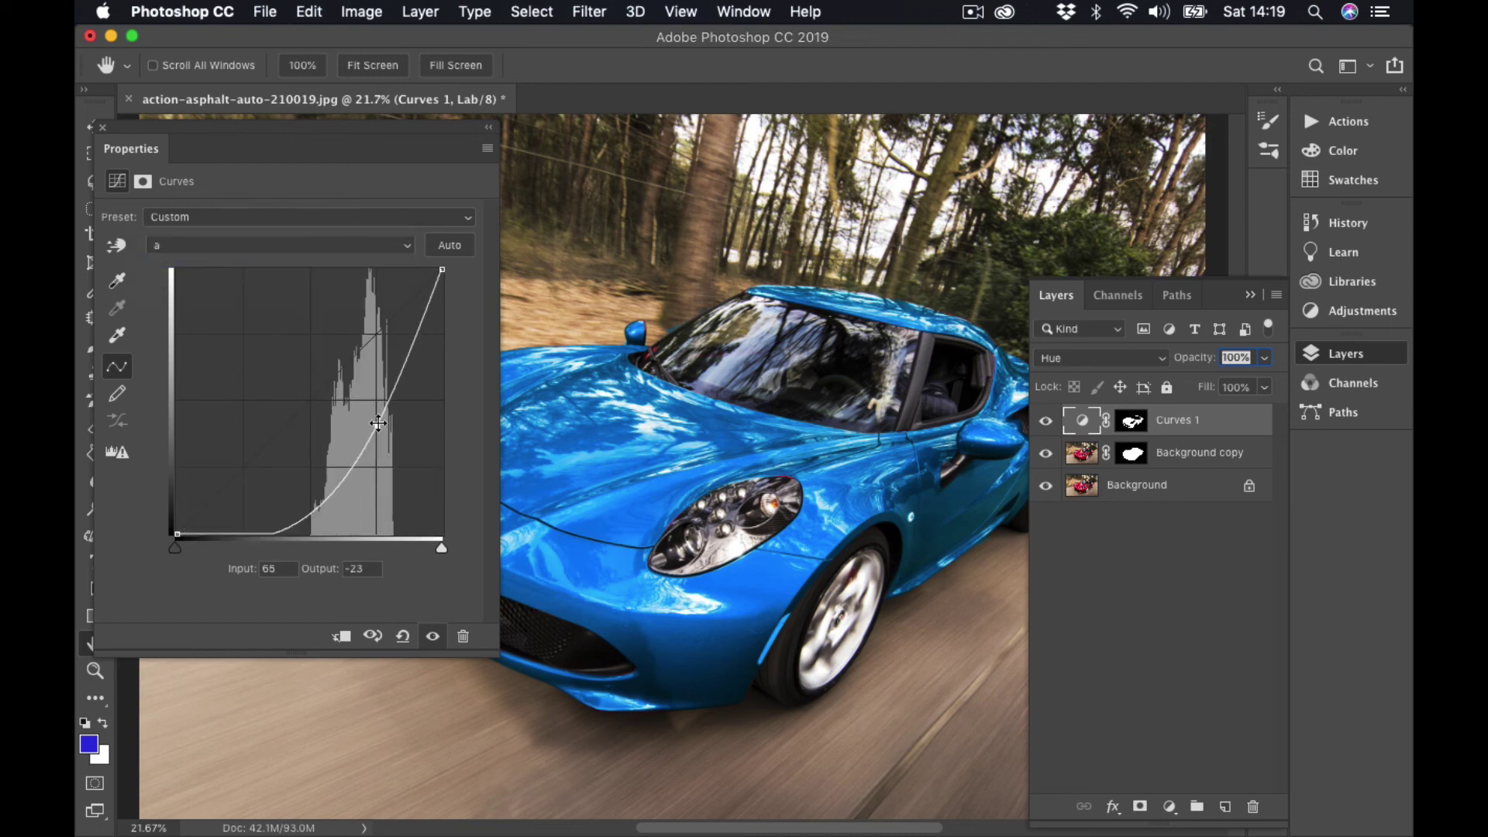
{"action": "left_click_drag", "start_coordinate": [379, 424], "coordinate": [280, 334]}
Shift the highlight end point of the b channel's curve to a lower input along output -128 and close the curve settings
{"action": "left_click", "coordinate": [298, 245]}
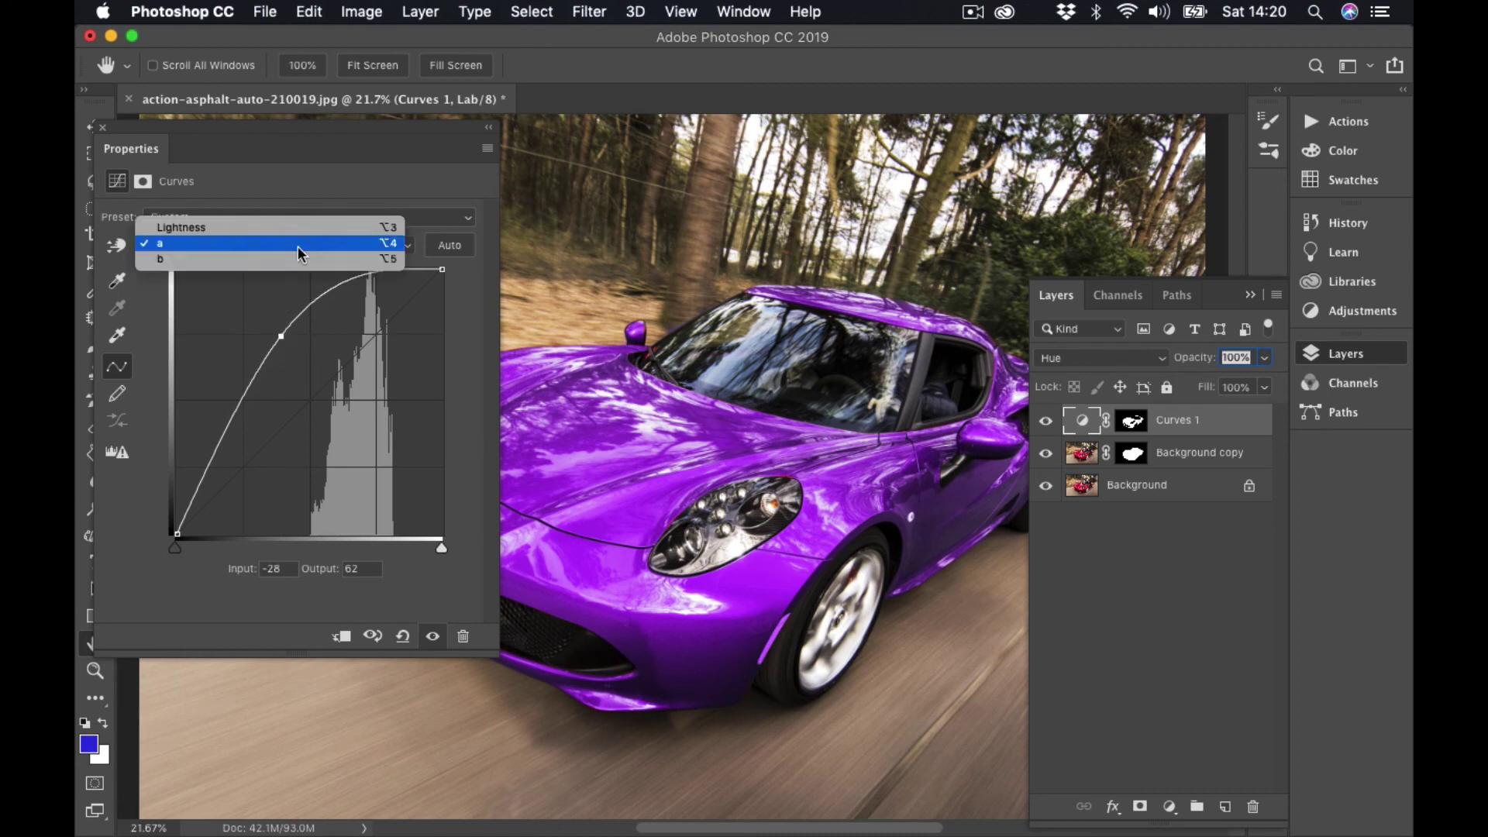
{"action": "left_click", "coordinate": [250, 260]}
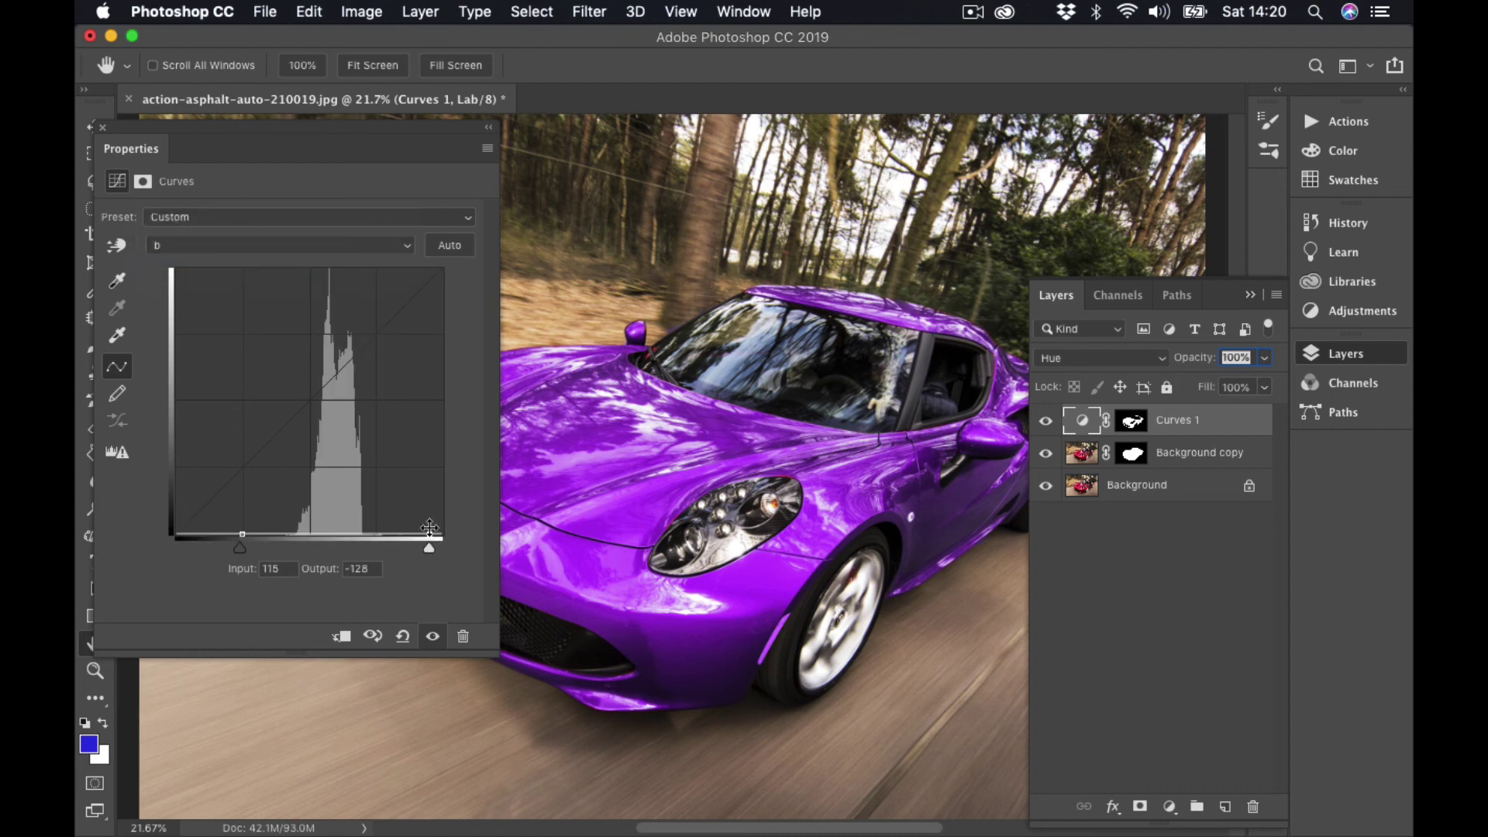
{"action": "mouse_move", "coordinate": [431, 532]}
{"action": "left_mouse_down"}
{"action": "mouse_move", "coordinate": [354, 416]}
{"action": "mouse_move", "coordinate": [345, 372]}
{"action": "mouse_move", "coordinate": [346, 430]}
{"action": "mouse_move", "coordinate": [407, 535]}
{"action": "left_mouse_up"}
{"action": "left_click", "coordinate": [103, 127]}
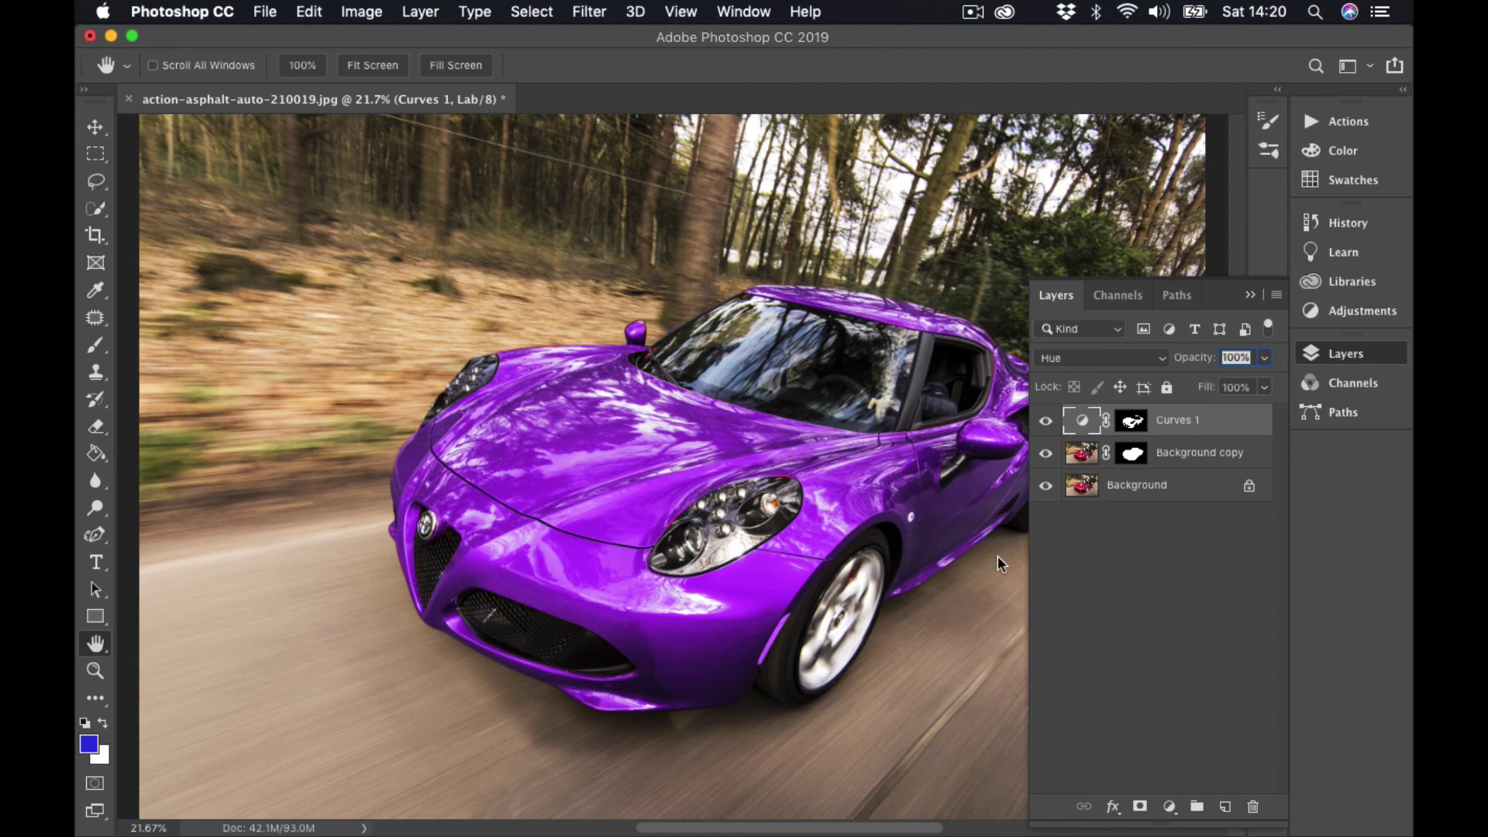
{"action": "scroll", "coordinate": [997, 557], "scroll_direction": "down", "scroll_amount": 5}
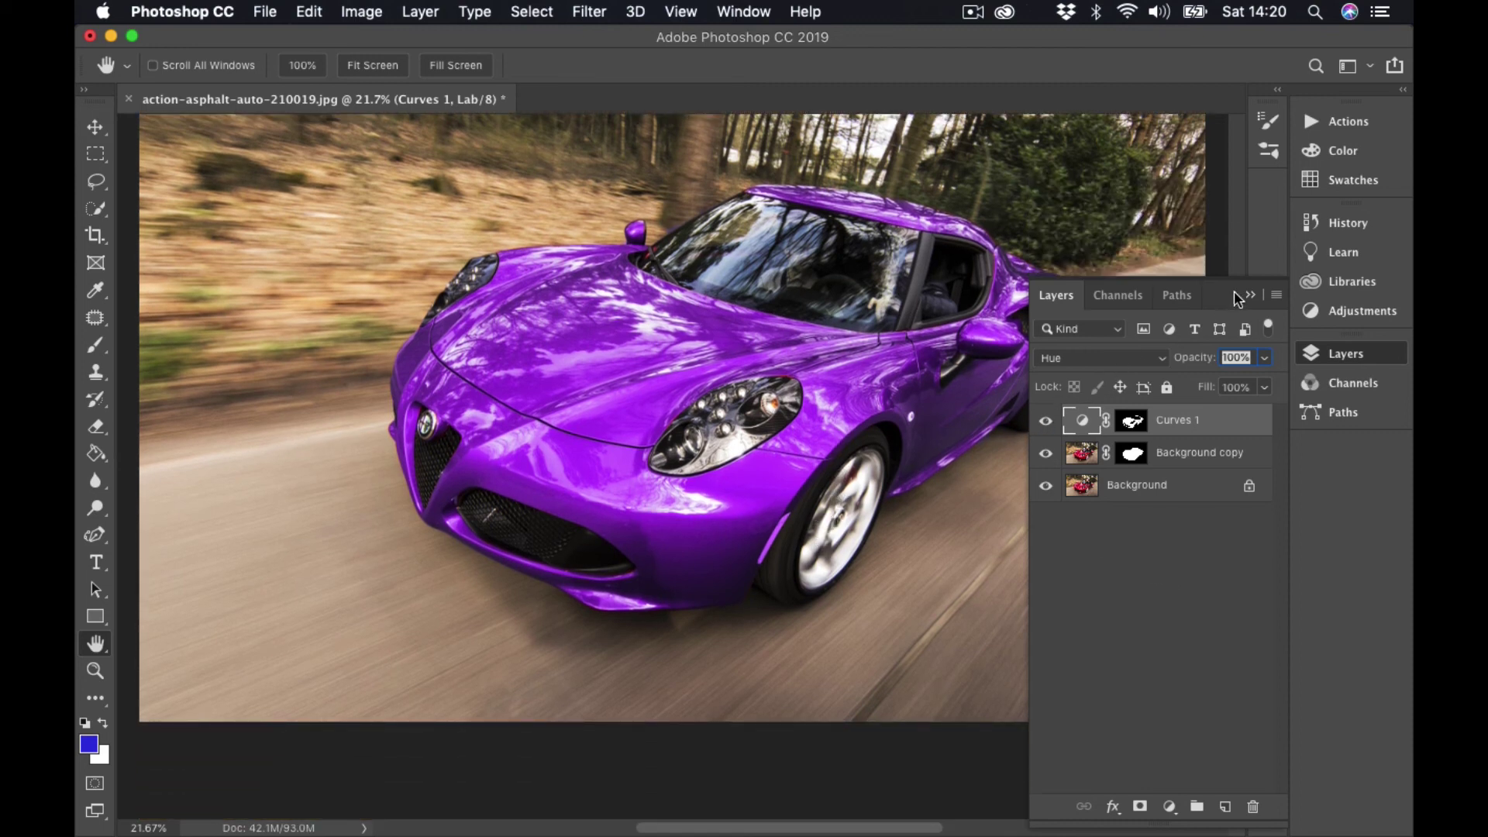
{"action": "left_click", "coordinate": [1250, 294]}
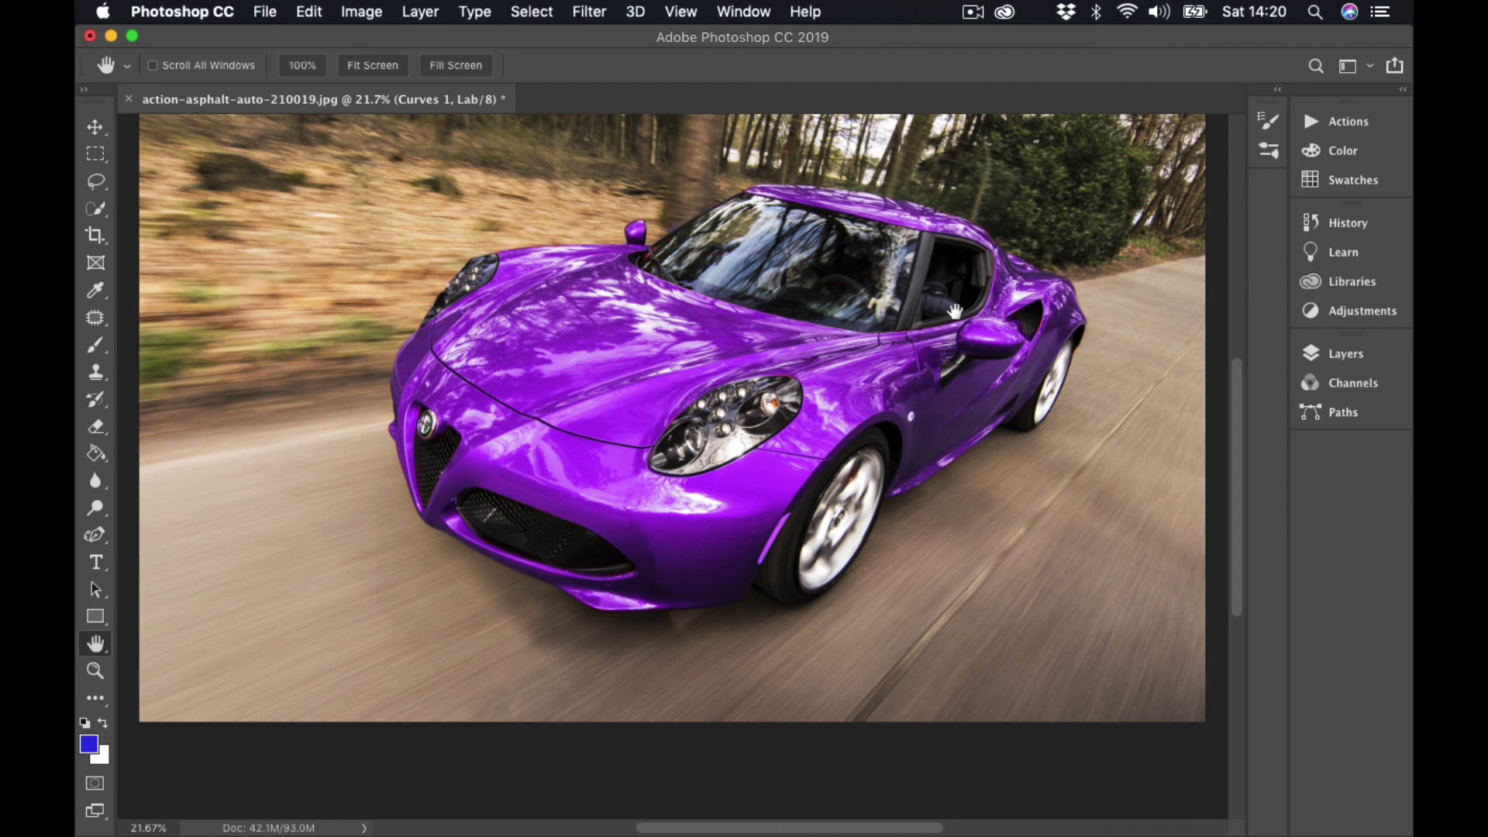
{"action": "scroll", "coordinate": [785, 401], "scroll_direction": "down", "scroll_amount": 1}
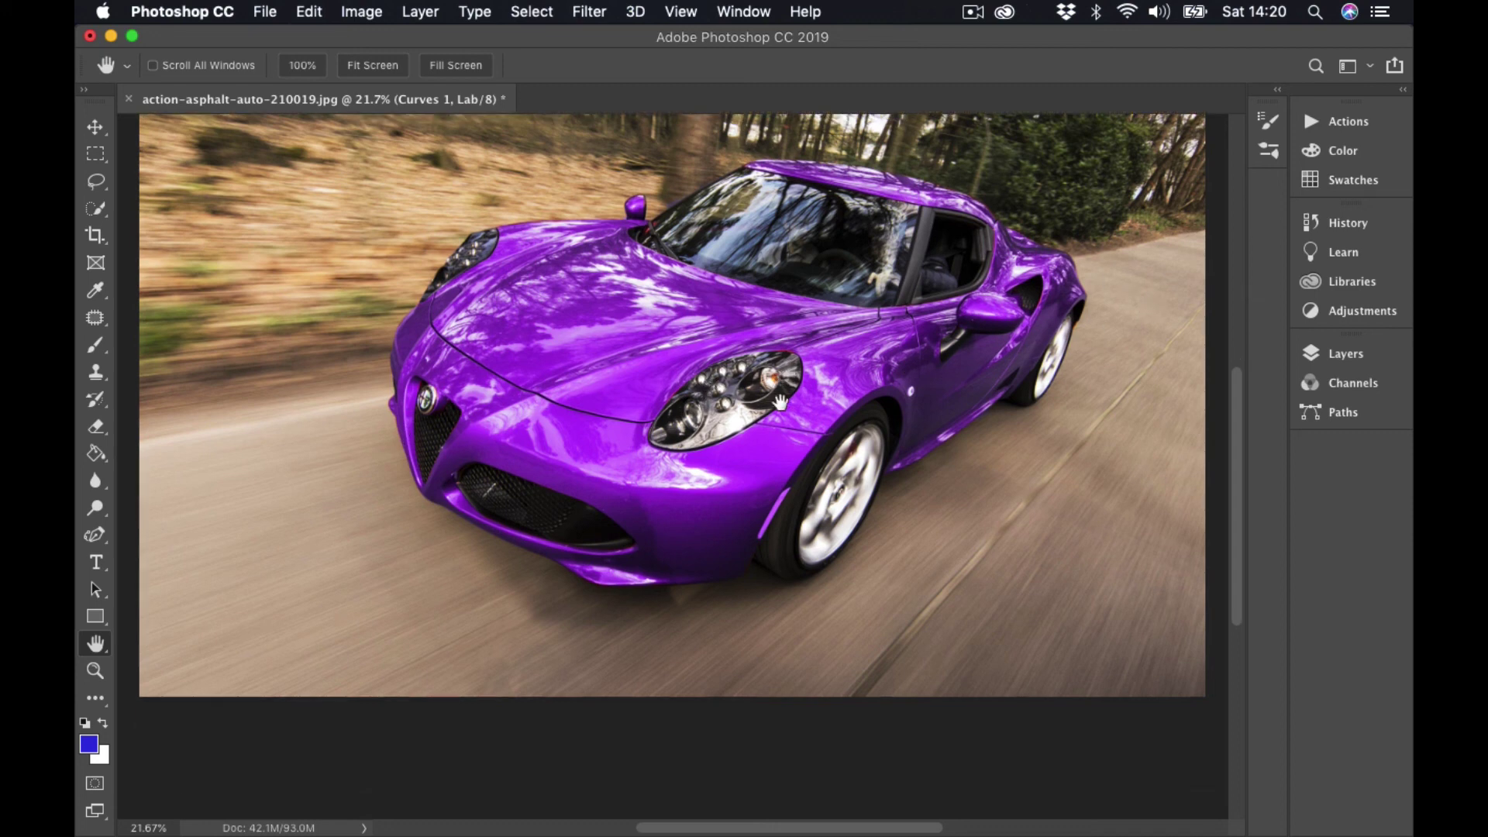
{"action": "scroll", "coordinate": [781, 402], "scroll_direction": "up", "scroll_amount": 1}
{"action": "scroll", "coordinate": [777, 404], "scroll_direction": "up", "scroll_amount": 2}
{"action": "scroll", "coordinate": [779, 404], "scroll_direction": "up", "scroll_amount": 1}
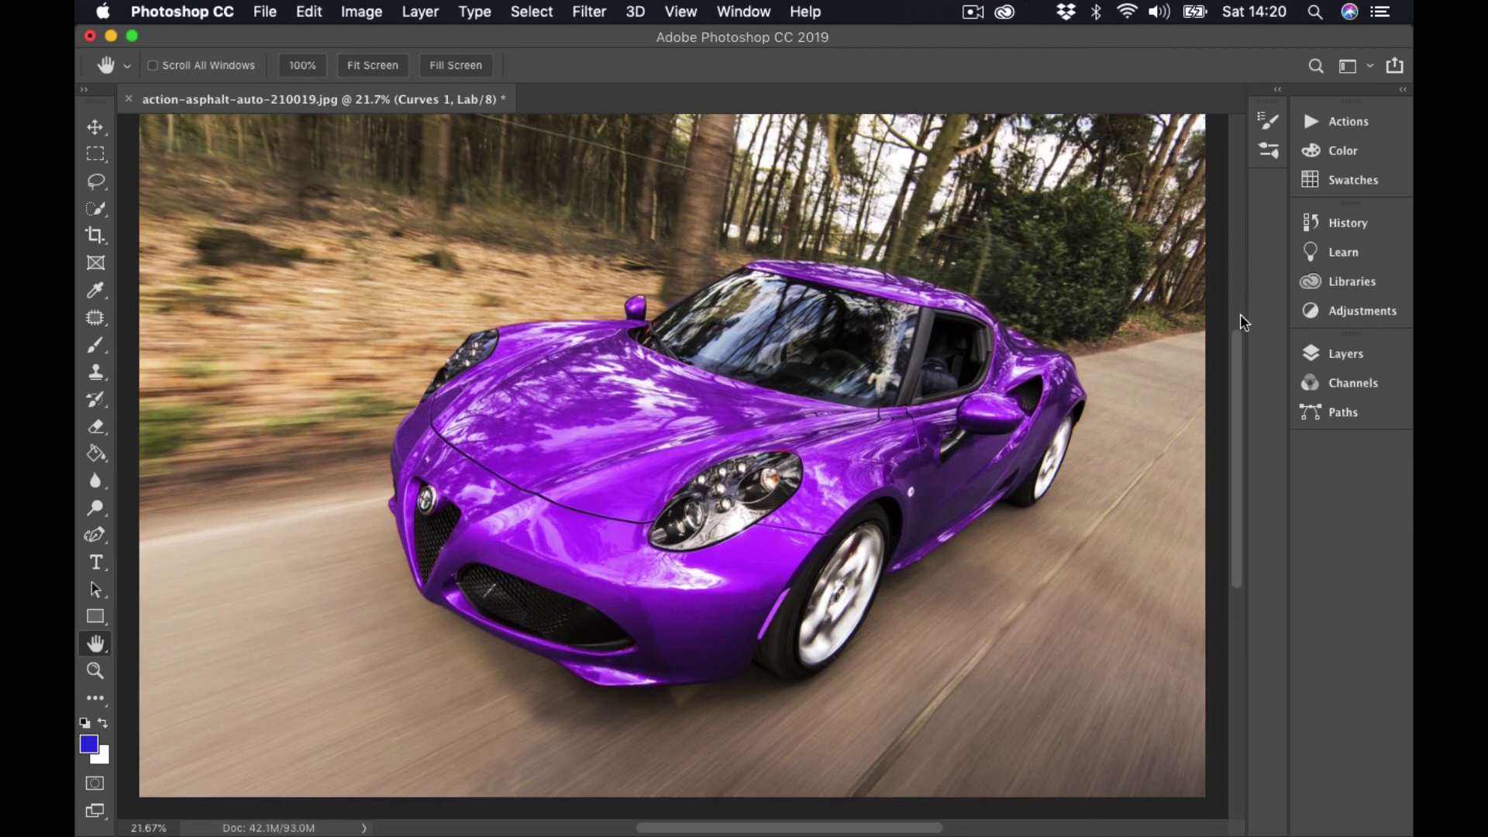
Compare the car before and after recoloring by toggling the visibility of the Curves 1 layer, leaving it visible
{"action": "left_click", "coordinate": [1347, 355]}
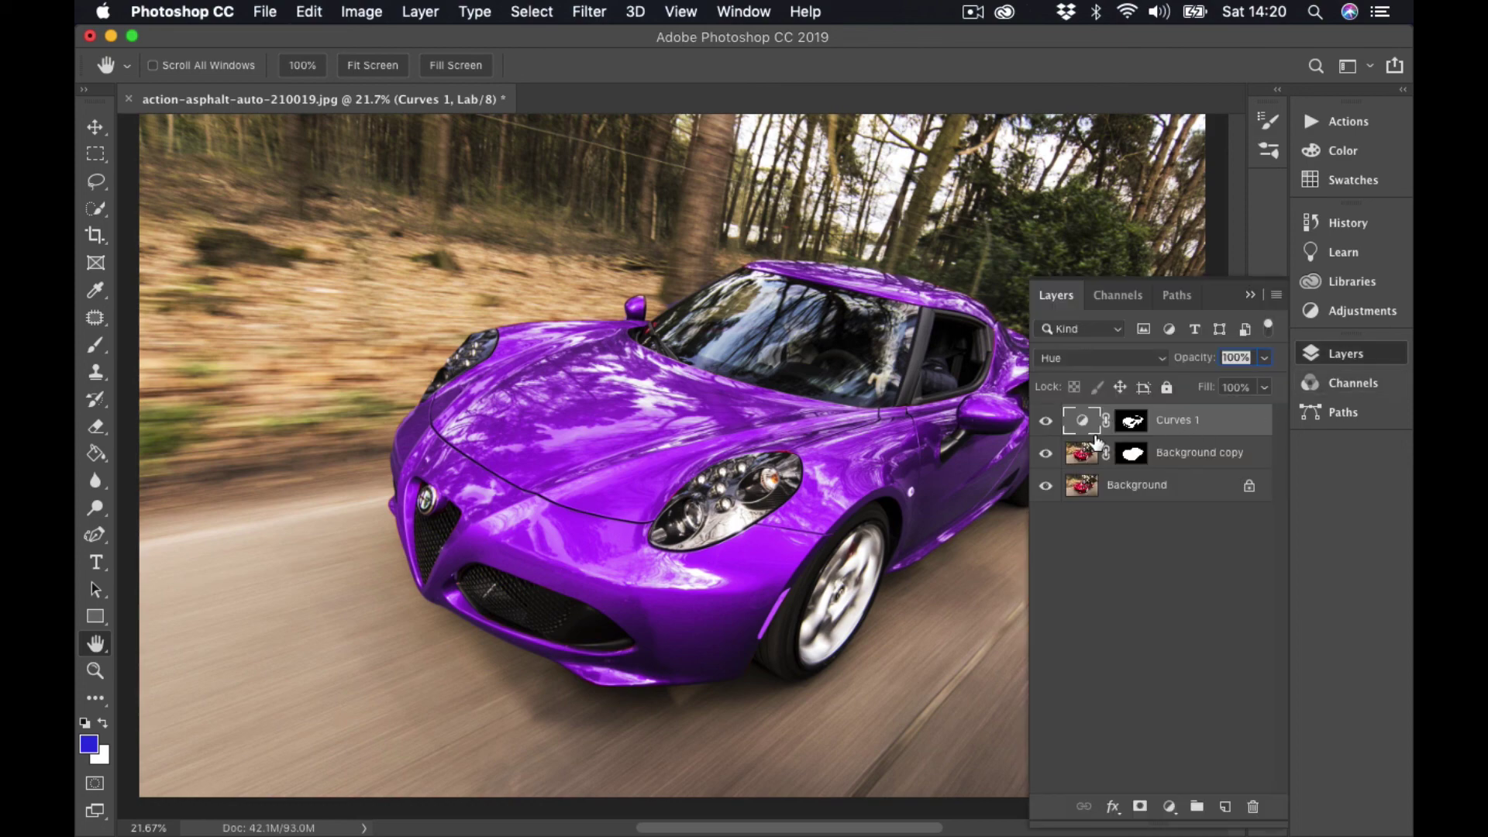
{"action": "left_click", "coordinate": [1046, 422]}
{"action": "left_click", "coordinate": [1047, 423]}
{"action": "left_click", "coordinate": [1046, 423]}
{"action": "left_click", "coordinate": [1046, 425]}
{"action": "left_click", "coordinate": [1047, 423]}
{"action": "left_click", "coordinate": [1047, 424]}
{"action": "left_click", "coordinate": [1048, 425]}
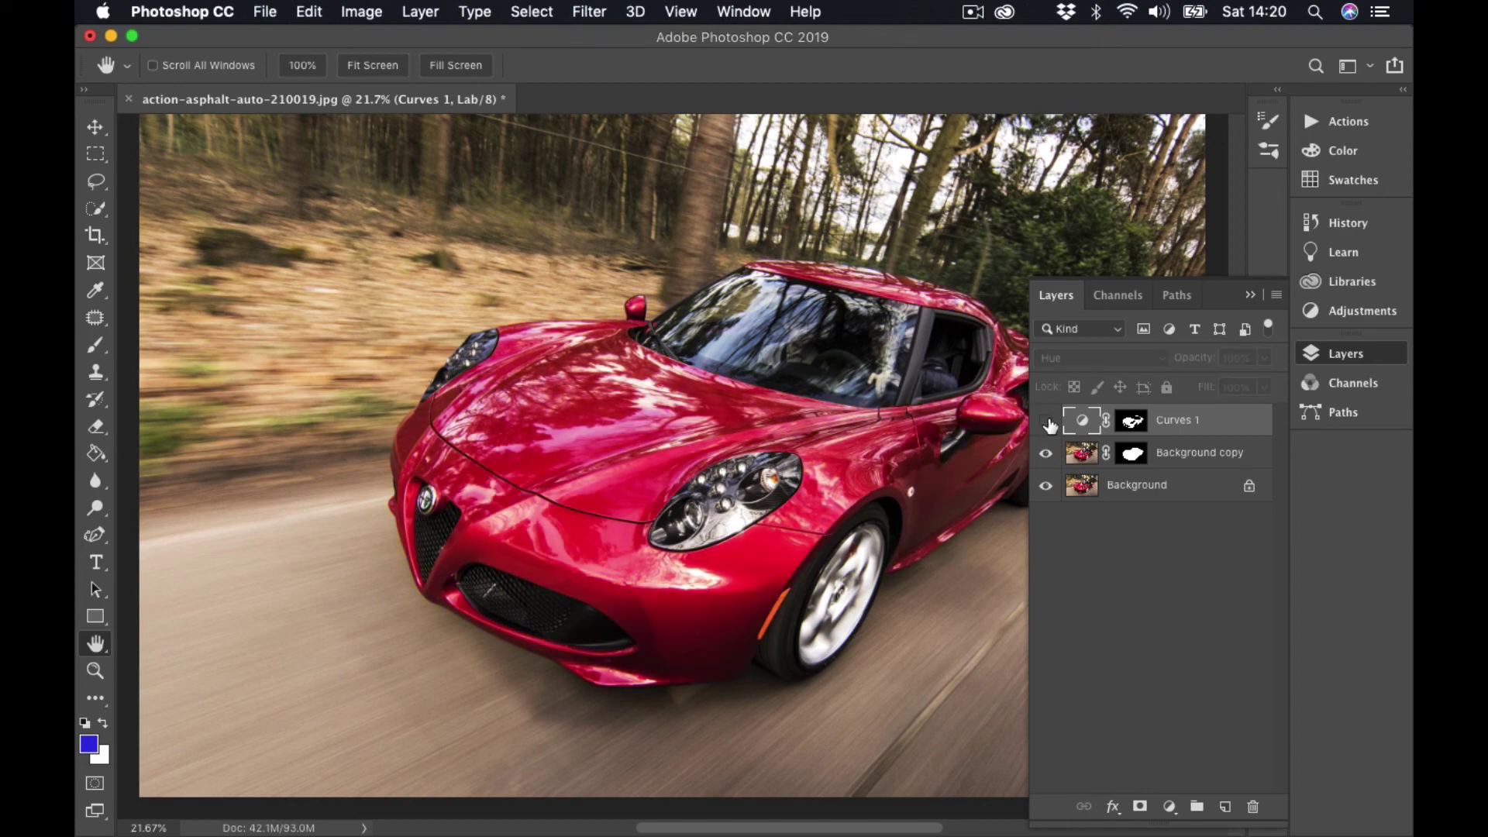
{"action": "left_click", "coordinate": [1048, 423]}
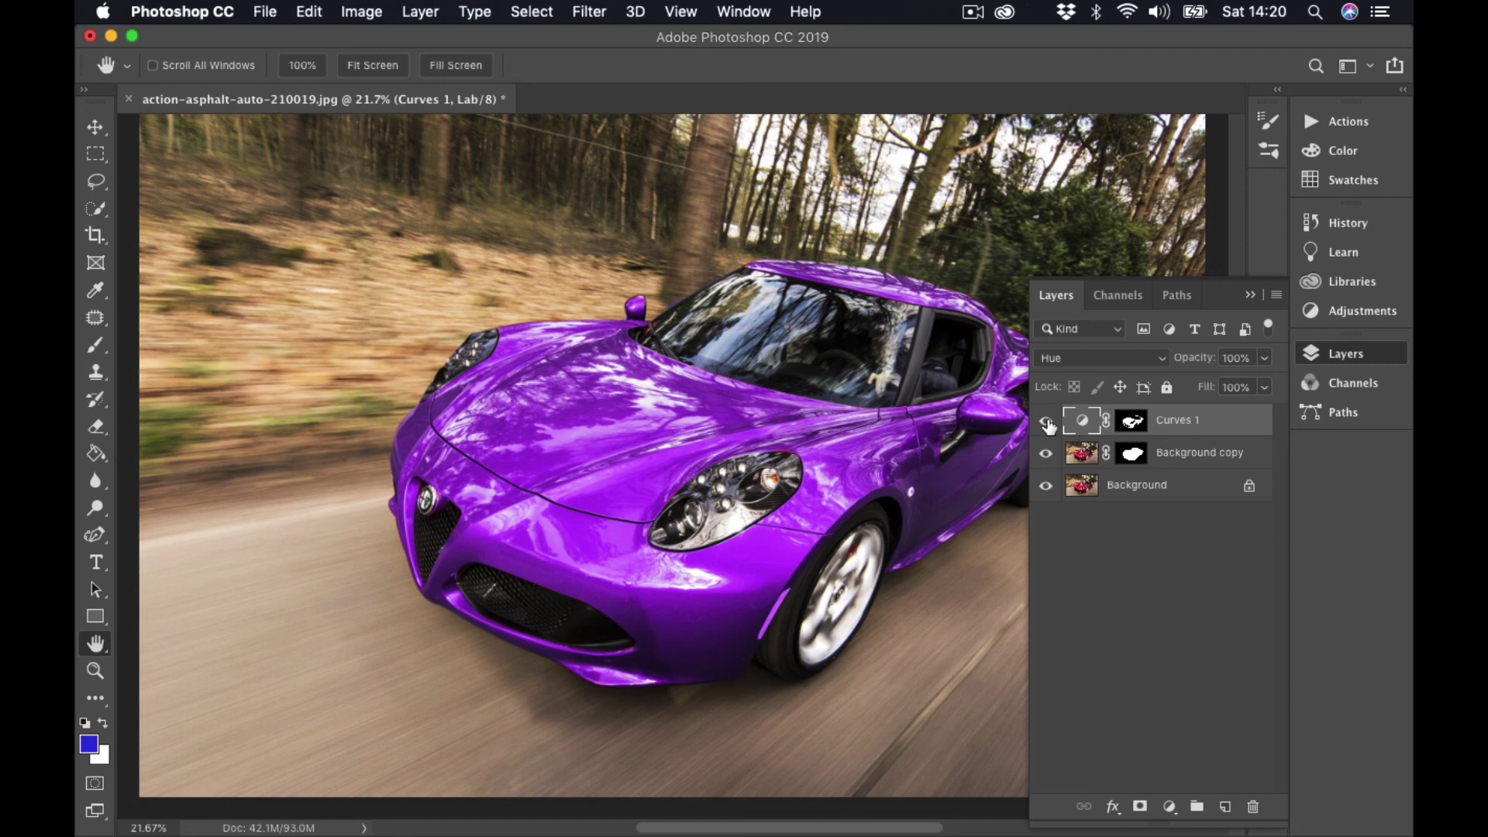
{"action": "left_click", "coordinate": [1250, 295]}
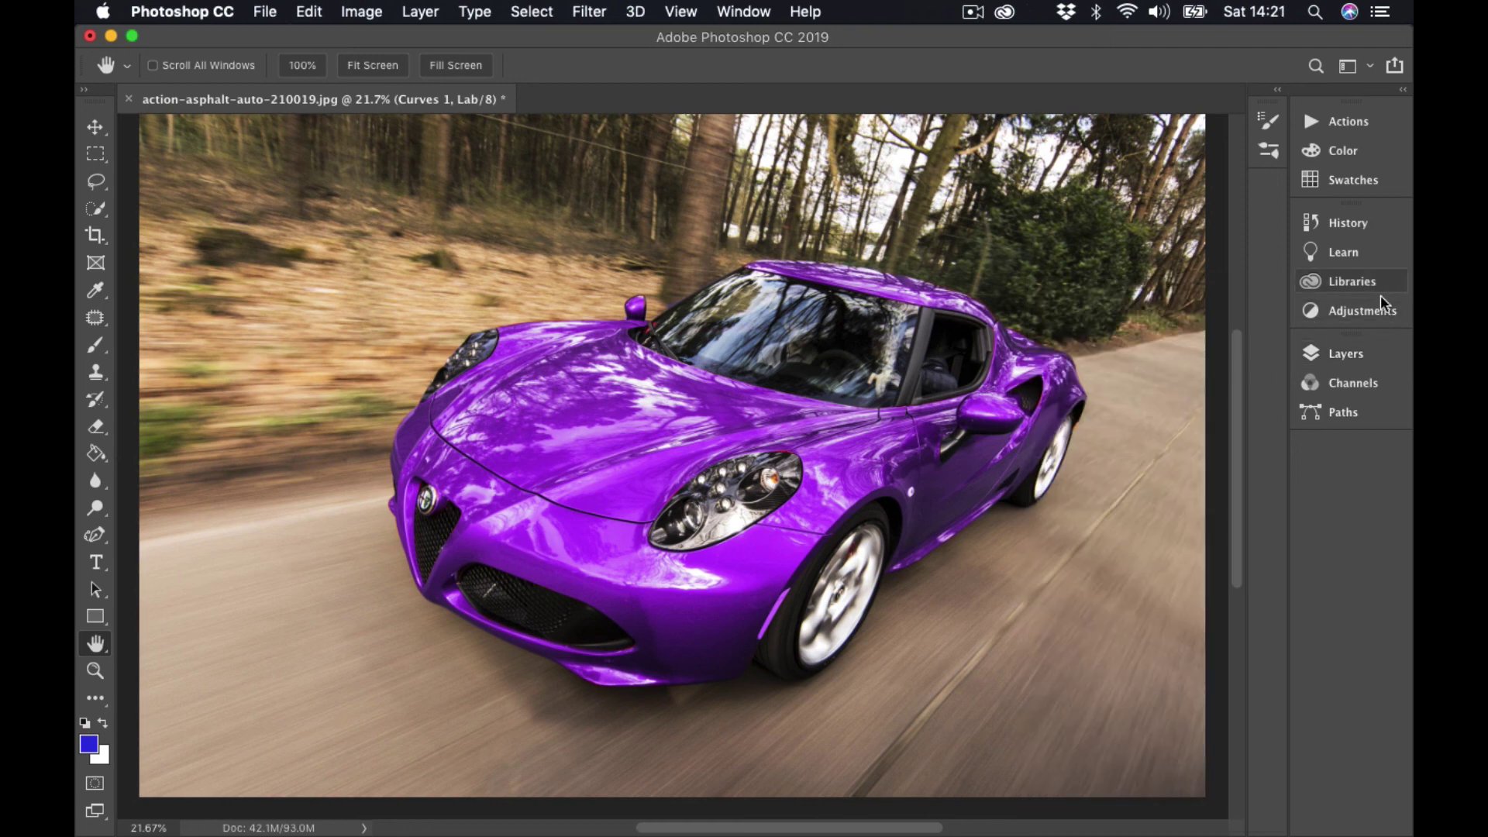
Flatten all layers of the image into a single Background
{"action": "left_click", "coordinate": [1344, 356]}
{"action": "right_click", "coordinate": [1193, 423]}
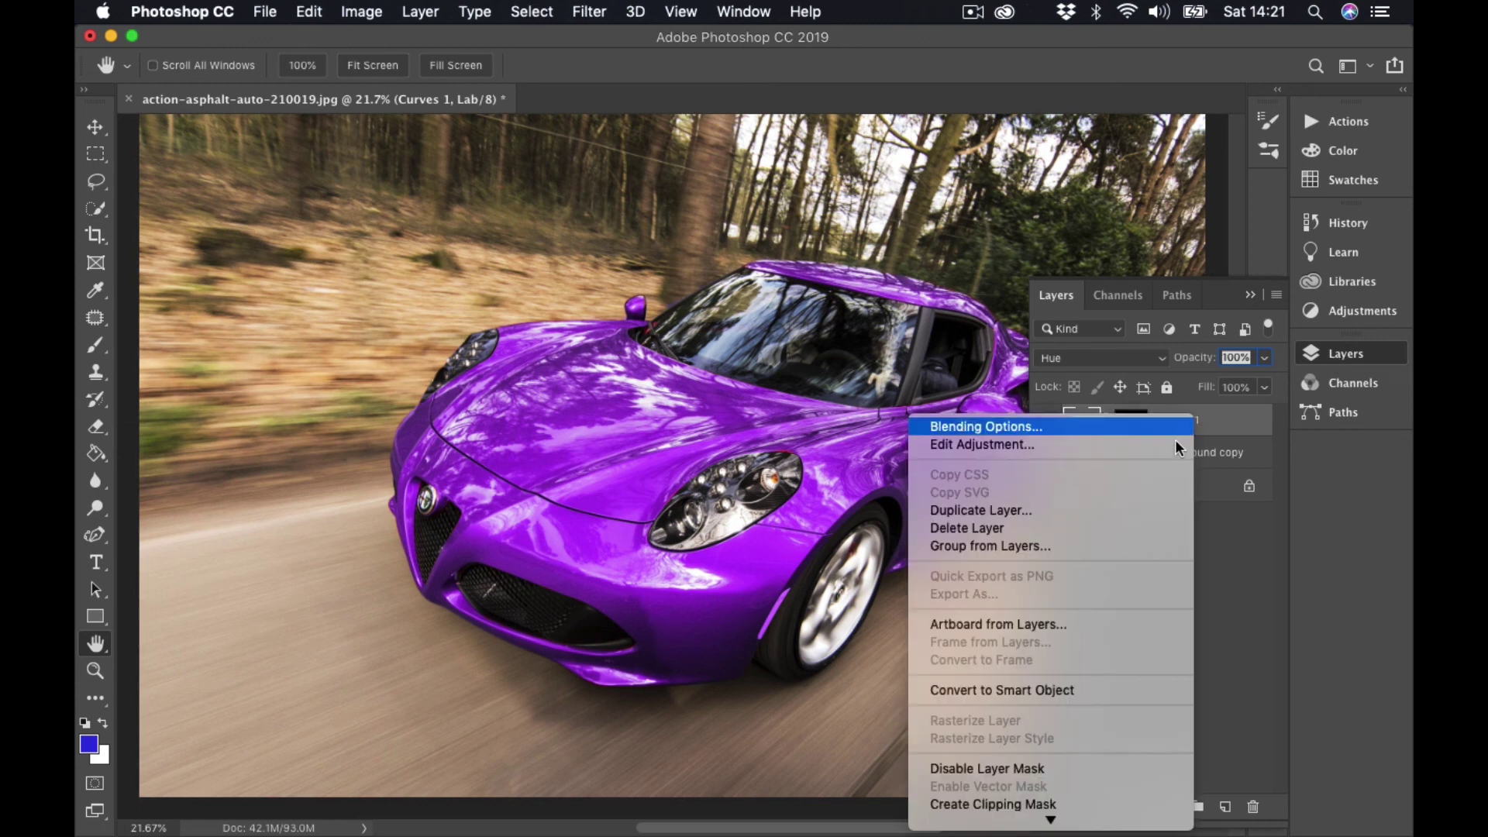
{"action": "mouse_move", "coordinate": [1012, 823]}
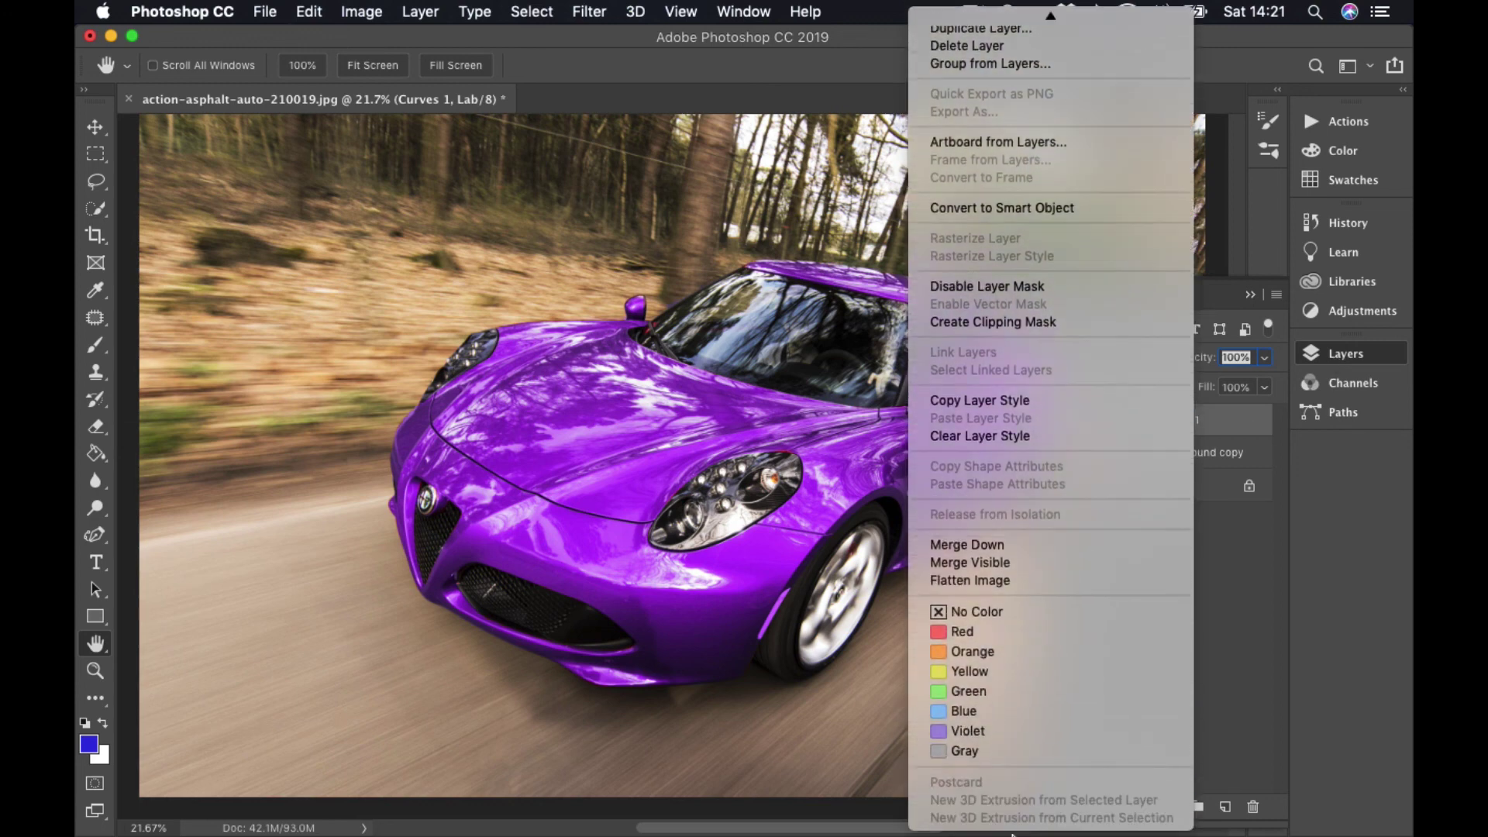
{"action": "left_click", "coordinate": [950, 575]}
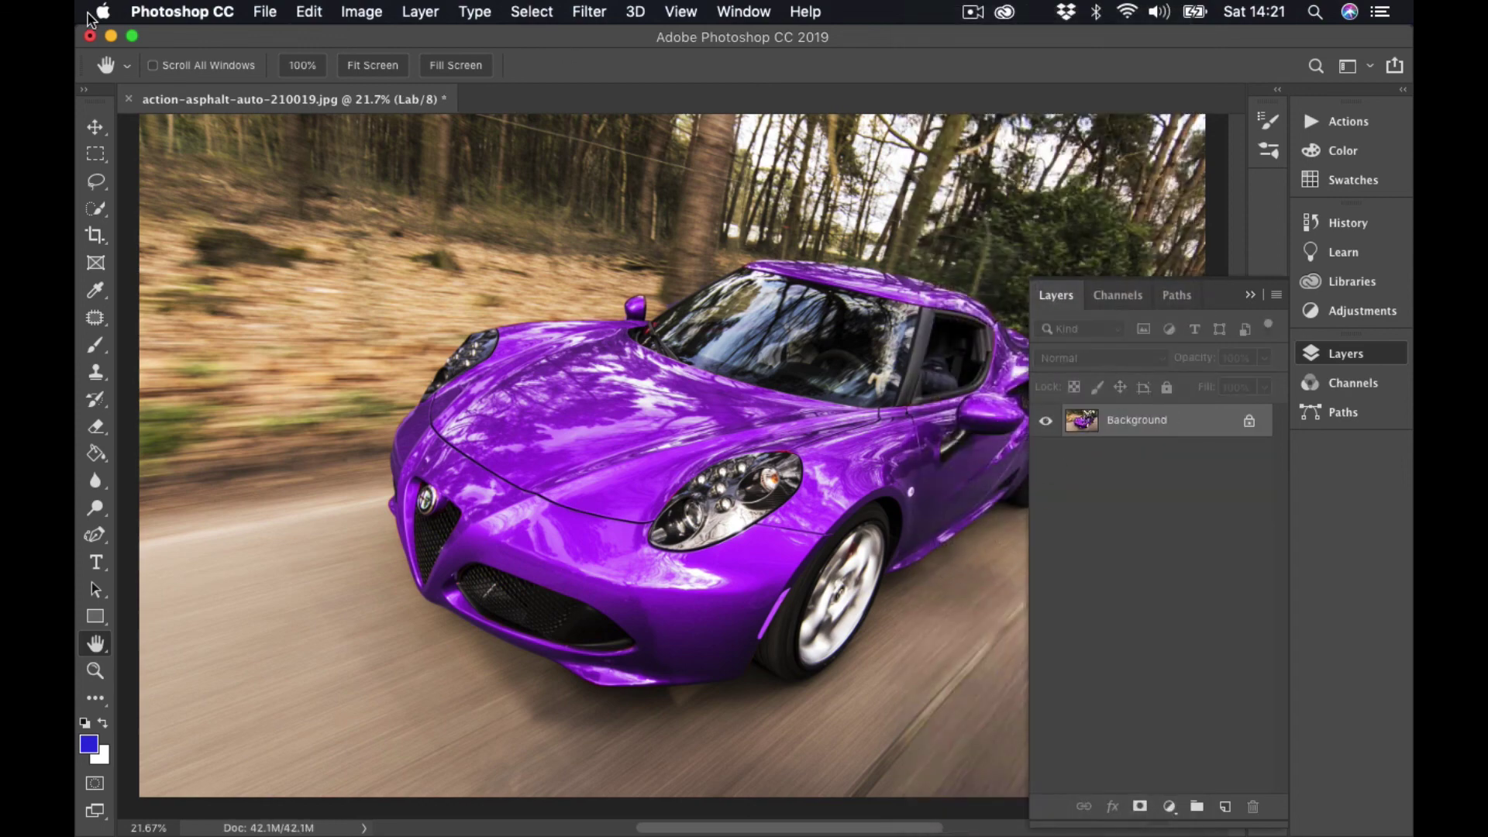
Convert the flattened image to RGB Color mode and collapse the layer list to uncover the whole car
{"action": "left_click", "coordinate": [265, 11]}
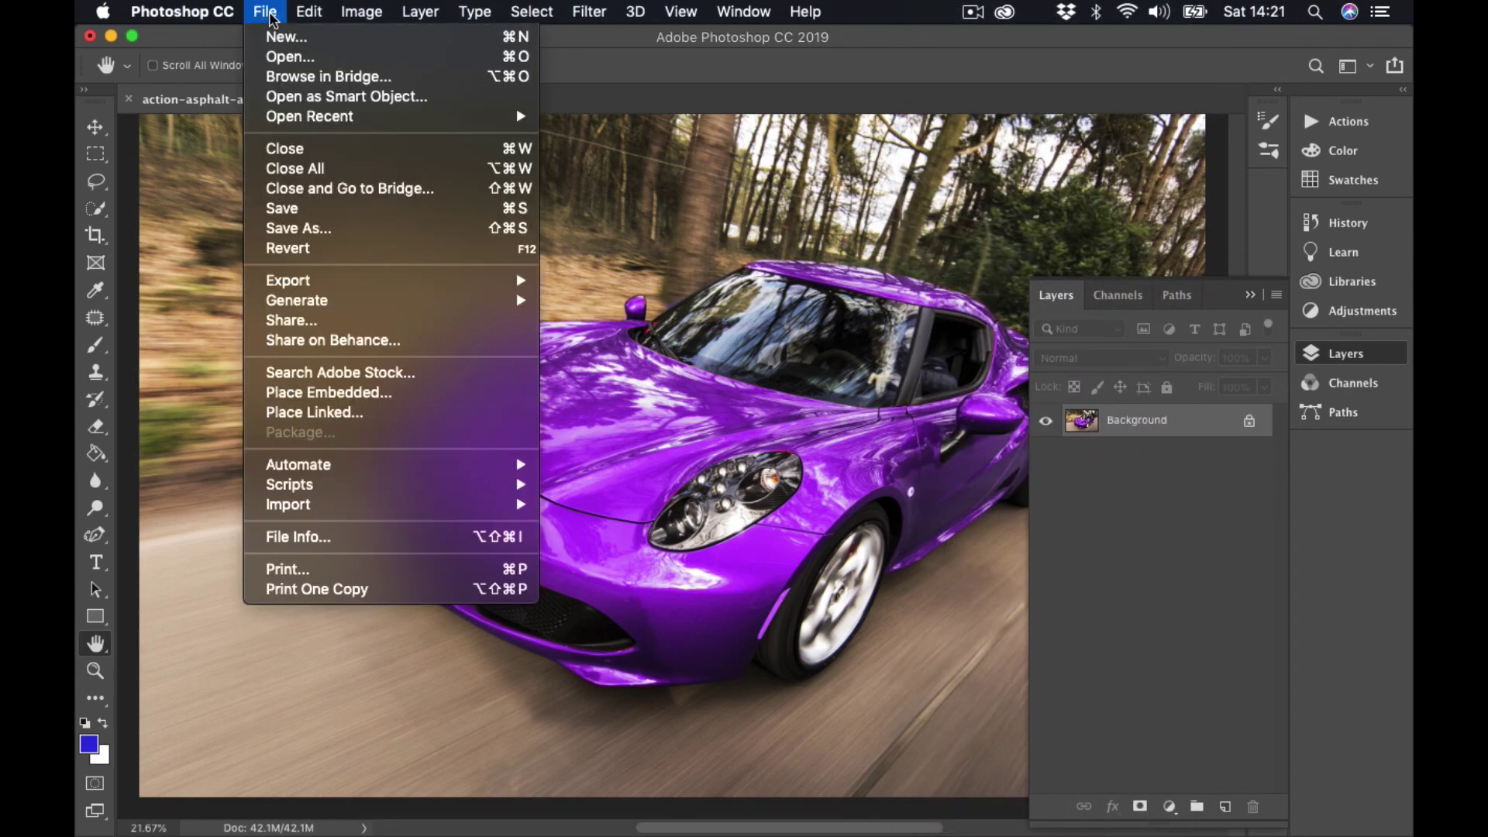
{"action": "mouse_move", "coordinate": [351, 13]}
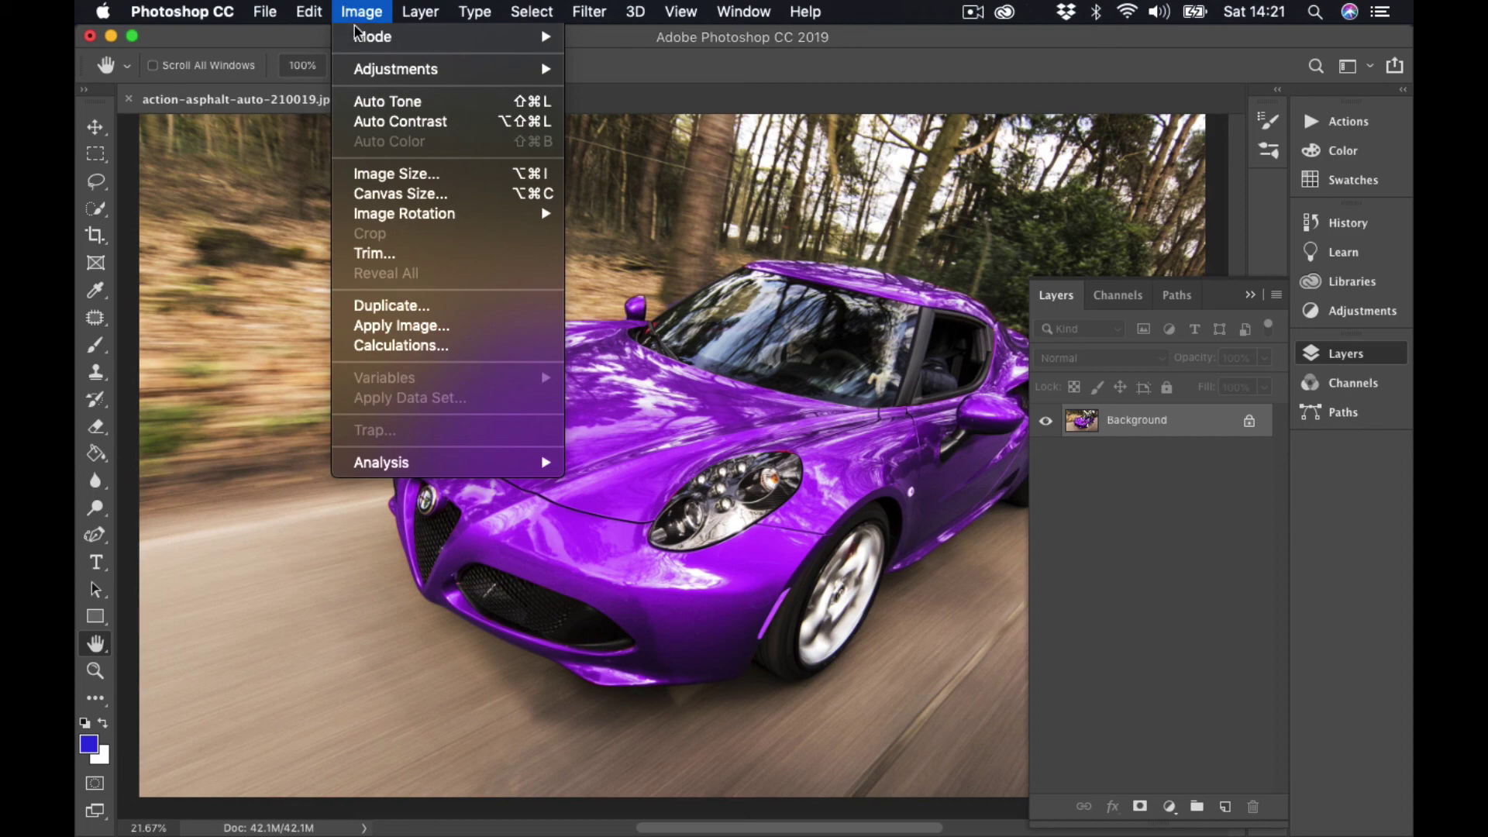
{"action": "mouse_move", "coordinate": [371, 43]}
{"action": "left_click", "coordinate": [620, 122]}
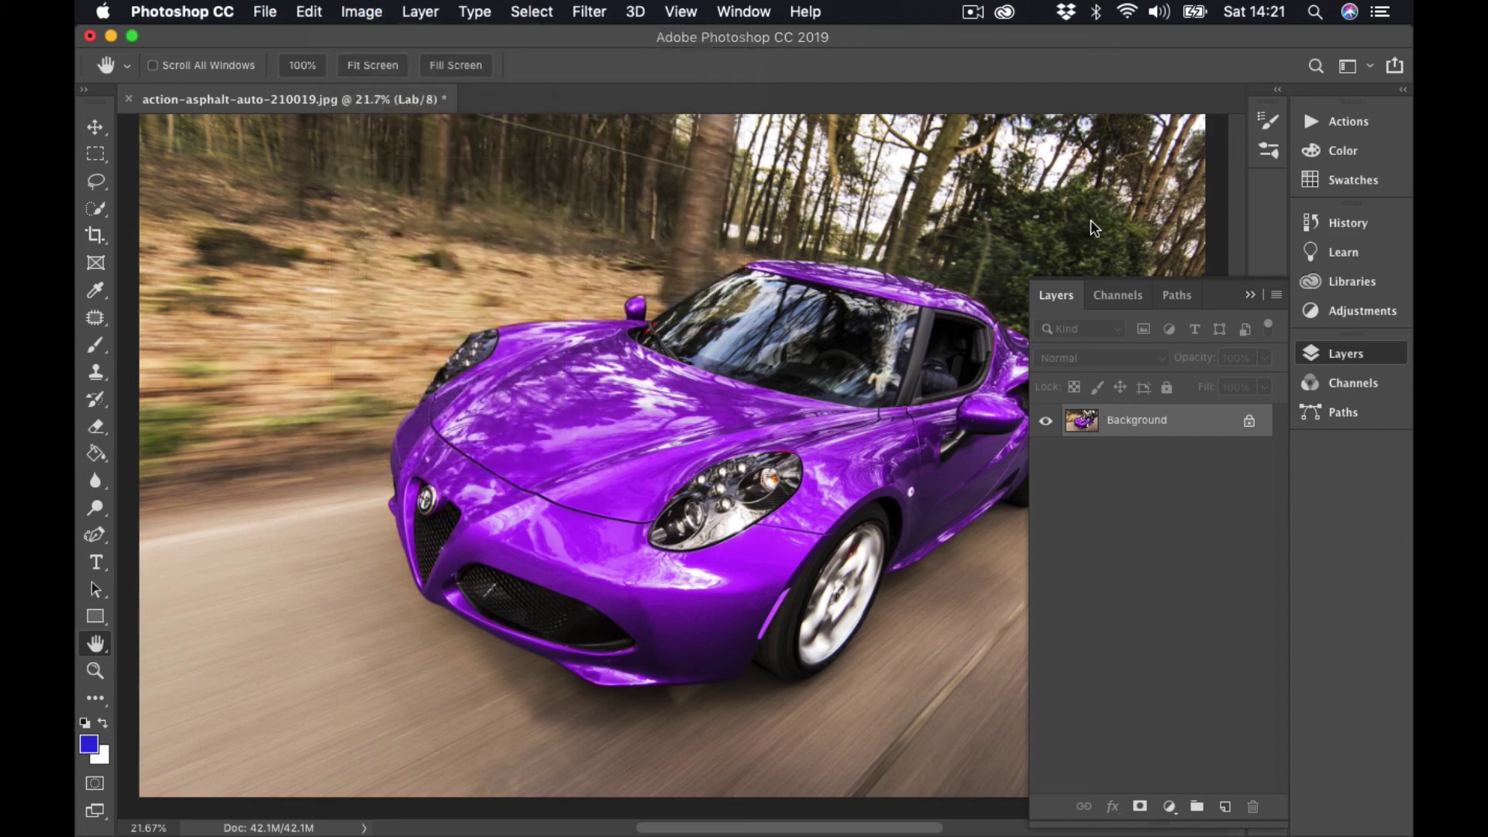
{"action": "left_click", "coordinate": [1251, 296]}
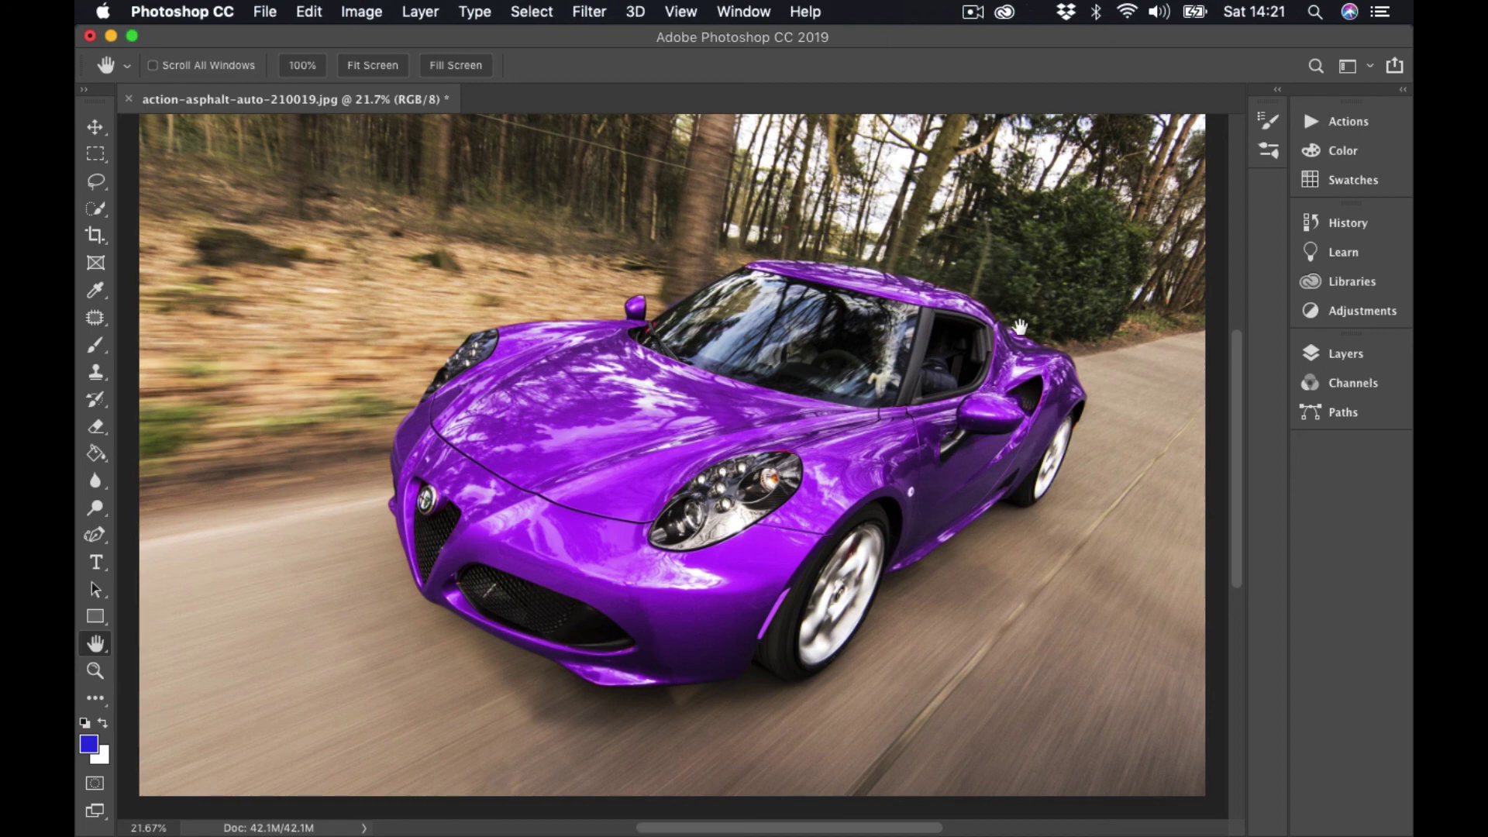
{"action": "left_click_drag", "start_coordinate": [1021, 327], "coordinate": [996, 343]}
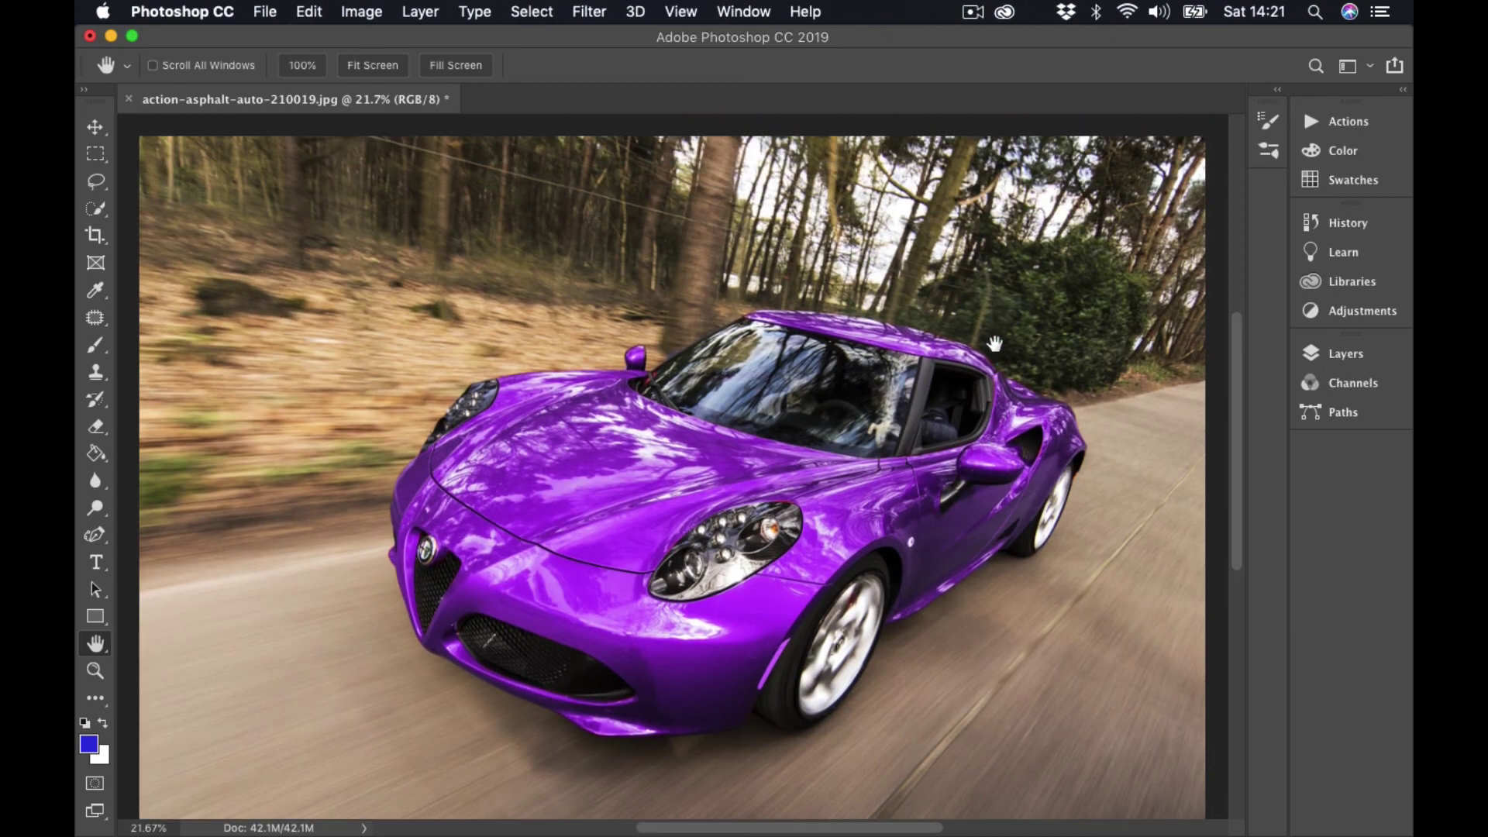
{"action": "scroll", "coordinate": [995, 343], "scroll_direction": "down", "scroll_amount": 2}
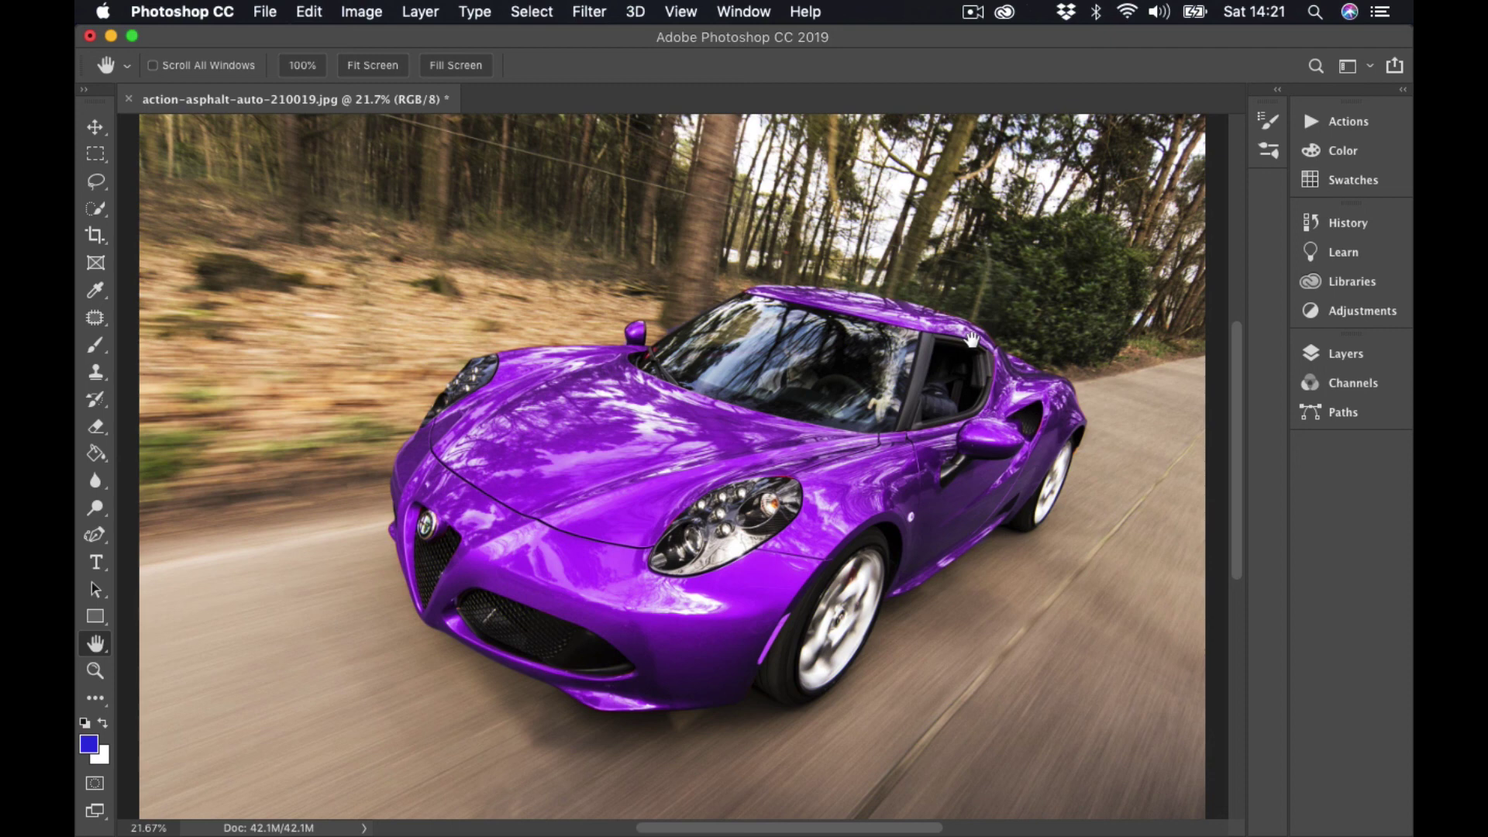
{"action": "mouse_move", "coordinate": [825, 407]}
{"action": "left_mouse_down"}
{"action": "mouse_move", "coordinate": [828, 356]}
{"action": "mouse_move", "coordinate": [850, 417]}
{"action": "left_mouse_up"}
{"action": "scroll", "coordinate": [614, 502], "scroll_direction": "down", "scroll_amount": 1}
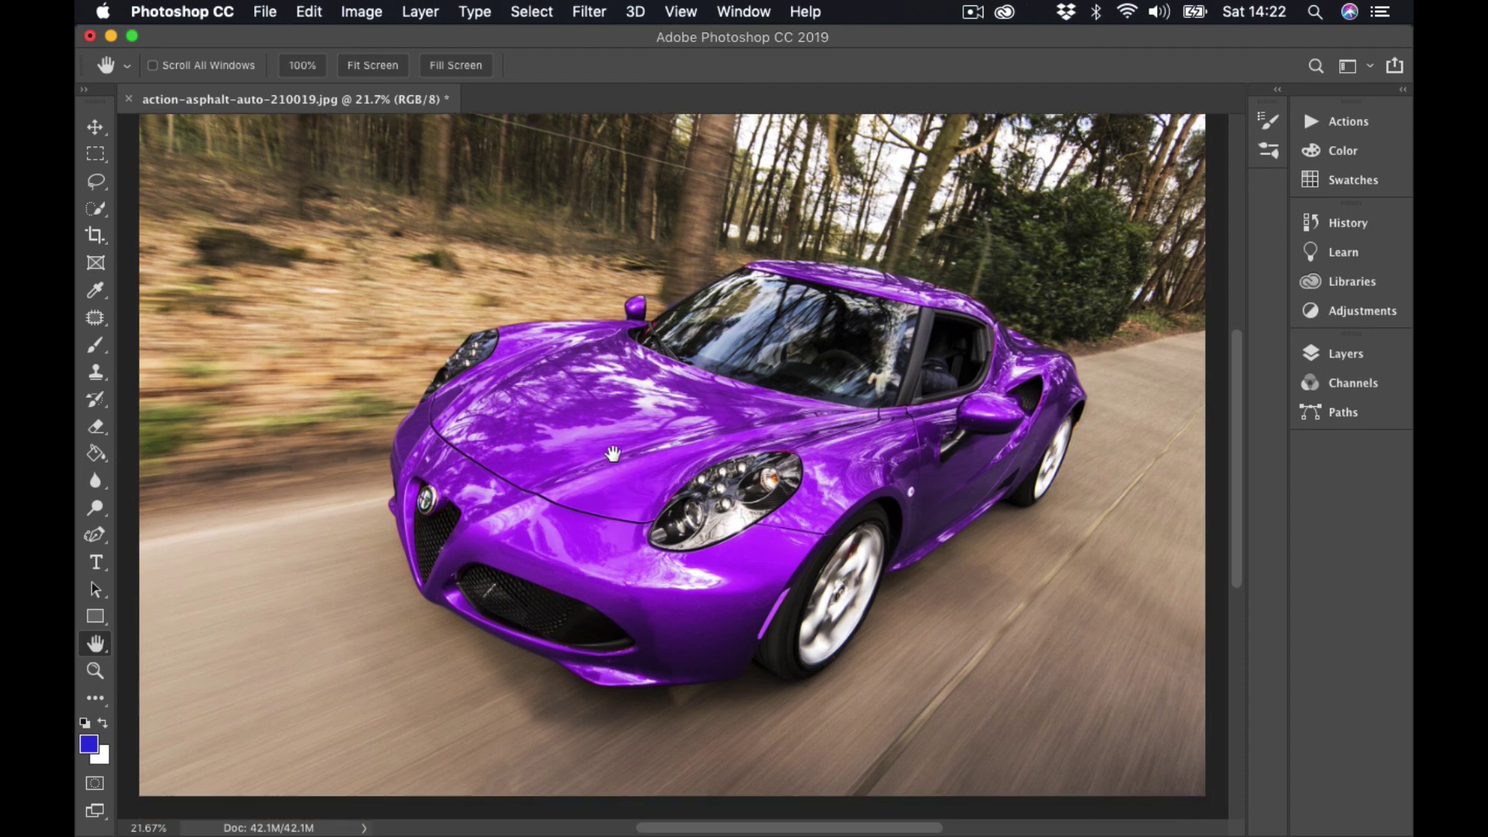
{"action": "scroll", "coordinate": [710, 418], "scroll_direction": "up", "scroll_amount": 1}
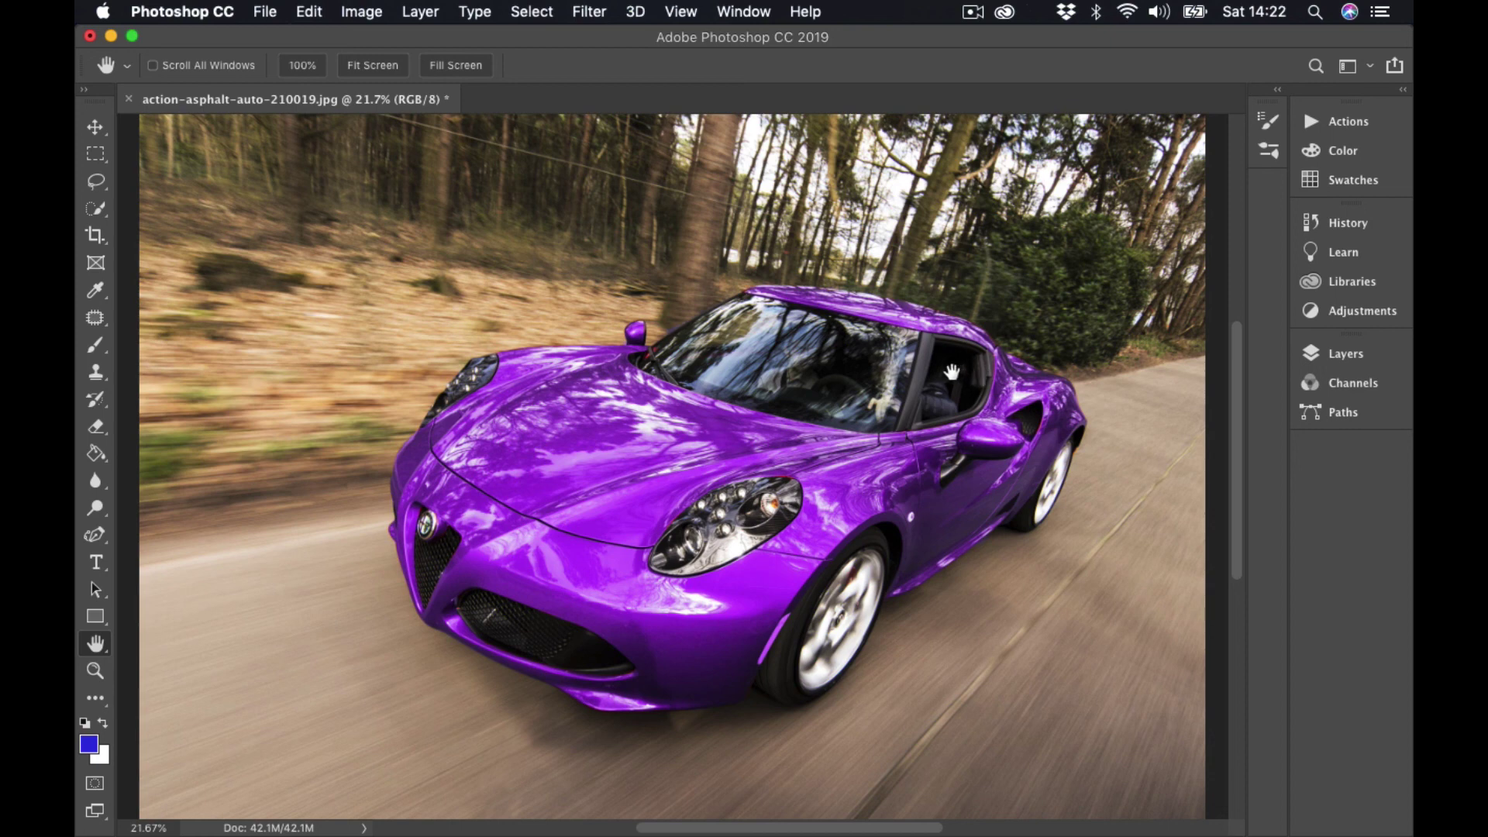
{"action": "scroll", "coordinate": [950, 373], "scroll_direction": "down", "scroll_amount": 2}
{"action": "scroll", "coordinate": [942, 375], "scroll_direction": "up", "scroll_amount": 4}
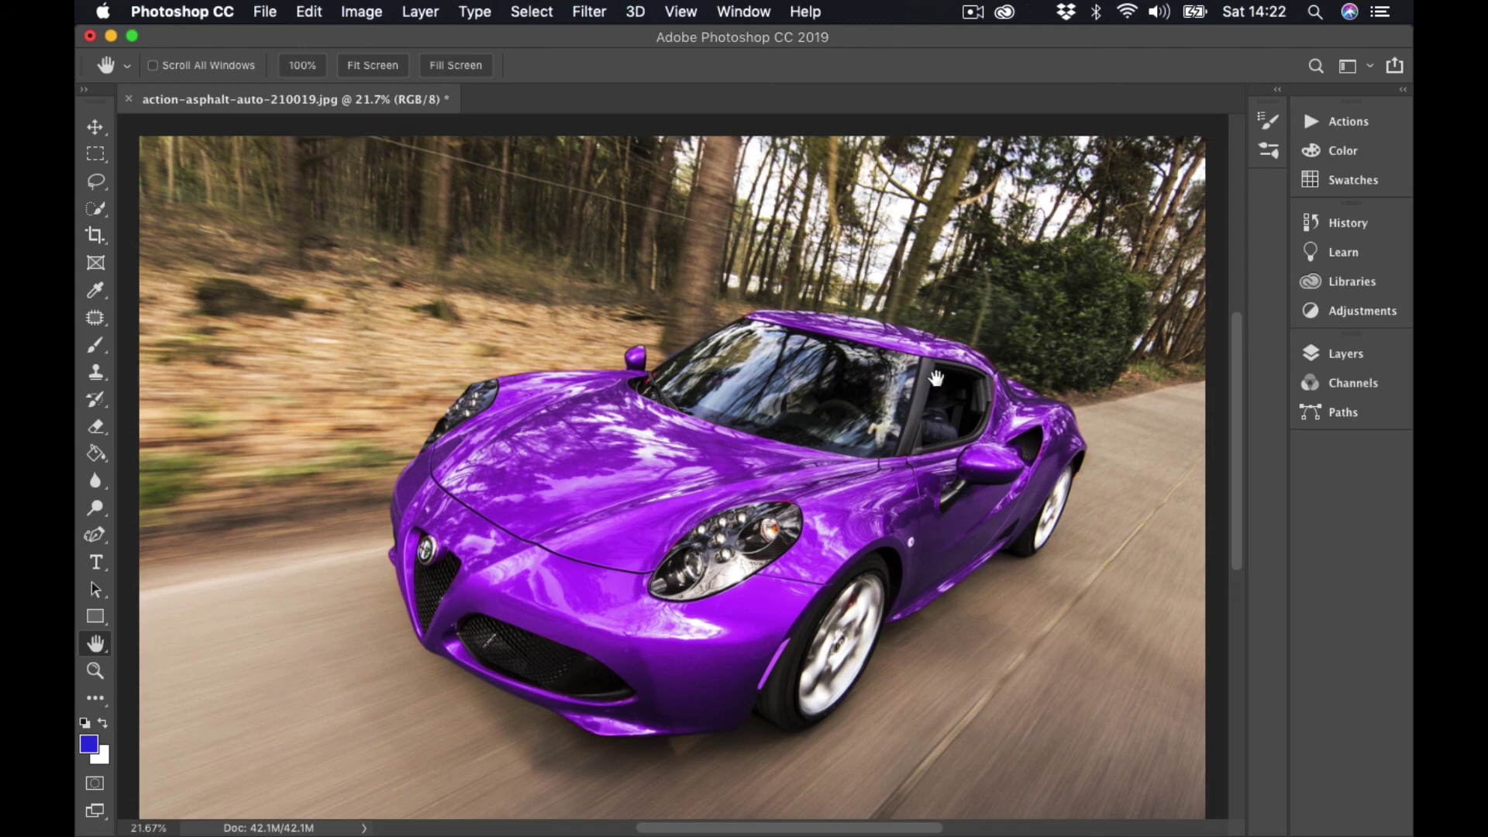